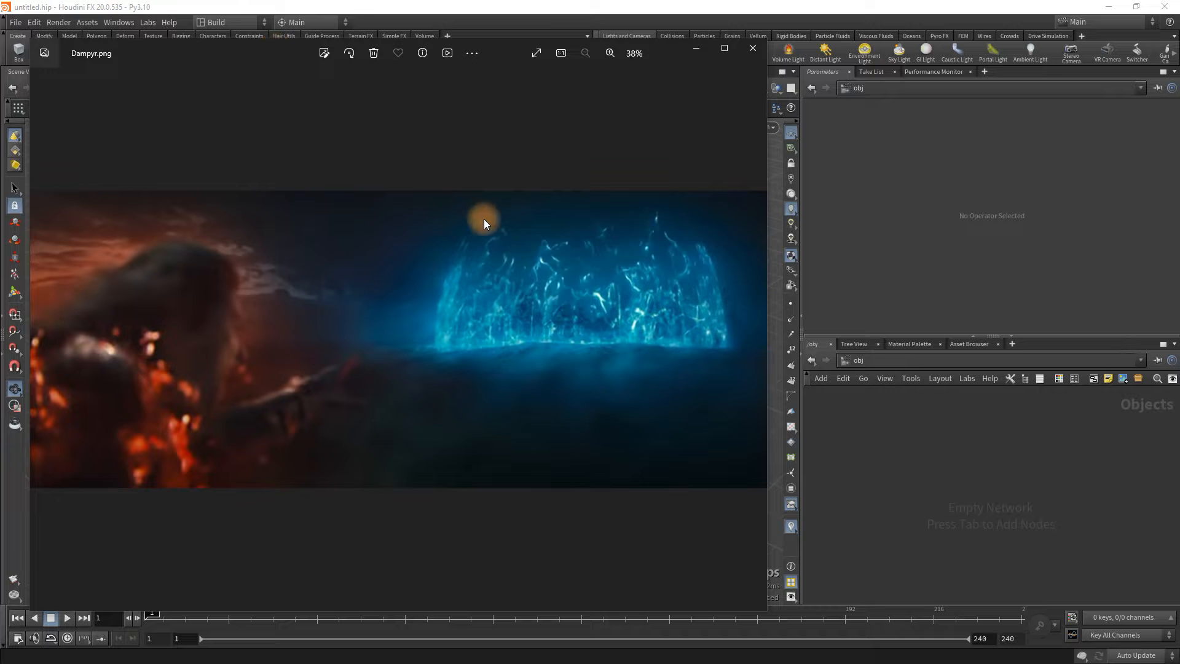
Move the Dampyr.png reference image out of the way and add a Geometry node to the empty object network.
{"action": "left_click_drag", "start_coordinate": [255, 53], "coordinate": [1179, 24]}
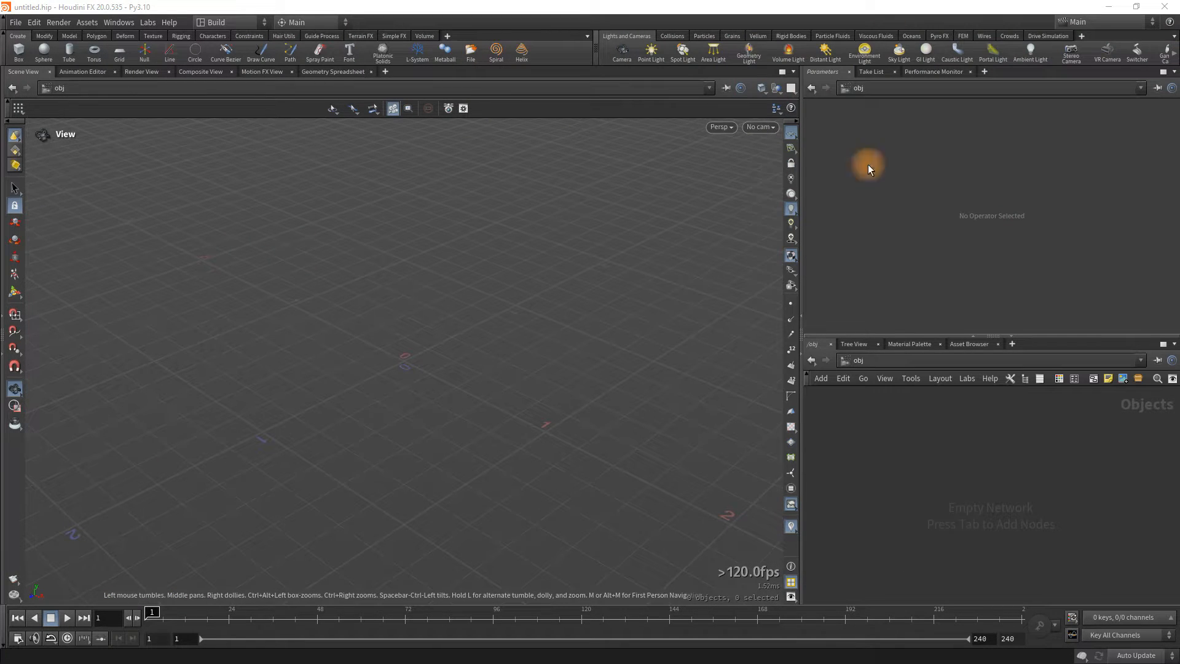
{"action": "left_click", "coordinate": [895, 474]}
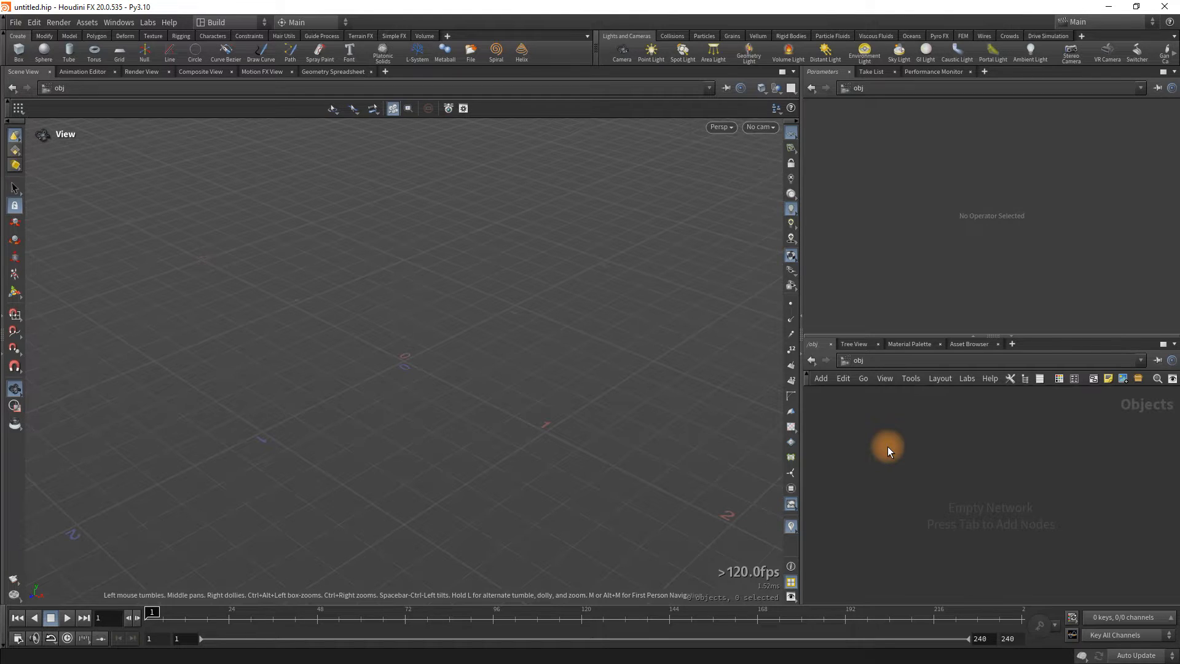
{"action": "key", "text": "Tab"}
{"action": "mouse_move", "coordinate": [887, 446]}
{"action": "key", "text": "Return"}
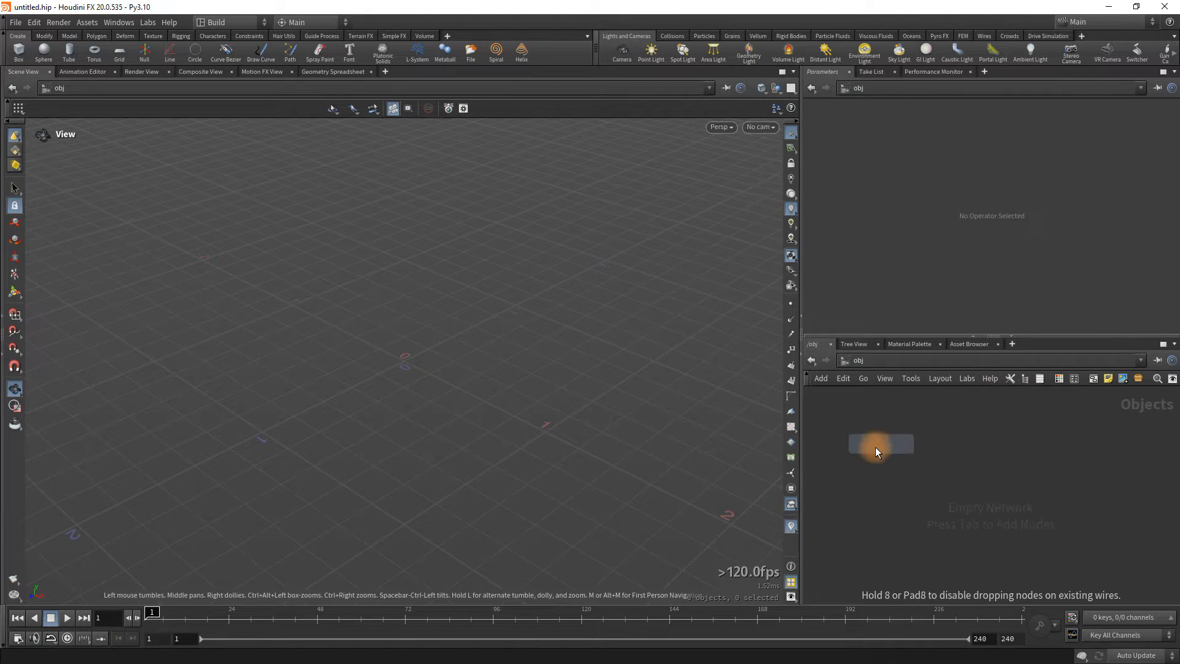
{"action": "left_click", "coordinate": [871, 447]}
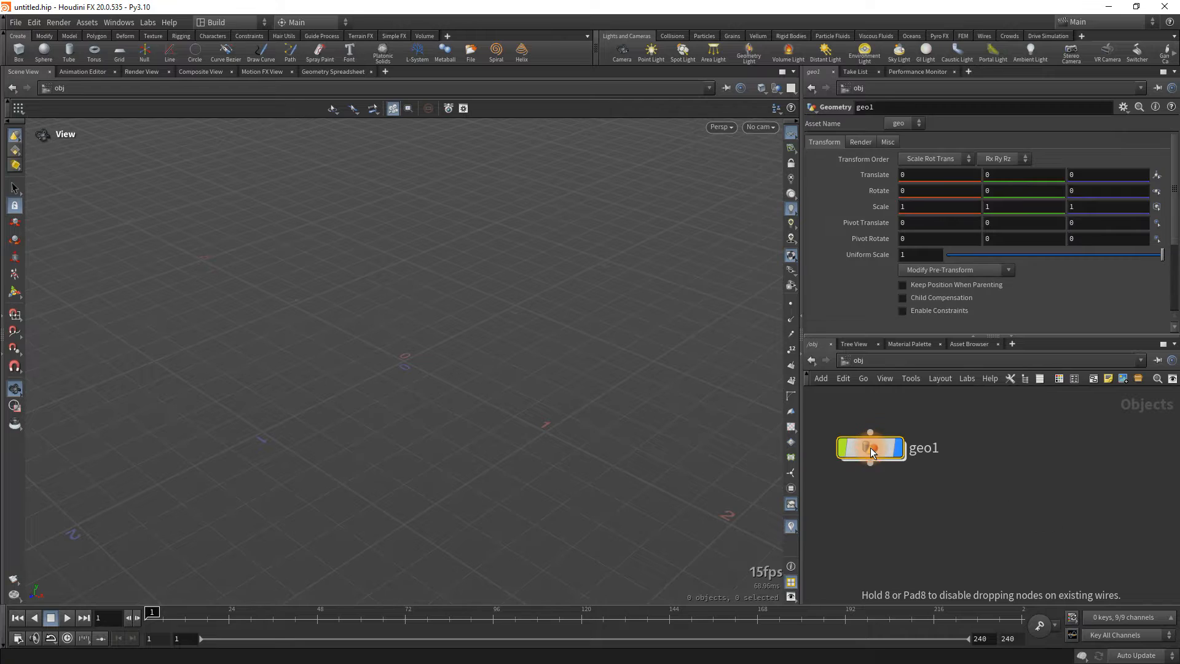
Rename the new geometry node to setup and go inside it.
{"action": "double_click", "coordinate": [930, 451]}
{"action": "type", "text": "setup"}
{"action": "key", "text": "Return"}
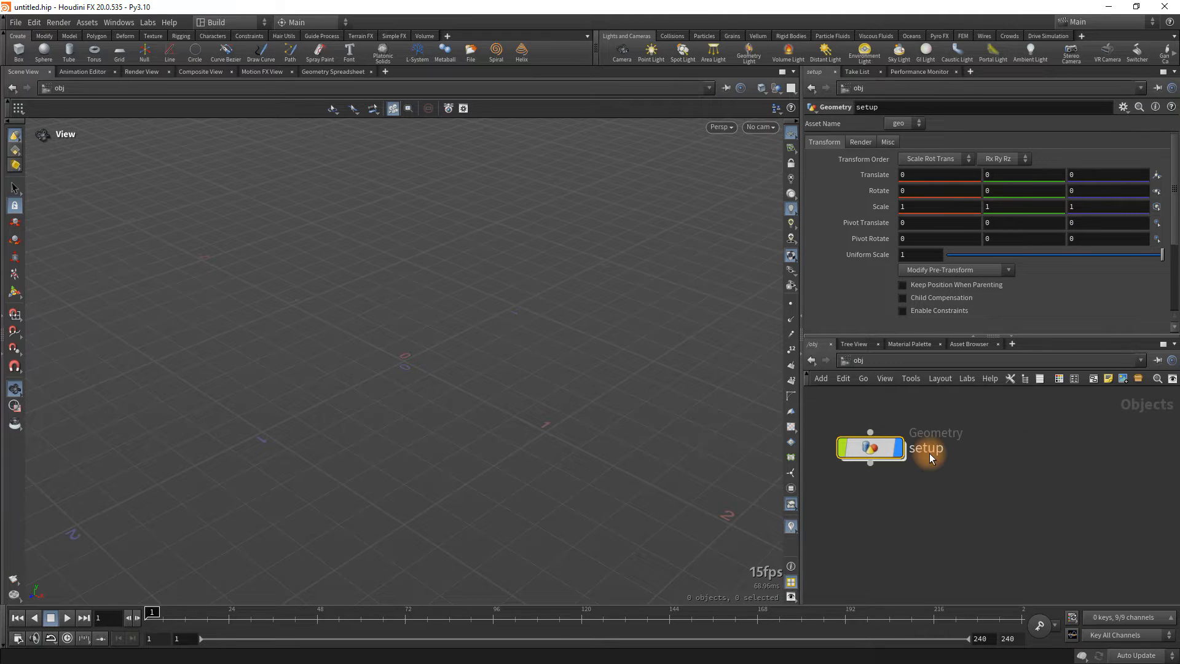
{"action": "double_click", "coordinate": [871, 451]}
{"action": "left_click_drag", "start_coordinate": [870, 450], "coordinate": [863, 438]}
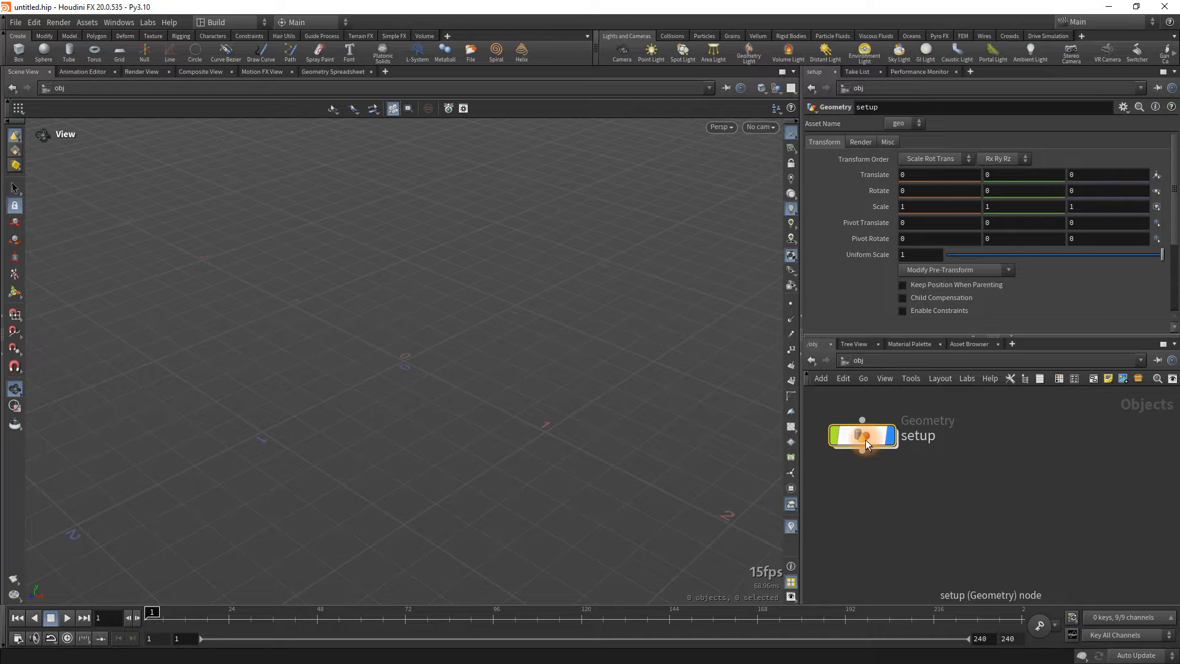
{"action": "double_click", "coordinate": [866, 441]}
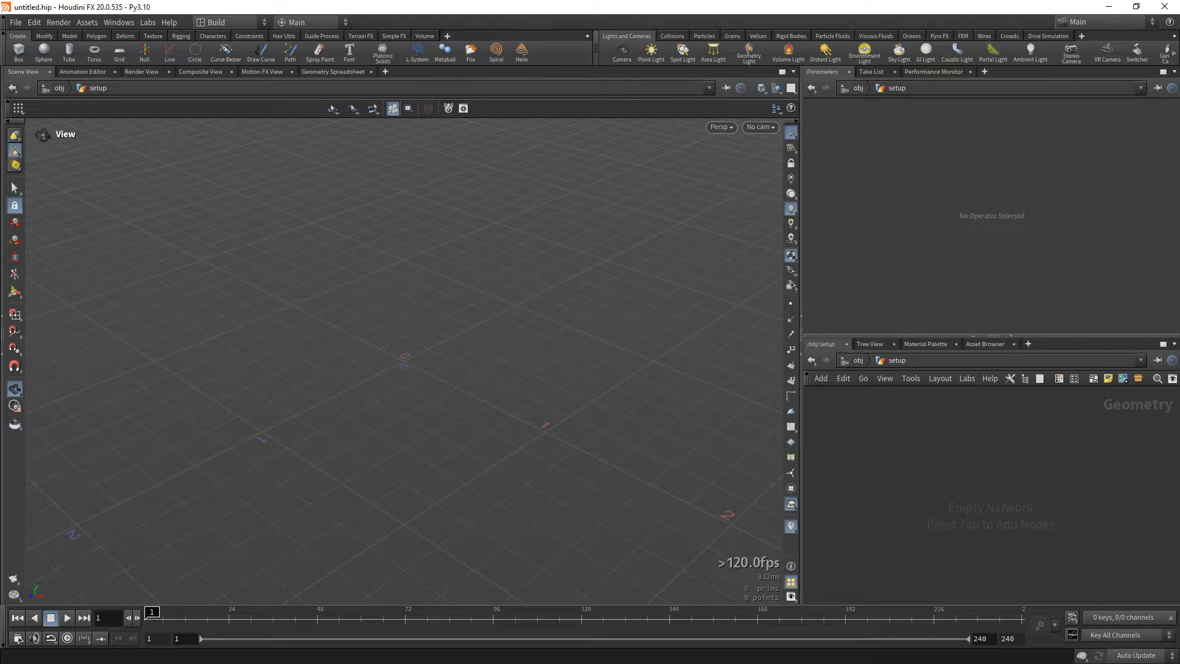
Bring back the Dampyr.png reference image to examine the glowing blue barrier and its base, and move it away again.
{"action": "key", "text": "alt+Tab"}
{"action": "left_click_drag", "start_coordinate": [469, 36], "coordinate": [276, 31]}
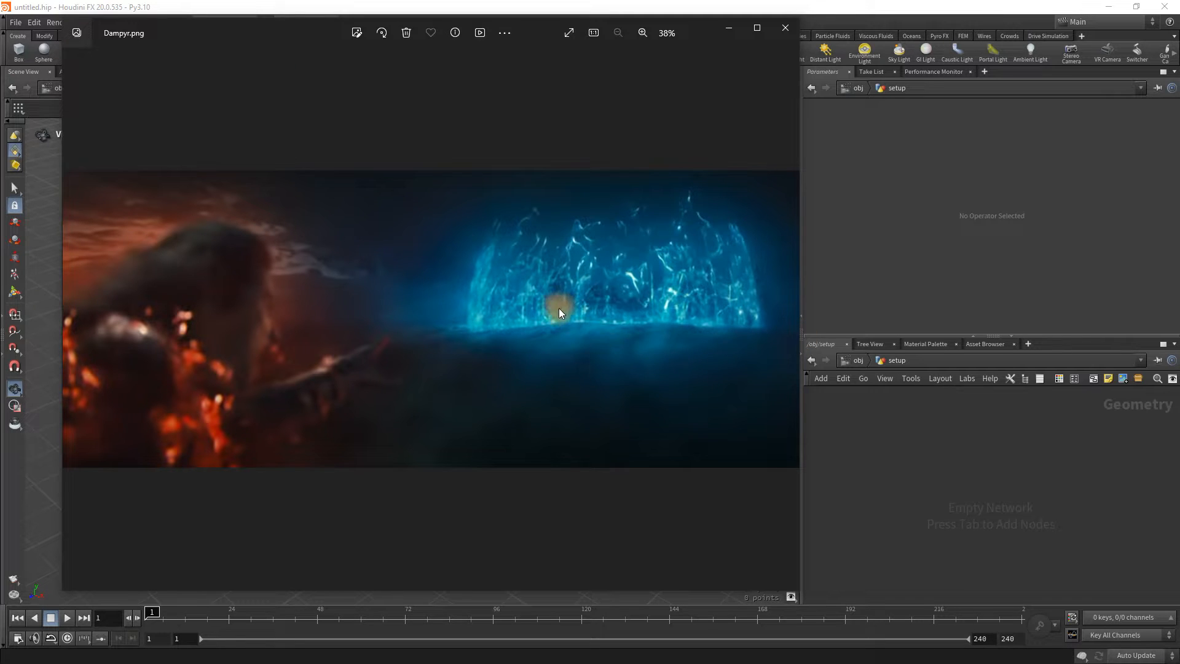
{"action": "left_click_drag", "start_coordinate": [278, 32], "coordinate": [916, 0]}
Add a Grid node to the setup network.
{"action": "key", "text": "Tab"}
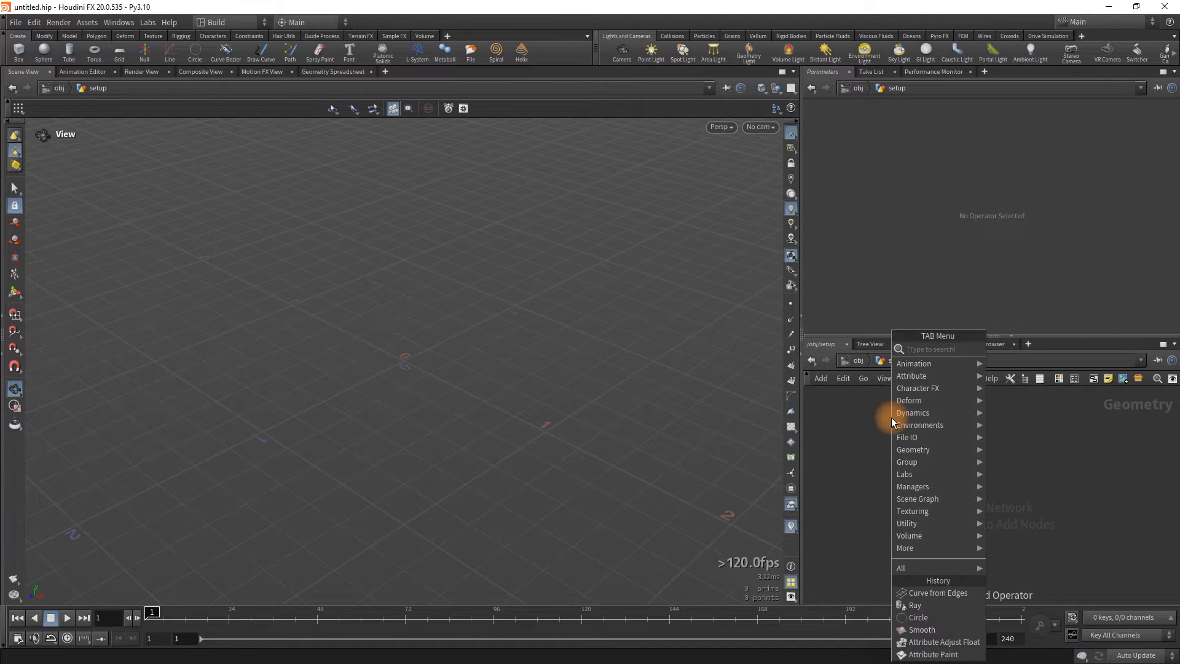
{"action": "type", "text": "grid"}
{"action": "key", "text": "Return"}
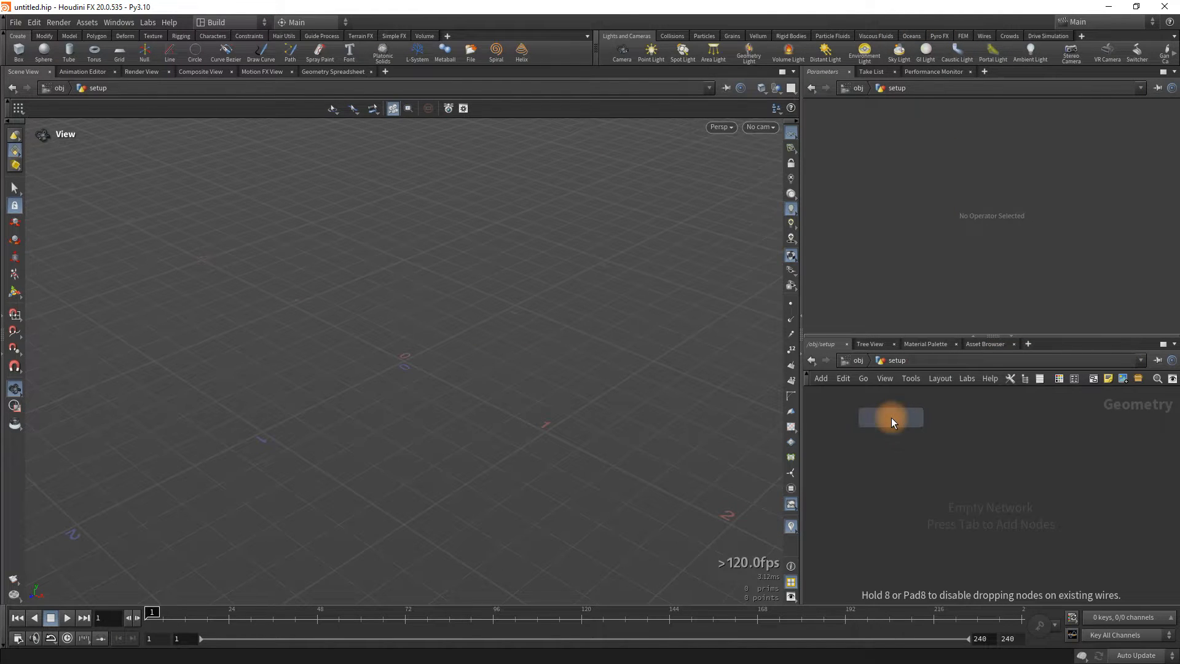
{"action": "left_click", "coordinate": [895, 434]}
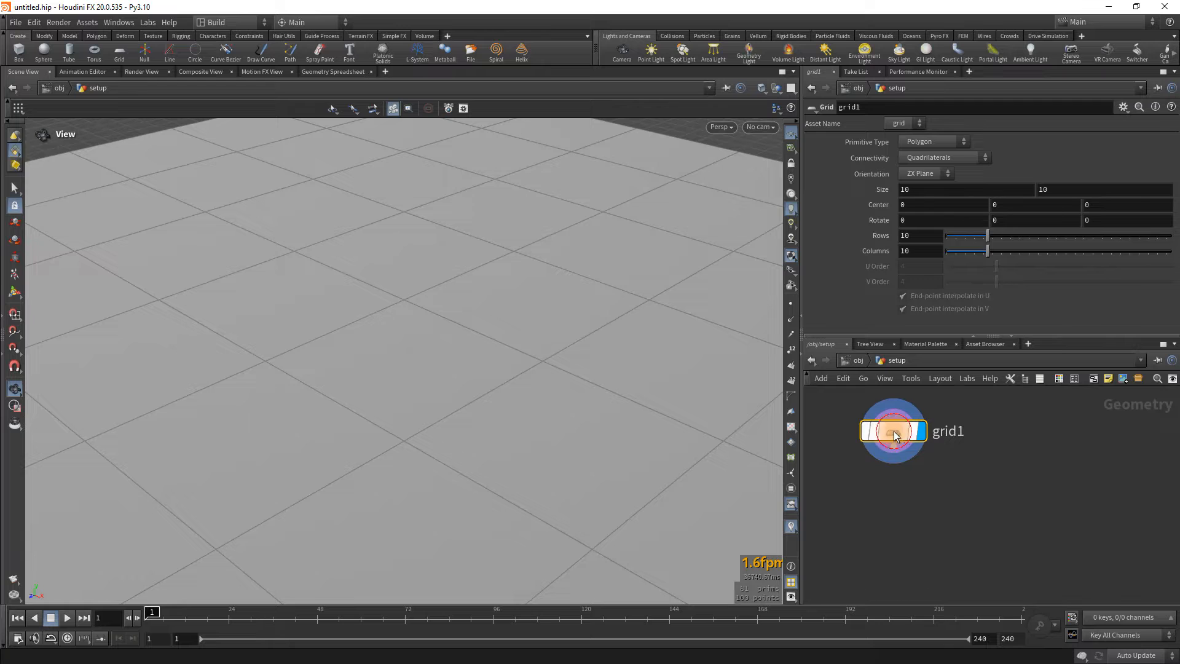
Set the grid's rows and columns to 100 each.
{"action": "key", "text": "g"}
{"action": "key", "text": "super"}
{"action": "key", "text": "super"}
{"action": "mouse_move", "coordinate": [404, 392]}
{"action": "left_mouse_down"}
{"action": "mouse_move", "coordinate": [449, 369]}
{"action": "mouse_move", "coordinate": [422, 382]}
{"action": "left_mouse_up"}
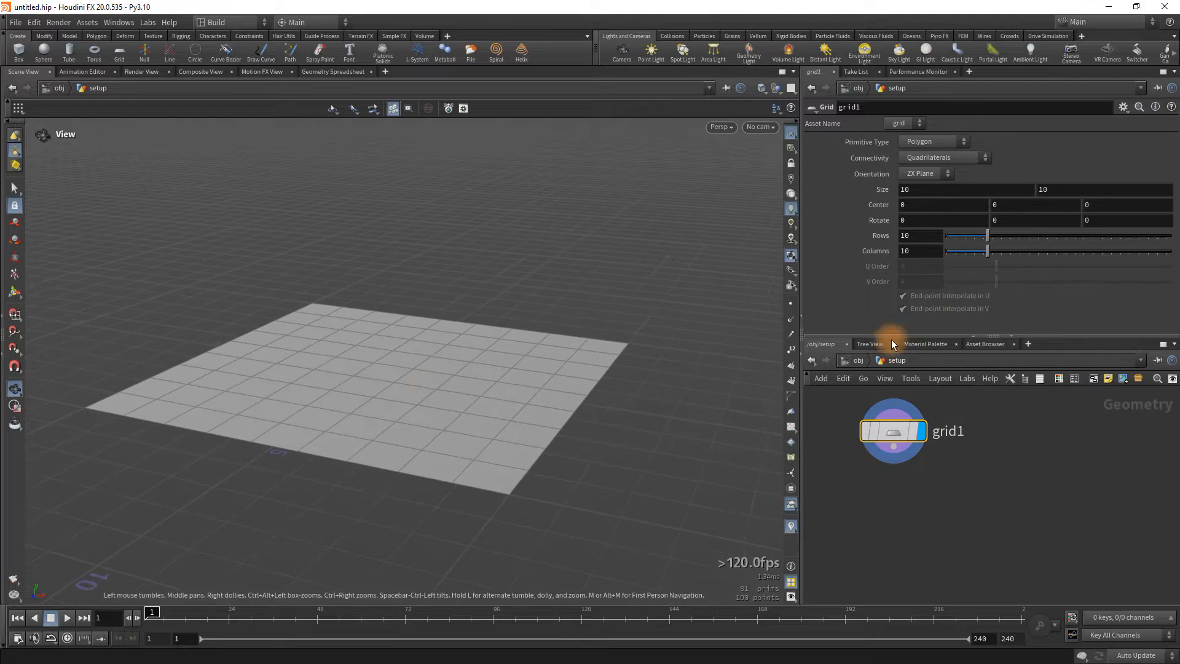
{"action": "left_click", "coordinate": [922, 238]}
{"action": "type", "text": "100"}
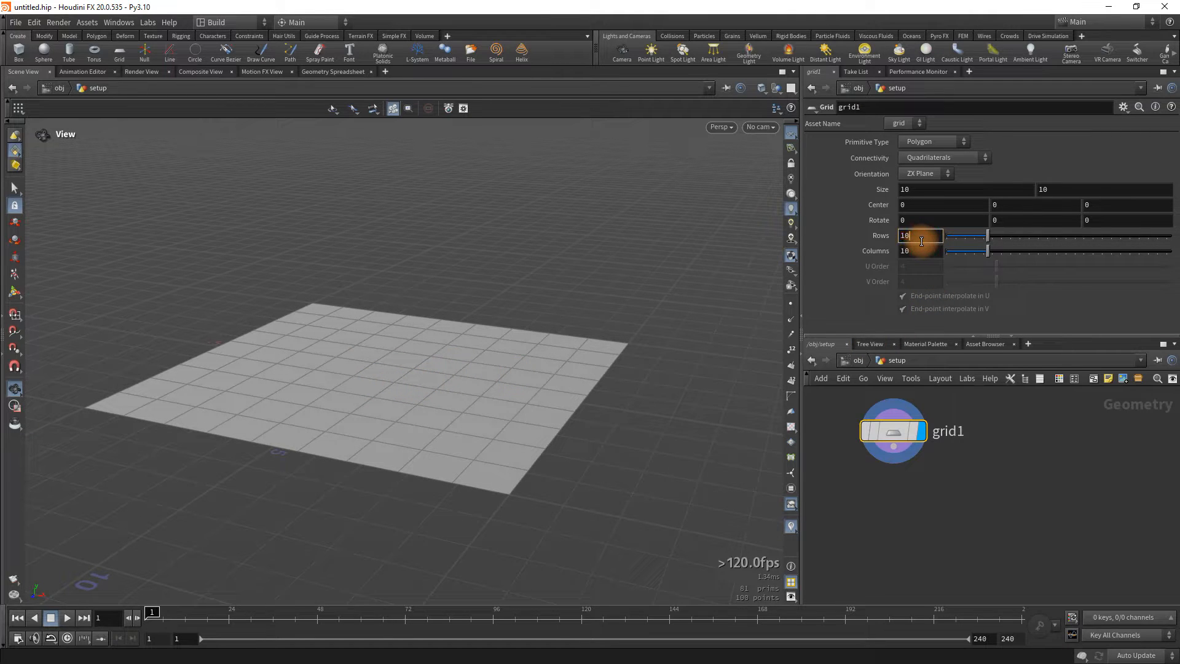
{"action": "key", "text": "Return"}
{"action": "left_click", "coordinate": [921, 252]}
{"action": "type", "text": "100"}
{"action": "key", "text": "Return"}
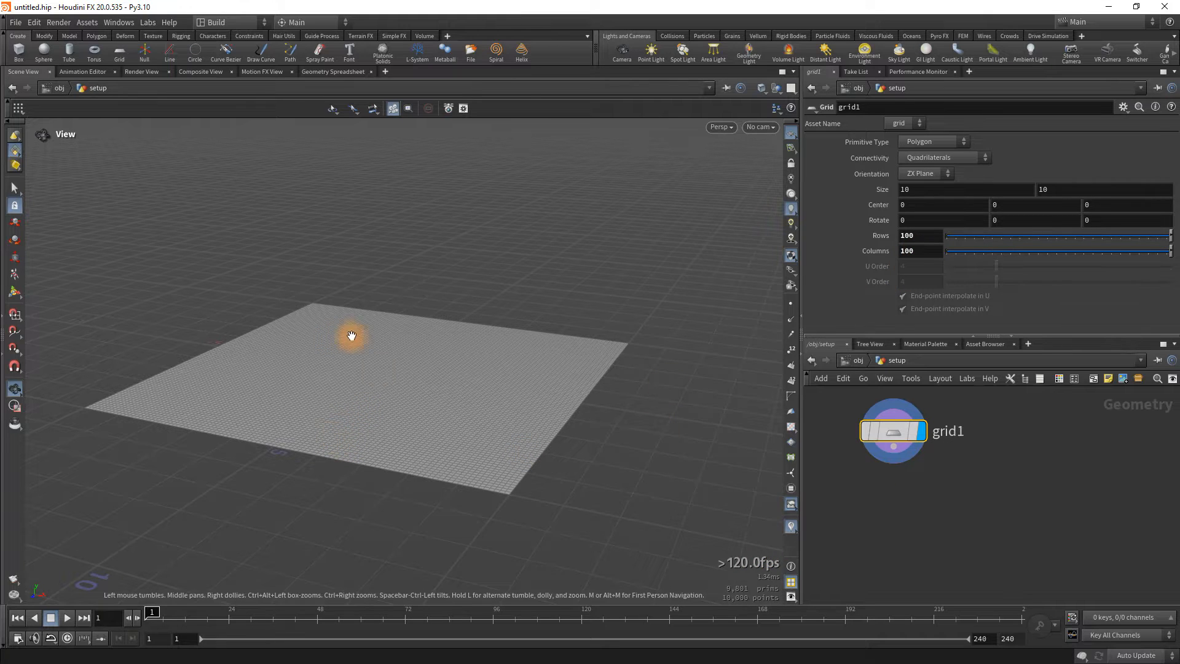
Add an Attribute Noise node connected below the grid and display its result.
{"action": "left_click", "coordinate": [897, 452]}
{"action": "left_click", "coordinate": [894, 488]}
{"action": "type", "text": "noise"}
{"action": "key", "text": "Return"}
{"action": "left_click", "coordinate": [894, 488]}
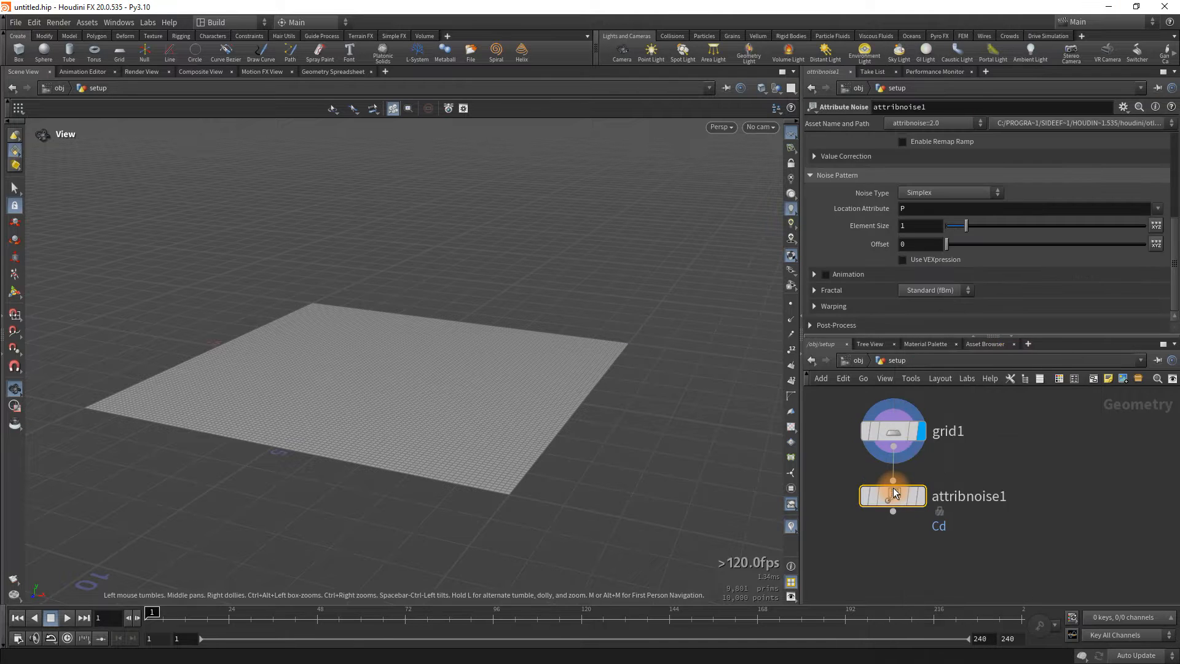
{"action": "left_click", "coordinate": [935, 470]}
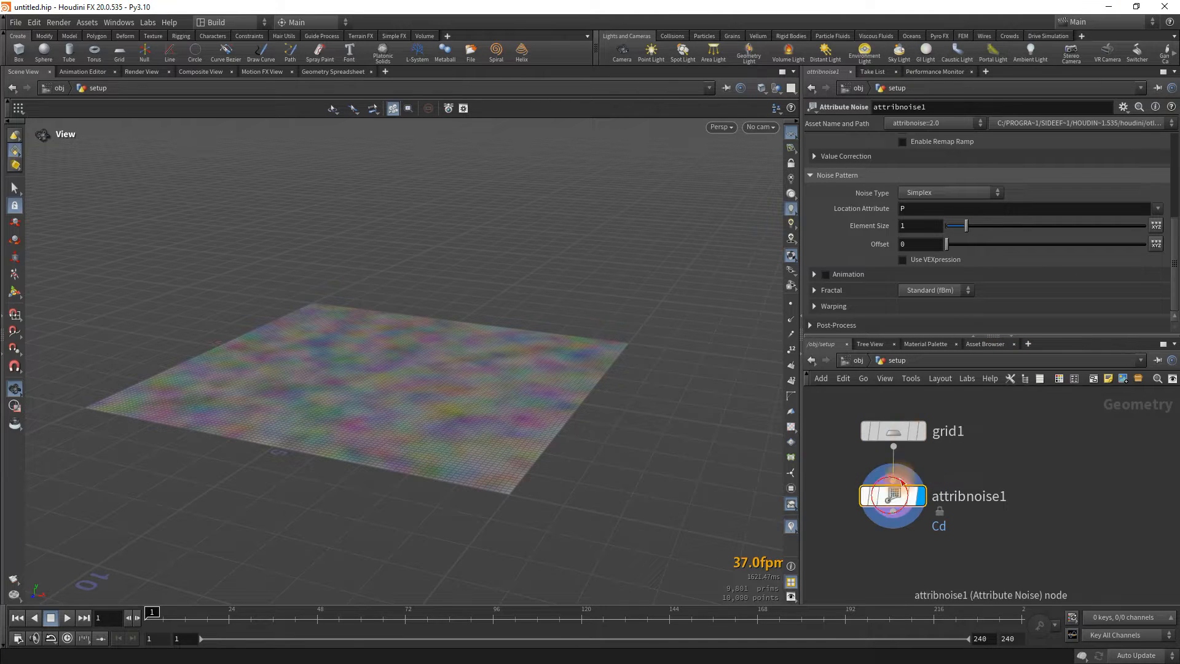
Set the noise node's attribute name to P so the noise displaces the grid points.
{"action": "scroll", "coordinate": [891, 193], "scroll_direction": "up", "scroll_amount": 3}
{"action": "scroll", "coordinate": [882, 196], "scroll_direction": "up", "scroll_amount": 3}
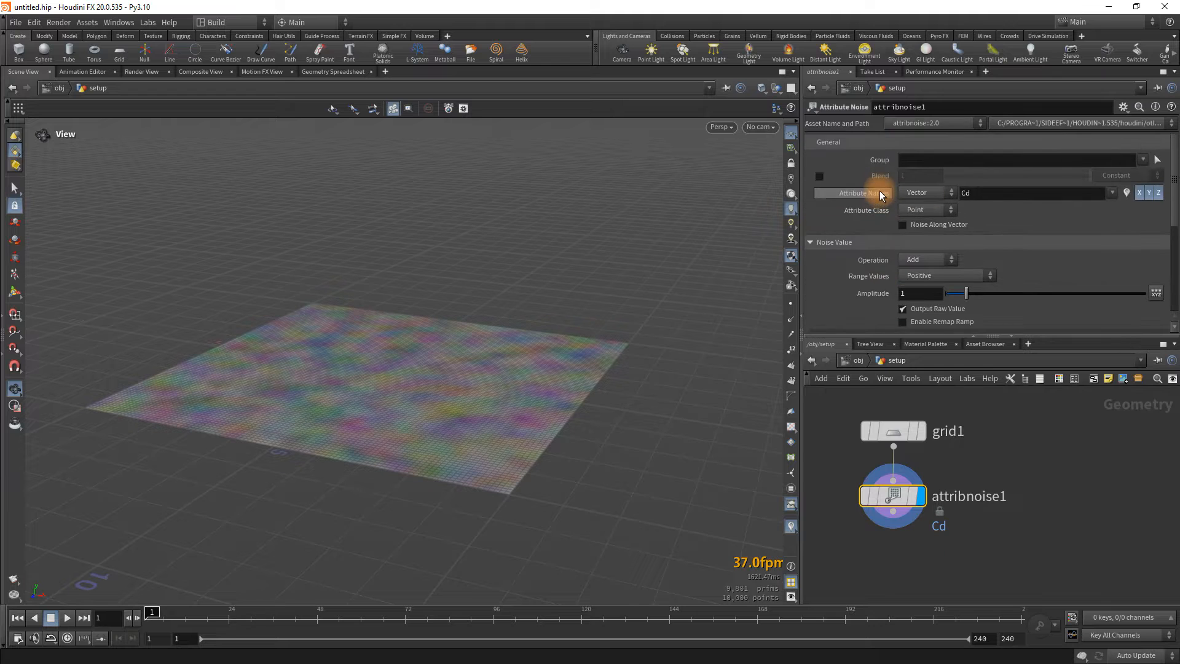
{"action": "left_click", "coordinate": [992, 199]}
{"action": "type", "text": "P"}
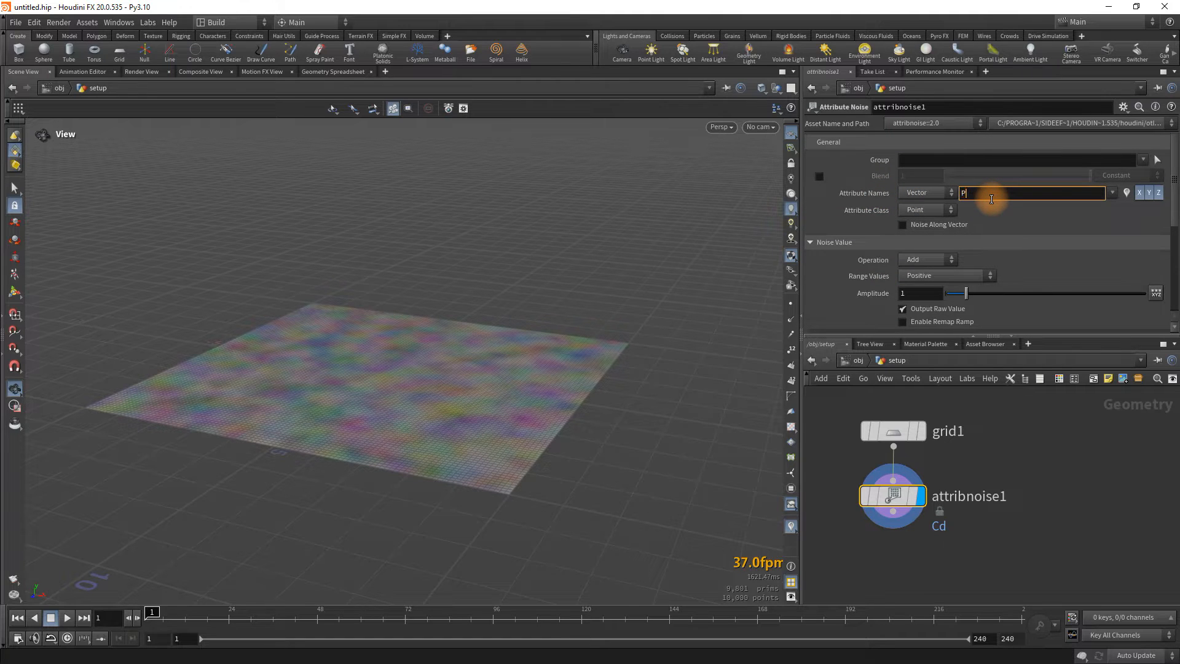
{"action": "key", "text": "Return"}
{"action": "mouse_move", "coordinate": [471, 381]}
{"action": "left_mouse_down"}
{"action": "mouse_move", "coordinate": [448, 414]}
{"action": "mouse_move", "coordinate": [474, 384]}
{"action": "left_mouse_up"}
Set the noise range values to Zero Centered and the amplitude to 0.2.
{"action": "left_click", "coordinate": [942, 294]}
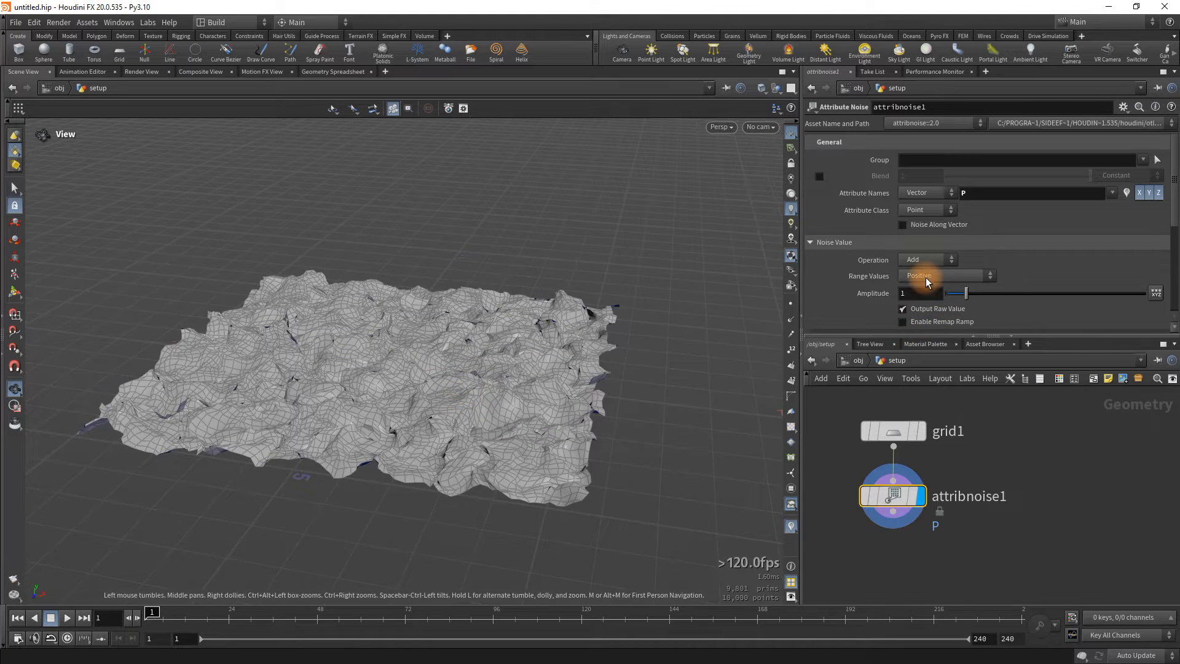
{"action": "left_click", "coordinate": [928, 275]}
{"action": "left_click", "coordinate": [927, 297]}
{"action": "double_click", "coordinate": [918, 296]}
{"action": "type", "text": ".2"}
{"action": "key", "text": "Return"}
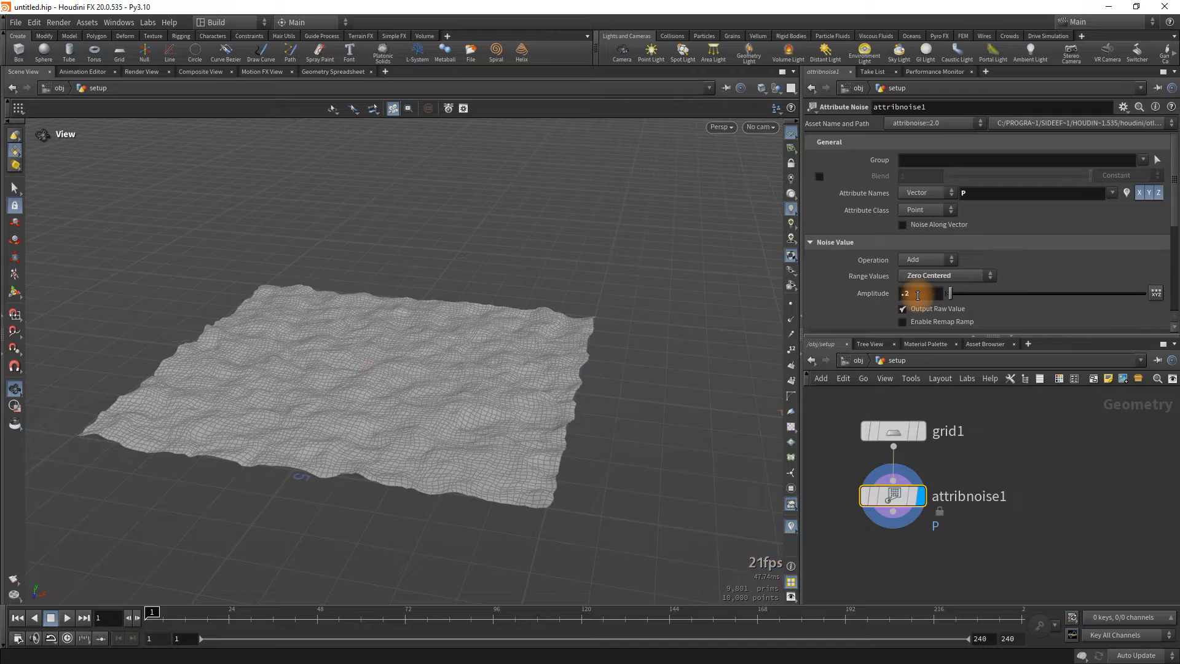
{"action": "left_click_drag", "start_coordinate": [422, 398], "coordinate": [418, 421]}
Enlarge the Dampyr.png reference image to examine the ground under the blue barrier, and restore and move it away.
{"action": "left_click_drag", "start_coordinate": [977, 0], "coordinate": [425, 2]}
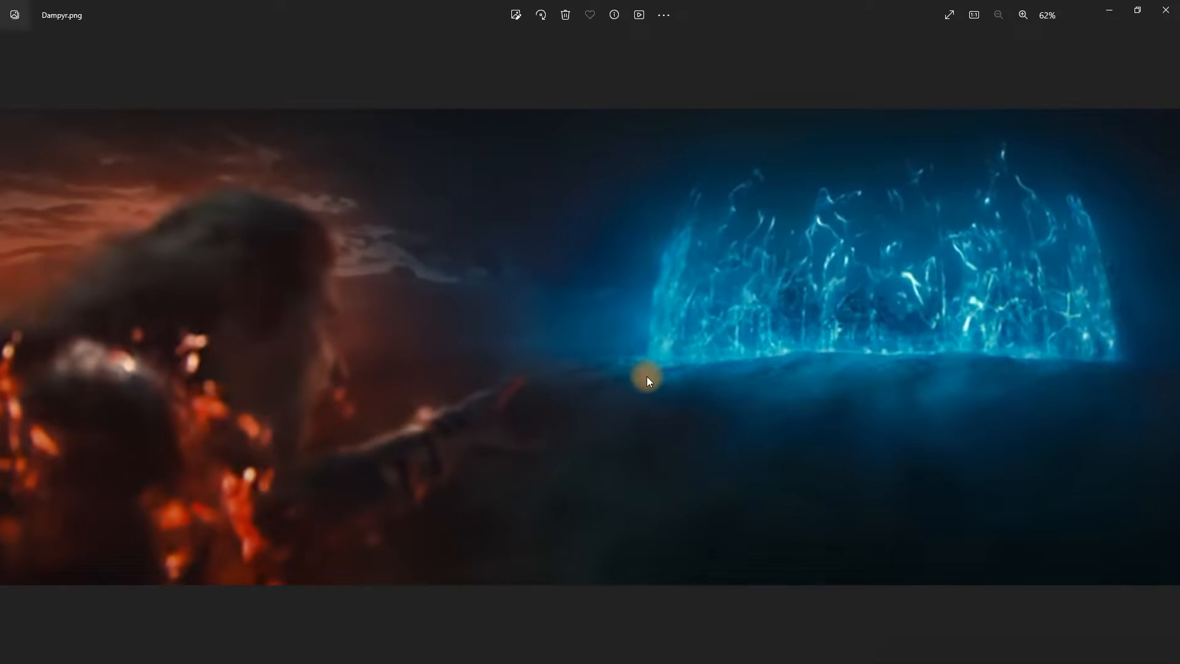
{"action": "left_click", "coordinate": [1141, 17]}
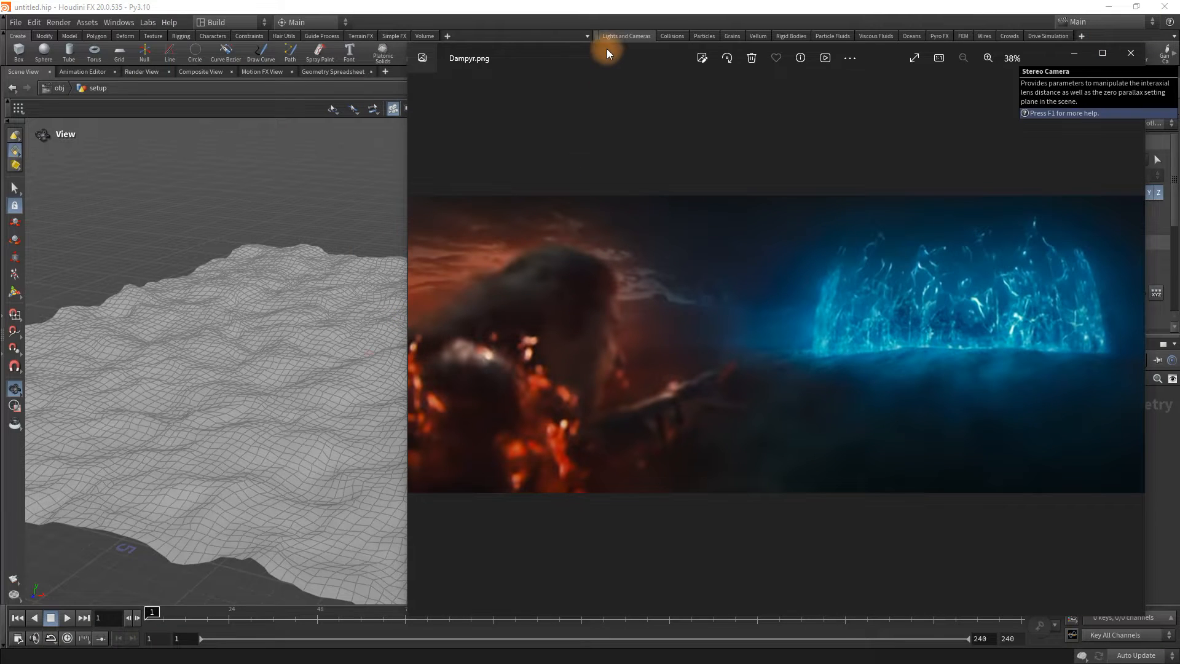
{"action": "left_click_drag", "start_coordinate": [615, 59], "coordinate": [614, 0]}
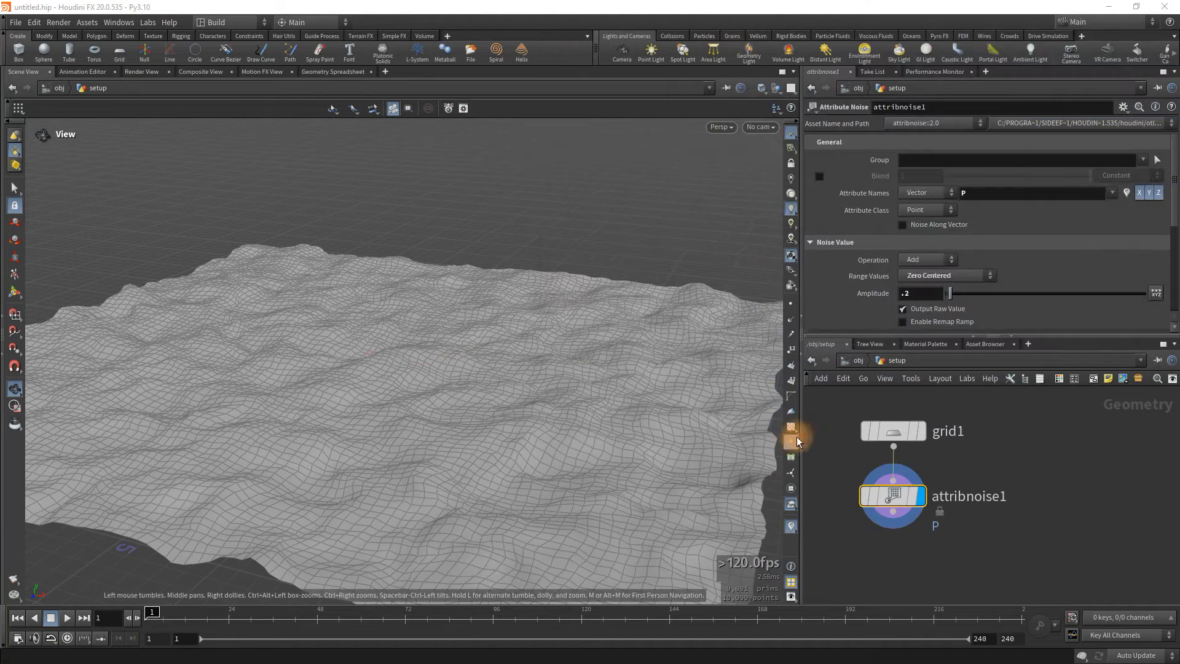
Set the noise pattern's element size to 2 and check the surface from several angles.
{"action": "scroll", "coordinate": [872, 264], "scroll_direction": "down", "scroll_amount": 8}
{"action": "double_click", "coordinate": [909, 227]}
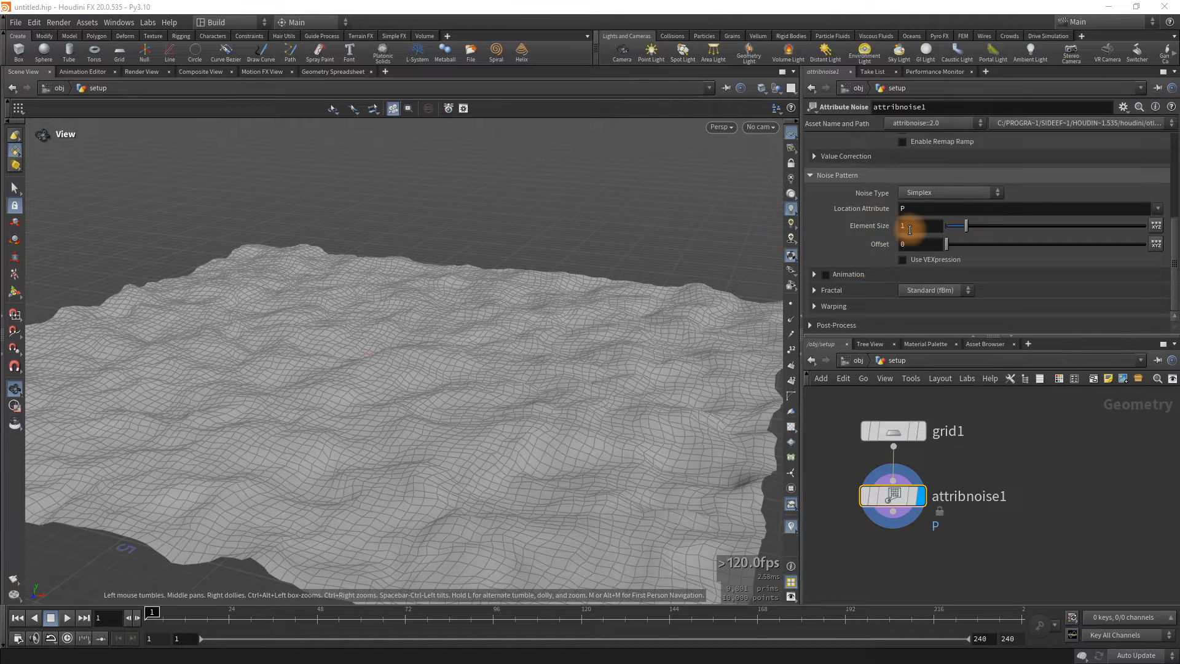
{"action": "type", "text": "2"}
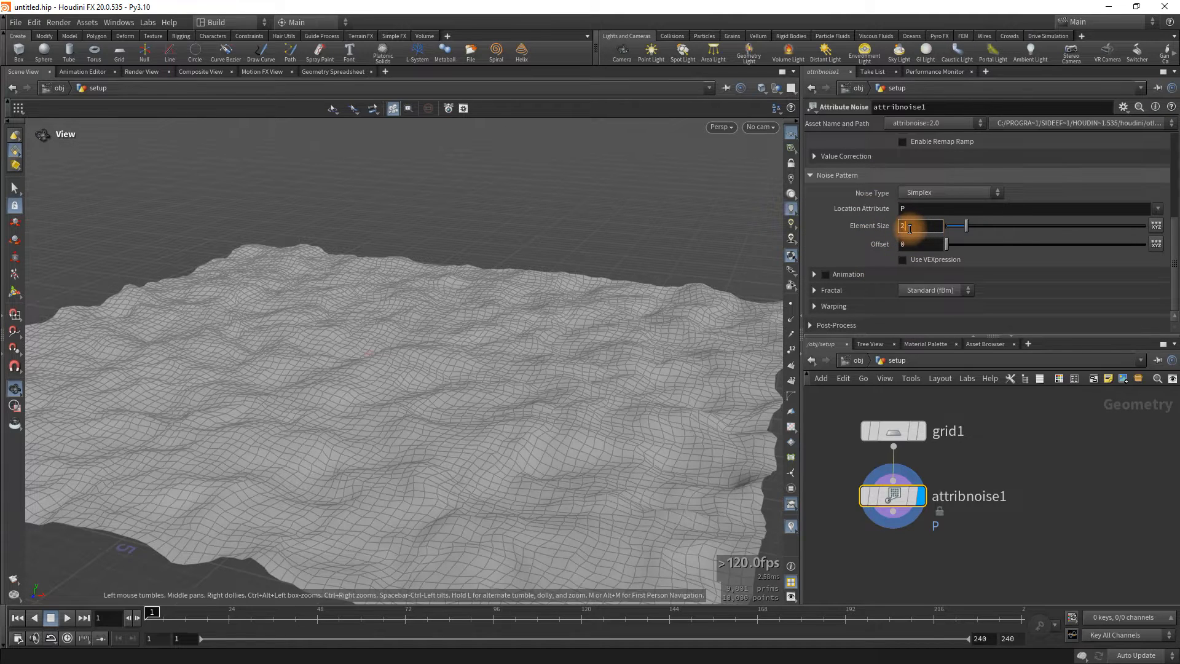
{"action": "key", "text": "Return"}
{"action": "left_click_drag", "start_coordinate": [440, 376], "coordinate": [443, 445]}
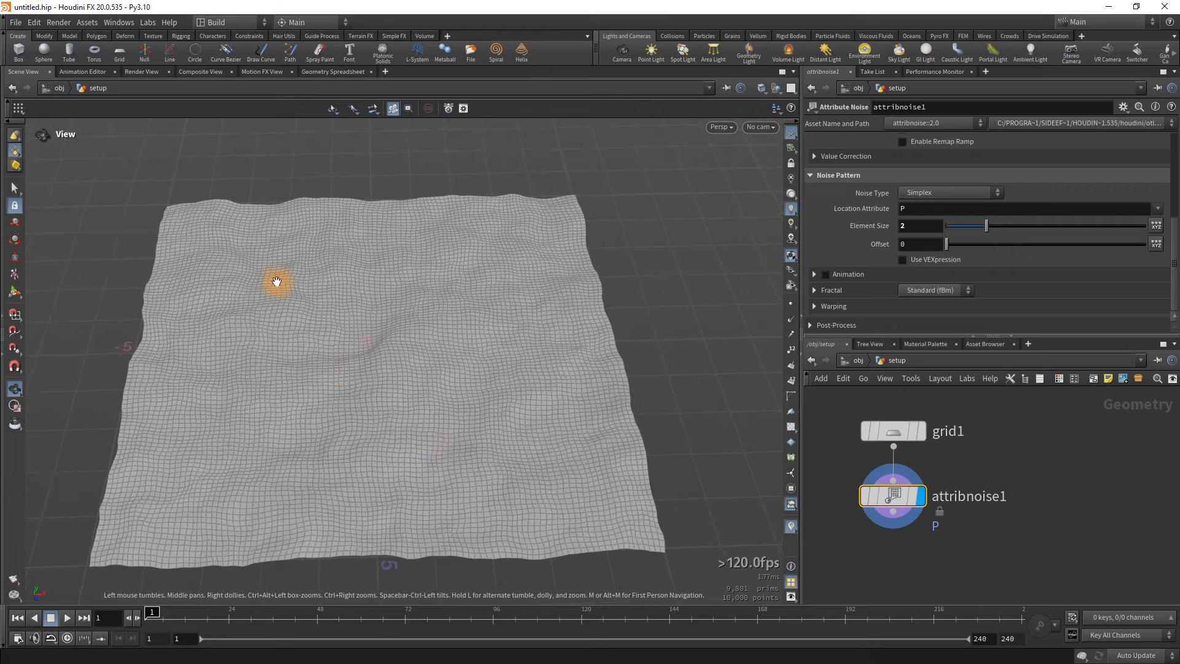
{"action": "left_click_drag", "start_coordinate": [432, 369], "coordinate": [377, 314]}
{"action": "scroll", "coordinate": [1006, 549], "scroll_direction": "down", "scroll_amount": 5}
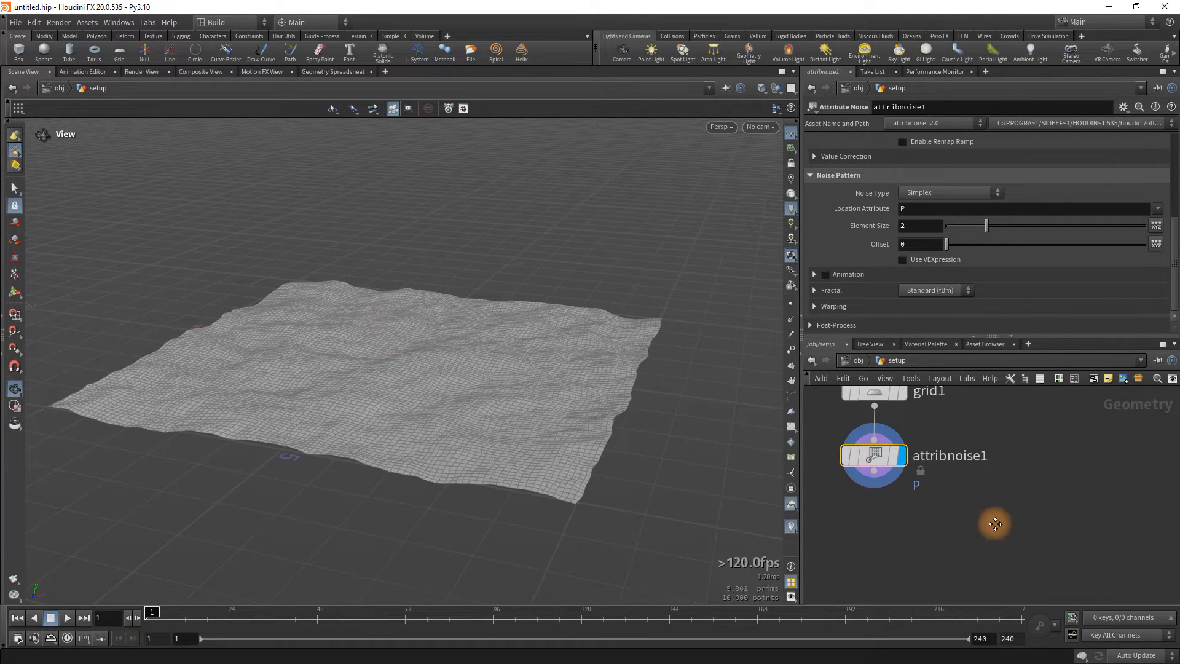
Add an Attribute Paint node, connect the noise node's output to it, and display its result.
{"action": "scroll", "coordinate": [929, 503], "scroll_direction": "up", "scroll_amount": 2}
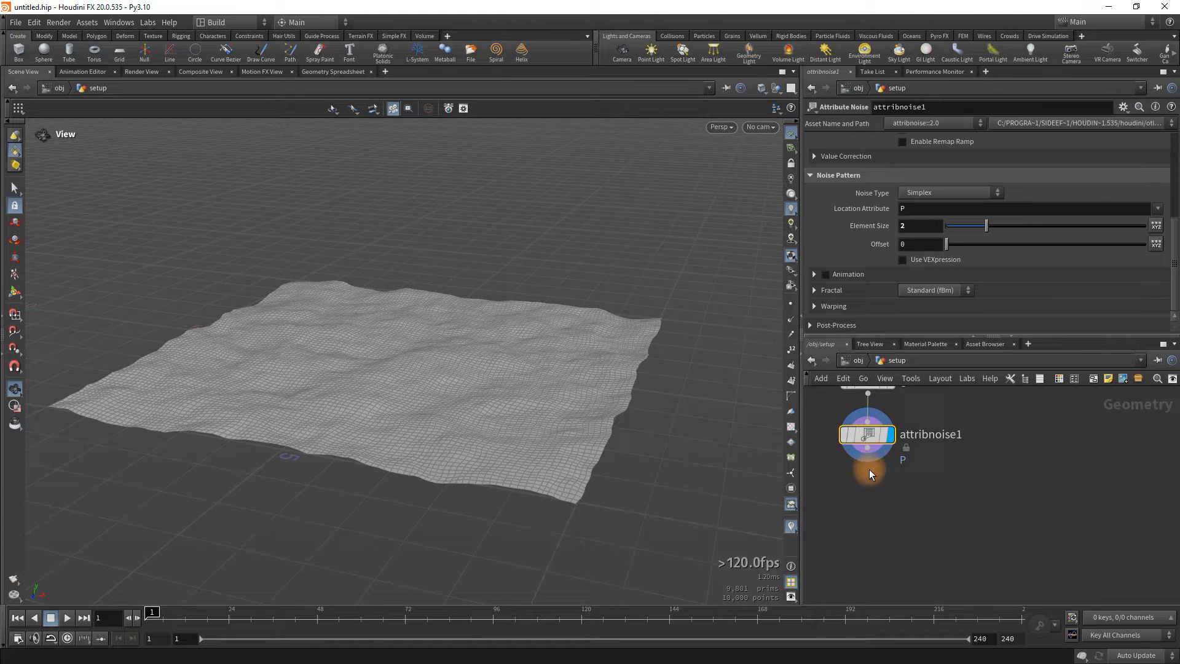
{"action": "key", "text": "Tab"}
{"action": "type", "text": "pain"}
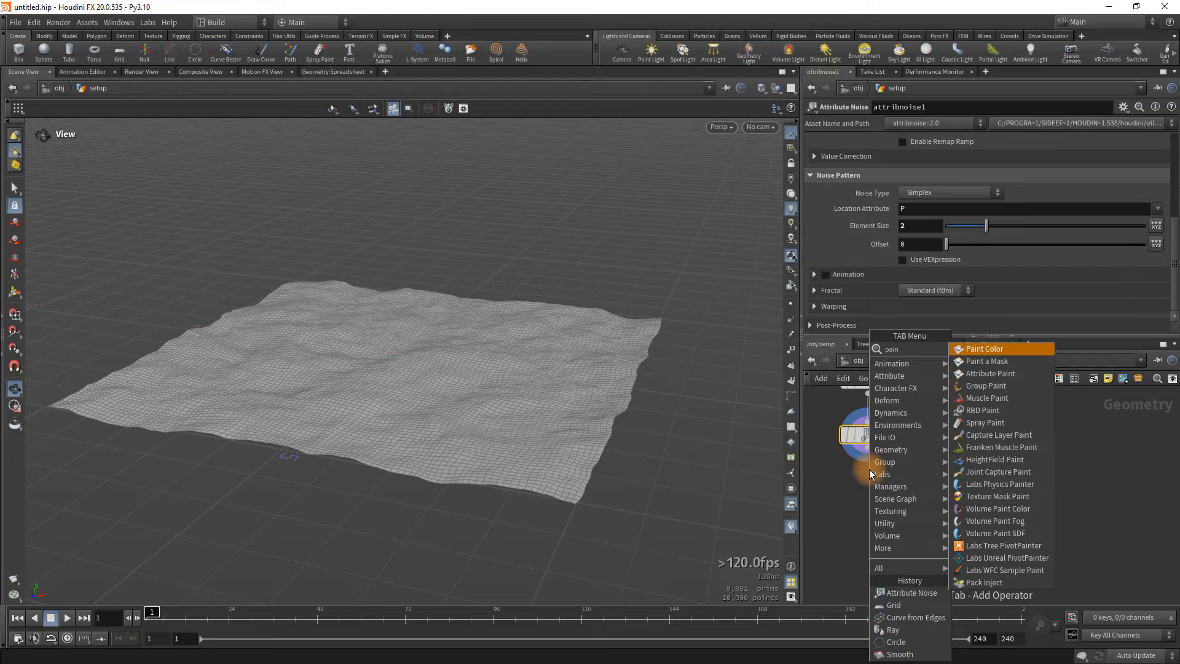
{"action": "left_click", "coordinate": [989, 373]}
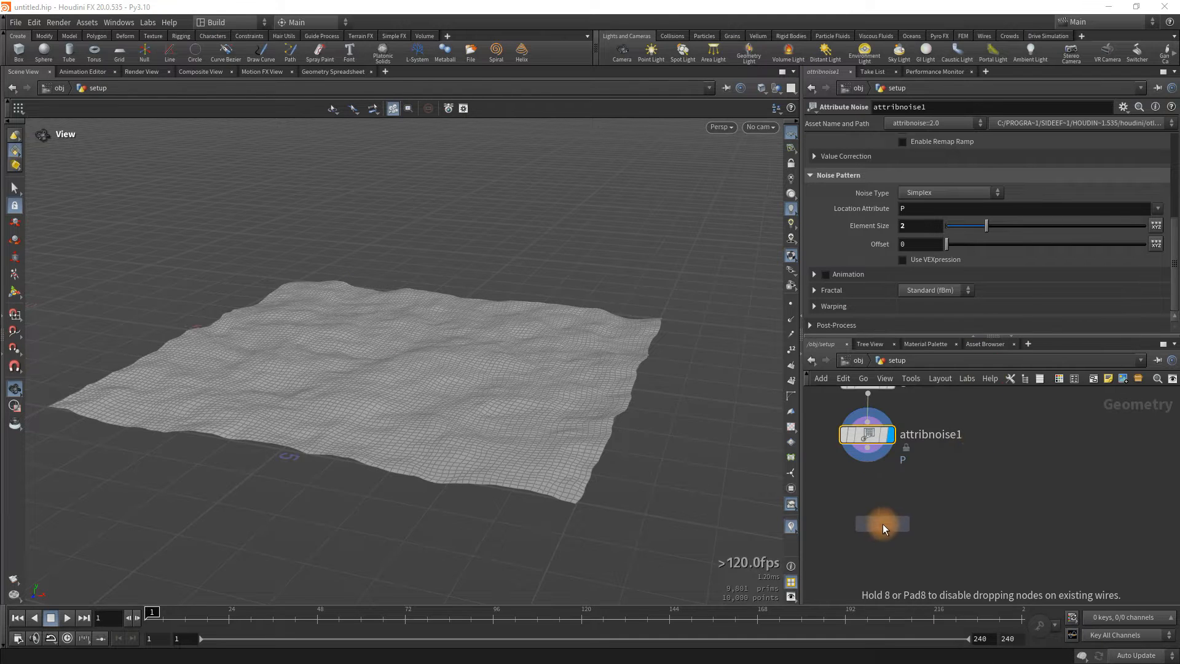
{"action": "left_click", "coordinate": [884, 528]}
{"action": "left_click_drag", "start_coordinate": [867, 449], "coordinate": [889, 505]}
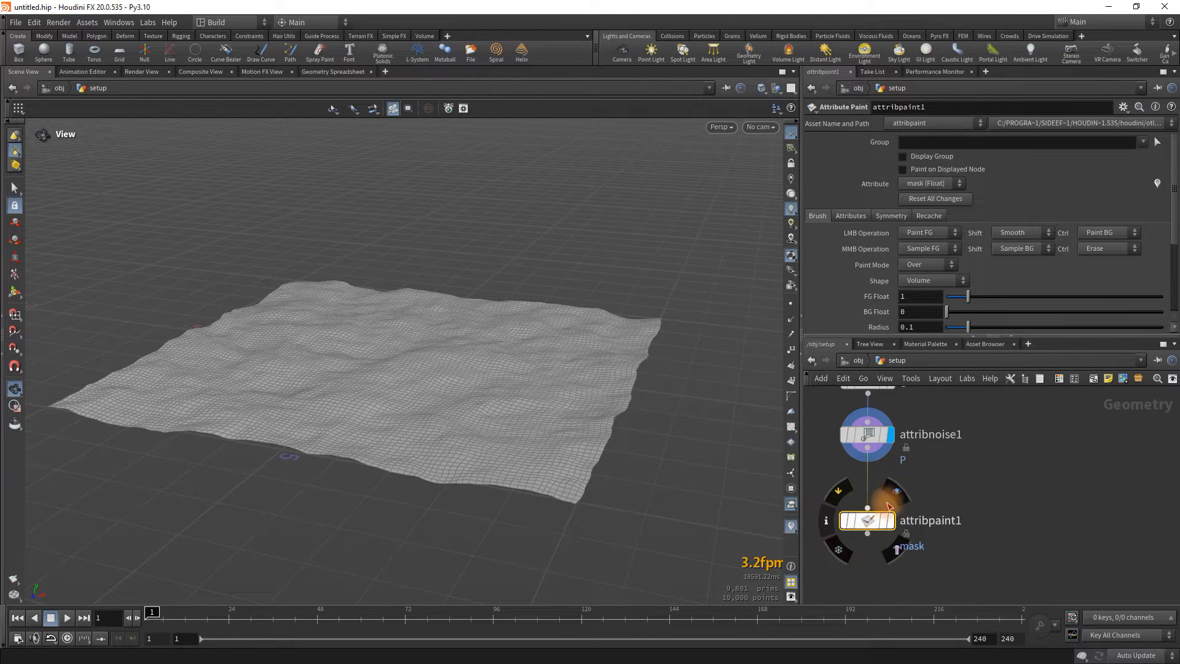
{"action": "left_click", "coordinate": [898, 492]}
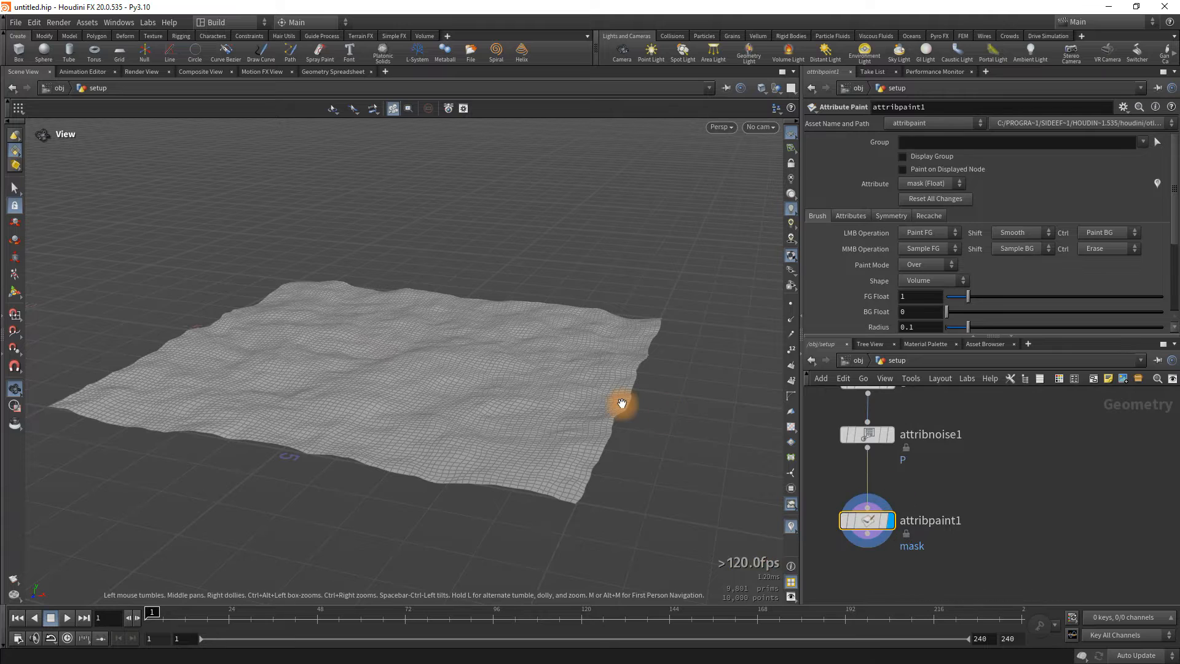
Paint a filled, roughly circular mask of value 1 in the middle of the ground from the top view, using a brush radius of about 0.66.
{"action": "key", "text": "space+2"}
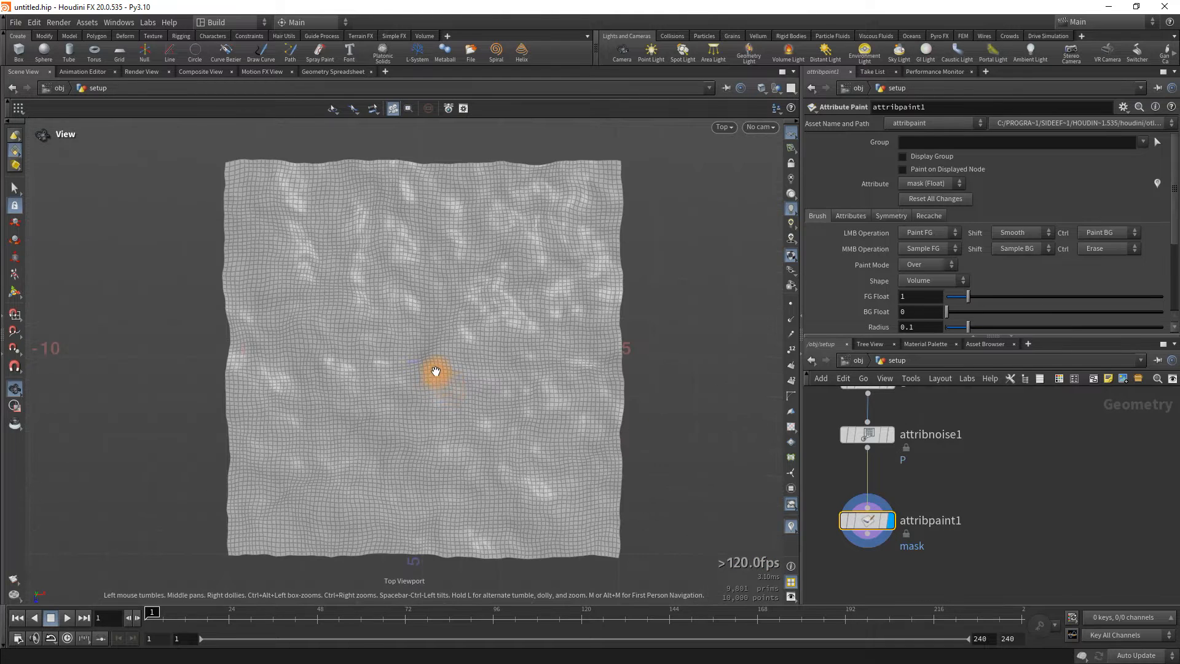
{"action": "key", "text": "Return"}
{"action": "mouse_move", "coordinate": [885, 524]}
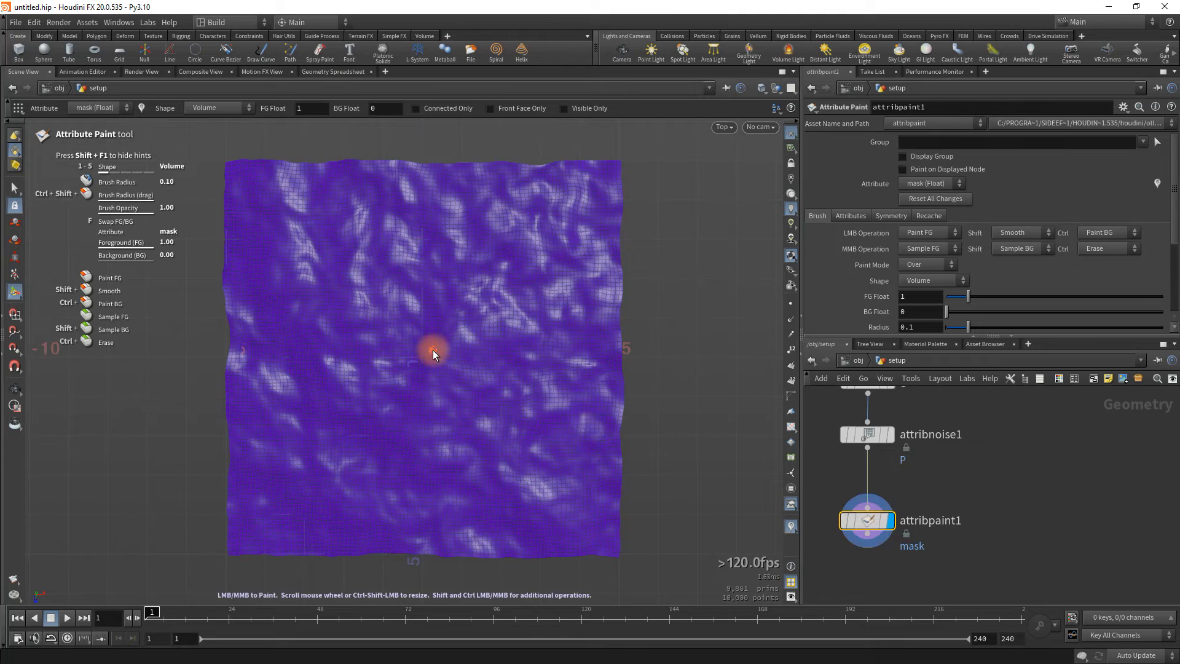
{"action": "scroll", "coordinate": [423, 347], "scroll_direction": "up", "scroll_amount": 15}
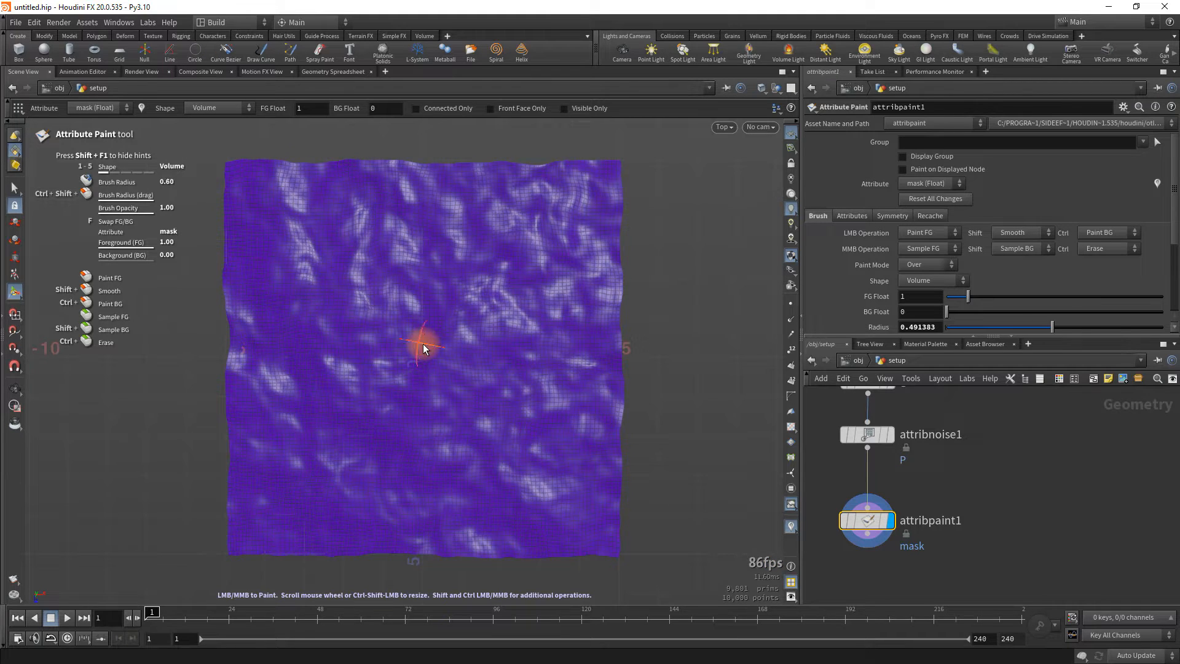
{"action": "mouse_move", "coordinate": [356, 285]}
{"action": "left_mouse_down"}
{"action": "mouse_move", "coordinate": [467, 276]}
{"action": "mouse_move", "coordinate": [504, 397]}
{"action": "left_mouse_up"}
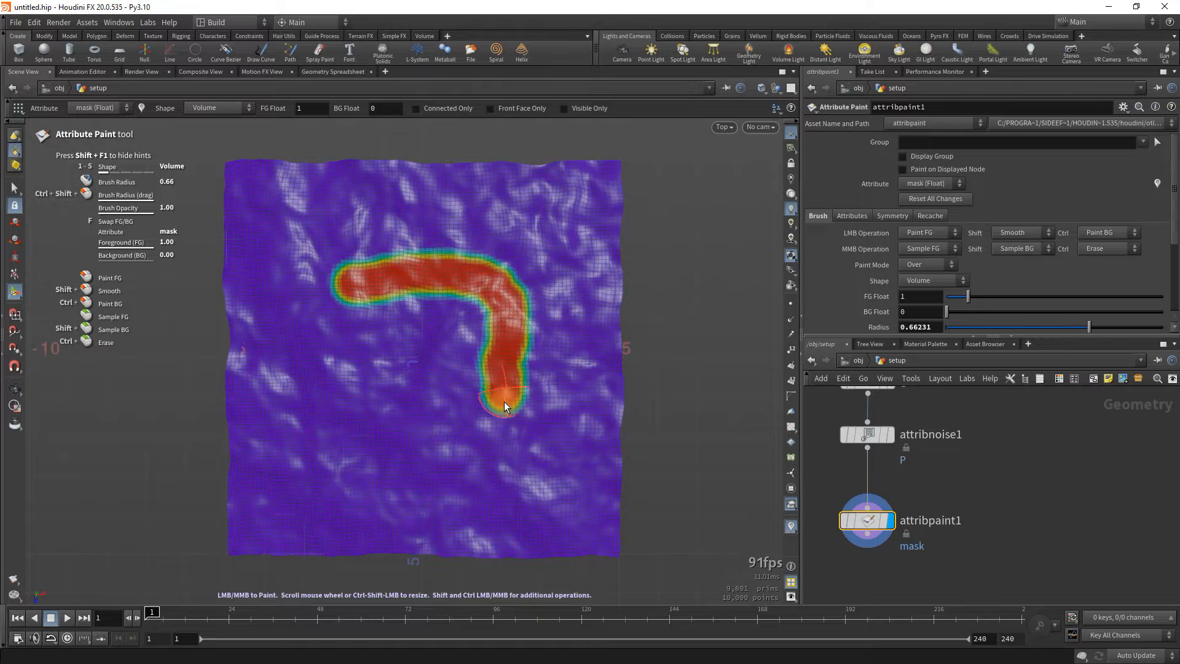
{"action": "mouse_move", "coordinate": [449, 464]}
{"action": "left_mouse_down"}
{"action": "mouse_move", "coordinate": [362, 444]}
{"action": "mouse_move", "coordinate": [319, 371]}
{"action": "mouse_move", "coordinate": [333, 308]}
{"action": "mouse_move", "coordinate": [412, 304]}
{"action": "left_mouse_up"}
{"action": "mouse_move", "coordinate": [485, 314]}
{"action": "left_mouse_down"}
{"action": "mouse_move", "coordinate": [462, 290]}
{"action": "mouse_move", "coordinate": [353, 341]}
{"action": "mouse_move", "coordinate": [473, 334]}
{"action": "left_mouse_up"}
{"action": "mouse_move", "coordinate": [363, 321]}
{"action": "left_mouse_down"}
{"action": "mouse_move", "coordinate": [440, 386]}
{"action": "mouse_move", "coordinate": [347, 377]}
{"action": "mouse_move", "coordinate": [438, 419]}
{"action": "mouse_move", "coordinate": [401, 368]}
{"action": "mouse_move", "coordinate": [414, 435]}
{"action": "mouse_move", "coordinate": [477, 373]}
{"action": "mouse_move", "coordinate": [475, 407]}
{"action": "left_mouse_up"}
{"action": "left_click_drag", "start_coordinate": [358, 376], "coordinate": [426, 378]}
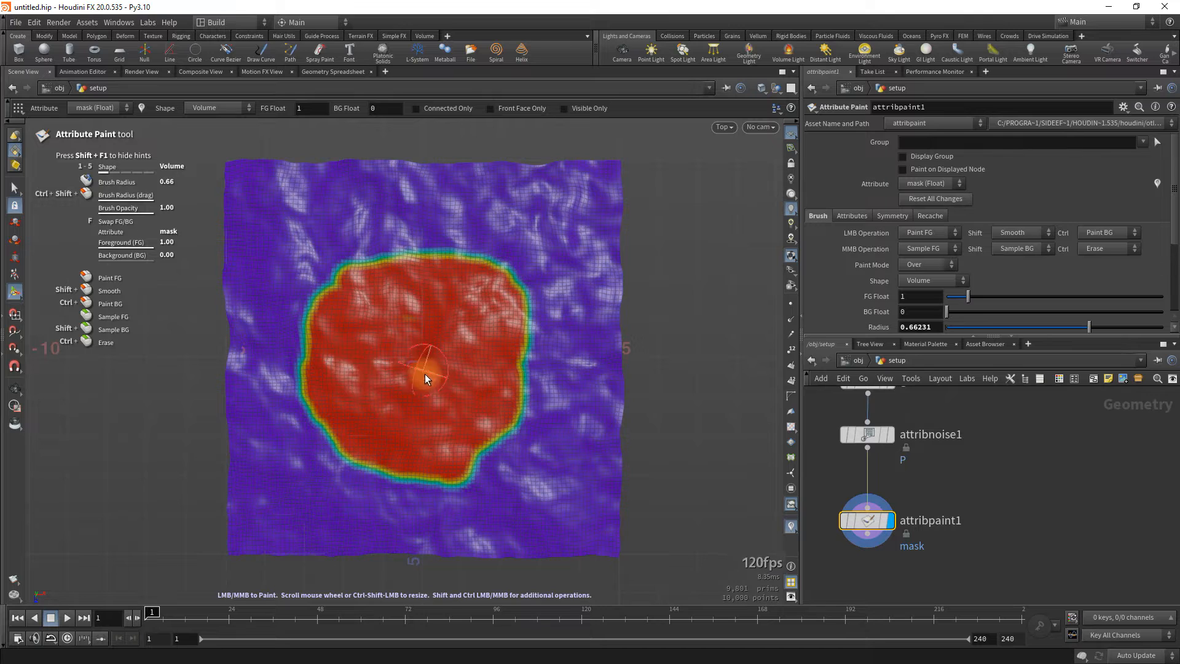
{"action": "mouse_move", "coordinate": [475, 451]}
{"action": "left_mouse_down"}
{"action": "mouse_move", "coordinate": [498, 404]}
{"action": "mouse_move", "coordinate": [488, 401]}
{"action": "mouse_move", "coordinate": [462, 457]}
{"action": "mouse_move", "coordinate": [462, 423]}
{"action": "left_mouse_up"}
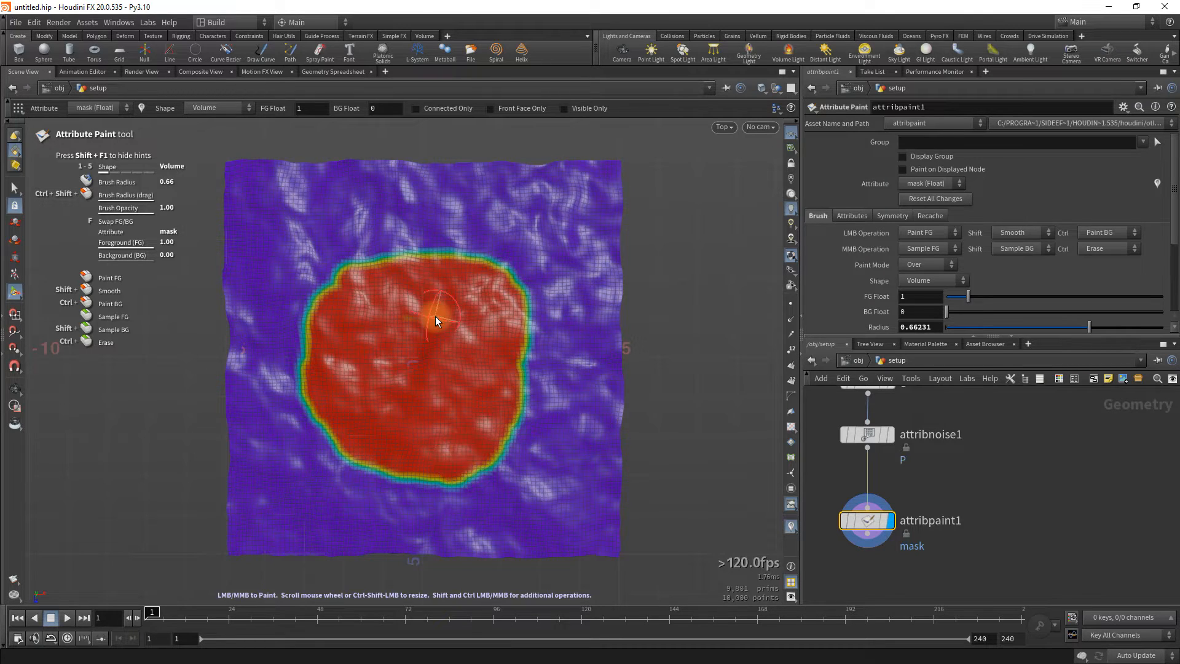
{"action": "key", "text": "space+1"}
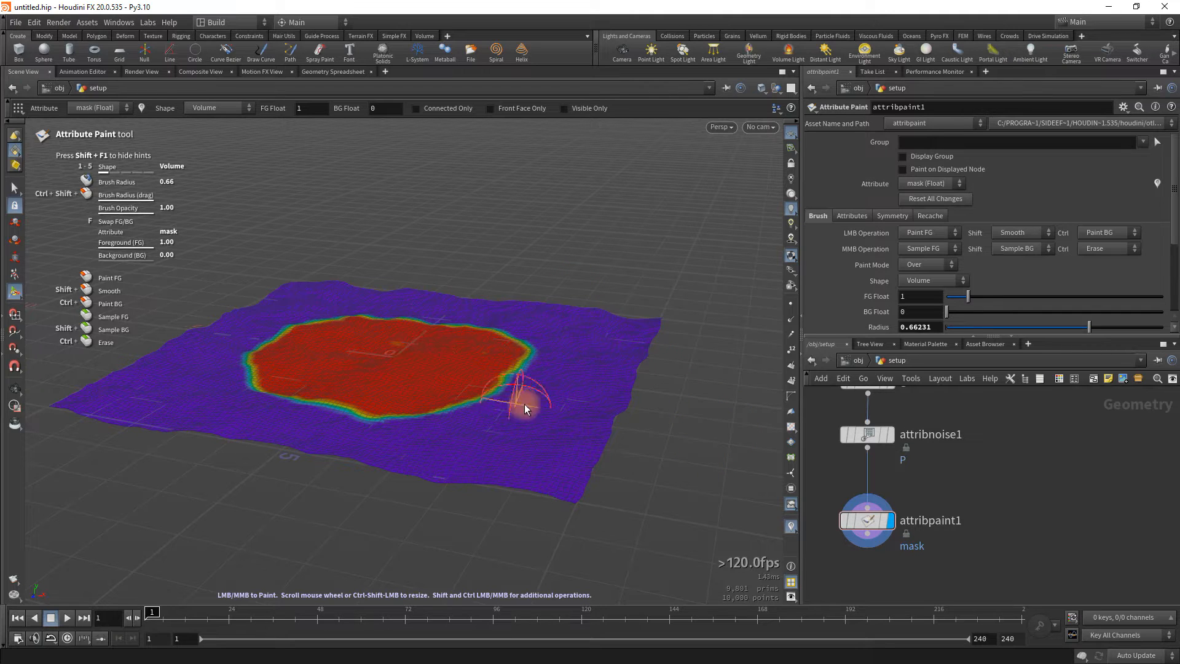
Add an Attribute Adjust Float node fed by the Attribute Paint node and display its result.
{"action": "left_click_drag", "start_coordinate": [868, 527], "coordinate": [868, 492]}
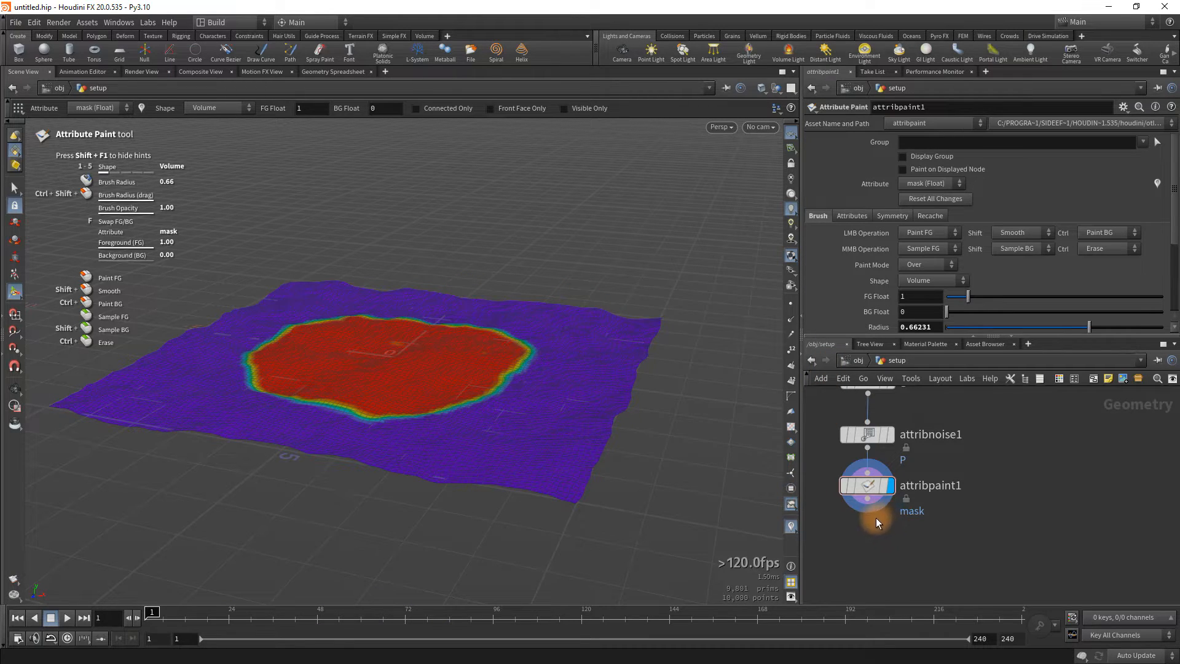
{"action": "left_click_drag", "start_coordinate": [873, 519], "coordinate": [867, 545]}
{"action": "type", "text": "adjust"}
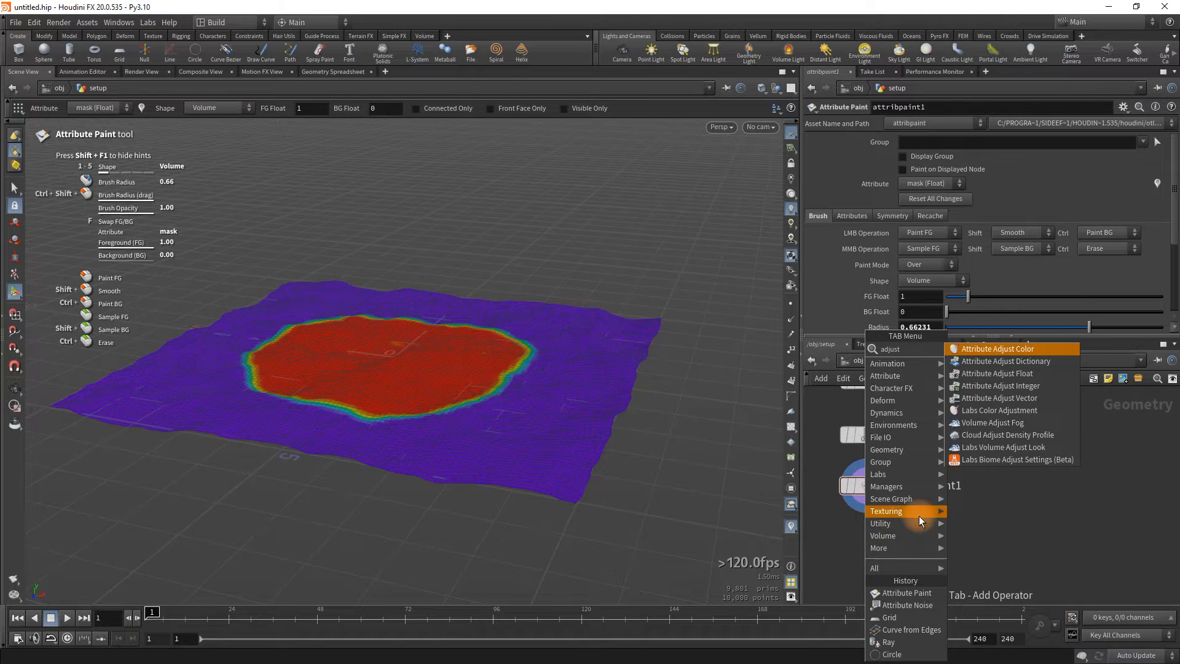
{"action": "left_click", "coordinate": [998, 373]}
{"action": "left_click", "coordinate": [887, 543]}
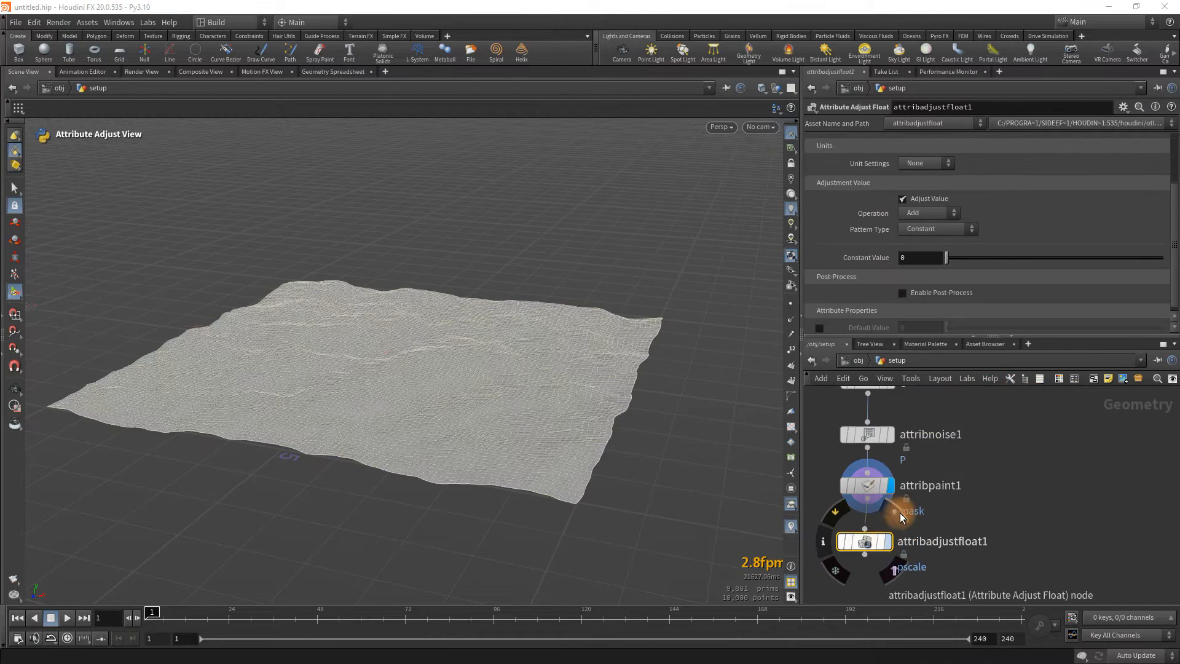
Set the Attribute Adjust Float node's attribute name to P.y.
{"action": "scroll", "coordinate": [867, 232], "scroll_direction": "up", "scroll_amount": 3}
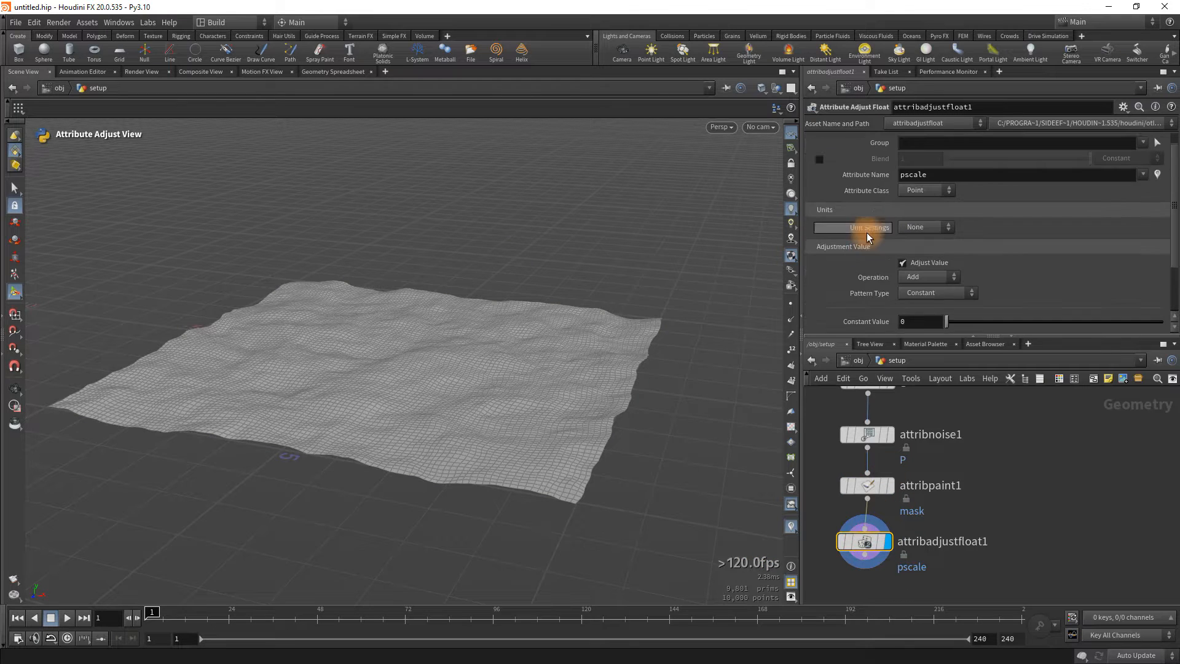
{"action": "left_click_drag", "start_coordinate": [944, 193], "coordinate": [885, 191]}
{"action": "type", "text": "P"}
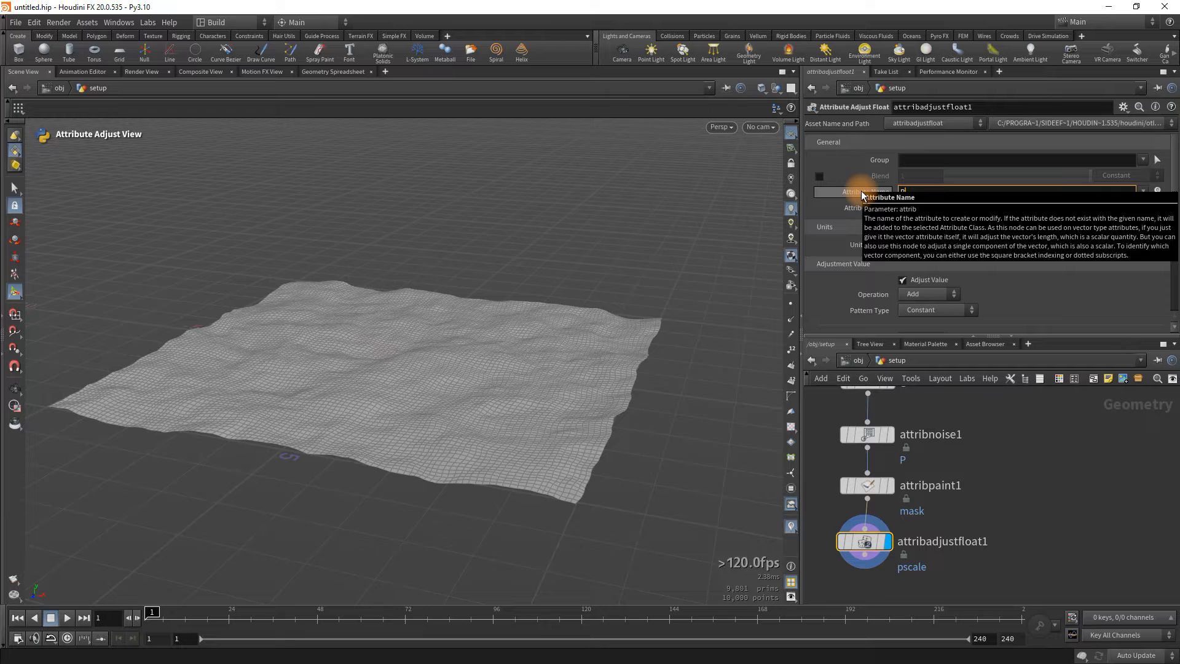
{"action": "type", "text": ".y"}
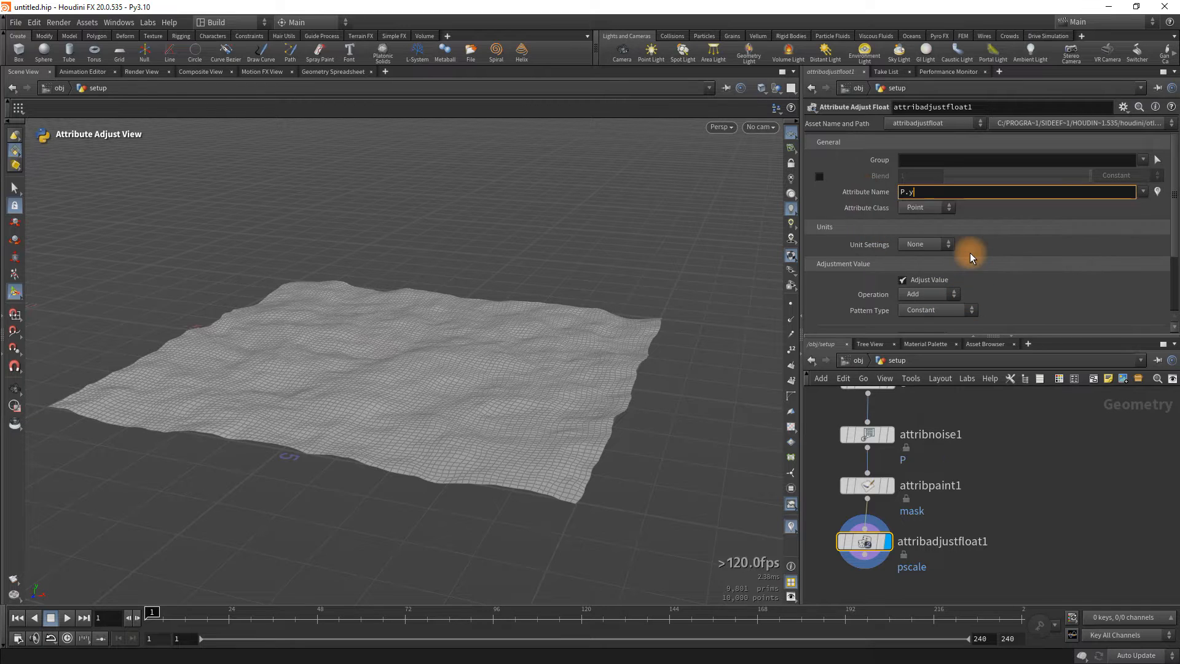
{"action": "key", "text": "Return"}
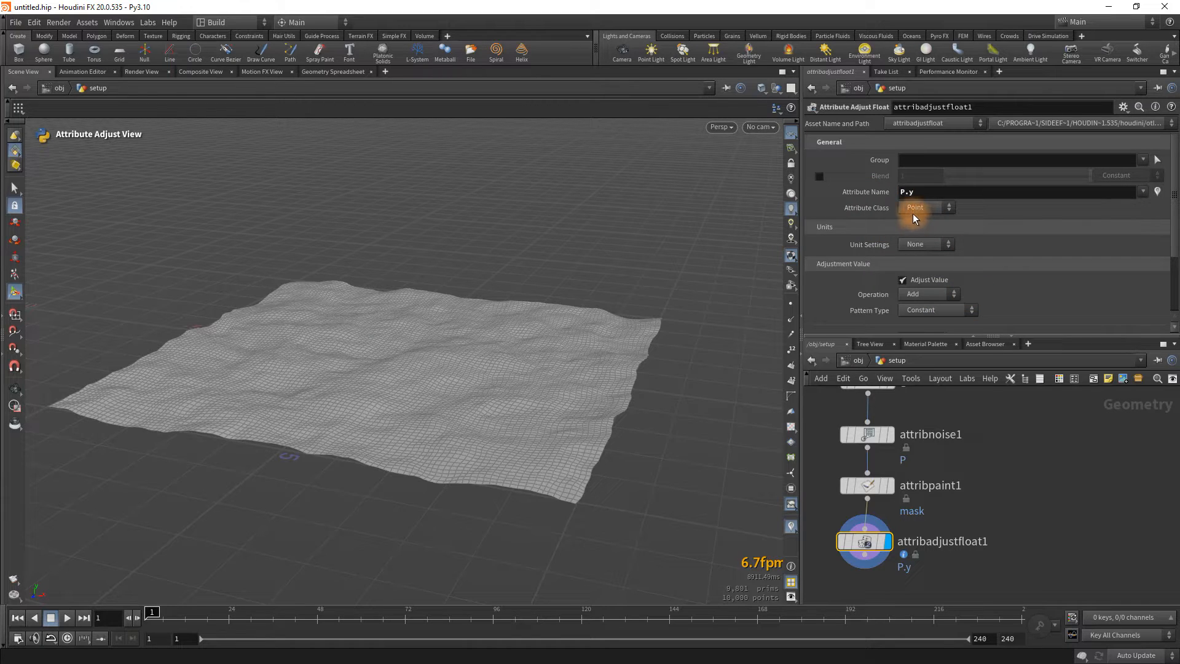
Enable Blend on the Attribute Adjust Float node and drive it with Use Attribute, using the mask attribute.
{"action": "scroll", "coordinate": [861, 255], "scroll_direction": "down", "scroll_amount": 2}
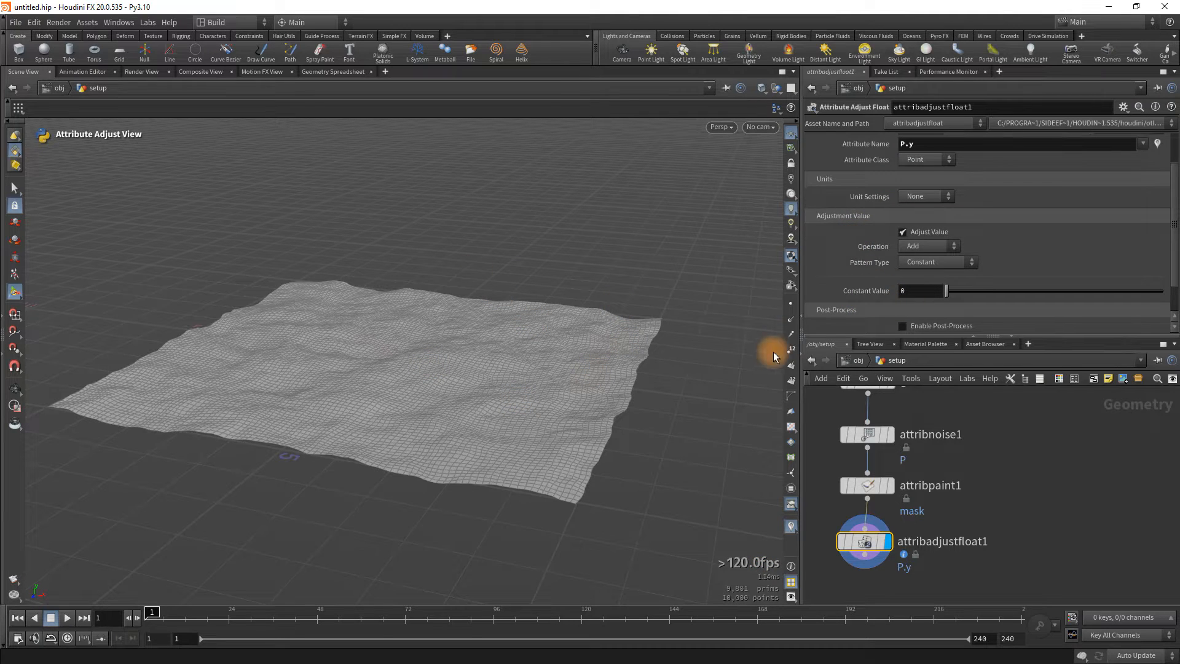
{"action": "scroll", "coordinate": [859, 257], "scroll_direction": "up", "scroll_amount": 2}
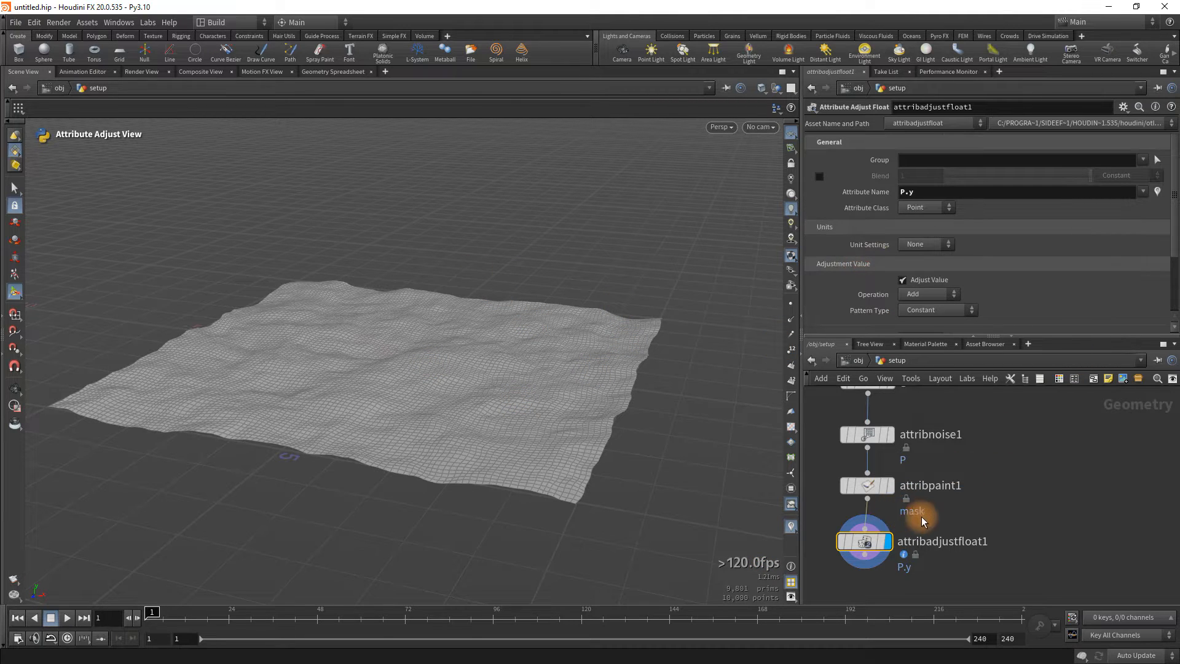
{"action": "left_click", "coordinate": [819, 177]}
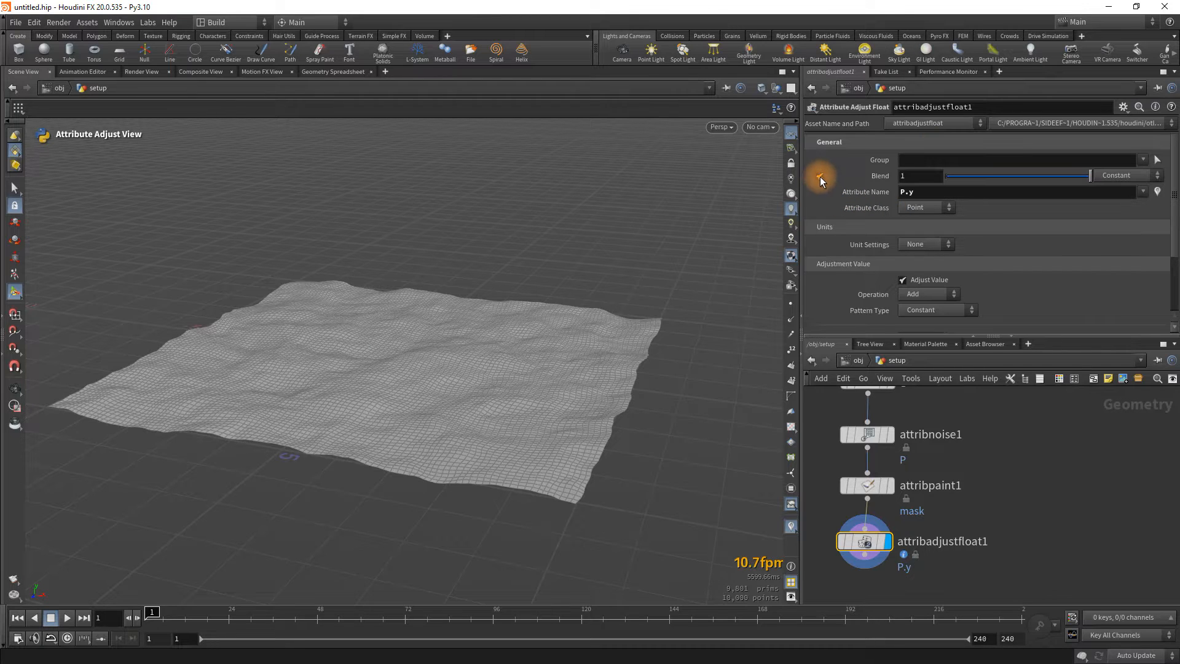
{"action": "left_click", "coordinate": [1144, 176]}
{"action": "left_click", "coordinate": [1121, 199]}
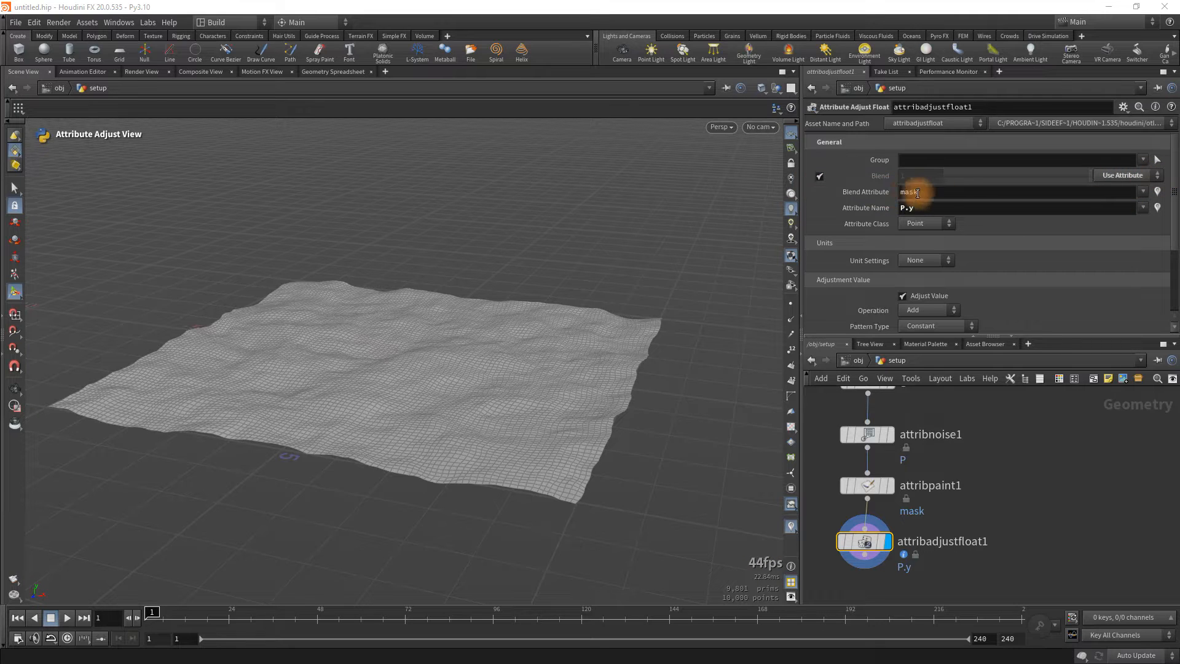
Set the adjustment's constant value to 0.88 to raise the masked area, and inspect the plateau's side up close.
{"action": "scroll", "coordinate": [861, 253], "scroll_direction": "down", "scroll_amount": 2}
{"action": "left_click_drag", "start_coordinate": [946, 294], "coordinate": [965, 292]}
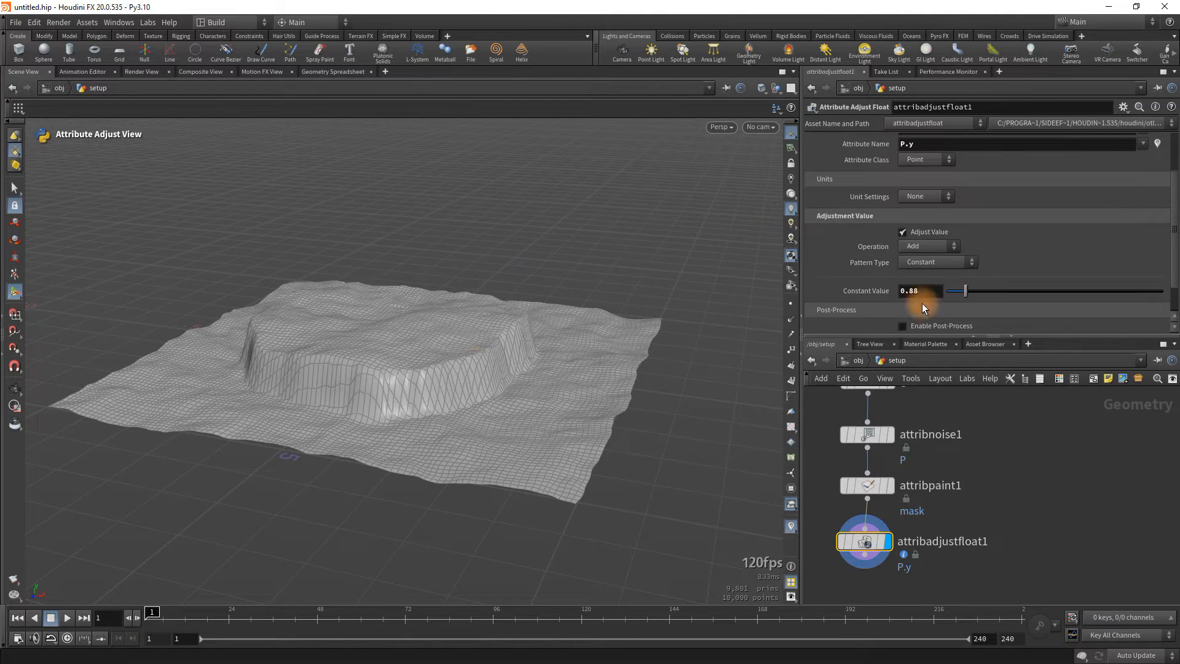
{"action": "mouse_move", "coordinate": [431, 357]}
{"action": "left_mouse_down", "text": "alt"}
{"action": "mouse_move", "coordinate": [408, 351]}
{"action": "mouse_move", "coordinate": [419, 345]}
{"action": "left_mouse_up", "text": "alt"}
{"action": "right_click_drag", "start_coordinate": [418, 344], "coordinate": [675, 357], "text": "alt"}
{"action": "middle_click_drag", "start_coordinate": [392, 417], "coordinate": [606, 330], "text": "alt"}
{"action": "left_click_drag", "start_coordinate": [606, 329], "coordinate": [588, 313], "text": "alt"}
{"action": "right_click_drag", "start_coordinate": [588, 314], "coordinate": [563, 335], "text": "alt"}
{"action": "middle_click_drag", "start_coordinate": [563, 336], "coordinate": [630, 334], "text": "alt"}
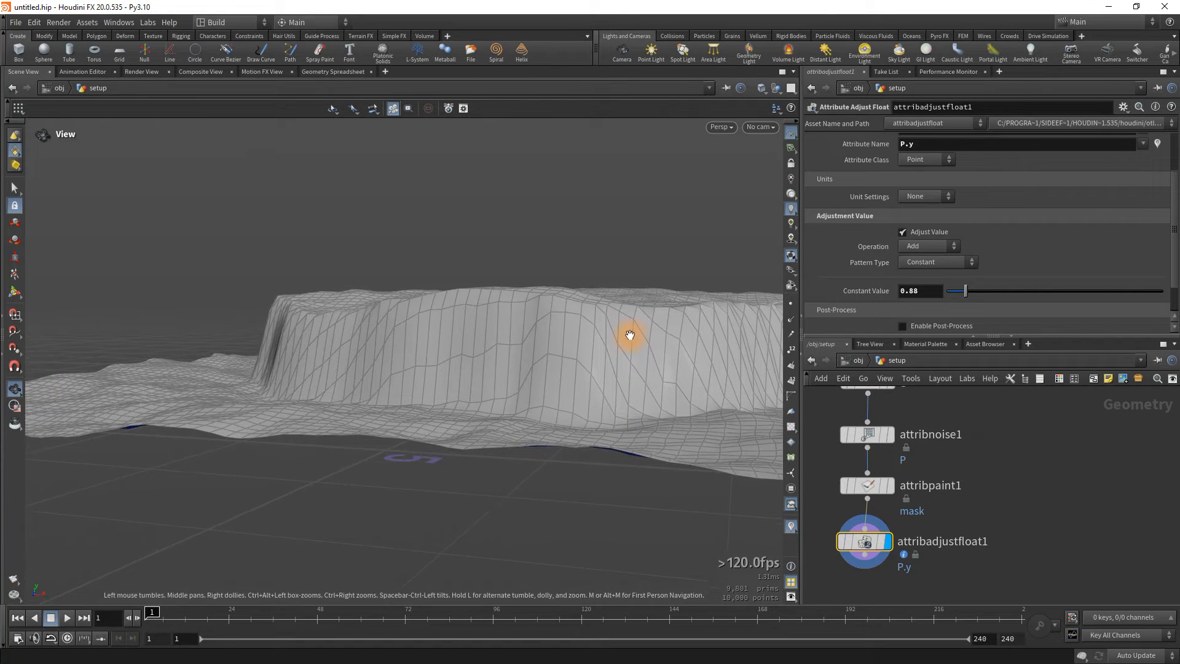
{"action": "key", "text": "Return"}
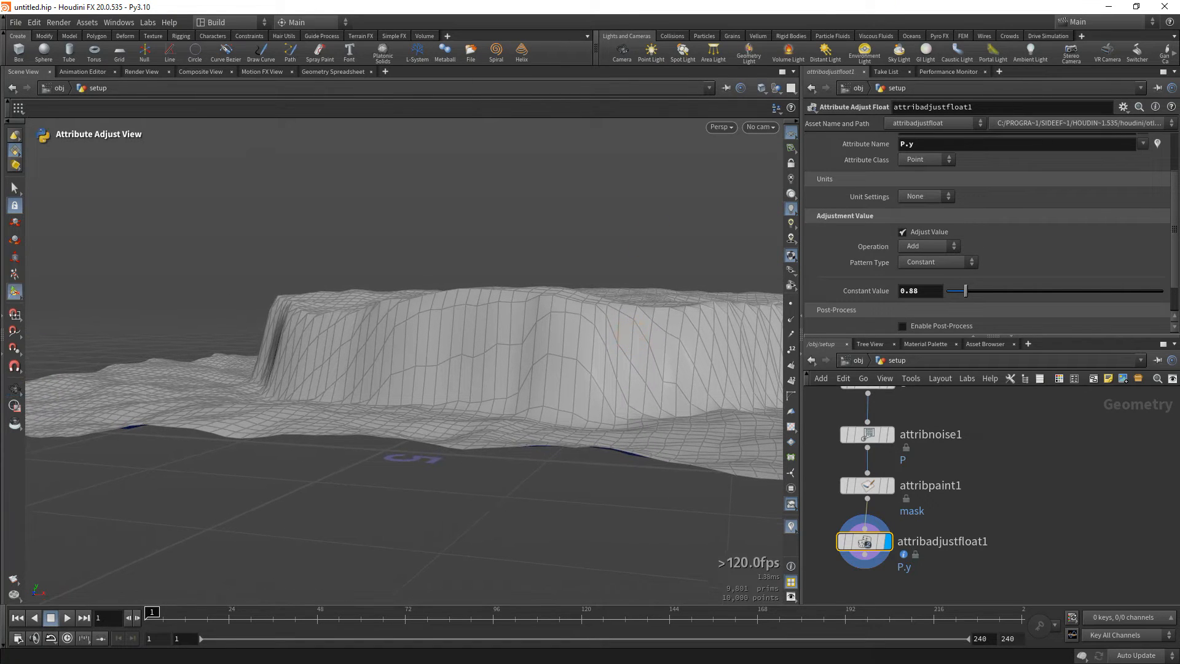
Compare the raised ground with the Dampyr.png reference image and check the plateau's edge from a slightly higher angle.
{"action": "key", "text": "alt+Tab"}
{"action": "left_click_drag", "start_coordinate": [451, 6], "coordinate": [801, 6]}
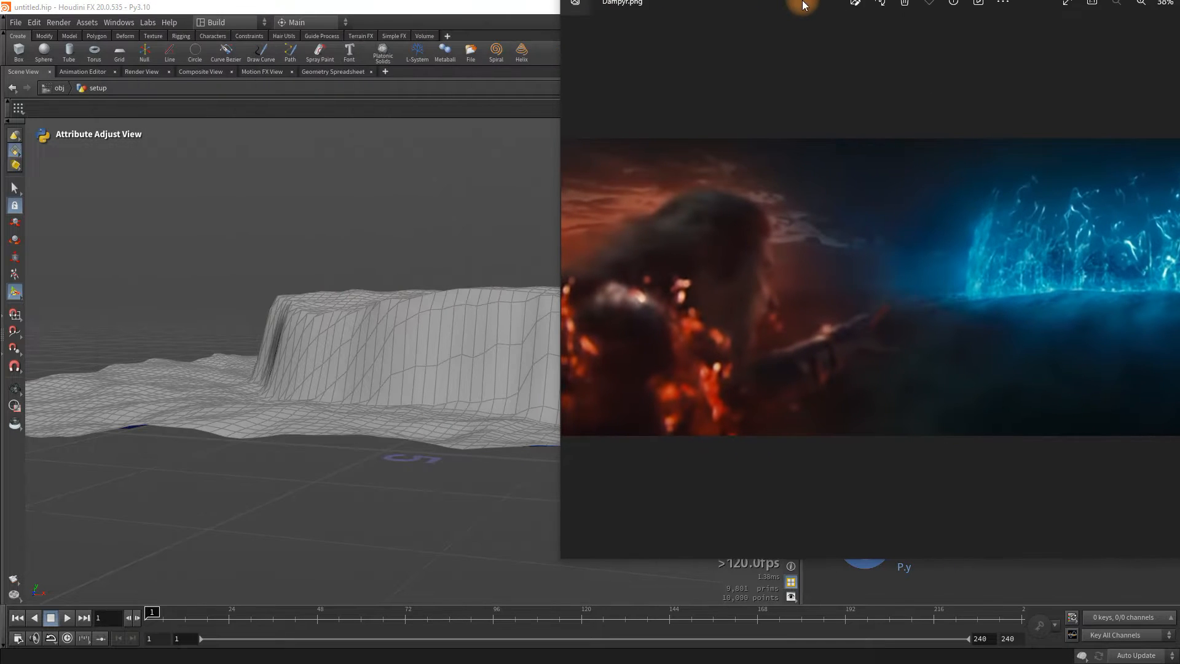
{"action": "key", "text": "alt+Tab"}
{"action": "key", "text": "Escape"}
{"action": "left_click_drag", "start_coordinate": [527, 324], "coordinate": [519, 350]}
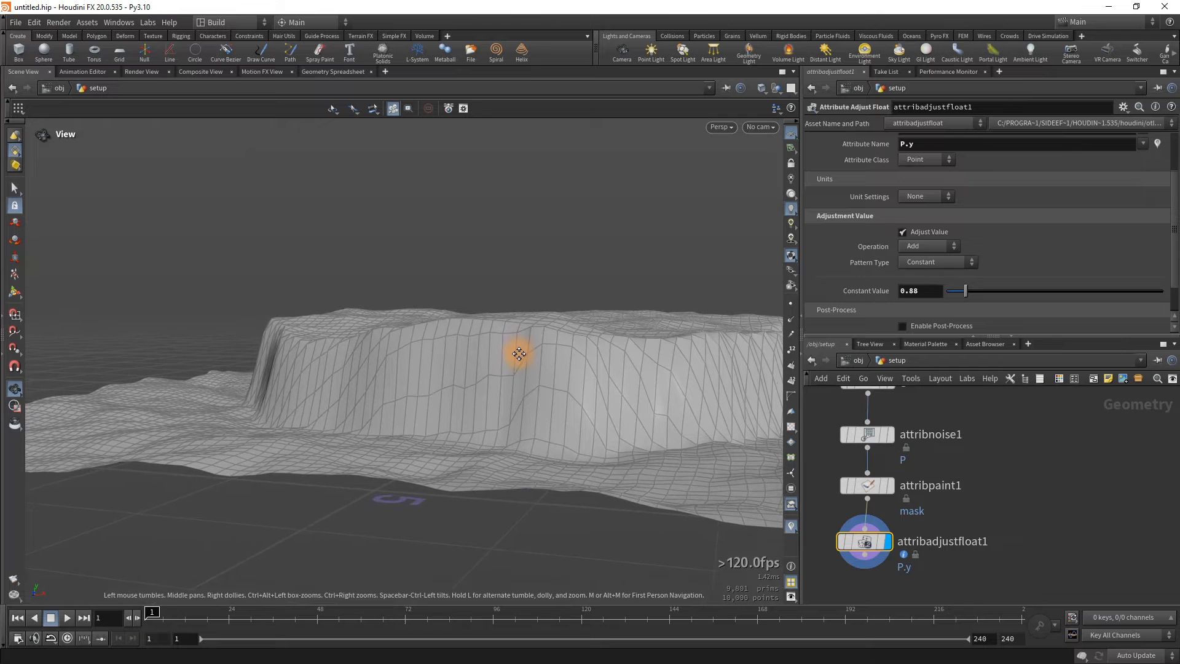
{"action": "key", "text": "Return"}
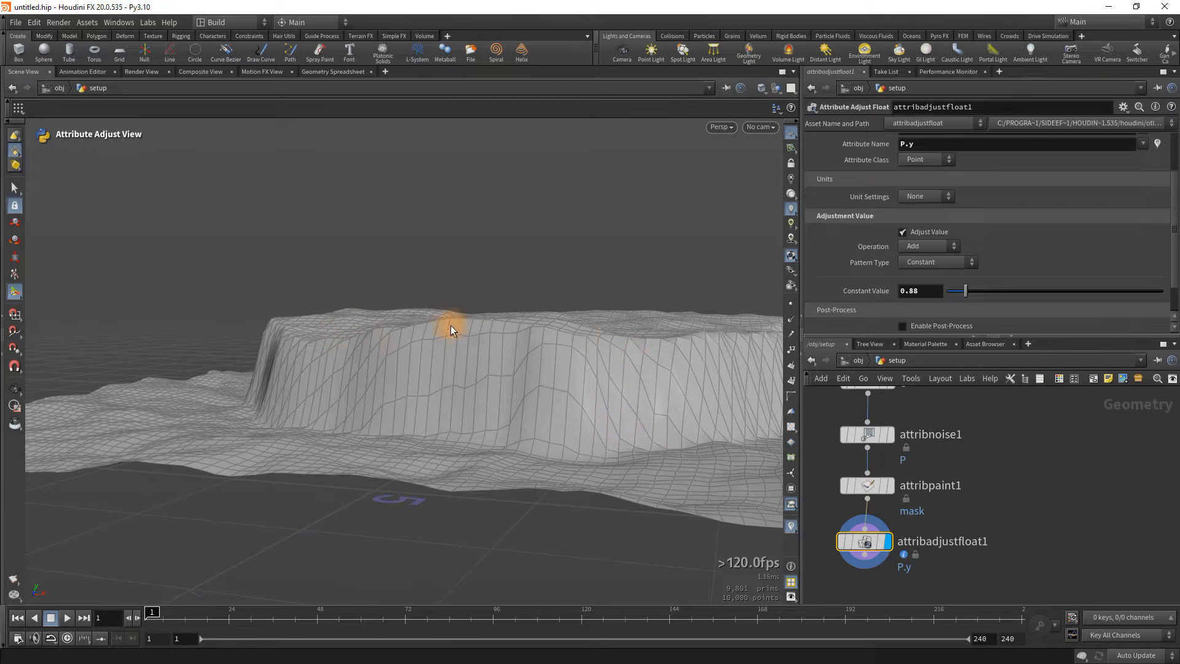
Add a Smooth node below the Attribute Adjust Float node, connect it, and display its result.
{"action": "scroll", "coordinate": [1033, 510], "scroll_direction": "down", "scroll_amount": 2}
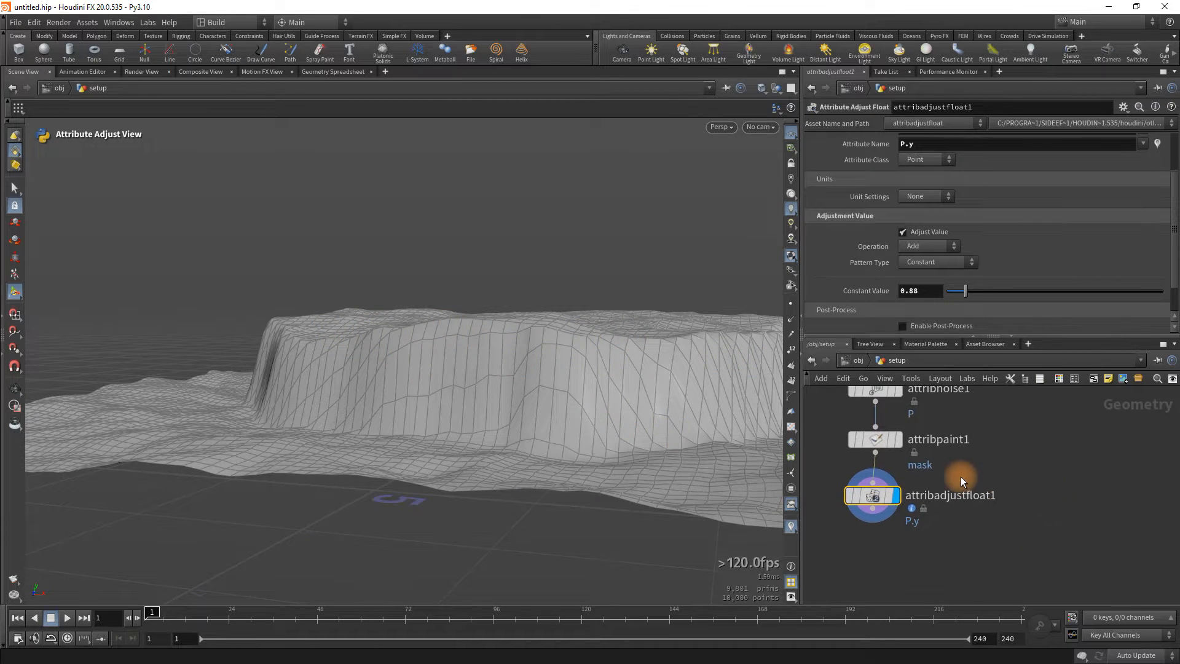
{"action": "left_click", "coordinate": [868, 515]}
{"action": "key", "text": "Tab"}
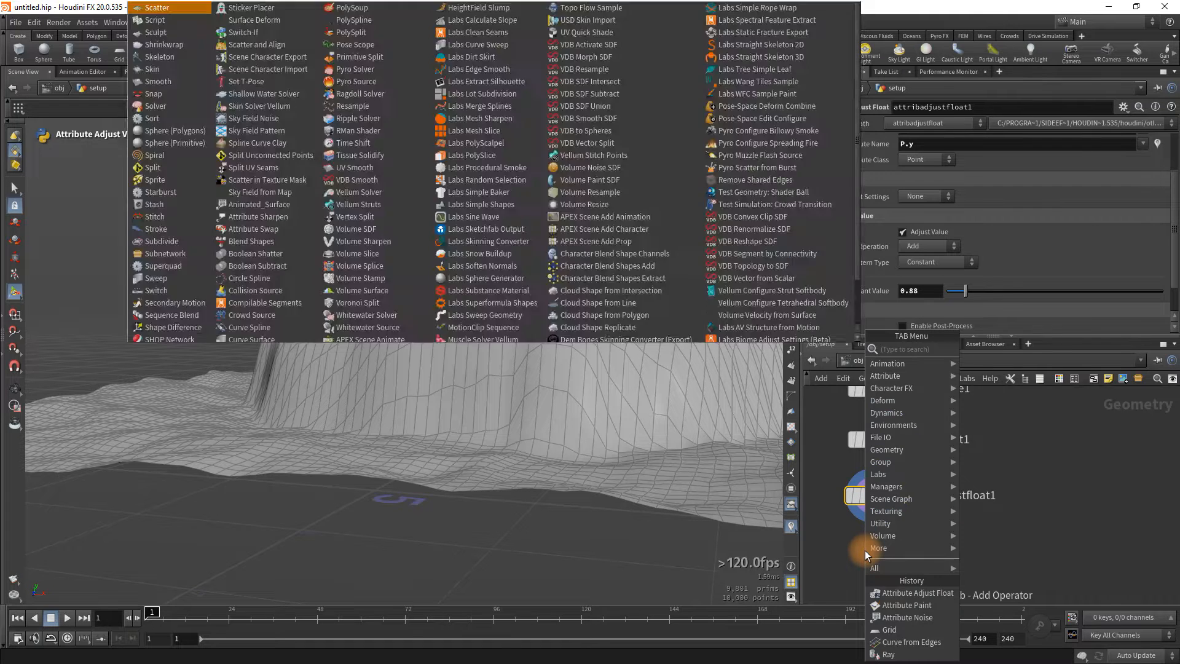
{"action": "type", "text": "smooth"}
{"action": "key", "text": "Return"}
{"action": "left_click", "coordinate": [865, 550]}
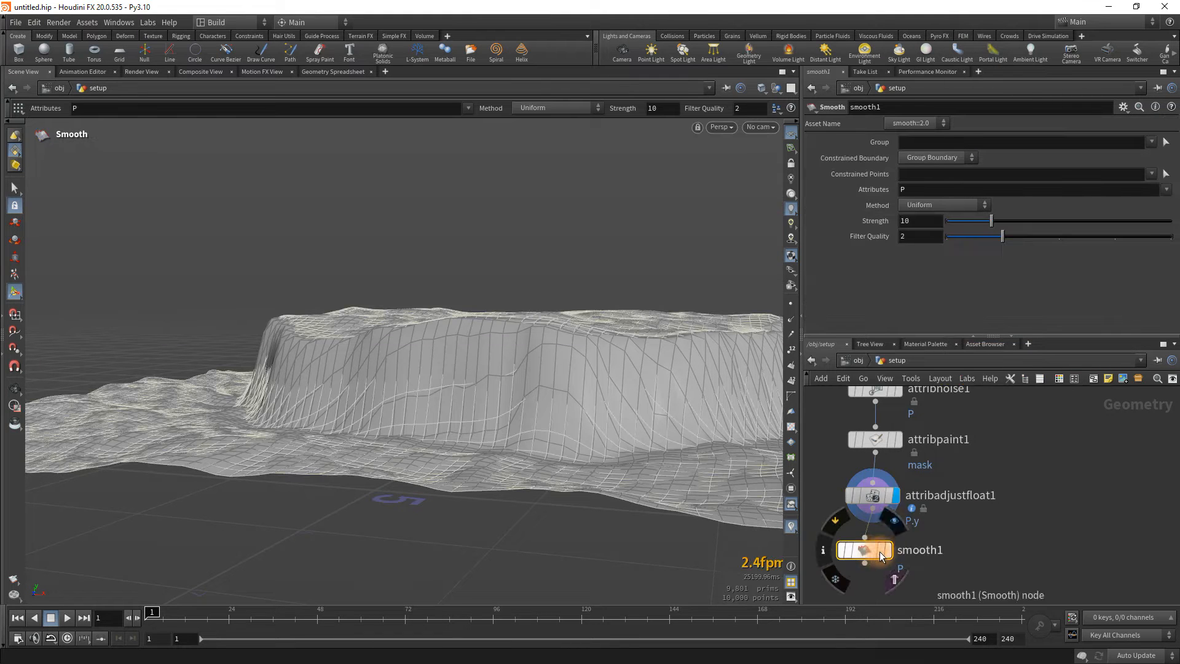
{"action": "left_click_drag", "start_coordinate": [857, 558], "coordinate": [868, 555]}
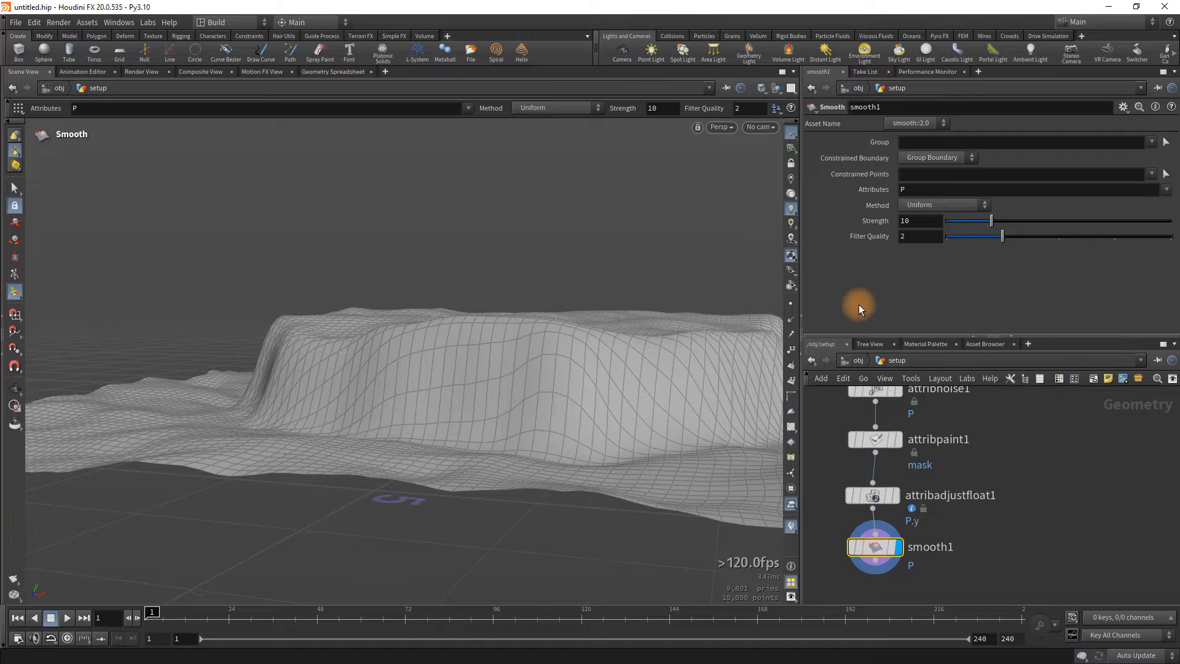
Set the Smooth node's filter quality to 1 and check the softened plateau from different angles.
{"action": "left_click", "coordinate": [917, 238]}
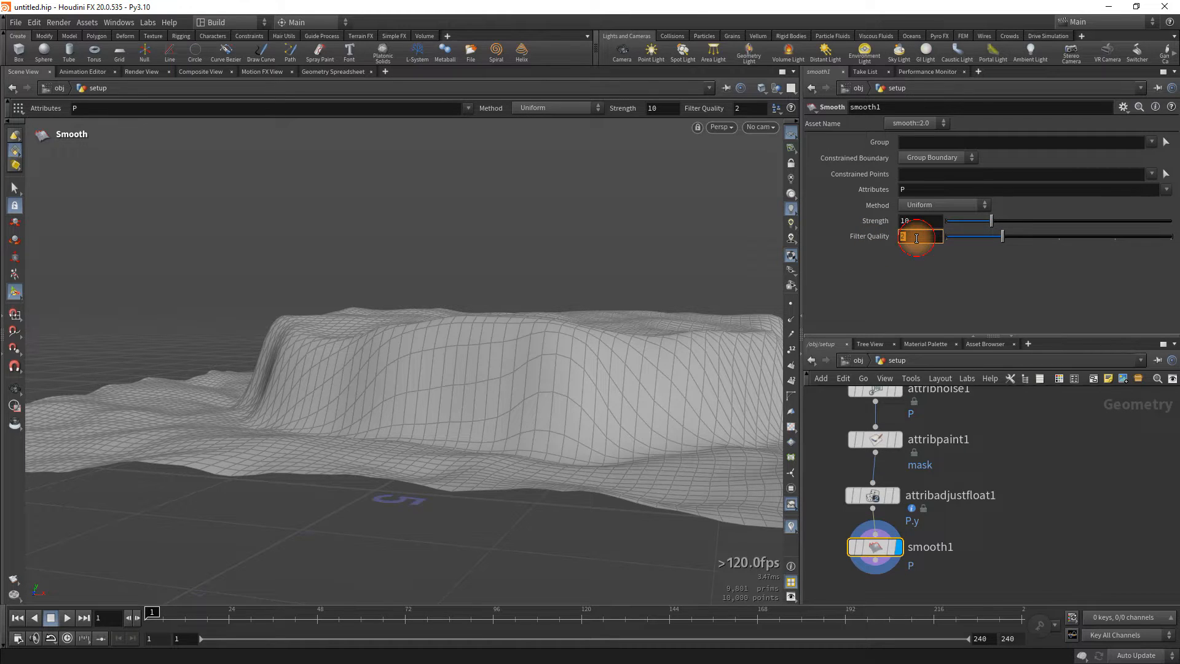
{"action": "type", "text": "1"}
{"action": "key", "text": "Return"}
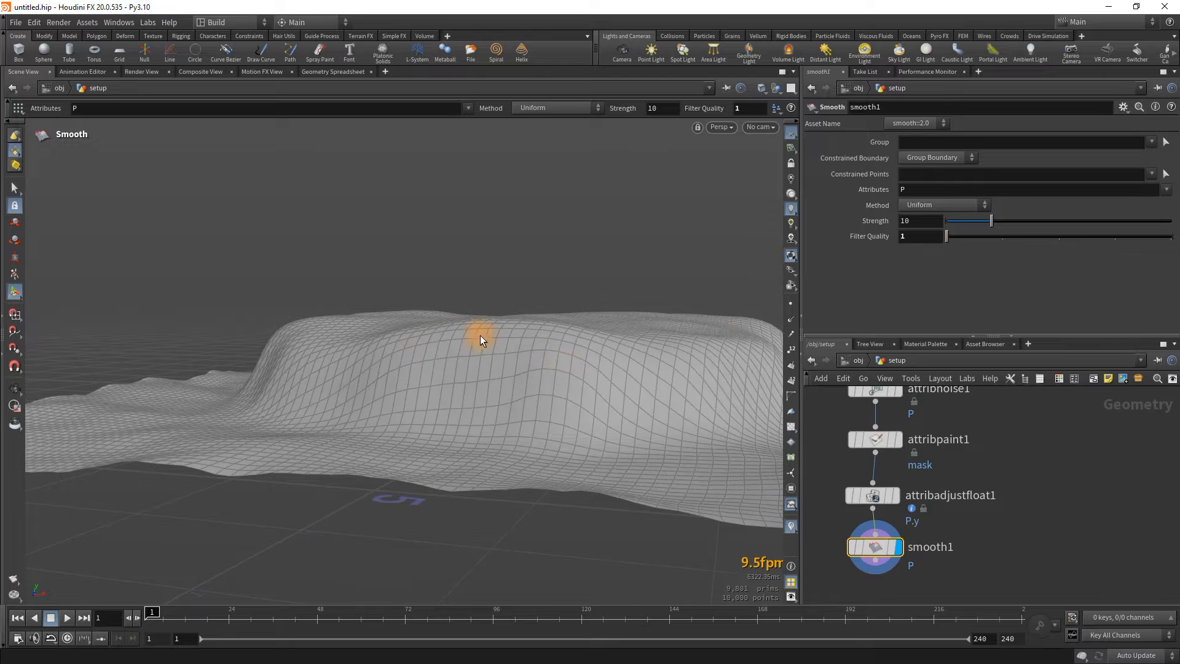
{"action": "left_click_drag", "start_coordinate": [489, 338], "coordinate": [364, 300]}
{"action": "key", "text": "Escape"}
{"action": "left_click_drag", "start_coordinate": [582, 322], "coordinate": [535, 351]}
{"action": "key", "text": "Return"}
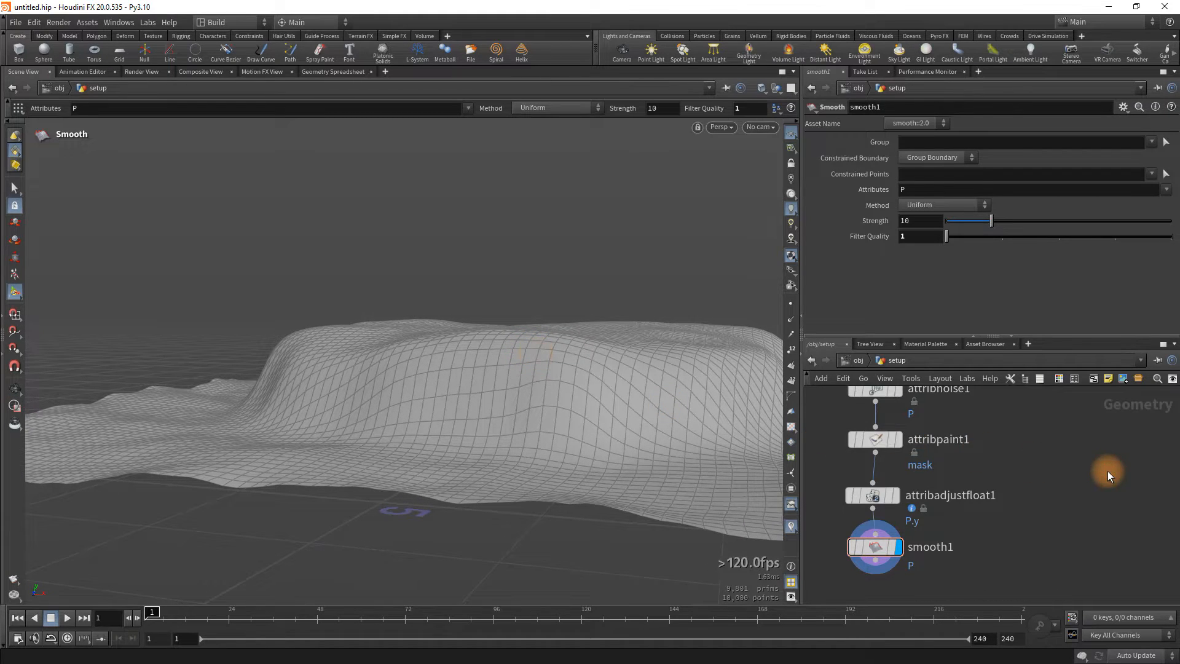
Add a Null node after the Smooth node, name it OUT_Hill, and display its result.
{"action": "scroll", "coordinate": [1108, 471], "scroll_direction": "down", "scroll_amount": 4}
{"action": "middle_click_drag", "start_coordinate": [1061, 543], "coordinate": [965, 525]}
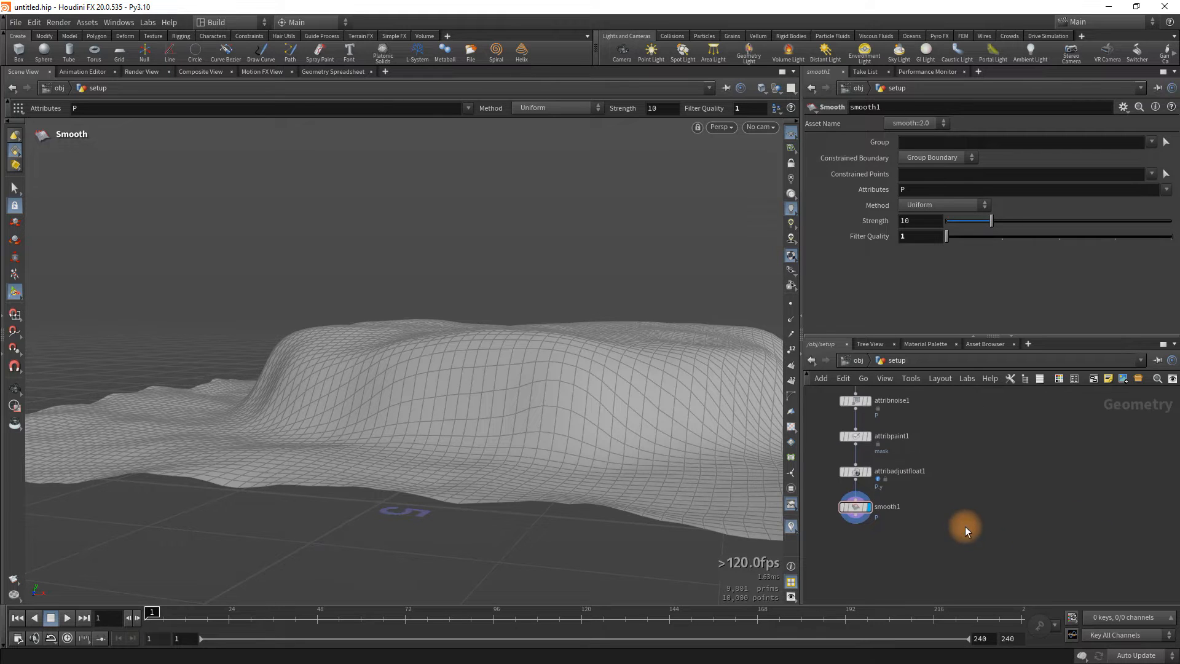
{"action": "left_click", "coordinate": [855, 519]}
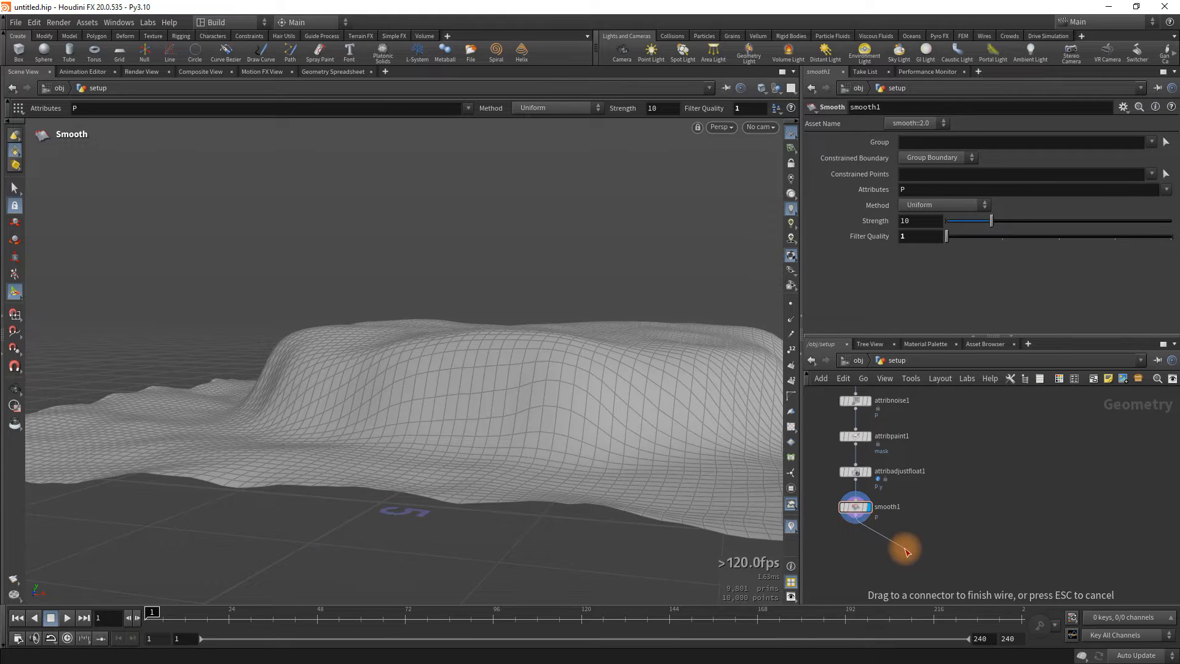
{"action": "key", "text": "Tab"}
{"action": "type", "text": "null"}
{"action": "key", "text": "Return"}
{"action": "left_click", "coordinate": [905, 551]}
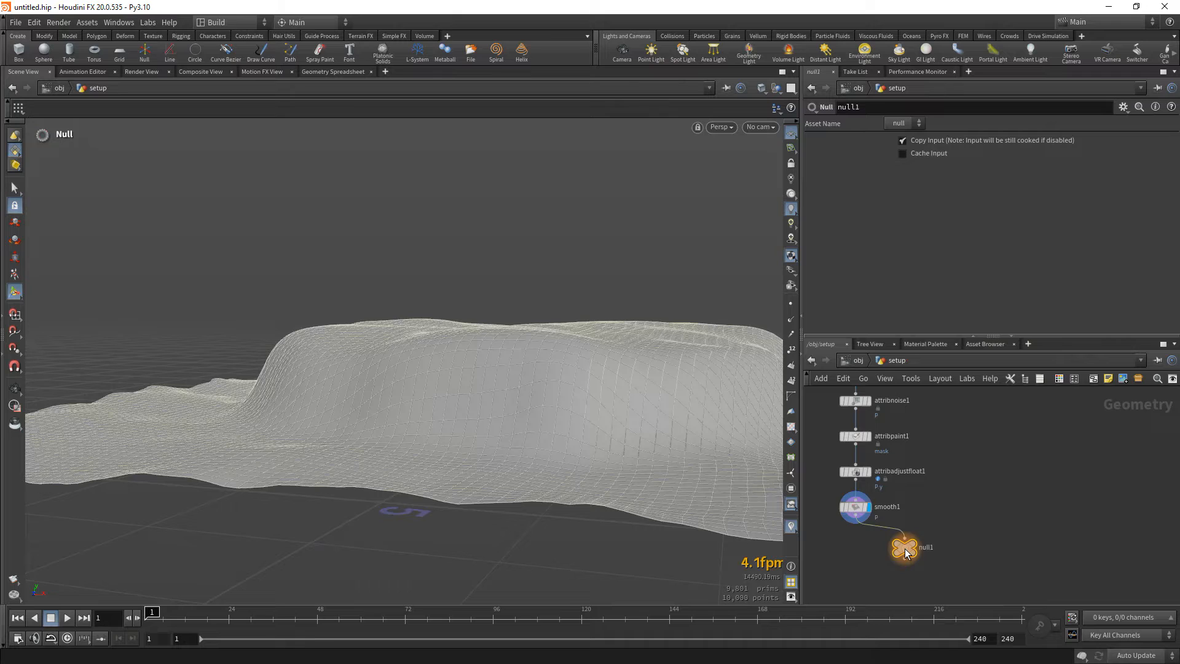
{"action": "left_click_drag", "start_coordinate": [906, 553], "coordinate": [950, 553]}
{"action": "double_click", "coordinate": [951, 549]}
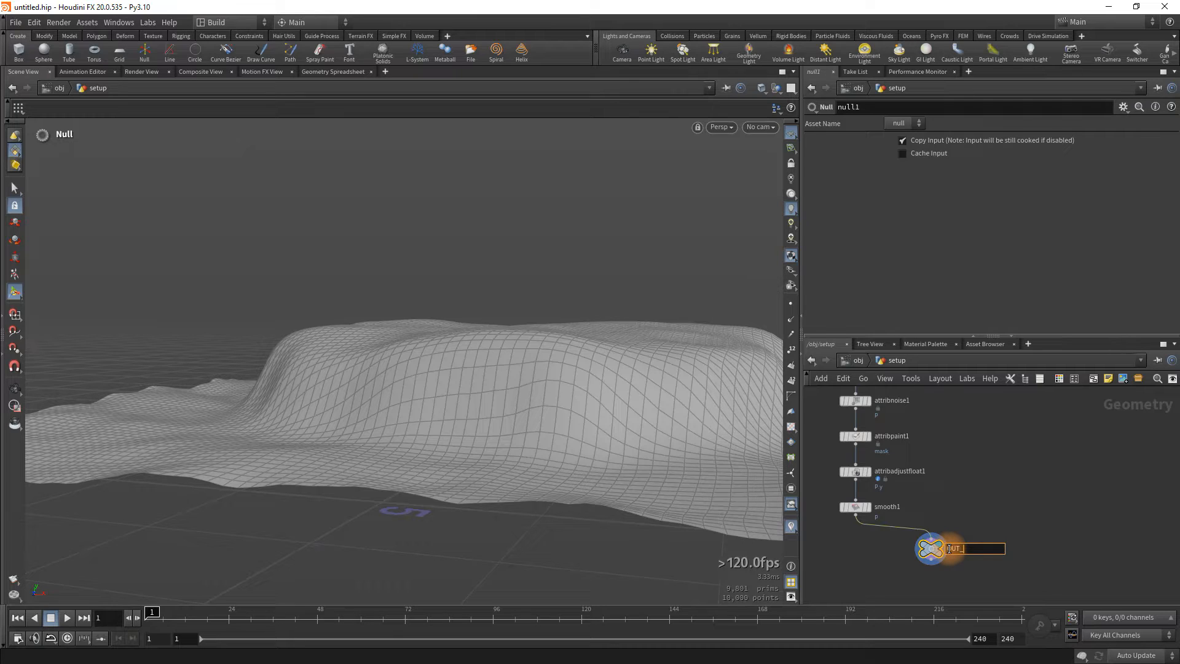
{"action": "key", "text": "Return"}
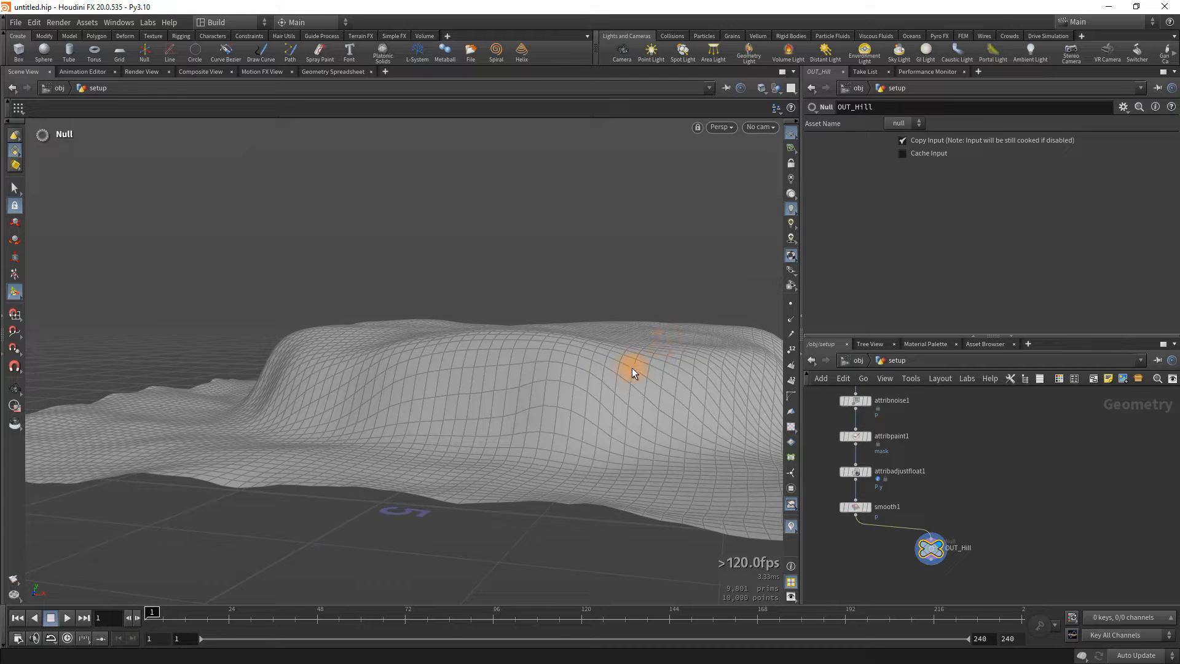
Check the hill from several angles and add a Circle (Polygons) node beside the ground's node chain.
{"action": "left_click_drag", "start_coordinate": [517, 334], "coordinate": [481, 257]}
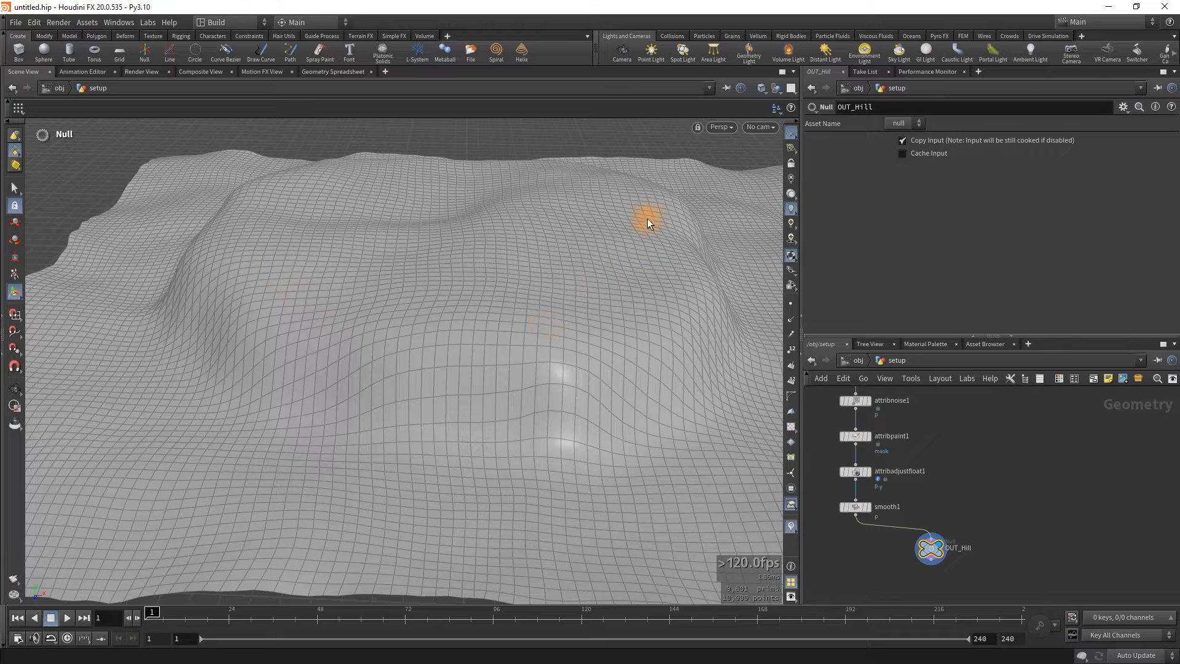
{"action": "left_click_drag", "start_coordinate": [572, 340], "coordinate": [543, 326]}
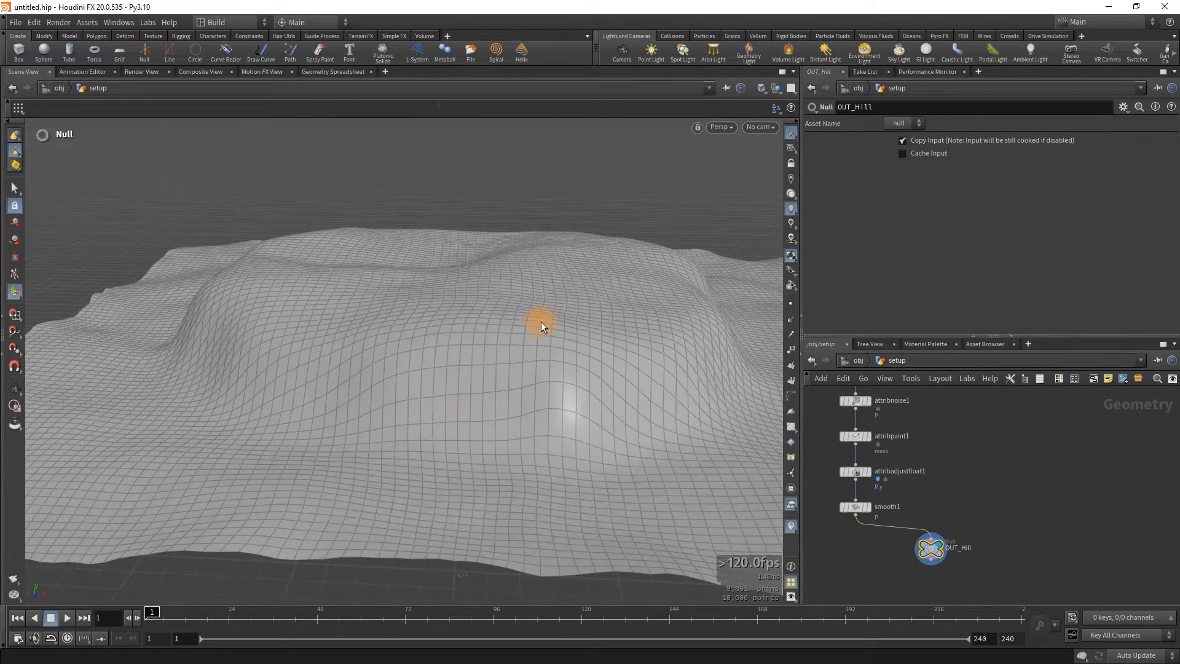
{"action": "right_click_drag", "start_coordinate": [544, 327], "coordinate": [501, 340], "text": "alt"}
{"action": "middle_click_drag", "start_coordinate": [853, 506], "coordinate": [1016, 507]}
{"action": "middle_click_drag", "start_coordinate": [894, 484], "coordinate": [895, 514]}
{"action": "key", "text": "Tab"}
{"action": "type", "text": "circ"}
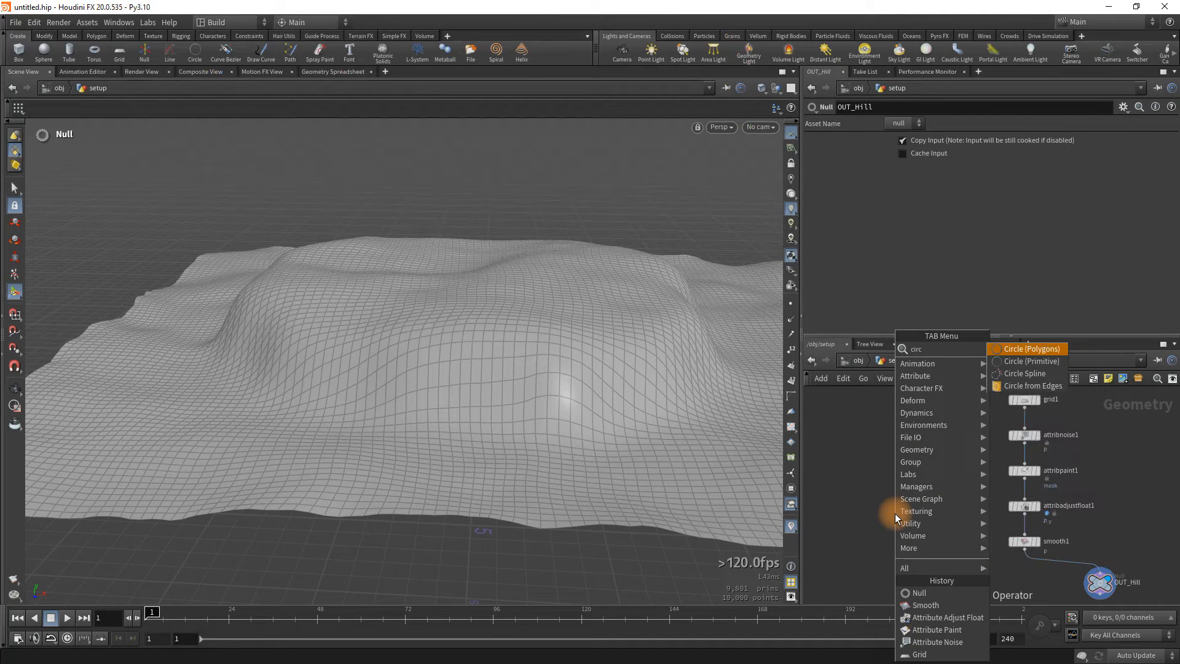
{"action": "key", "text": "Return"}
{"action": "left_click", "coordinate": [922, 521]}
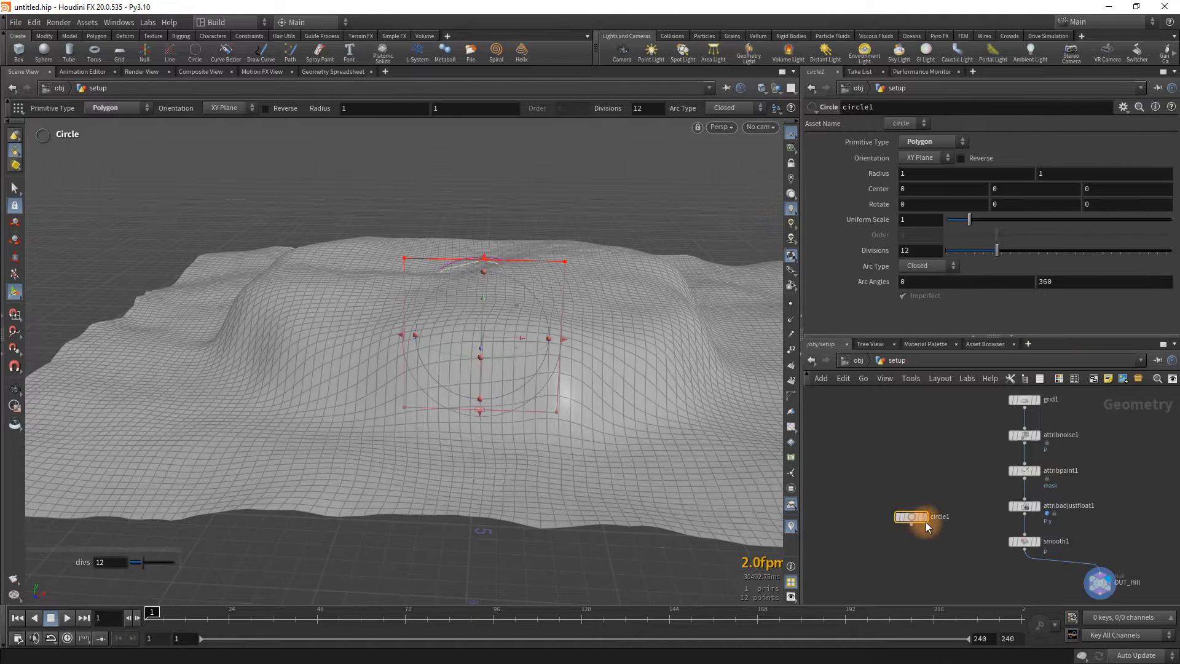
Set the circle's orientation to ZX Plane so it lies flat, viewing it from another side.
{"action": "key", "text": "Escape"}
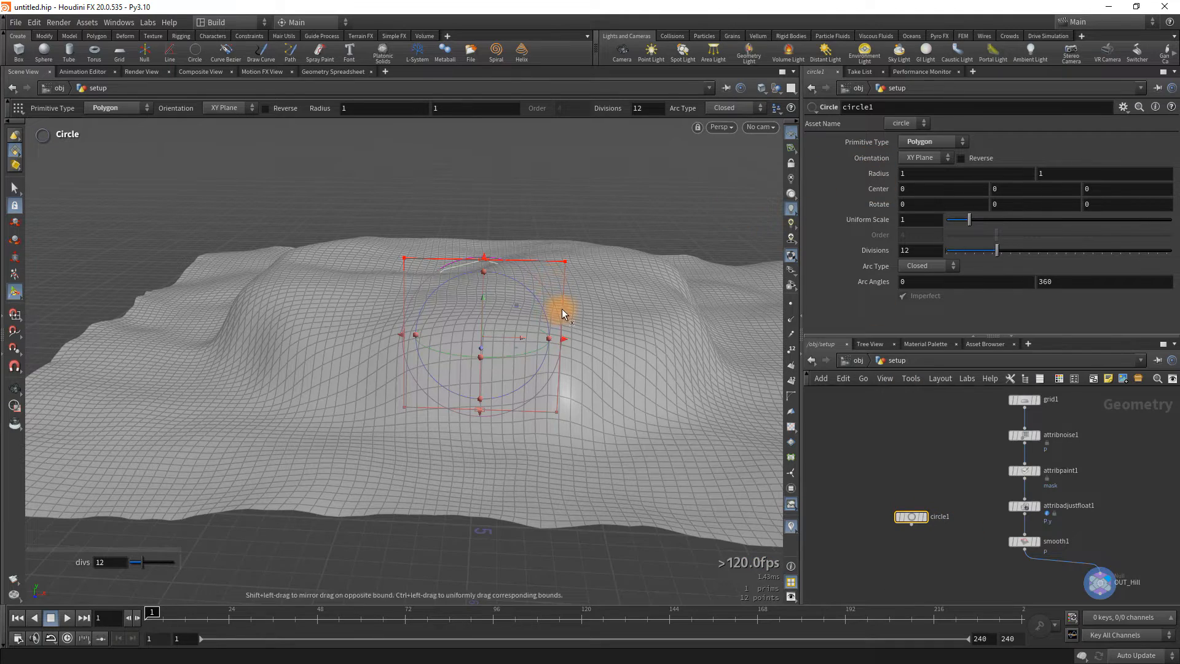
{"action": "left_click", "coordinate": [536, 332]}
{"action": "left_click_drag", "start_coordinate": [536, 332], "coordinate": [433, 316]}
{"action": "key", "text": "Return"}
{"action": "left_click", "coordinate": [920, 195]}
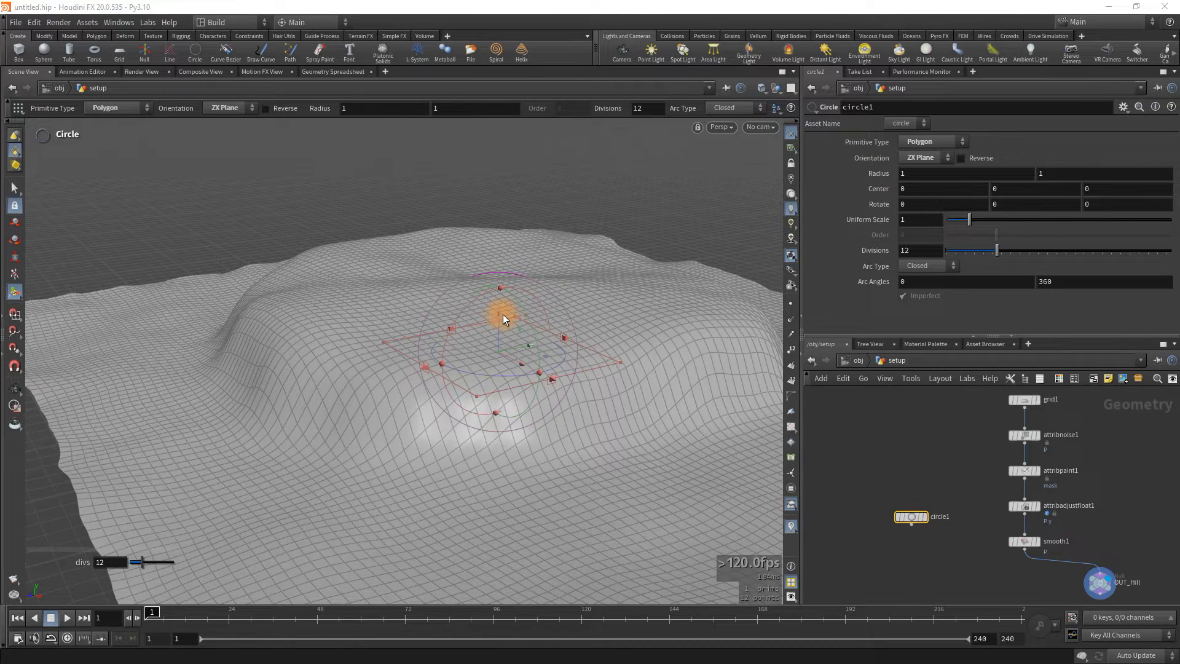
Raise the circle above the plateau to a center height of about 1.27 in Y.
{"action": "left_click_drag", "start_coordinate": [502, 315], "coordinate": [508, 205]}
{"action": "key", "text": "Escape"}
{"action": "left_click_drag", "start_coordinate": [364, 334], "coordinate": [562, 477]}
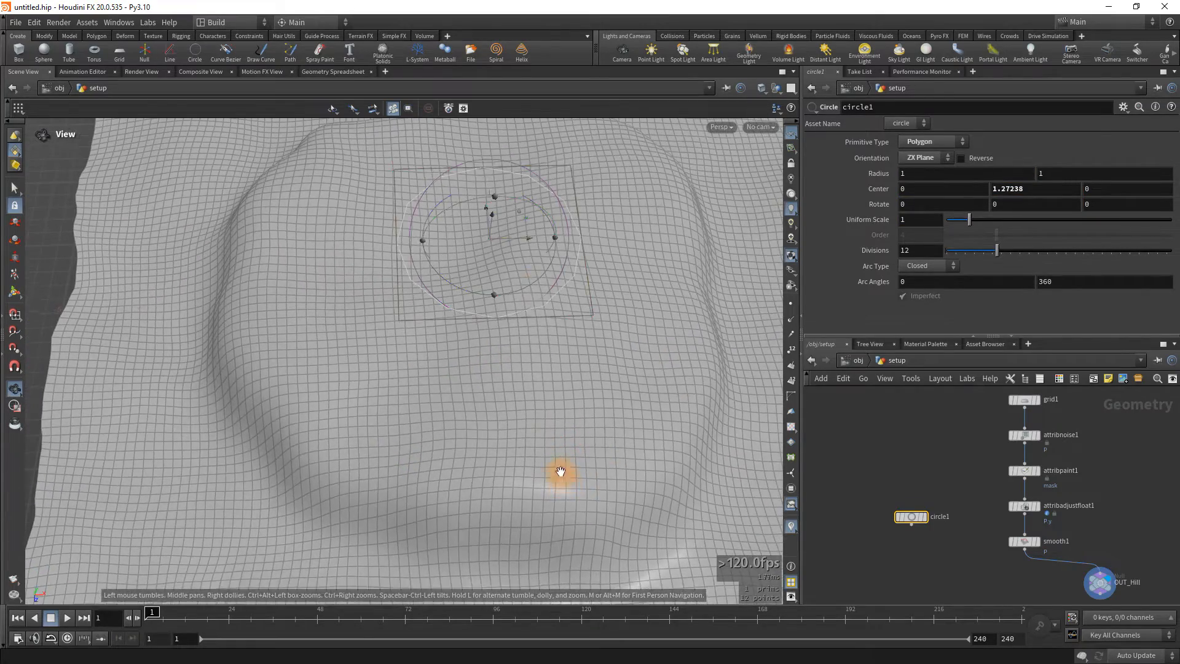
Shift the circle's center to about -0.27 in X and set its uniform scale to 1.51.
{"action": "key", "text": "Return"}
{"action": "left_click_drag", "start_coordinate": [529, 240], "coordinate": [505, 238]}
{"action": "left_click_drag", "start_coordinate": [969, 219], "coordinate": [980, 221]}
{"action": "key", "text": "Escape"}
{"action": "left_click_drag", "start_coordinate": [702, 419], "coordinate": [541, 430]}
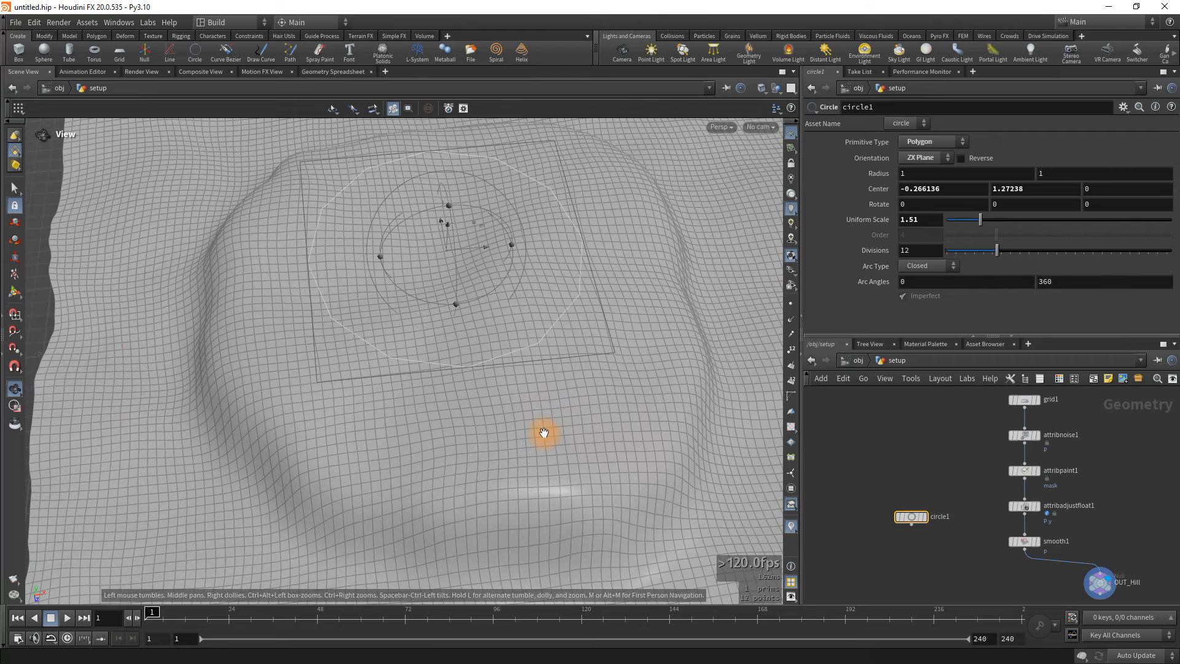
Center the circle over the plateau from the top view, at about -0.11 in X and 0.20 in Z.
{"action": "key", "text": "space+2"}
{"action": "key", "text": "Return"}
{"action": "left_click_drag", "start_coordinate": [448, 333], "coordinate": [448, 330]}
{"action": "left_click_drag", "start_coordinate": [454, 329], "coordinate": [450, 330]}
{"action": "key", "text": "Escape"}
{"action": "left_click_drag", "start_coordinate": [409, 369], "coordinate": [540, 400]}
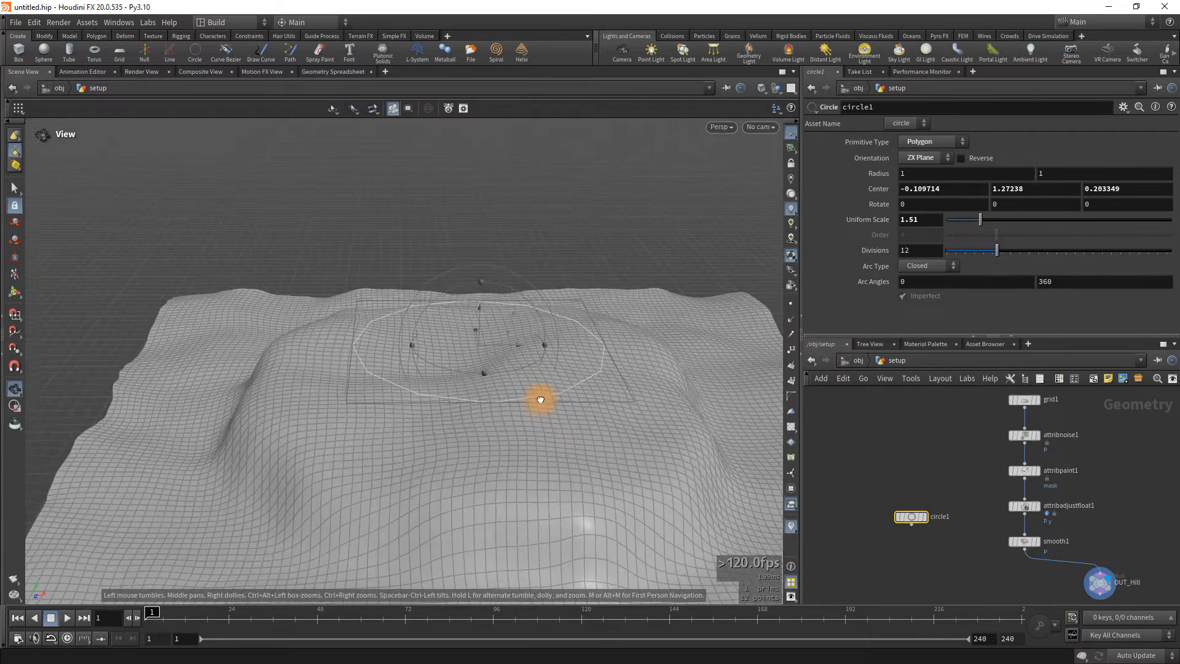
Set the circle's divisions to 64.
{"action": "key", "text": "Return"}
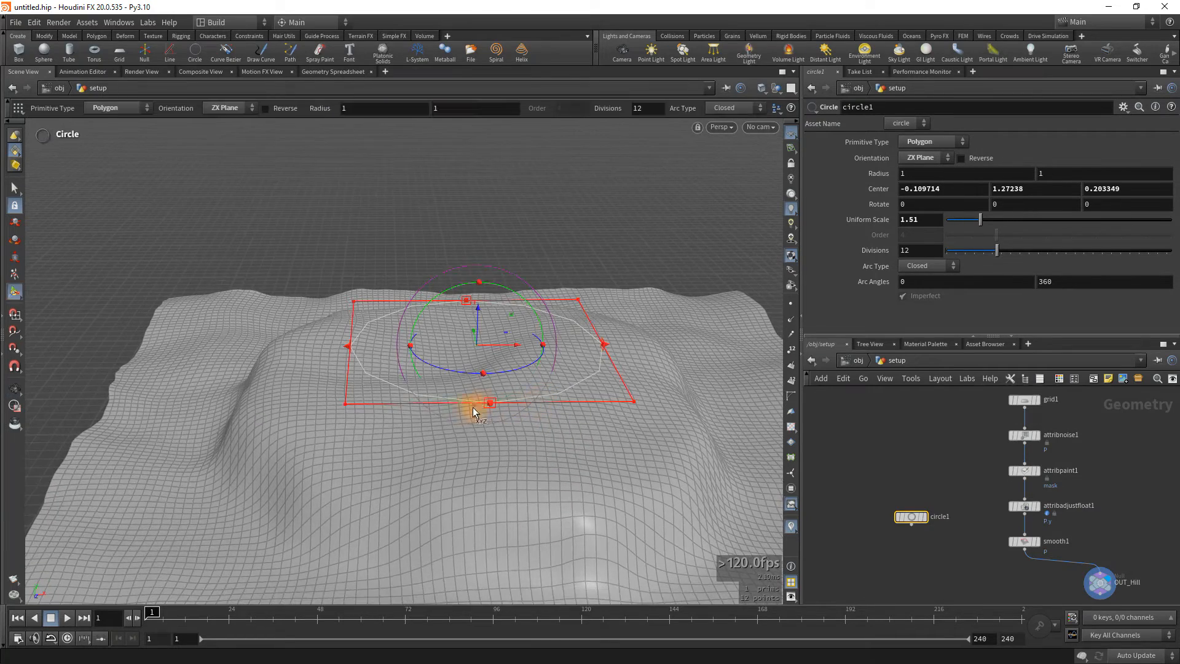
{"action": "left_click", "coordinate": [932, 252]}
{"action": "type", "text": "64"}
{"action": "key", "text": "Return"}
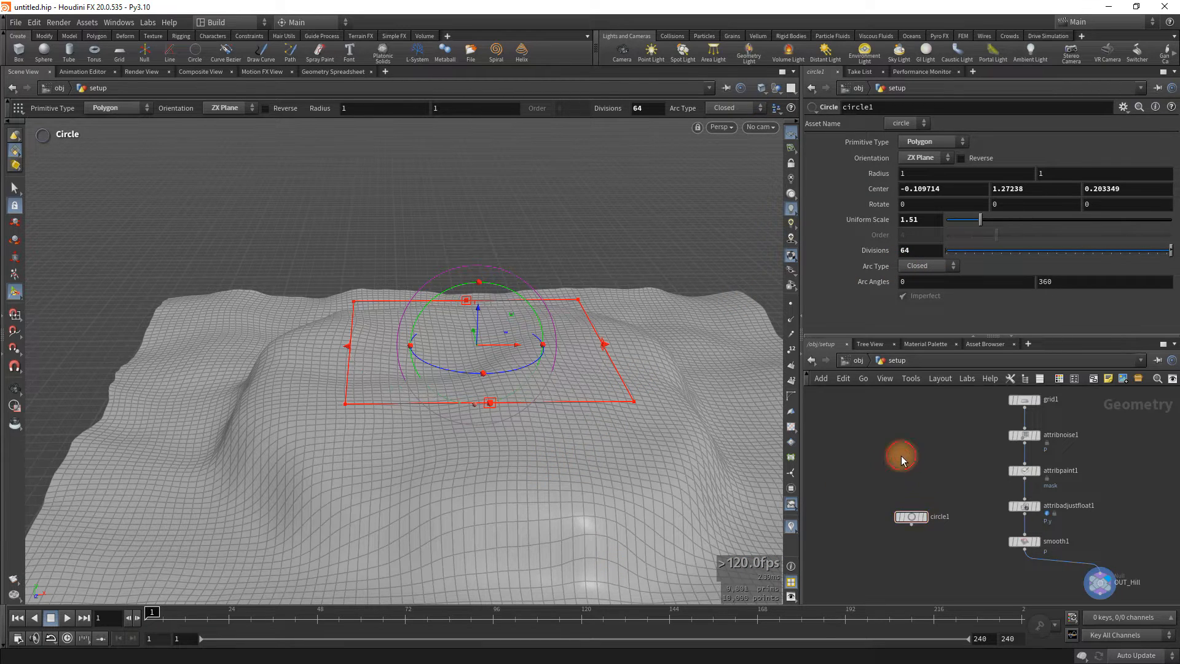
Add a Ray node and connect the circle to its first input and OUT_Hill to its second.
{"action": "middle_click_drag", "start_coordinate": [926, 532], "coordinate": [910, 464]}
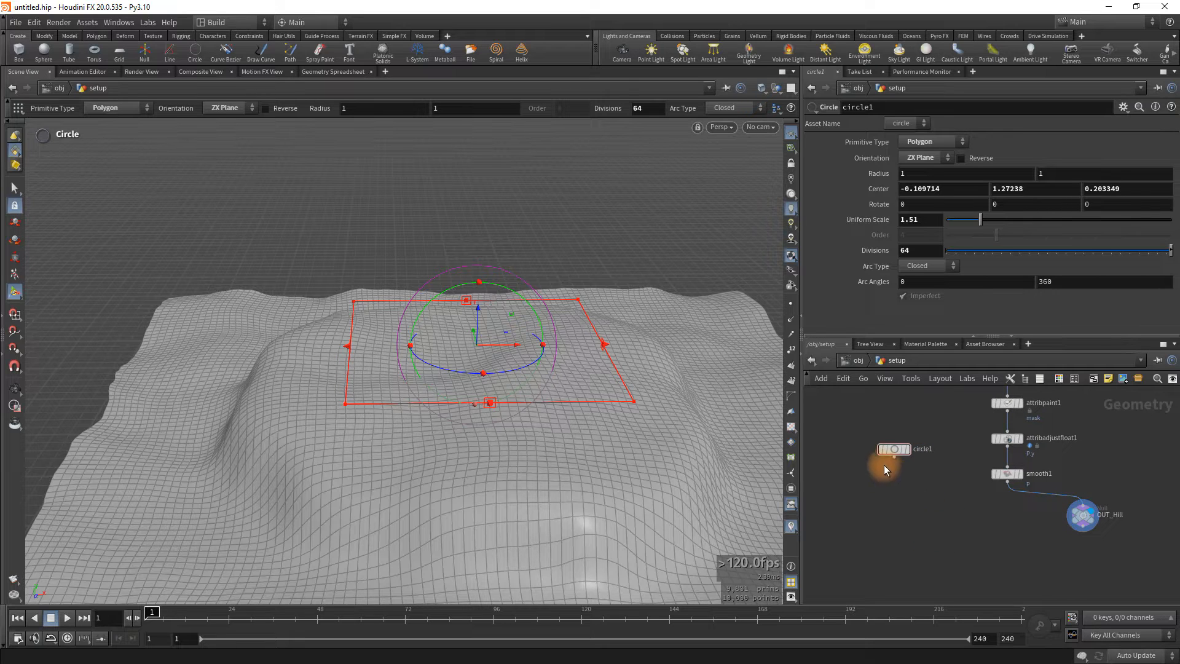
{"action": "key", "text": "Tab"}
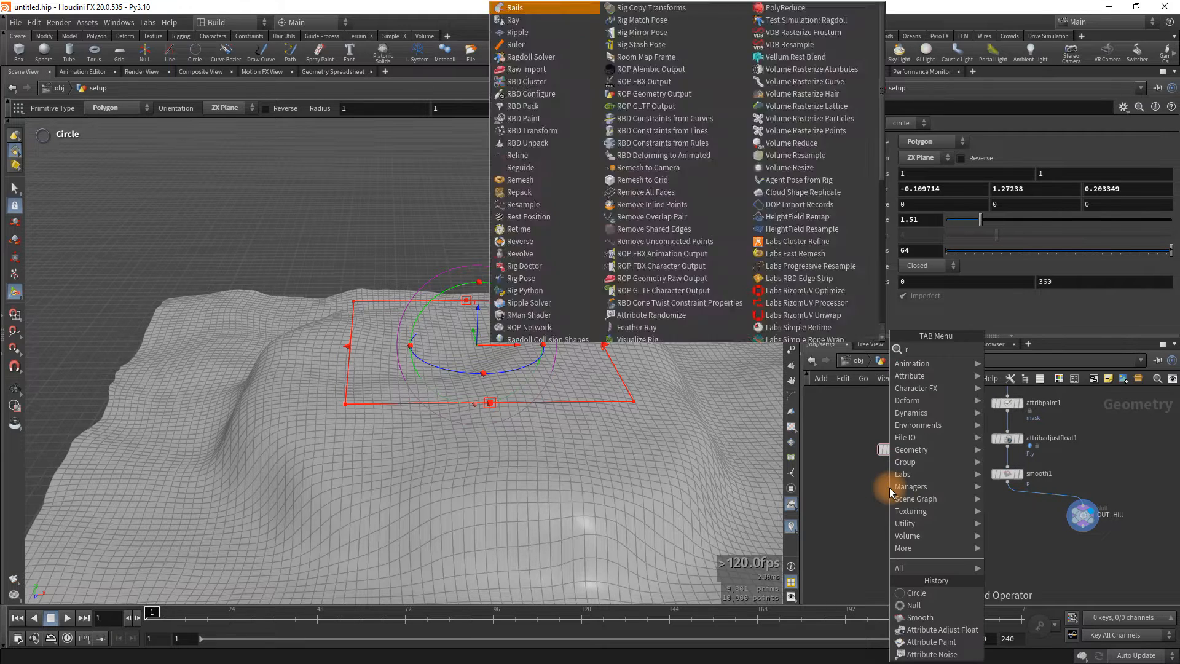
{"action": "left_click", "coordinate": [890, 488]}
{"action": "left_click", "coordinate": [961, 540]}
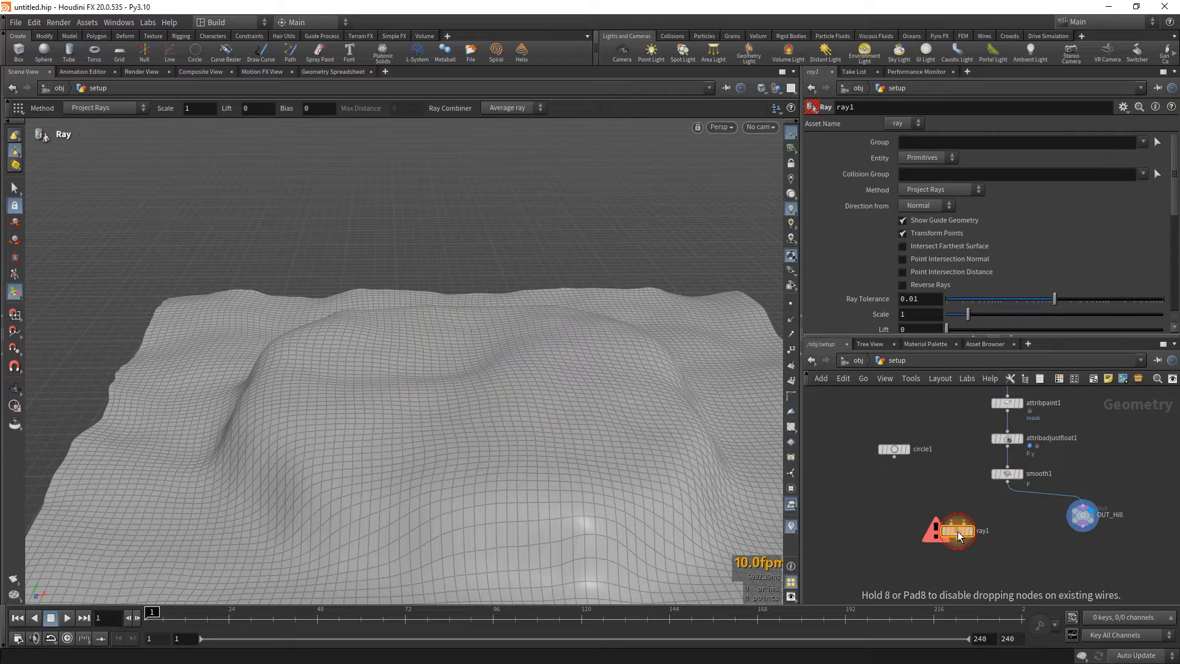
{"action": "scroll", "coordinate": [958, 532], "scroll_direction": "up", "scroll_amount": 2}
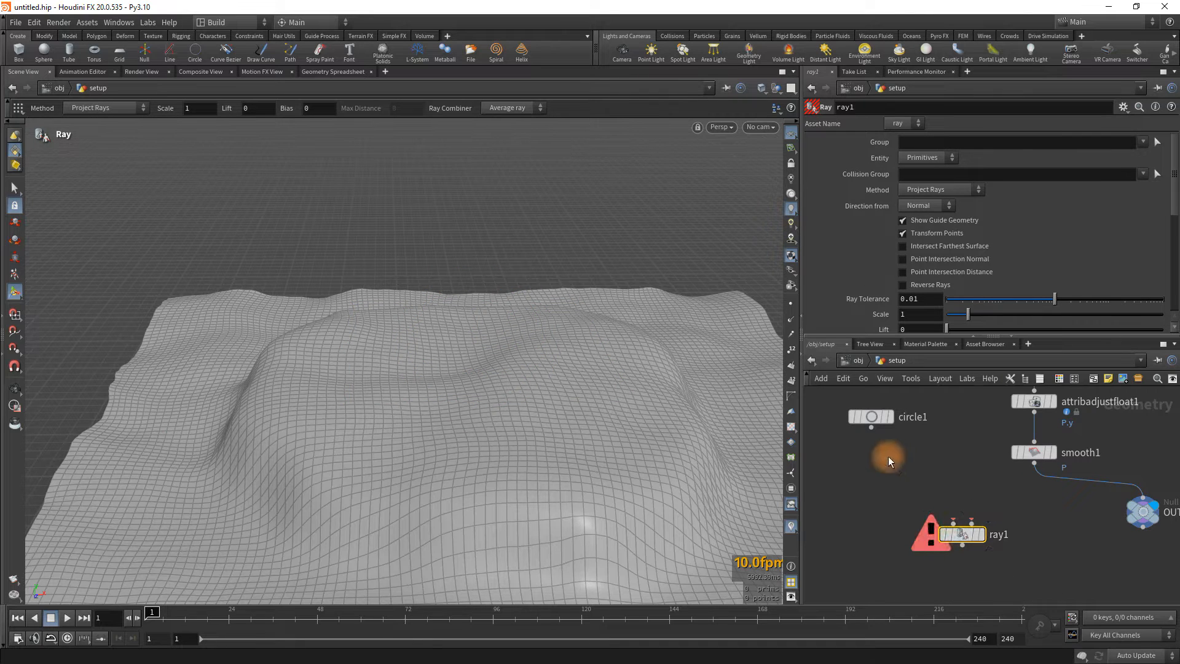
{"action": "left_click_drag", "start_coordinate": [871, 426], "coordinate": [953, 525]}
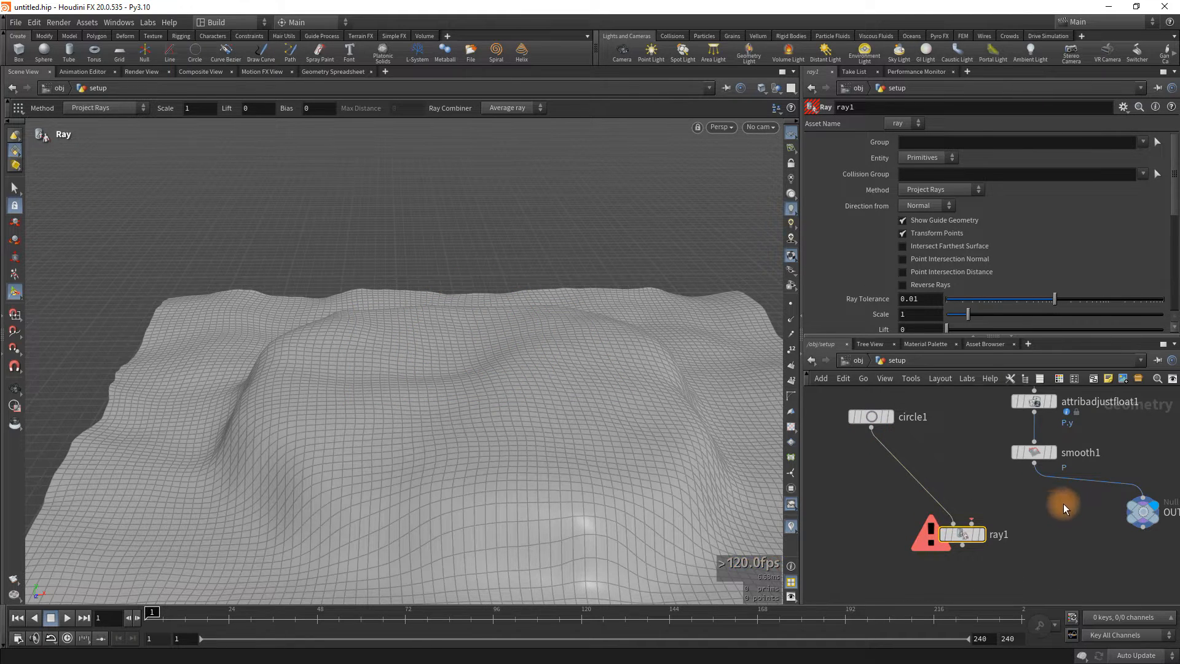
{"action": "left_click_drag", "start_coordinate": [1142, 532], "coordinate": [992, 511]}
Display the Ray node's result and inspect the circle projected onto the hill from another angle.
{"action": "left_click", "coordinate": [991, 513]}
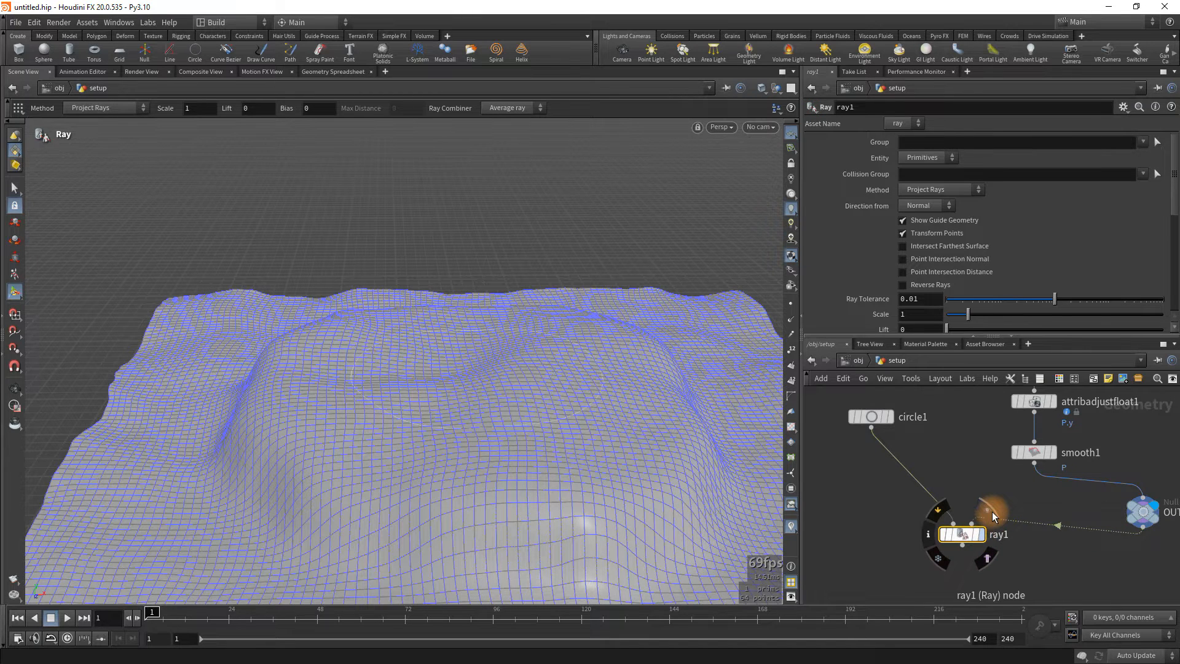
{"action": "left_click", "coordinate": [992, 512]}
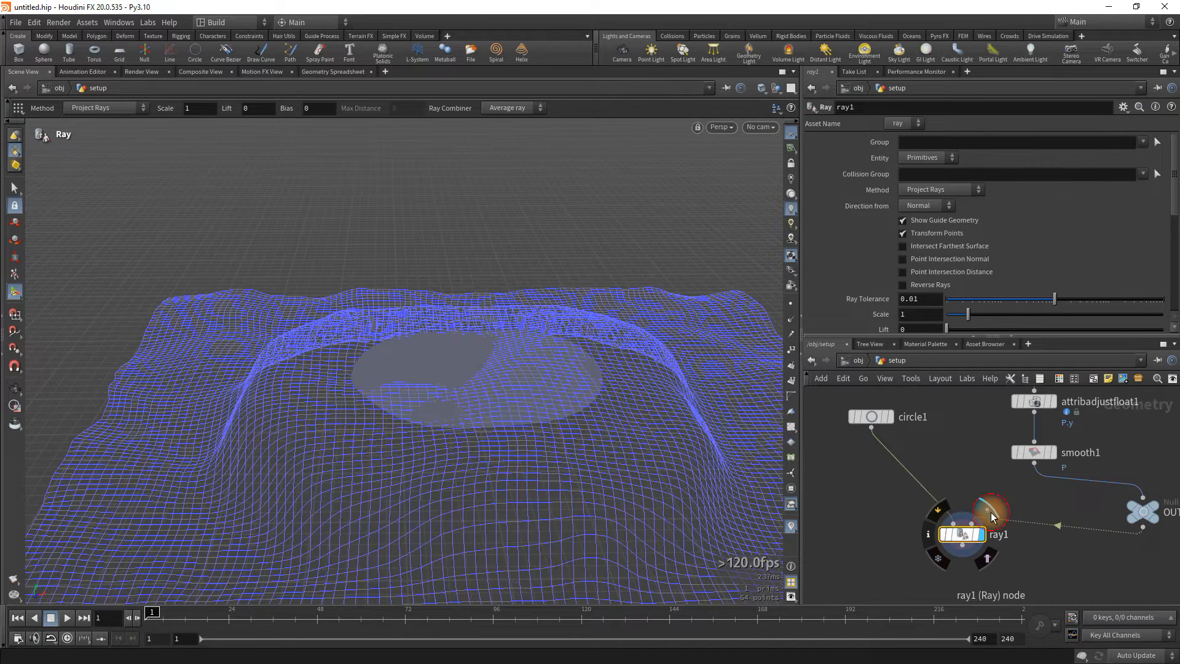
{"action": "key", "text": "Escape"}
{"action": "left_click_drag", "start_coordinate": [461, 382], "coordinate": [452, 418]}
{"action": "key", "text": "Return"}
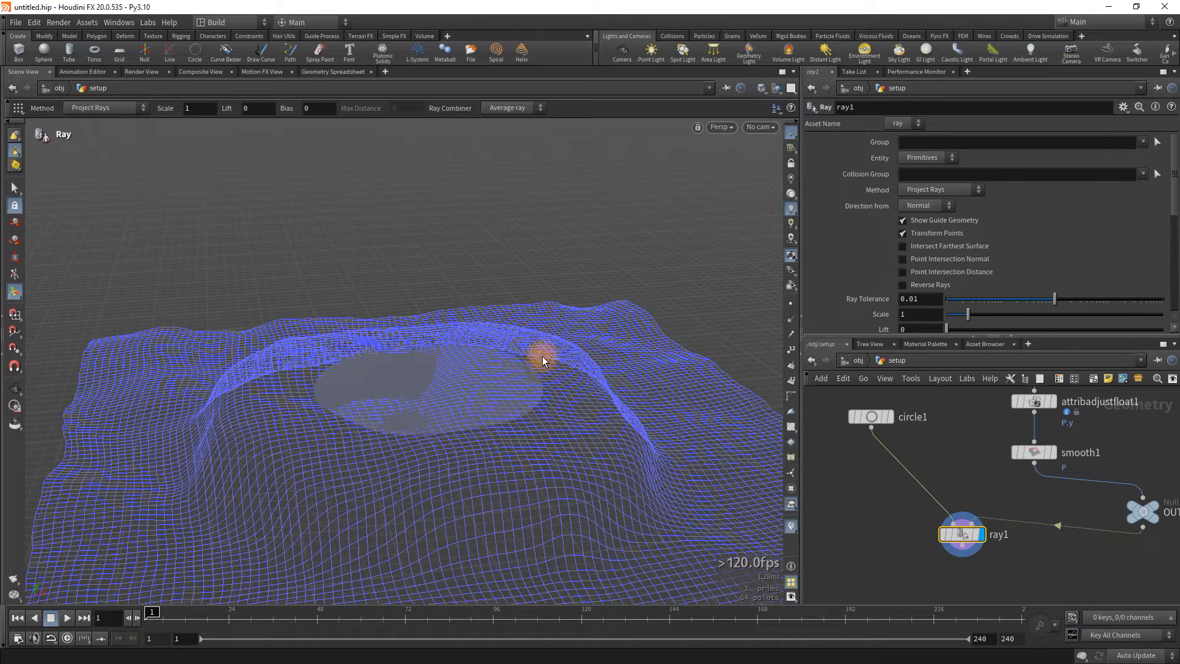
Add a Curve from Edges node below the Ray node, connect it, and display its result.
{"action": "middle_click_drag", "start_coordinate": [905, 530], "coordinate": [869, 472]}
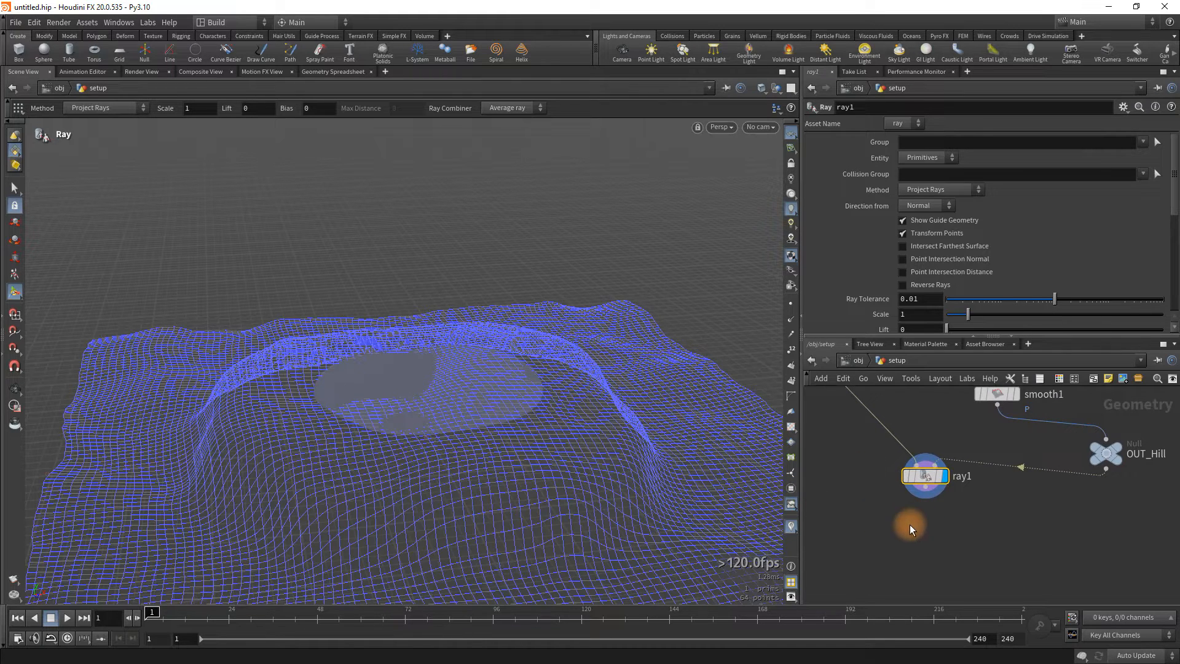
{"action": "key", "text": "Tab"}
{"action": "type", "text": "curve"}
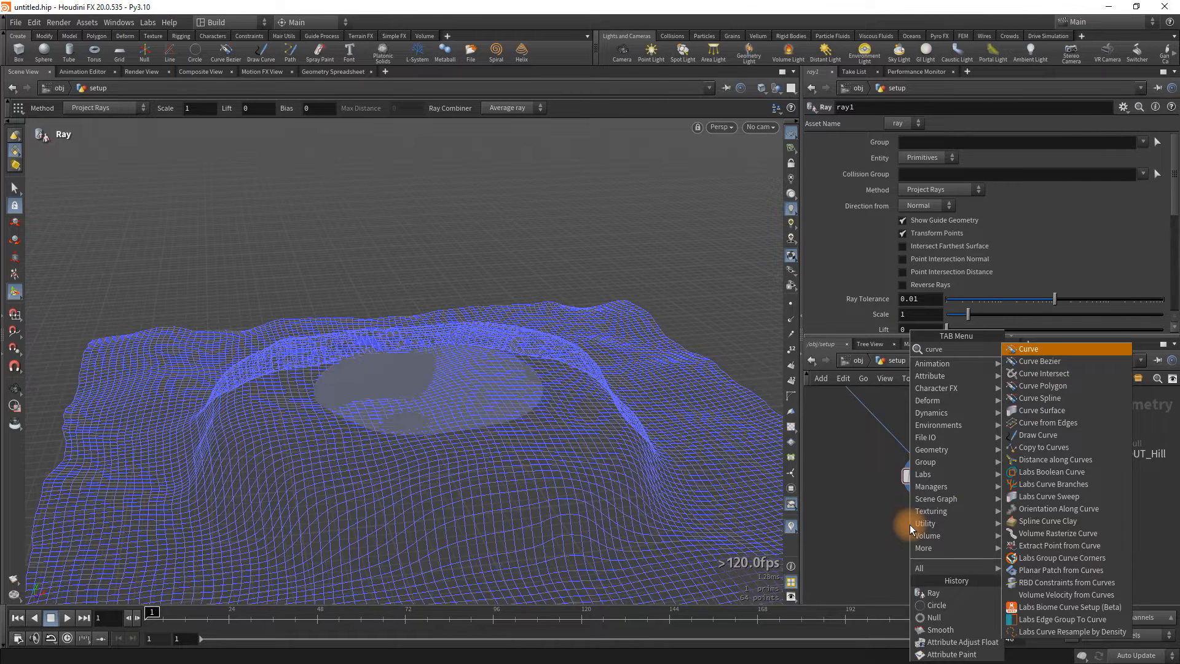
{"action": "type", "text": " from ed"}
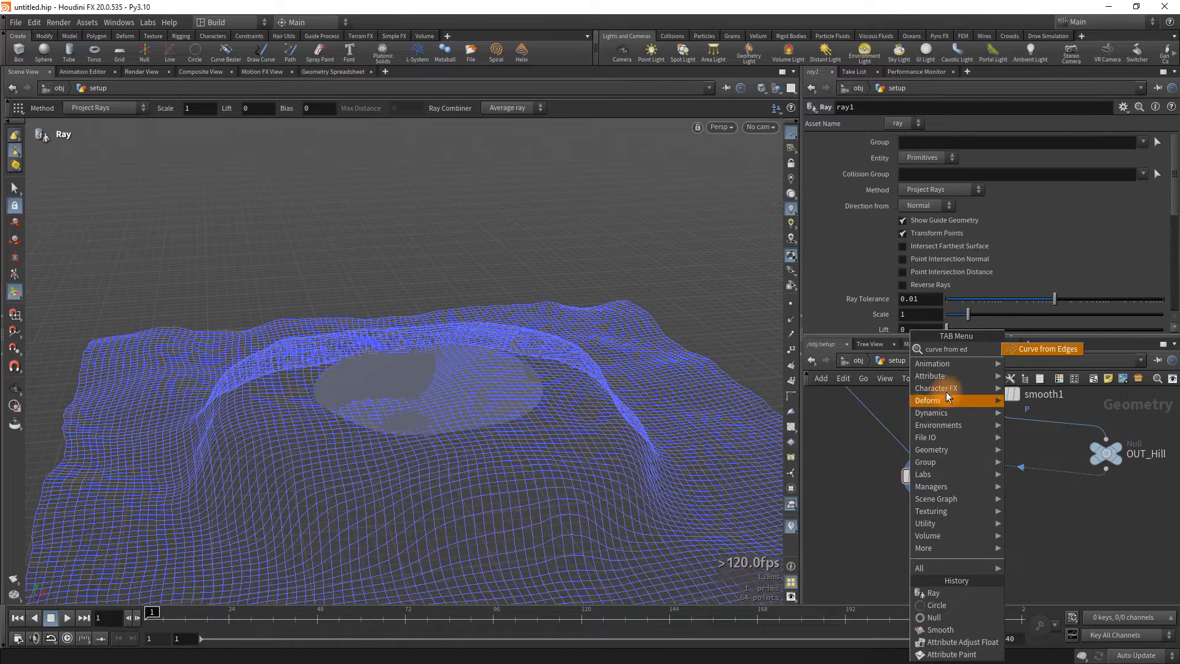
{"action": "left_click", "coordinate": [1048, 349]}
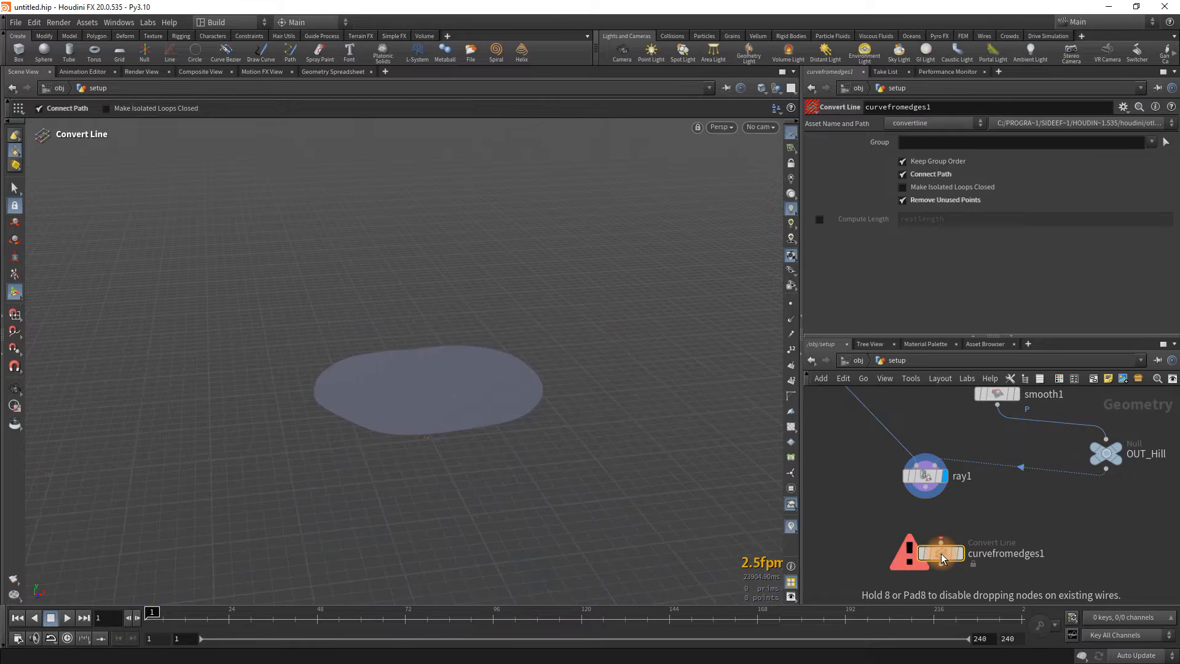
{"action": "left_click", "coordinate": [943, 557]}
{"action": "left_click_drag", "start_coordinate": [925, 499], "coordinate": [941, 544]}
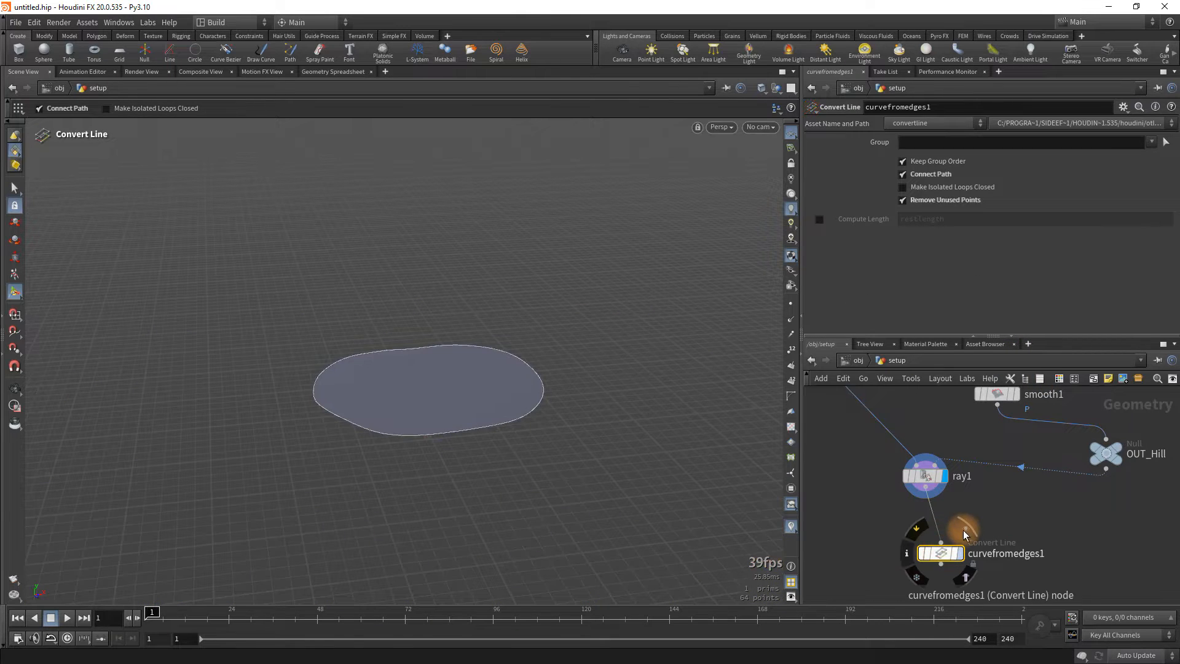
{"action": "left_click", "coordinate": [964, 531]}
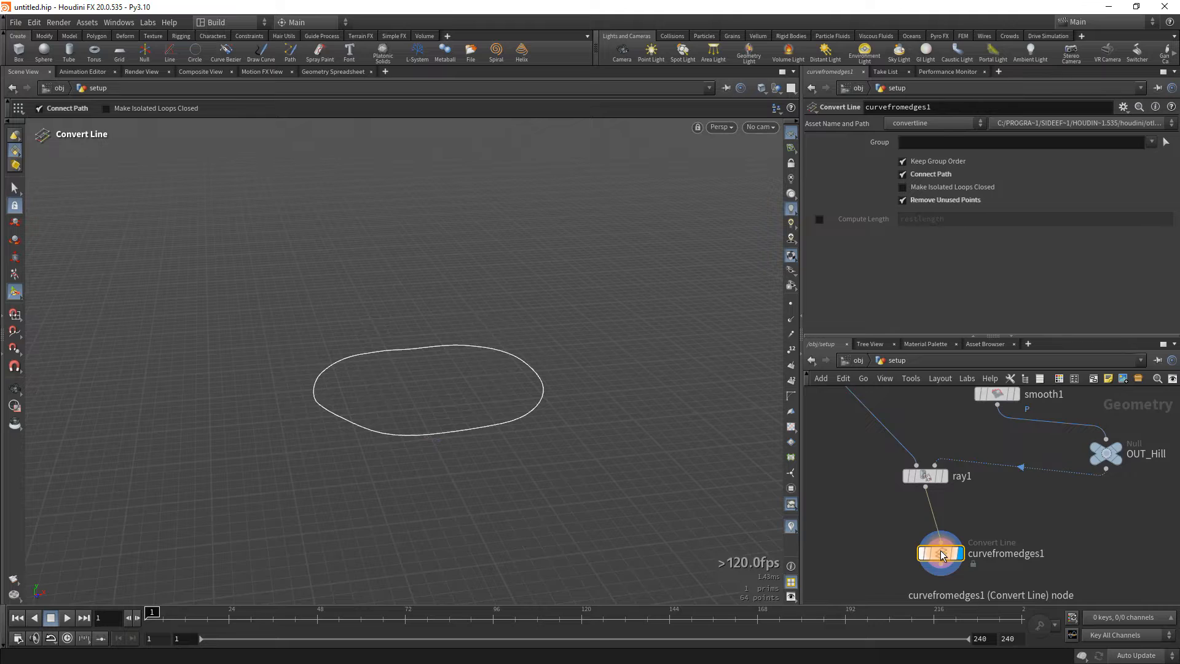
Auto-arrange the network nodes and template OUT_Hill so the hill shows as wireframe around the curve.
{"action": "key", "text": "l"}
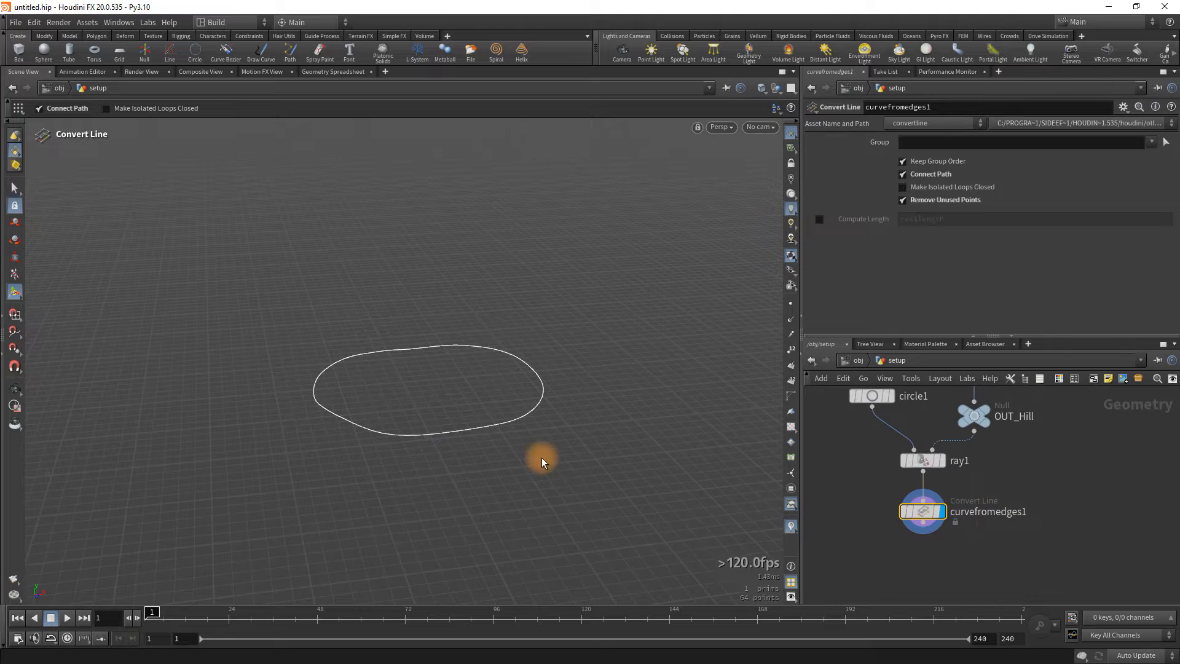
{"action": "middle_click_drag", "start_coordinate": [1067, 480], "coordinate": [976, 480]}
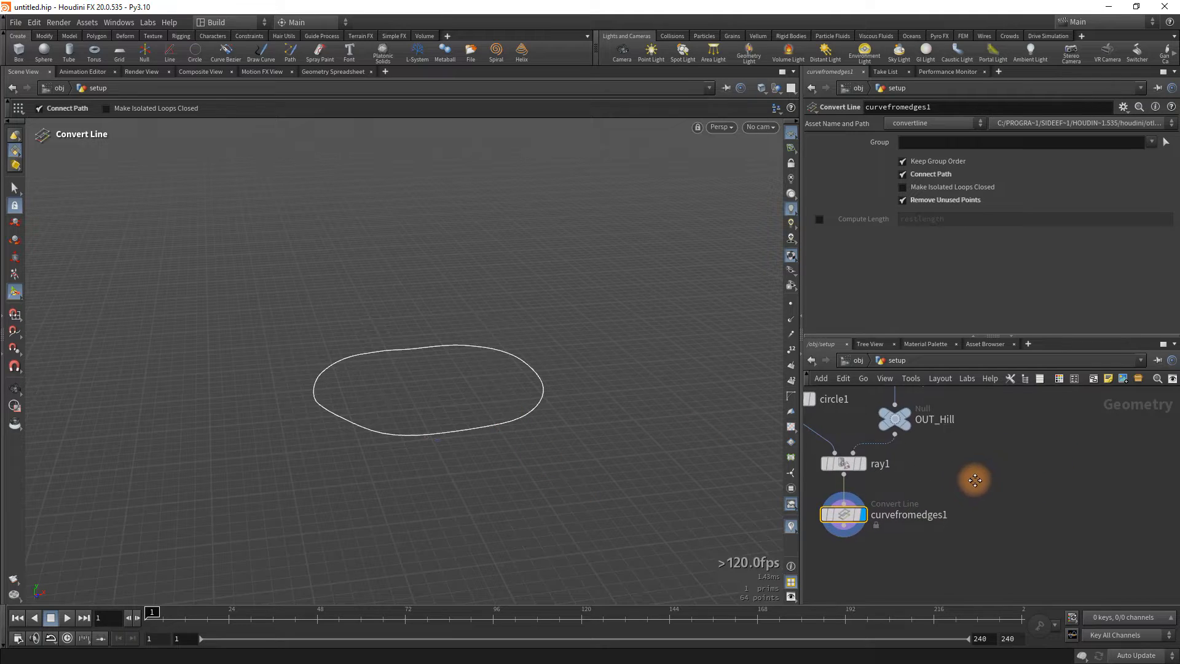
{"action": "left_click", "coordinate": [921, 439]}
{"action": "left_click_drag", "start_coordinate": [493, 427], "coordinate": [445, 448]}
{"action": "key", "text": "Return"}
Turn on point display and inspect how the projected curve follows the hill from different angles.
{"action": "left_click", "coordinate": [791, 304]}
{"action": "key", "text": "Escape"}
{"action": "left_click_drag", "start_coordinate": [586, 437], "coordinate": [541, 460]}
{"action": "key", "text": "Return"}
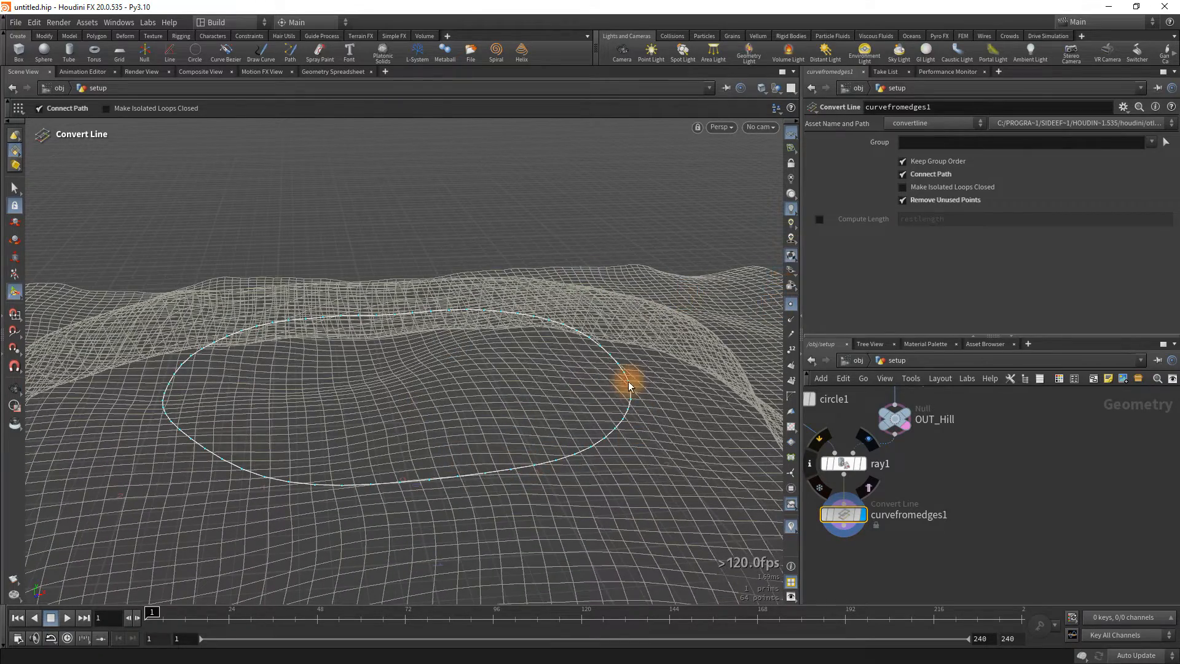
{"action": "left_click_drag", "start_coordinate": [572, 414], "coordinate": [434, 452]}
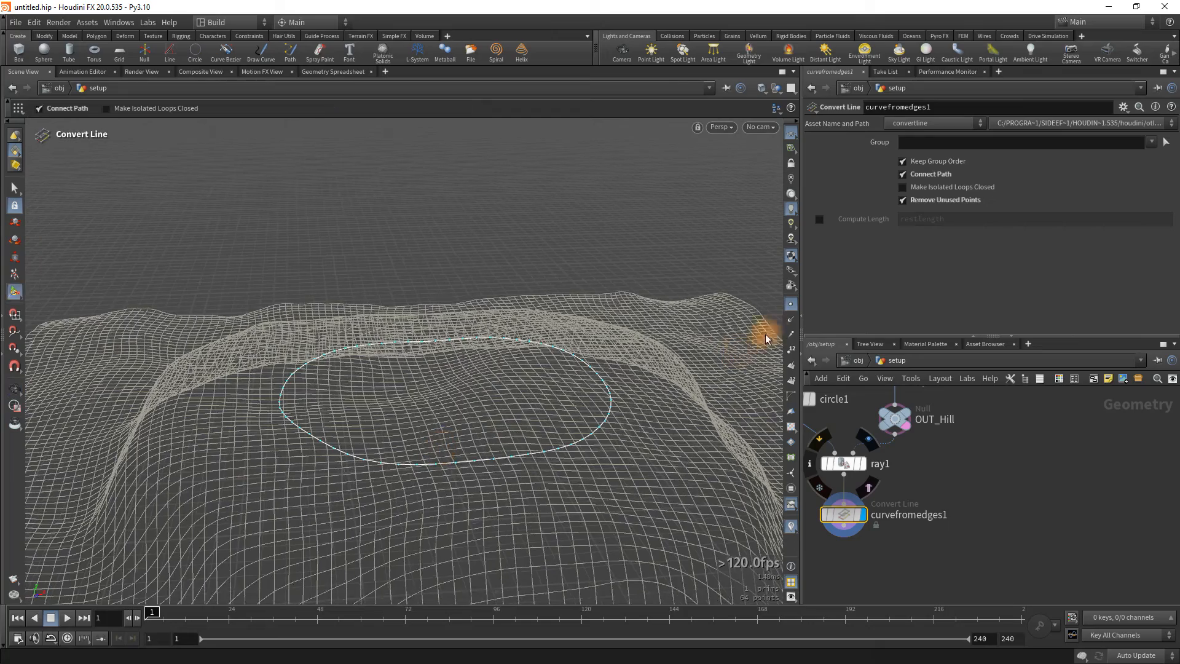
{"action": "key", "text": "Escape"}
{"action": "left_click_drag", "start_coordinate": [554, 434], "coordinate": [489, 430]}
{"action": "left_click", "coordinate": [819, 501]}
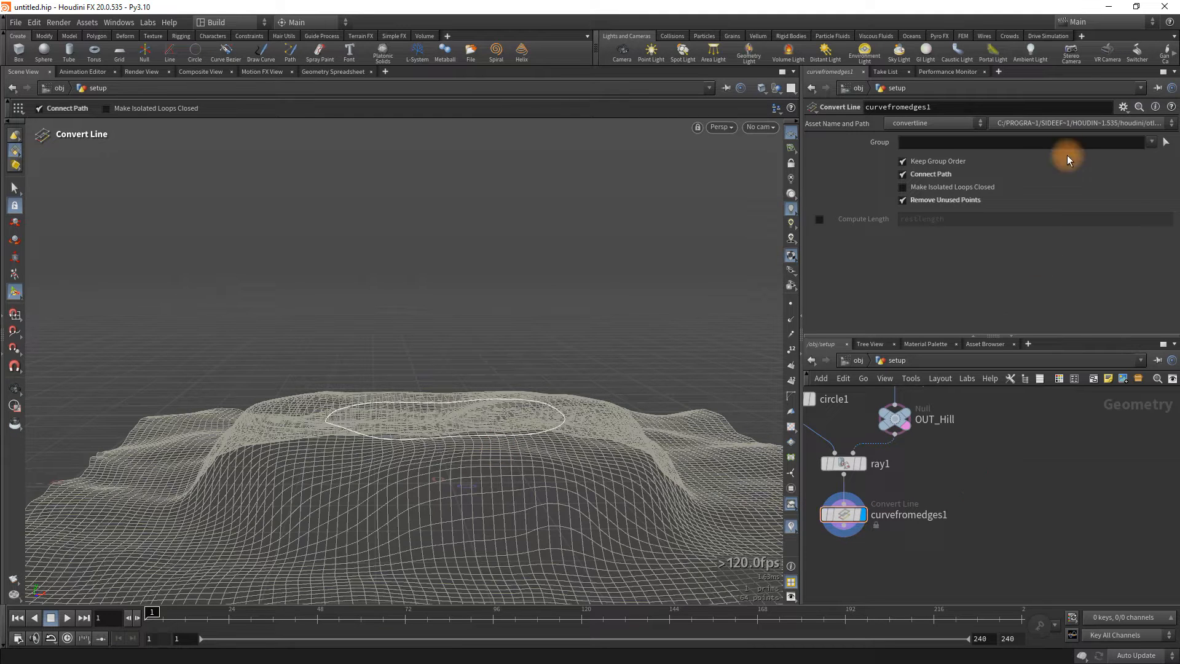
Bring up the Dampyr.png reference image and examine the blue energy barrier up close.
{"action": "left_click_drag", "start_coordinate": [609, 0], "coordinate": [343, 56]}
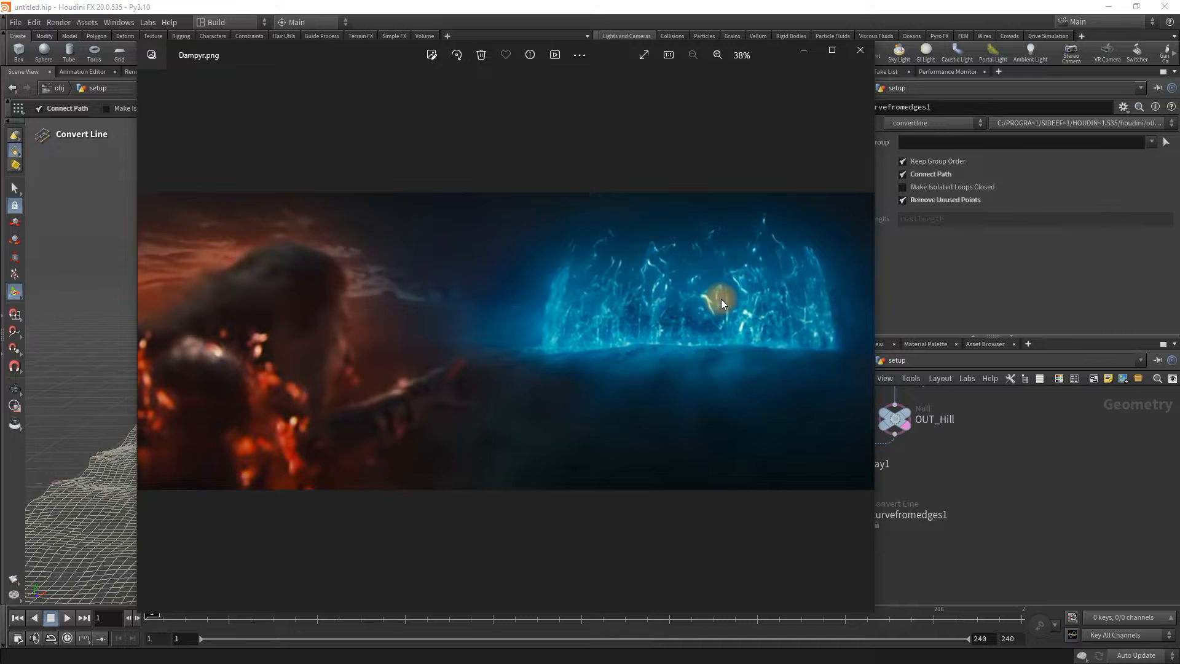
{"action": "scroll", "coordinate": [720, 295], "scroll_direction": "up", "scroll_amount": 3}
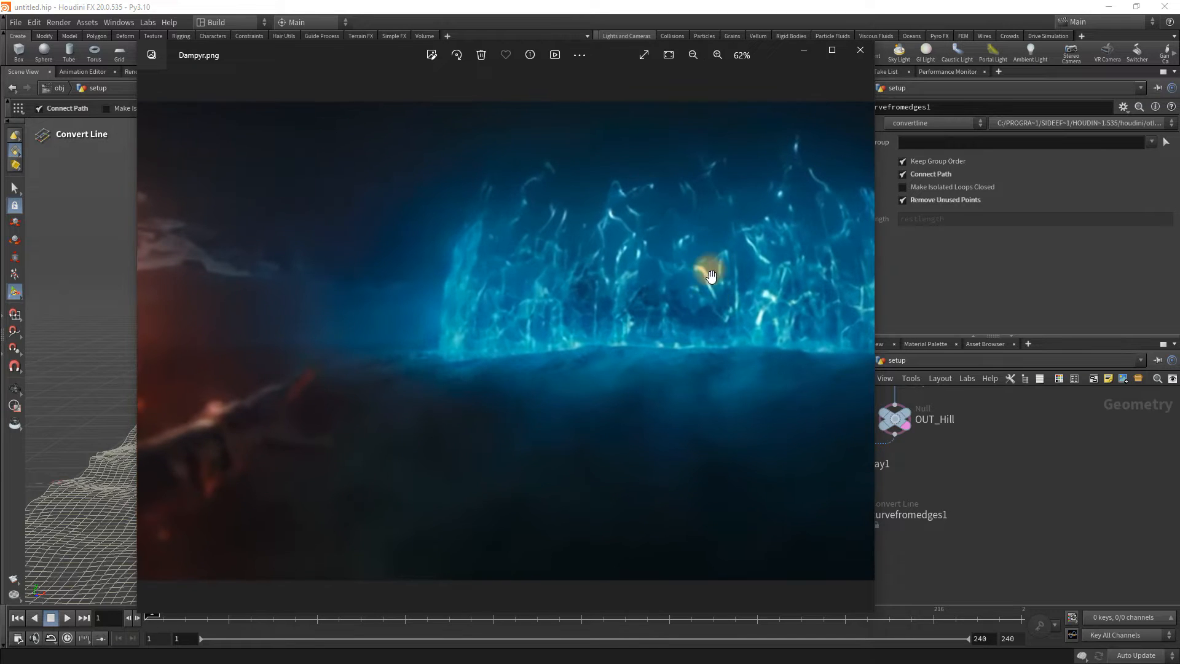
{"action": "scroll", "coordinate": [574, 292], "scroll_direction": "down", "scroll_amount": 2}
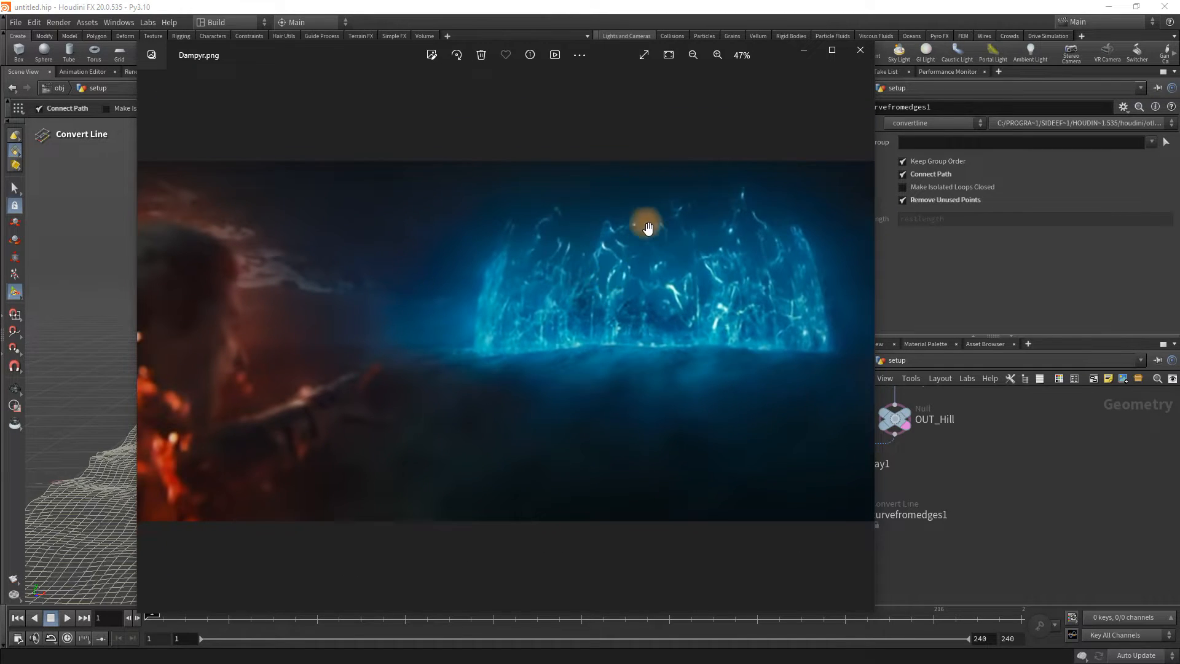
{"action": "left_click_drag", "start_coordinate": [348, 54], "coordinate": [910, 0]}
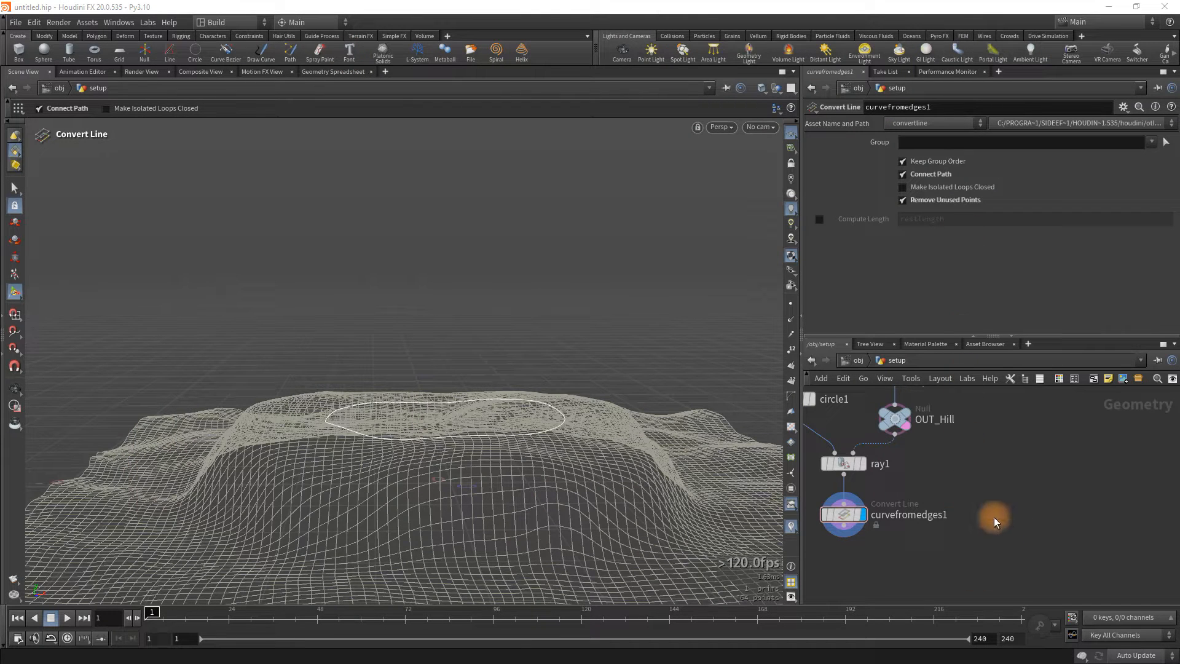
Add an Attribute Wrangle fed by the curvefromedges1 node, display it, and begin its VEX expression with @v.
{"action": "scroll", "coordinate": [992, 518], "scroll_direction": "down", "scroll_amount": 1}
{"action": "middle_click_drag", "start_coordinate": [1040, 516], "coordinate": [1021, 523]}
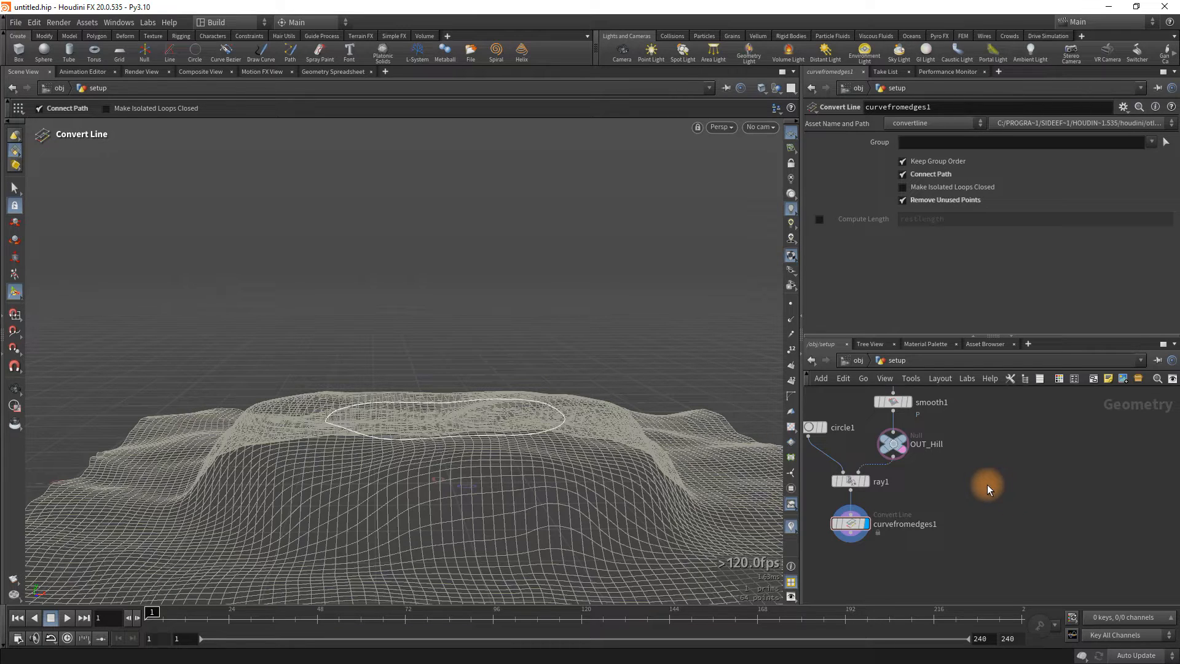
{"action": "middle_click_drag", "start_coordinate": [969, 505], "coordinate": [955, 466]}
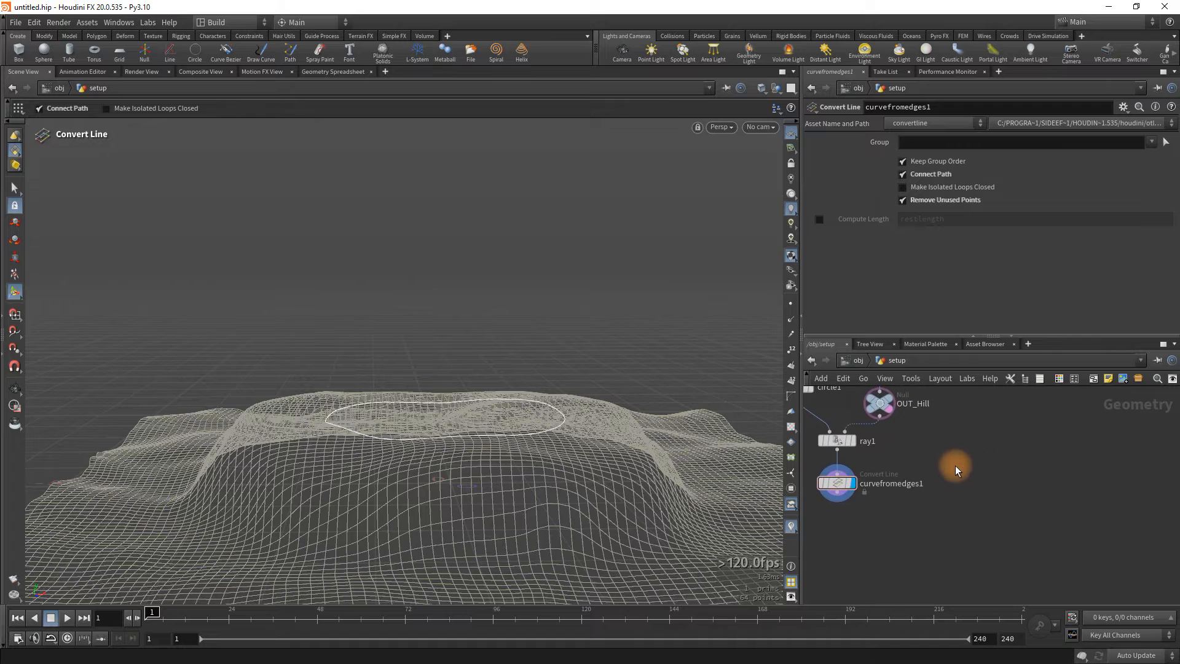
{"action": "scroll", "coordinate": [969, 482], "scroll_direction": "down", "scroll_amount": 1}
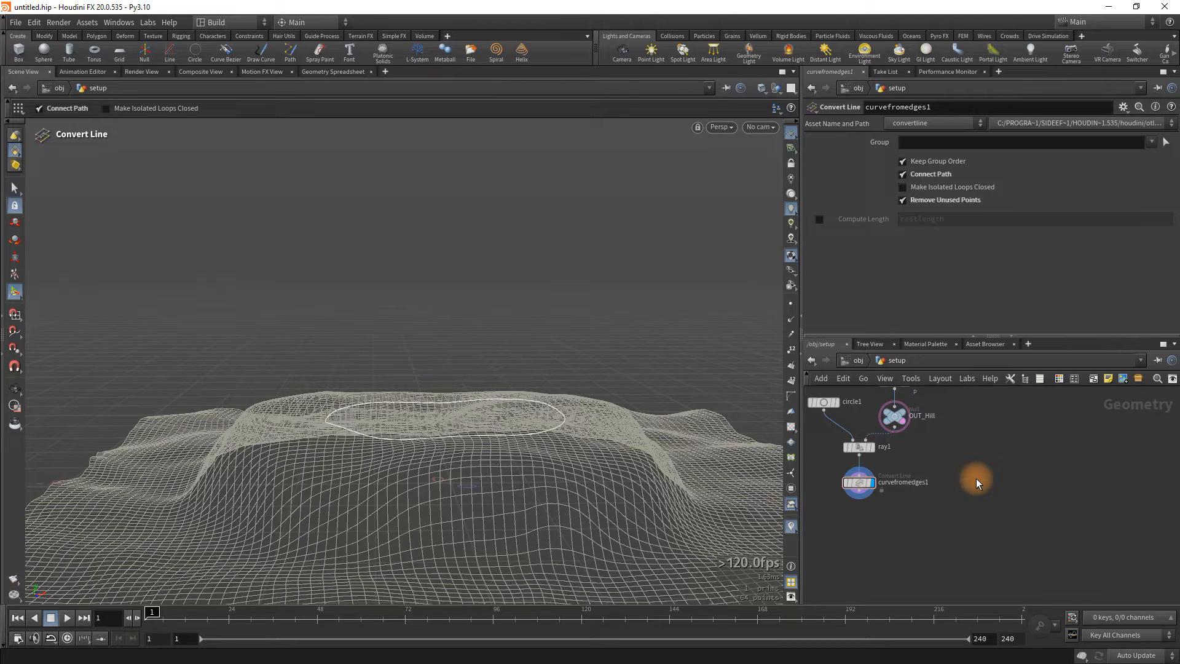
{"action": "middle_click_drag", "start_coordinate": [964, 493], "coordinate": [940, 517]}
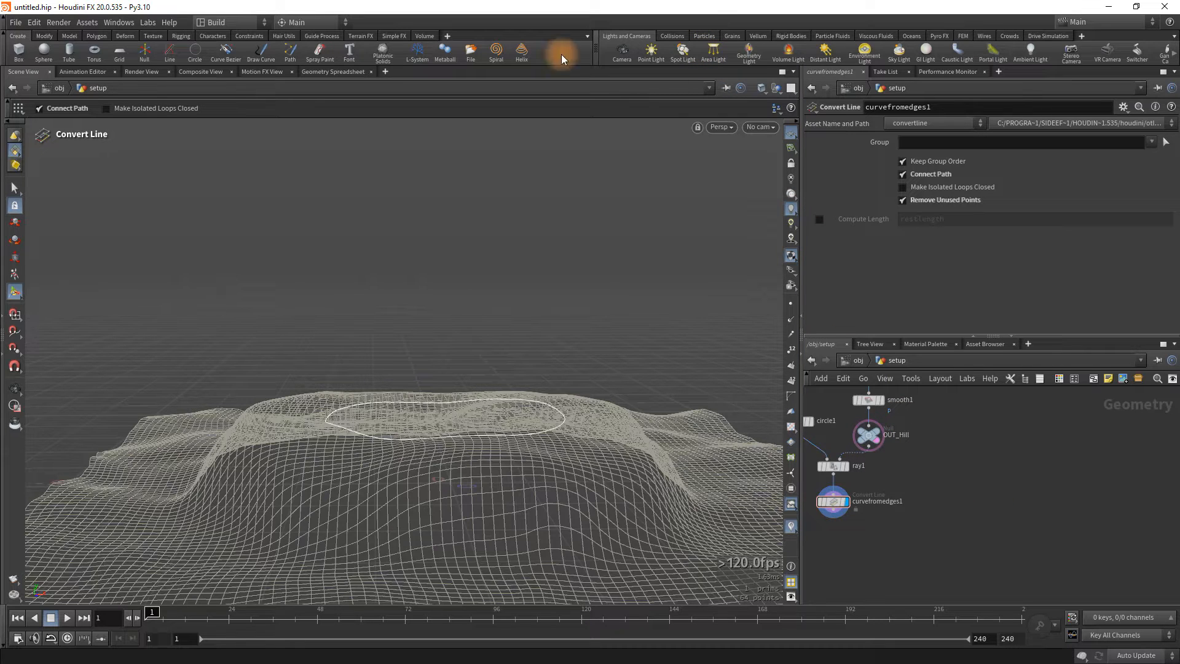
{"action": "middle_click_drag", "start_coordinate": [969, 541], "coordinate": [1003, 532]}
{"action": "key", "text": "Tab"}
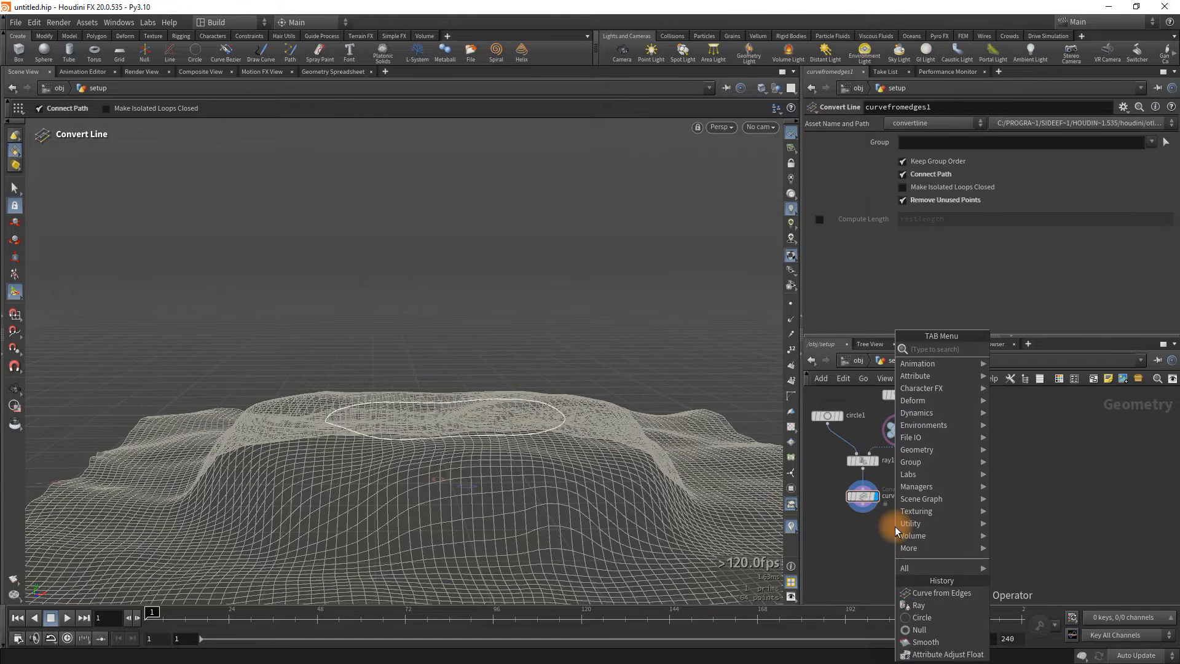
{"action": "type", "text": "wrangl"}
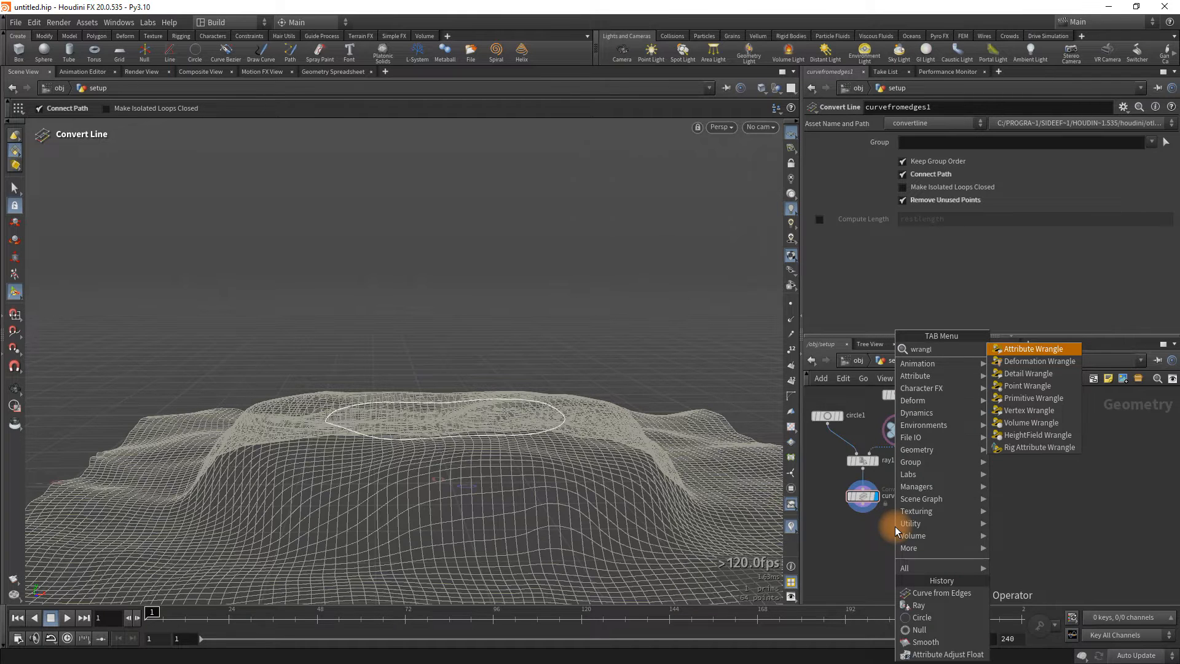
{"action": "key", "text": "Return"}
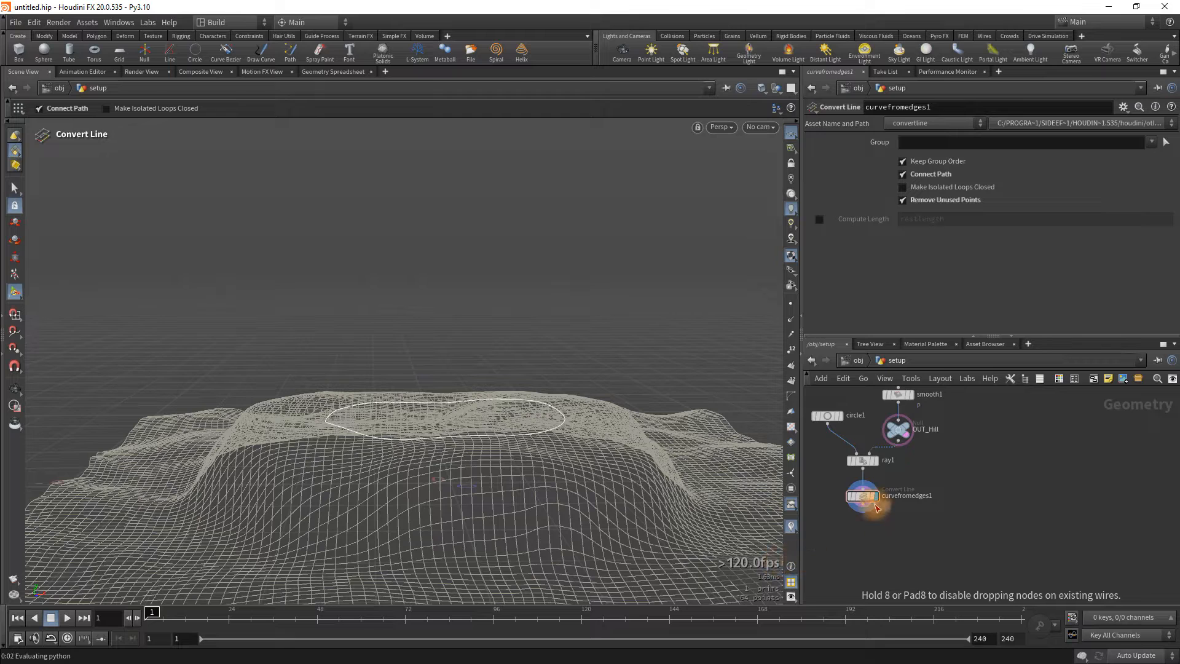
{"action": "left_click", "coordinate": [863, 540]}
{"action": "left_click", "coordinate": [865, 509]}
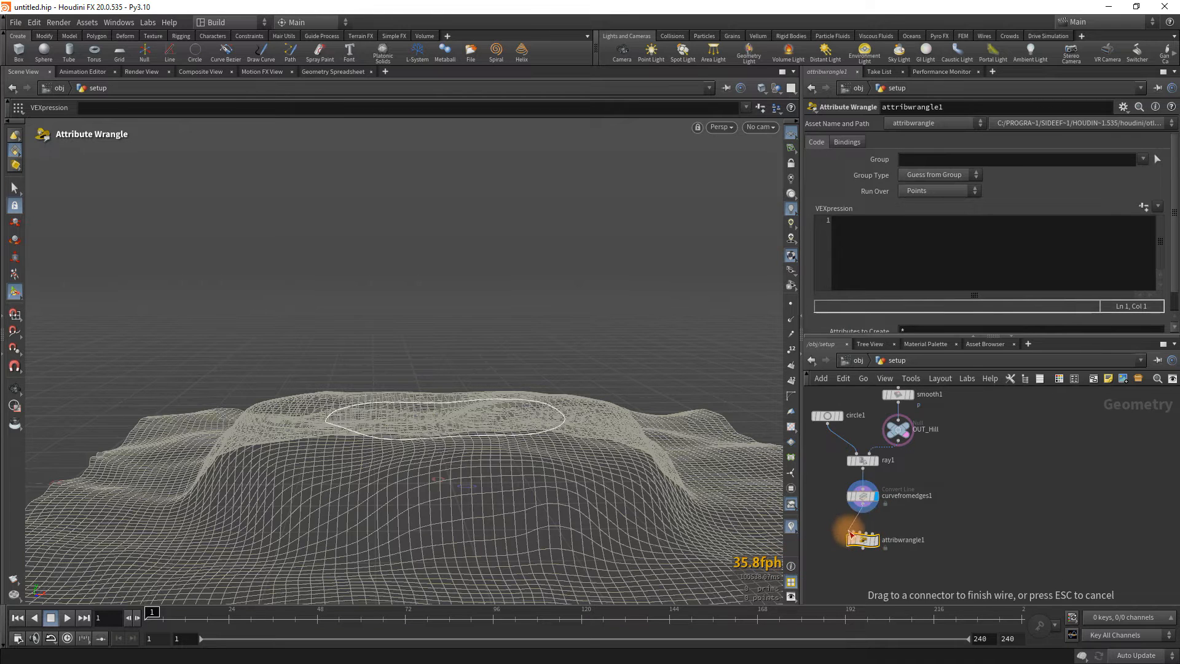
{"action": "scroll", "coordinate": [887, 527], "scroll_direction": "up", "scroll_amount": 5}
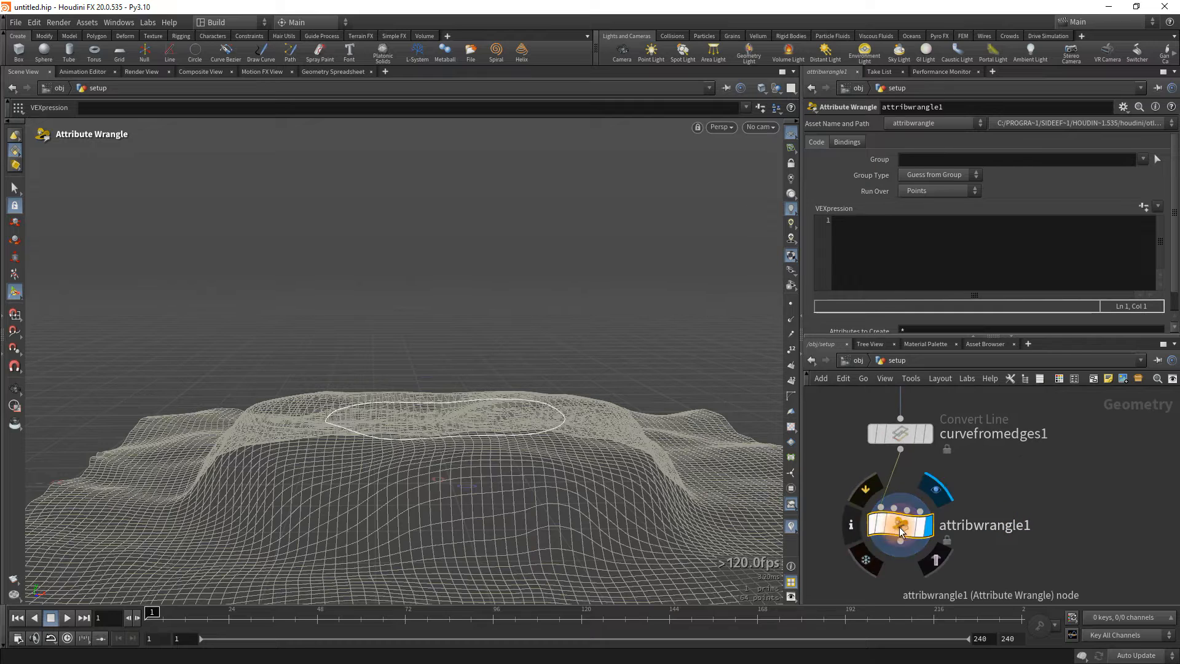
{"action": "left_click", "coordinate": [895, 261]}
{"action": "left_click", "coordinate": [857, 229]}
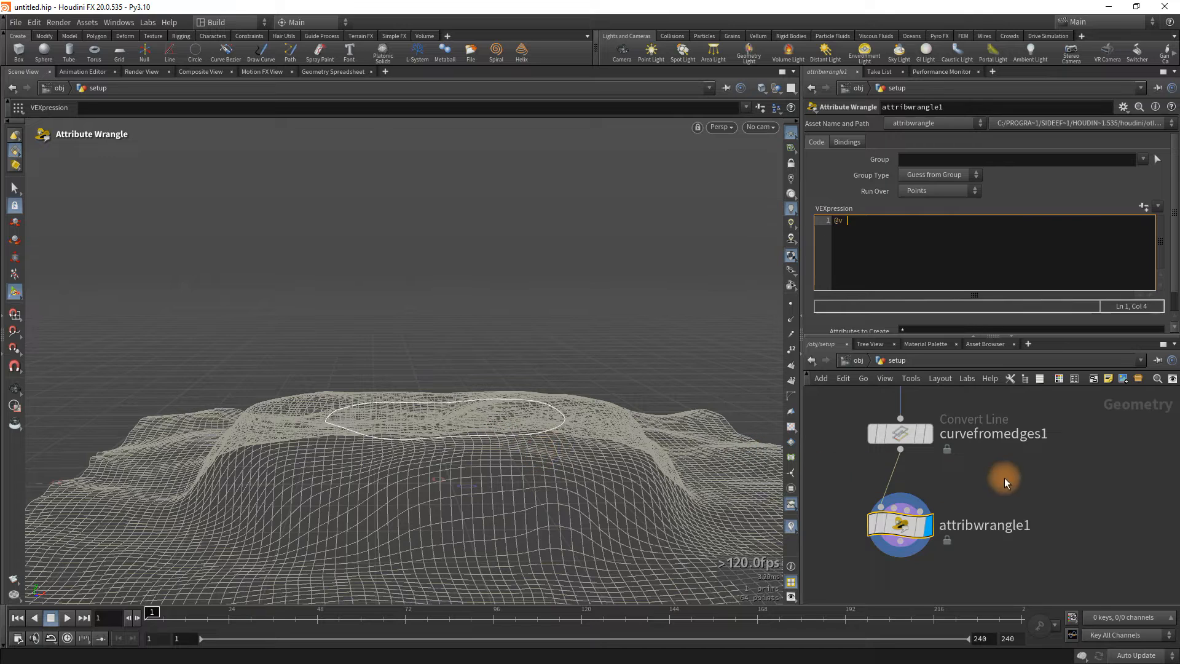
Add a POP Network, display its result, and feed its first input from the Attribute Wrangle.
{"action": "middle_click_drag", "start_coordinate": [1004, 478], "coordinate": [940, 472]}
{"action": "scroll", "coordinate": [940, 473], "scroll_direction": "down", "scroll_amount": 3}
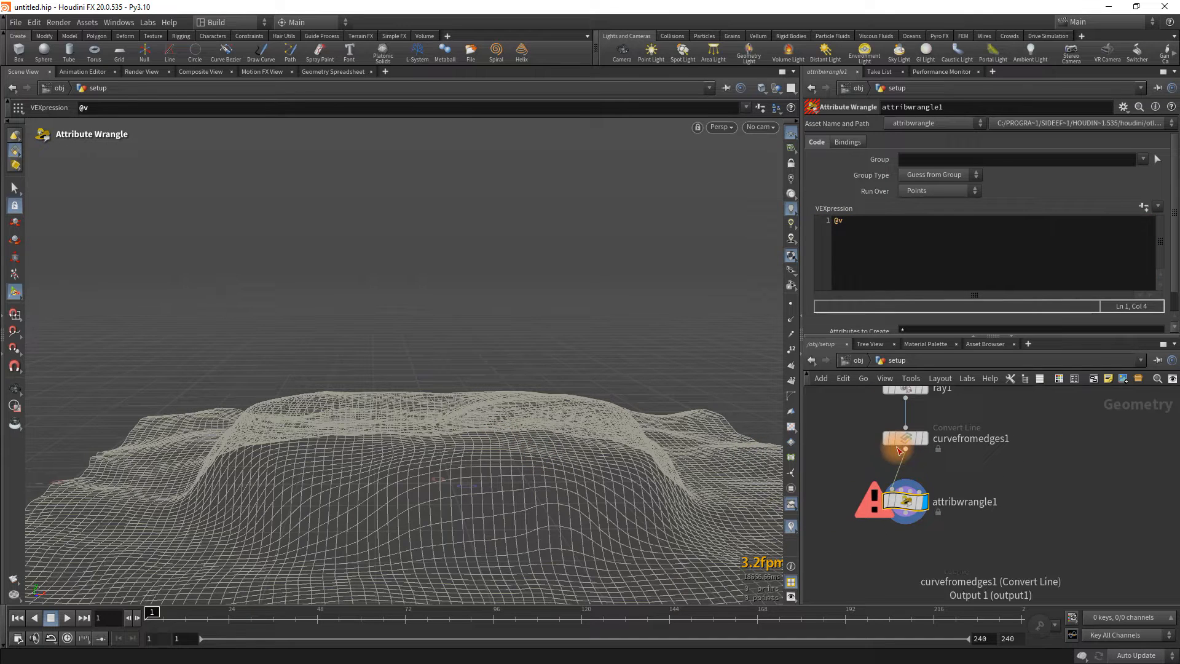
{"action": "left_click_drag", "start_coordinate": [906, 453], "coordinate": [1064, 509]}
{"action": "key", "text": "Tab"}
{"action": "type", "text": "pop"}
{"action": "key", "text": "Return"}
{"action": "left_click", "coordinate": [1064, 509]}
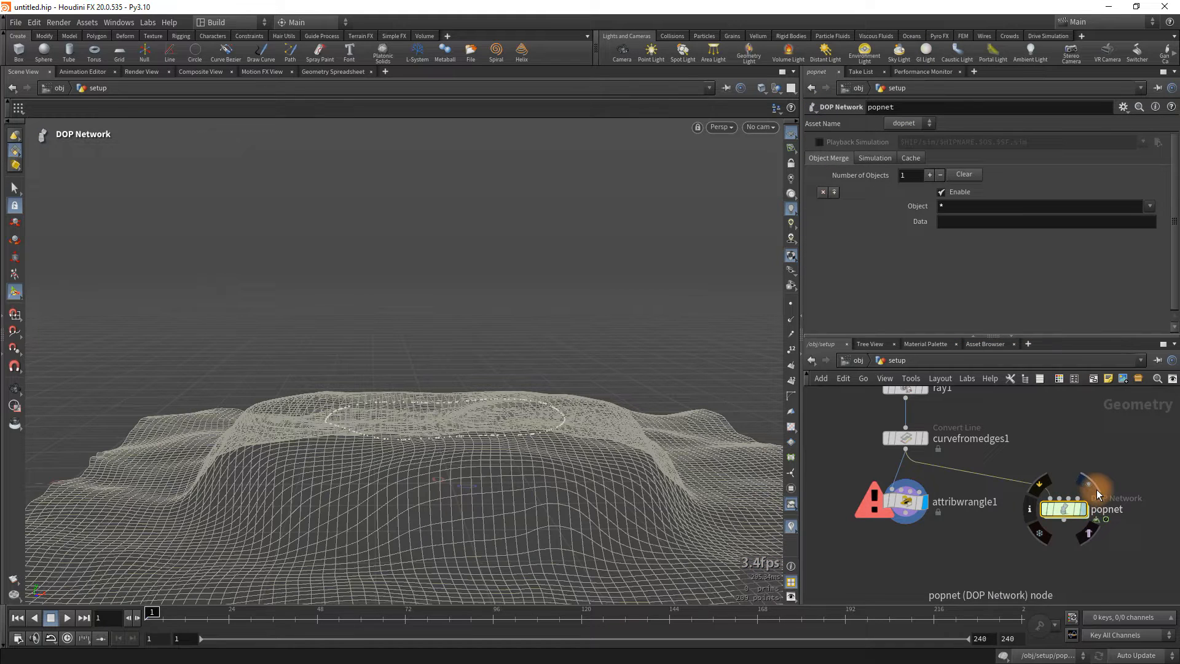
{"action": "left_click", "coordinate": [1006, 551]}
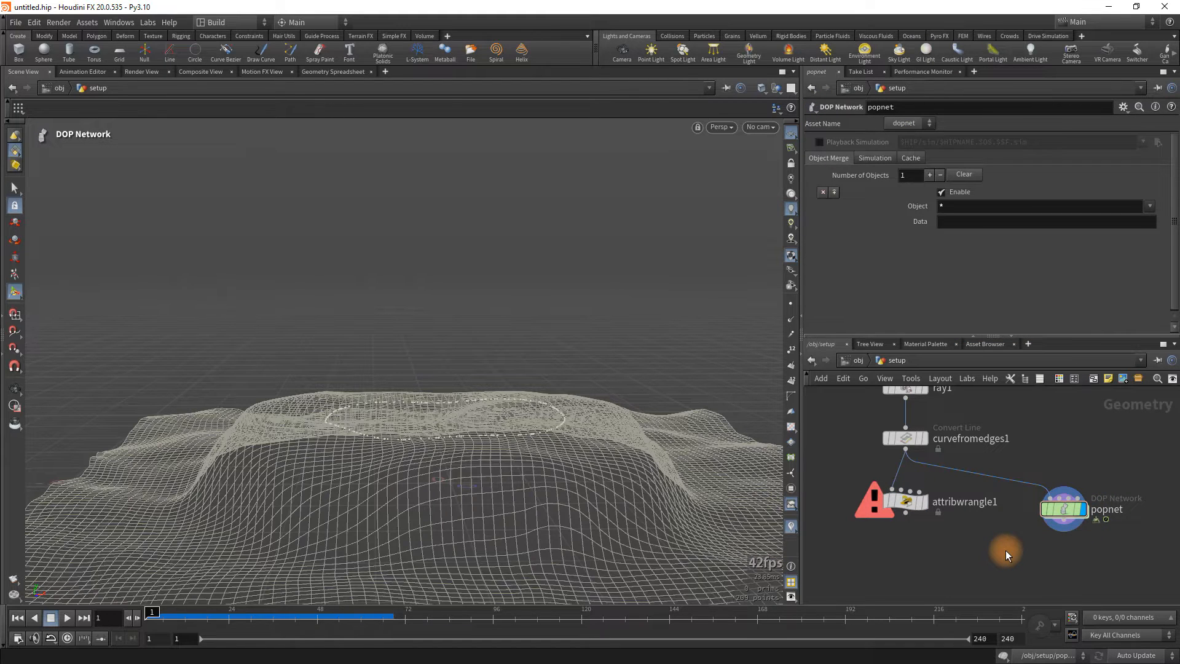
{"action": "left_click_drag", "start_coordinate": [907, 512], "coordinate": [994, 545]}
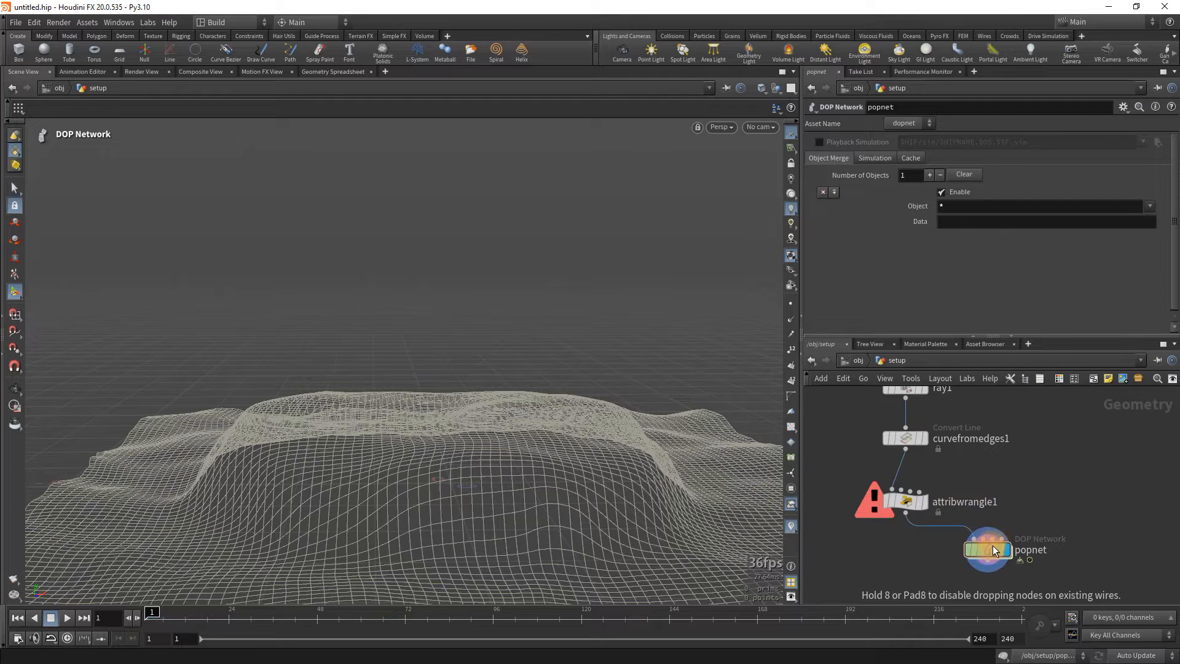
Complete the wrangle's VEX expression as @v = @N; and play the particle simulation.
{"action": "left_click", "coordinate": [908, 500]}
{"action": "left_click", "coordinate": [880, 239]}
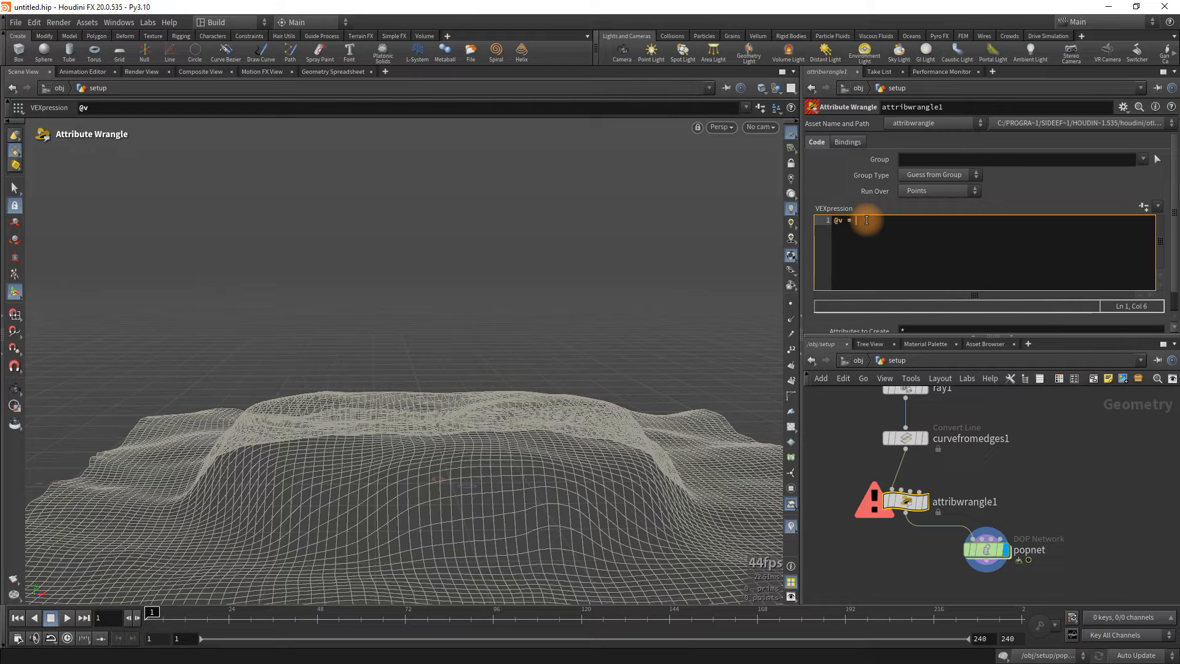
{"action": "type", "text": "= @N;"}
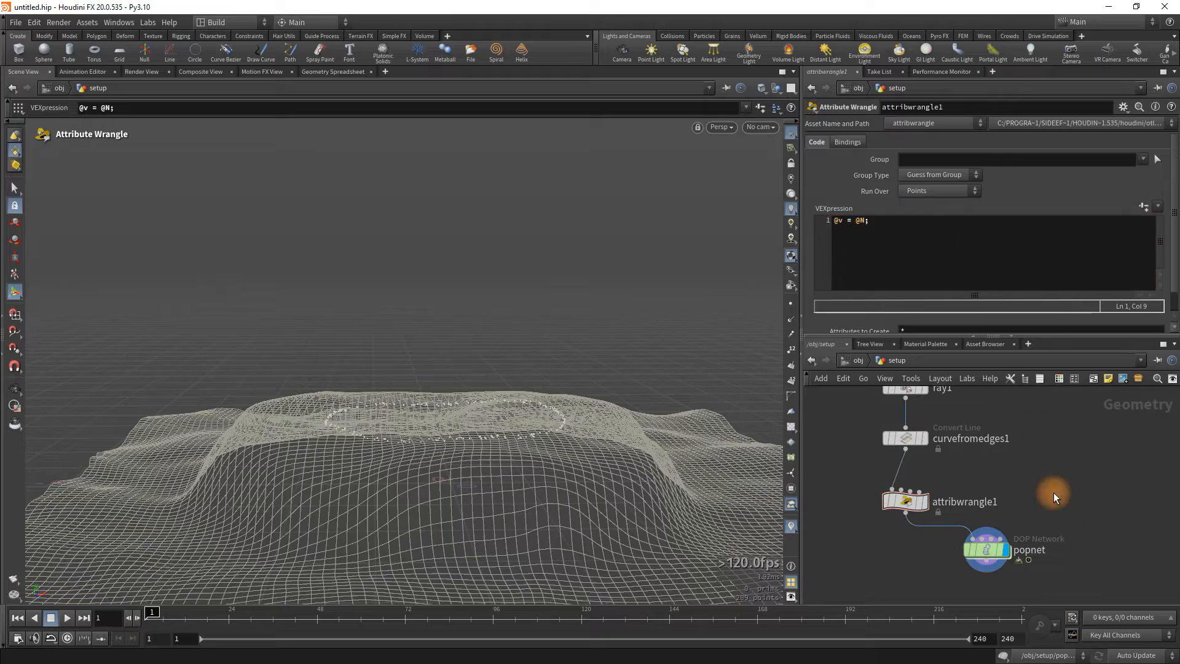
{"action": "left_click", "coordinate": [983, 548]}
{"action": "key", "text": "Up"}
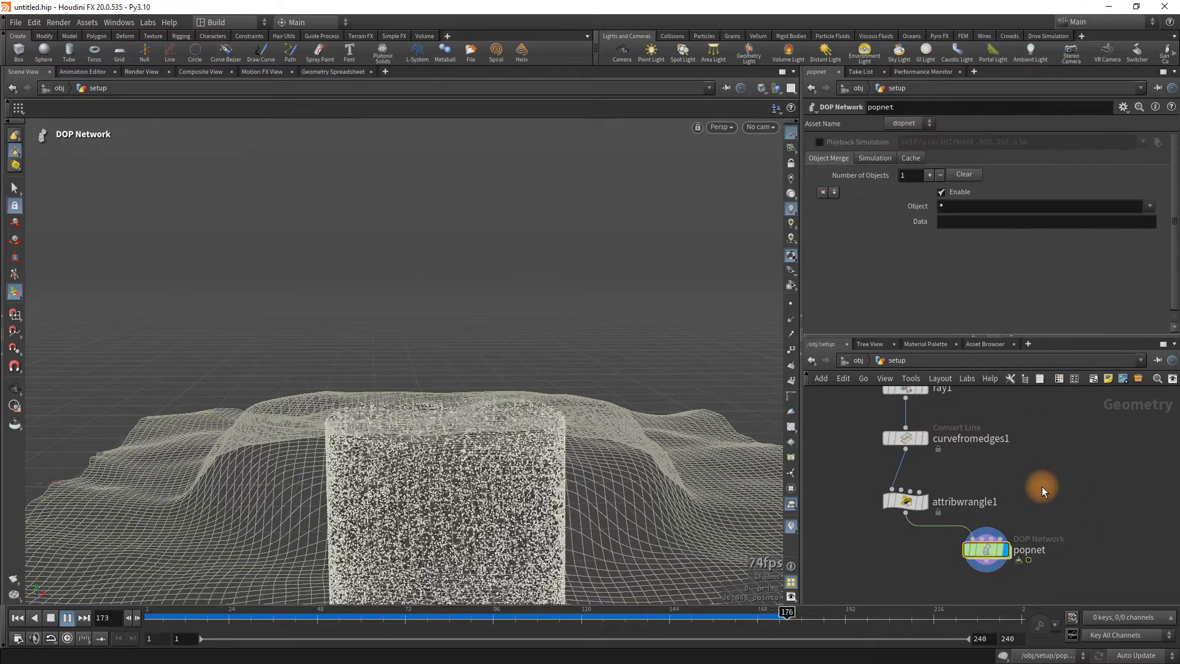
{"action": "key", "text": "Up"}
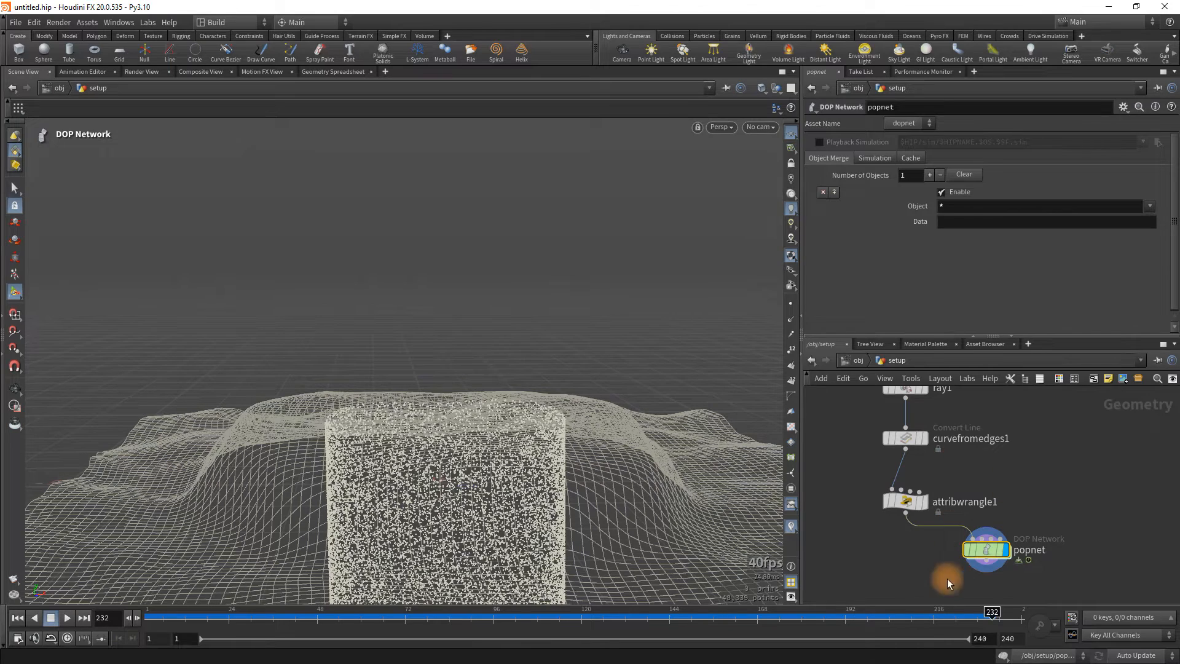
Change the wrangle's expression to @v -= @N; and line up the popnet node directly beneath it.
{"action": "left_click", "coordinate": [905, 512]}
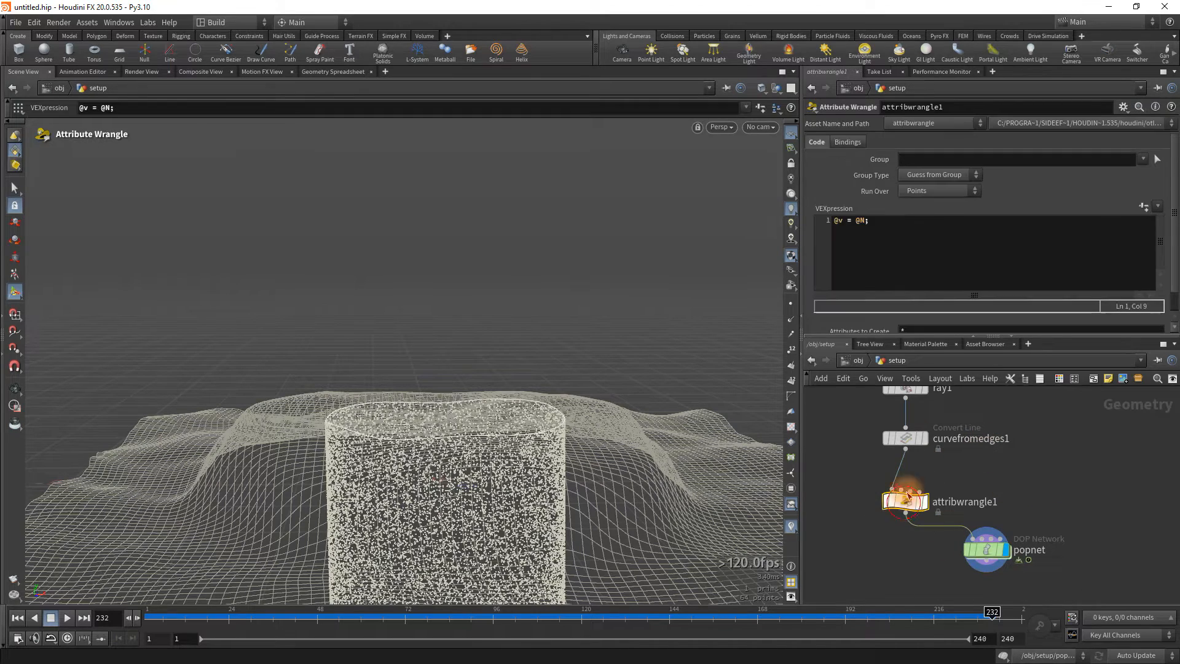
{"action": "left_click", "coordinate": [848, 221]}
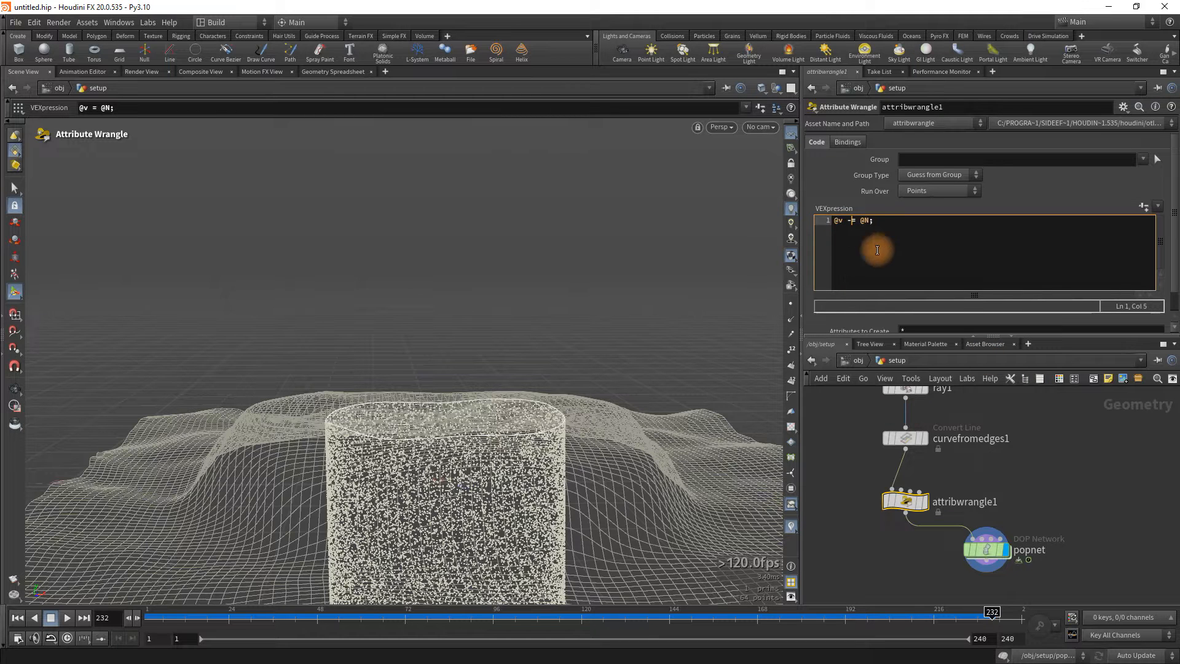
{"action": "left_click", "coordinate": [1042, 489]}
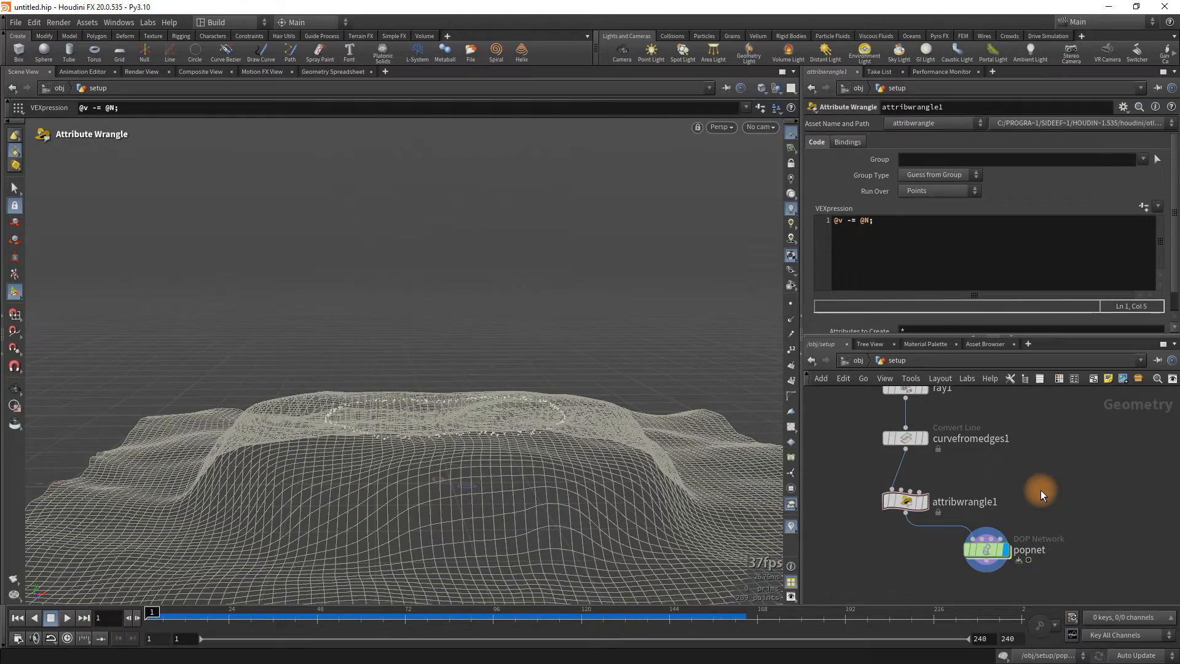
{"action": "key", "text": "Escape"}
{"action": "mouse_move", "coordinate": [545, 443]}
{"action": "left_mouse_down"}
{"action": "mouse_move", "coordinate": [495, 417]}
{"action": "mouse_move", "coordinate": [500, 429]}
{"action": "mouse_move", "coordinate": [482, 431]}
{"action": "mouse_move", "coordinate": [524, 437]}
{"action": "left_mouse_up"}
{"action": "middle_click_drag", "start_coordinate": [525, 436], "coordinate": [509, 394], "text": "alt"}
{"action": "left_click_drag", "start_coordinate": [993, 555], "coordinate": [921, 559]}
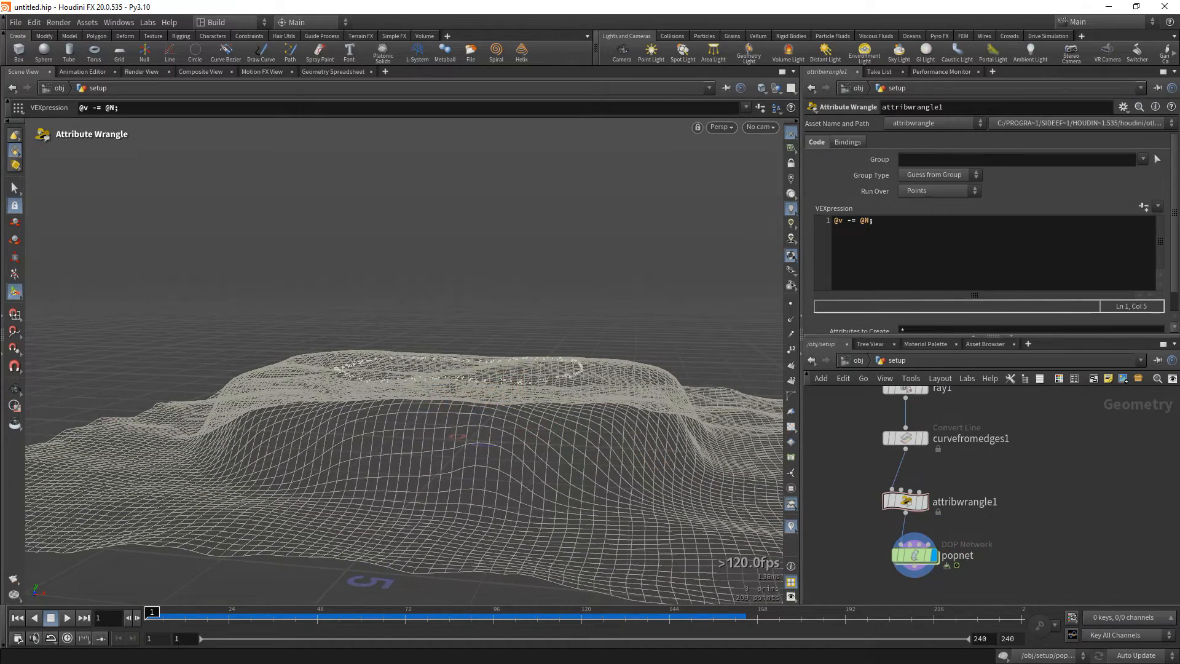
{"action": "left_click_drag", "start_coordinate": [725, 0], "coordinate": [274, 93]}
Go inside the popnet node and set the POP Source's Emission Type to Points.
{"action": "left_click", "coordinate": [916, 558]}
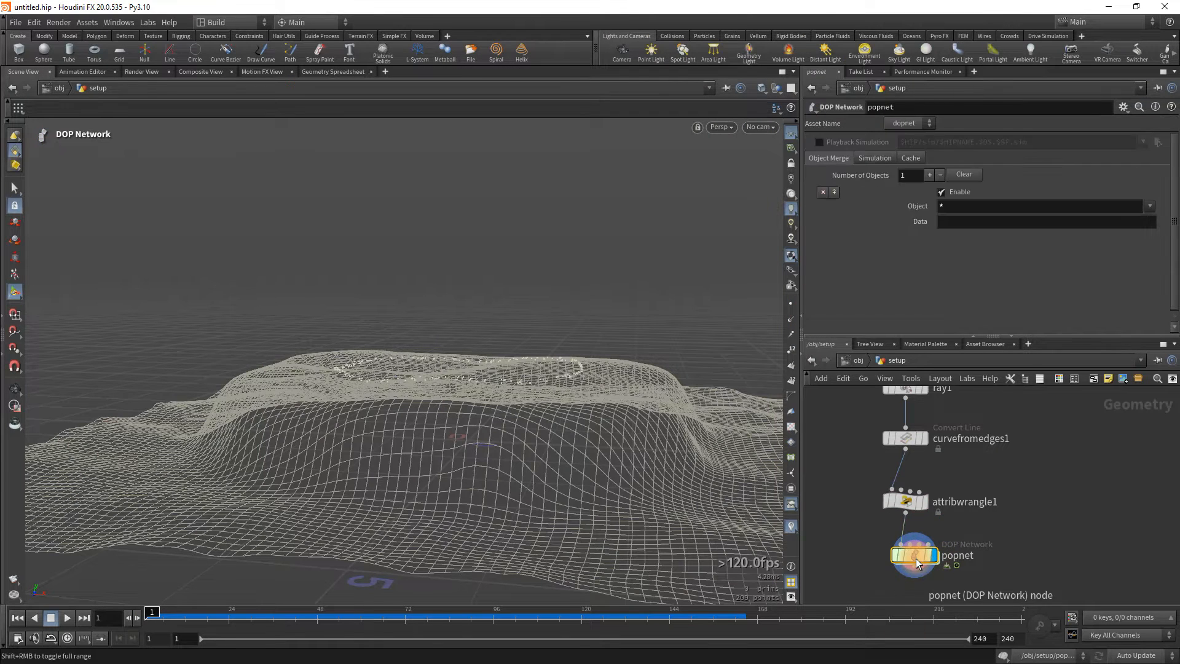
{"action": "double_click", "coordinate": [916, 559]}
{"action": "middle_click_drag", "start_coordinate": [994, 538], "coordinate": [1002, 546]}
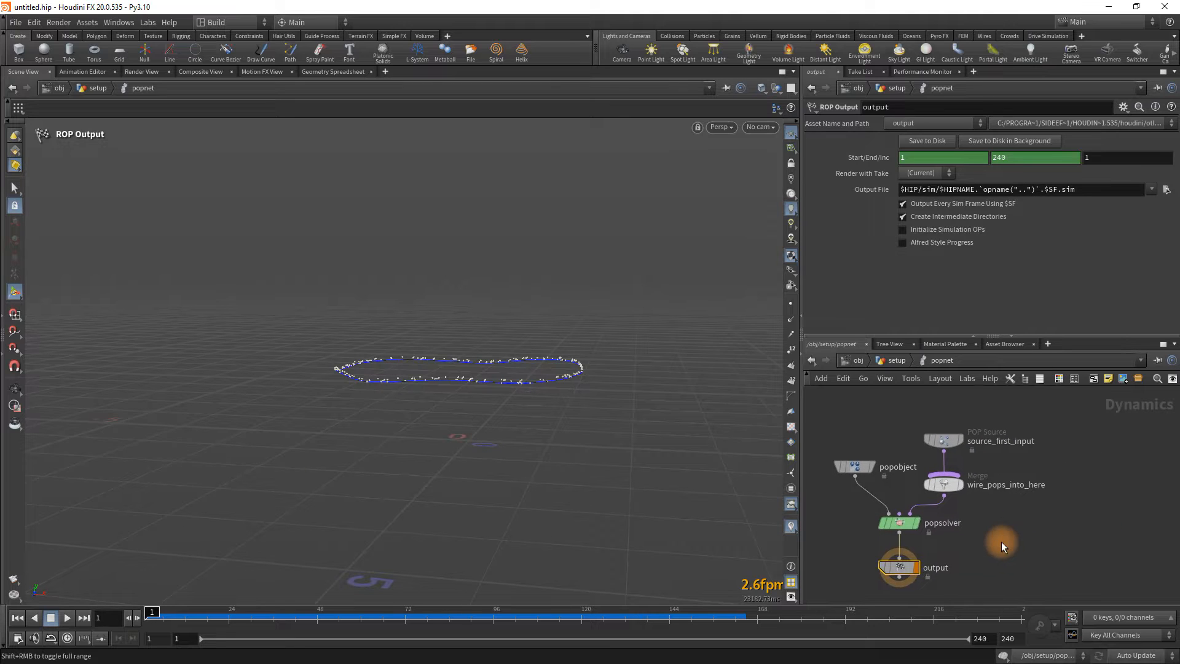
{"action": "left_click", "coordinate": [942, 443]}
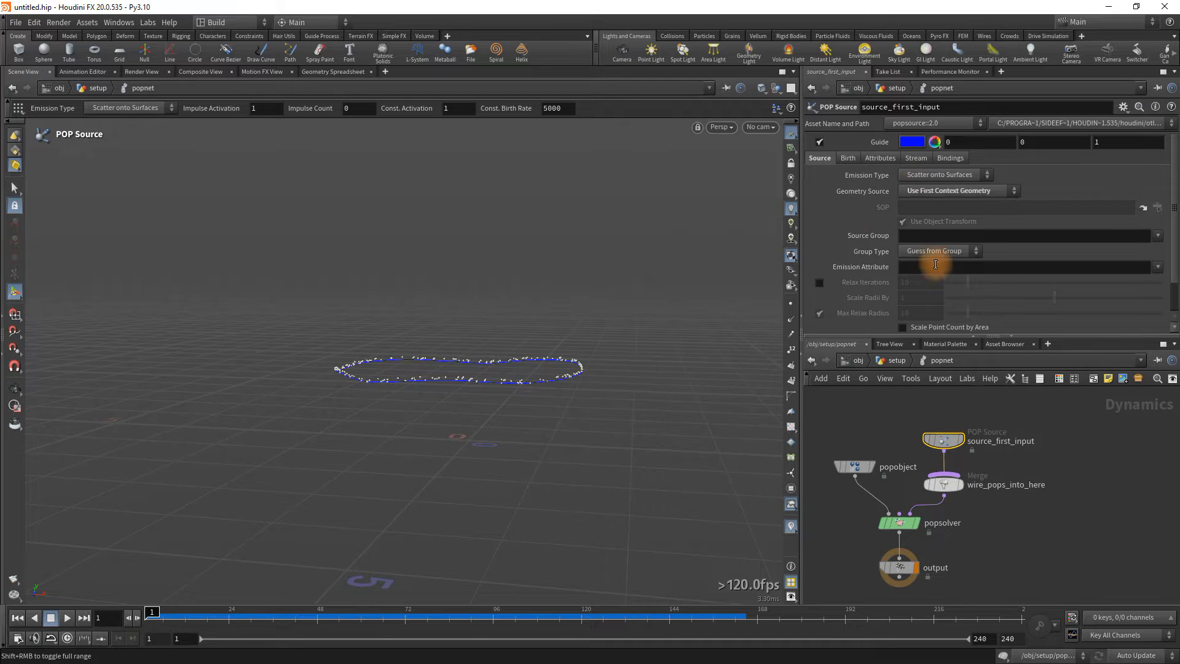
{"action": "left_click", "coordinate": [950, 176]}
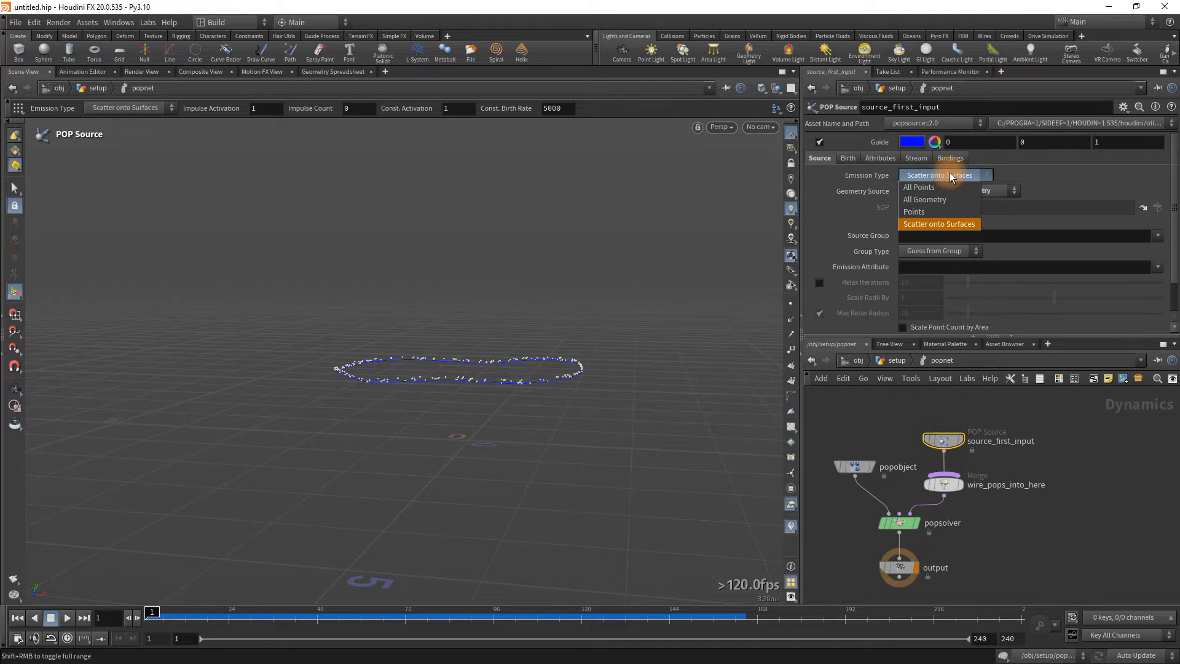
{"action": "left_click", "coordinate": [926, 212]}
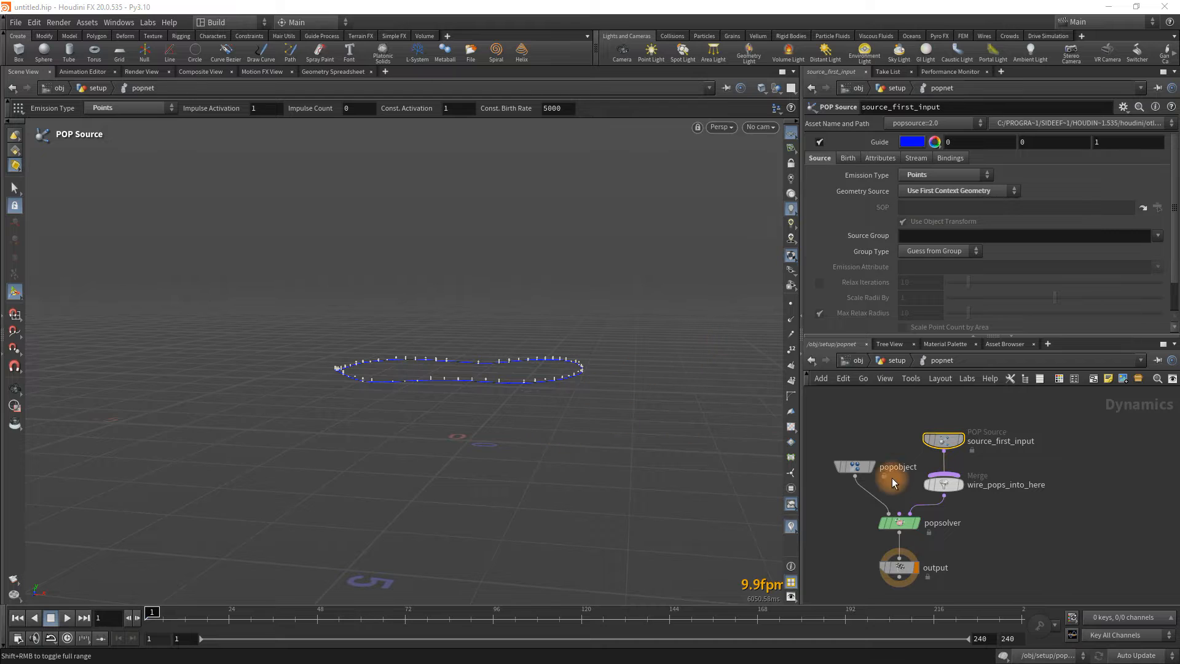
Play the simulation to check the particle emission from the curve's points and return to the first frame.
{"action": "key", "text": "Up"}
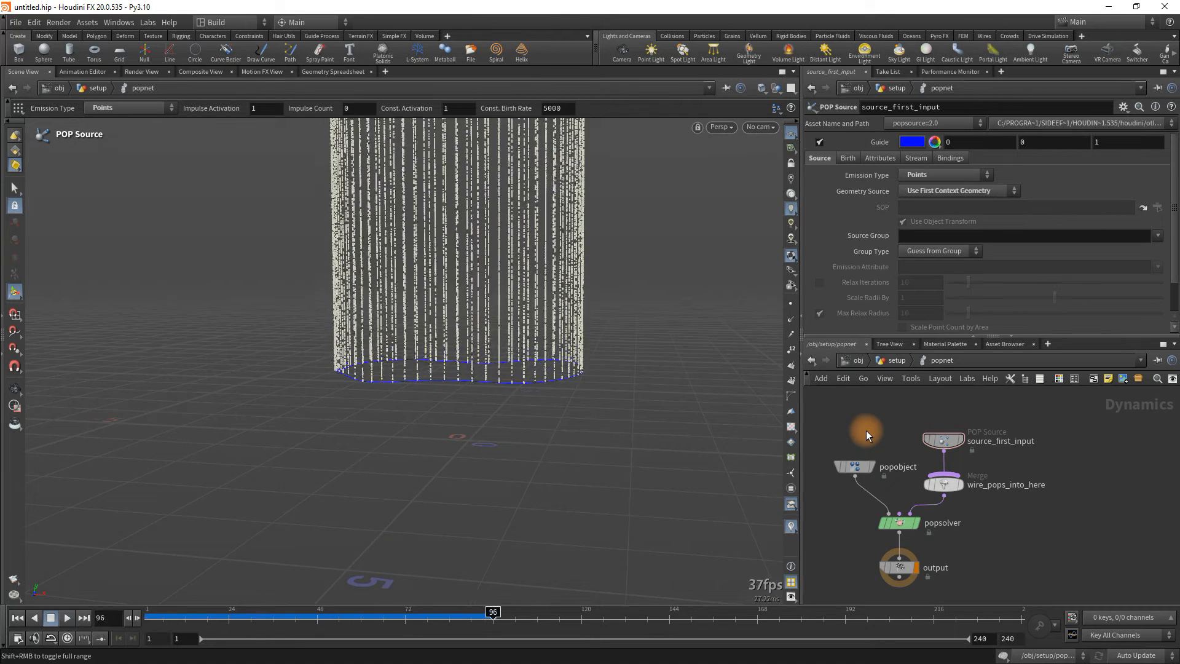
{"action": "key", "text": "ctrl+Up"}
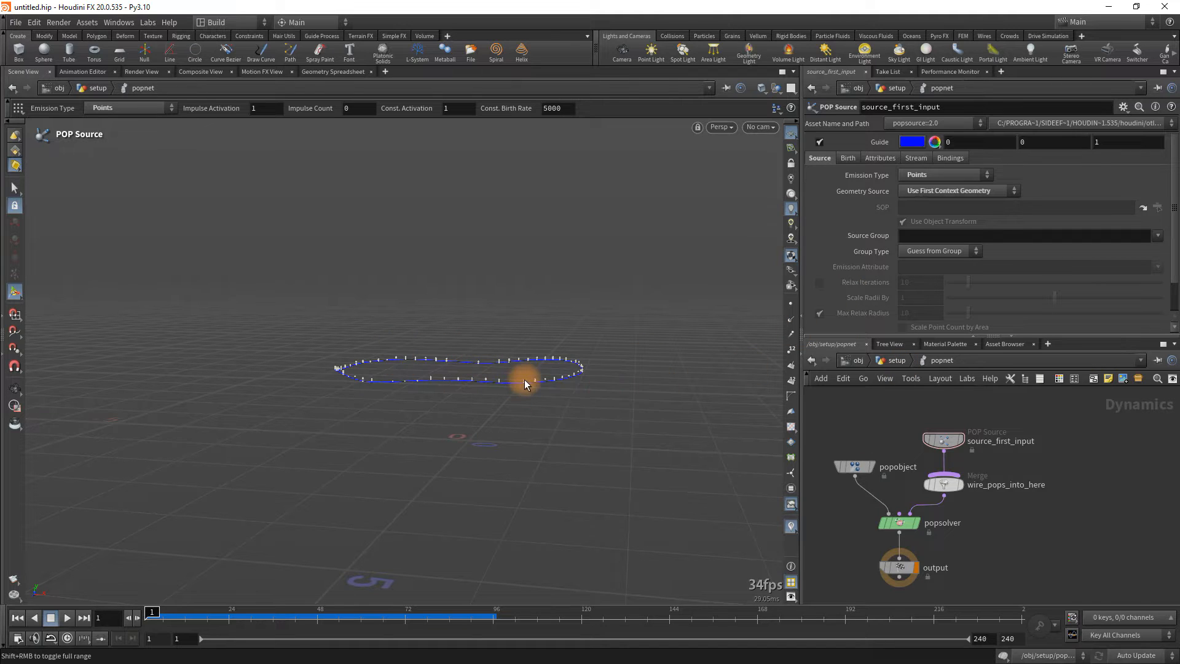
{"action": "mouse_move", "coordinate": [902, 522]}
Set the POP Source's Const. Birth Rate to 50.
{"action": "left_click", "coordinate": [848, 158]}
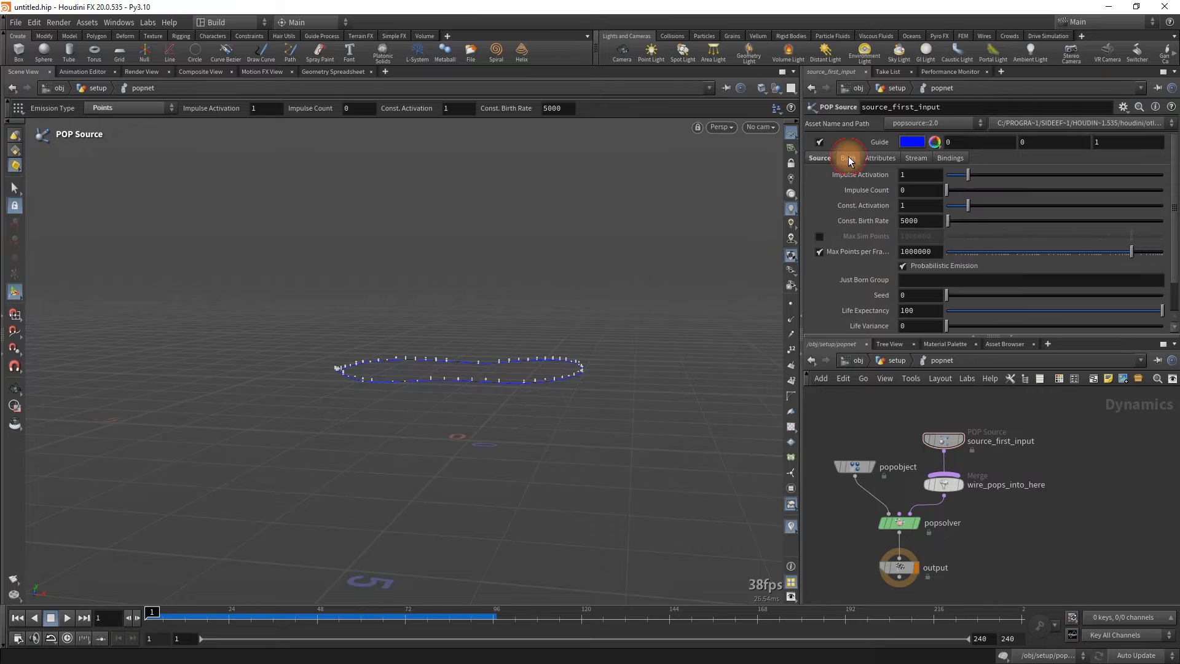
{"action": "left_click", "coordinate": [931, 220]}
{"action": "type", "text": "50"}
{"action": "key", "text": "Return"}
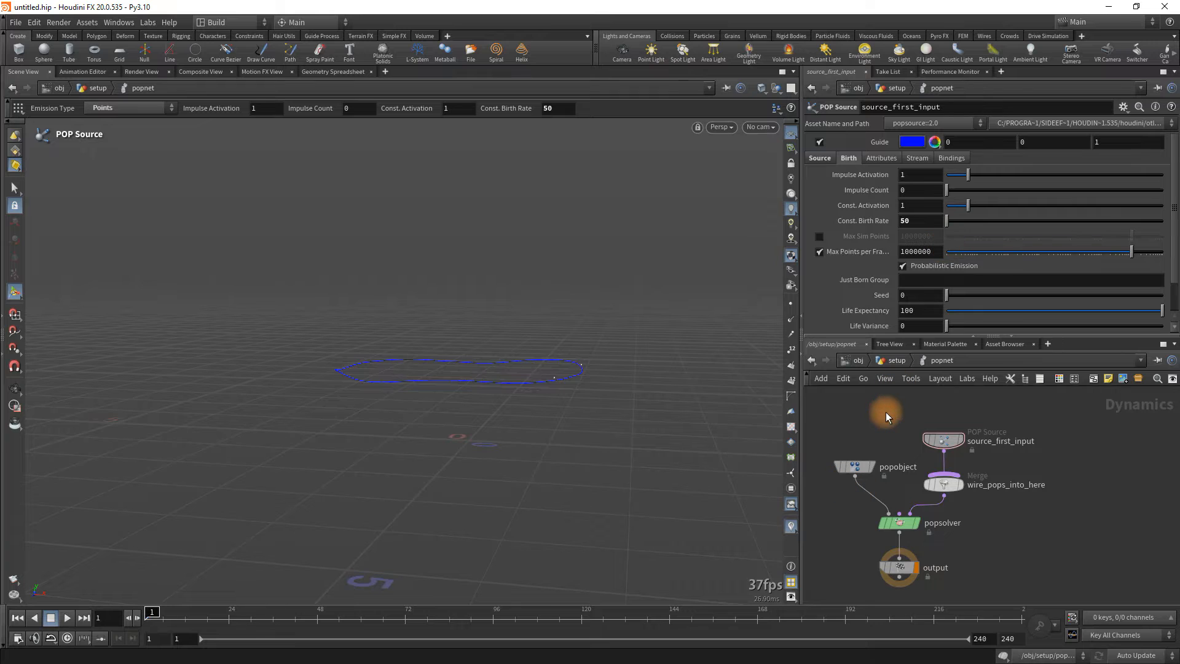
Turn on real-time playback and replay the particle emission several times, returning to the first frame.
{"action": "key", "text": "Up"}
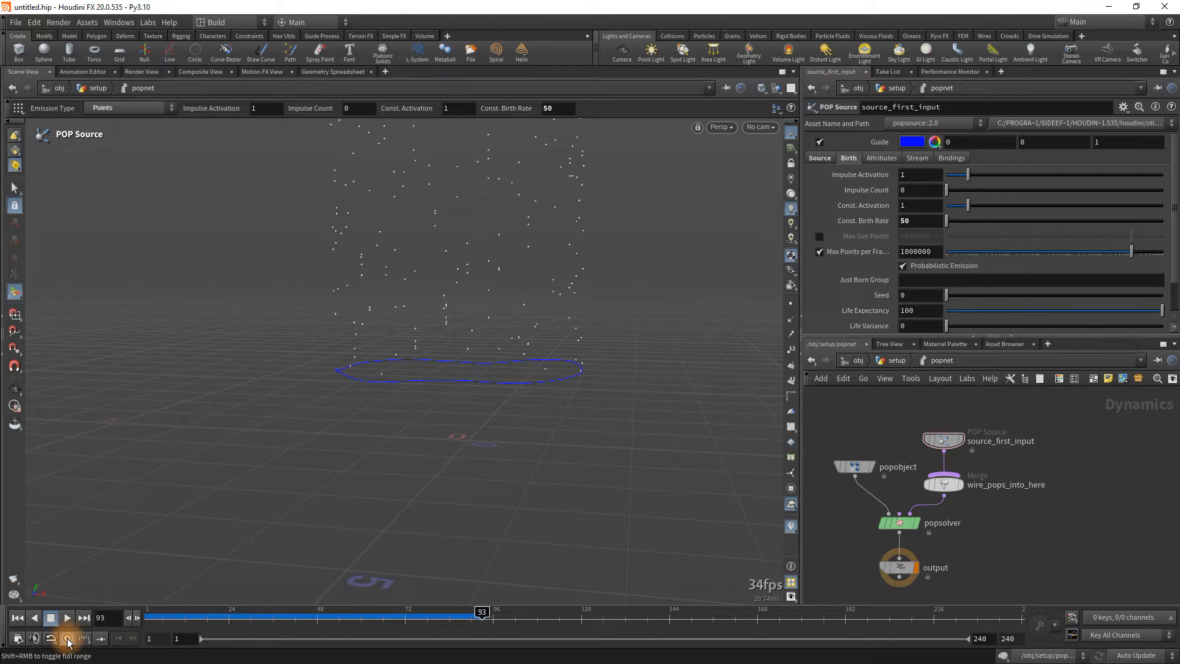
{"action": "left_click", "coordinate": [880, 175]}
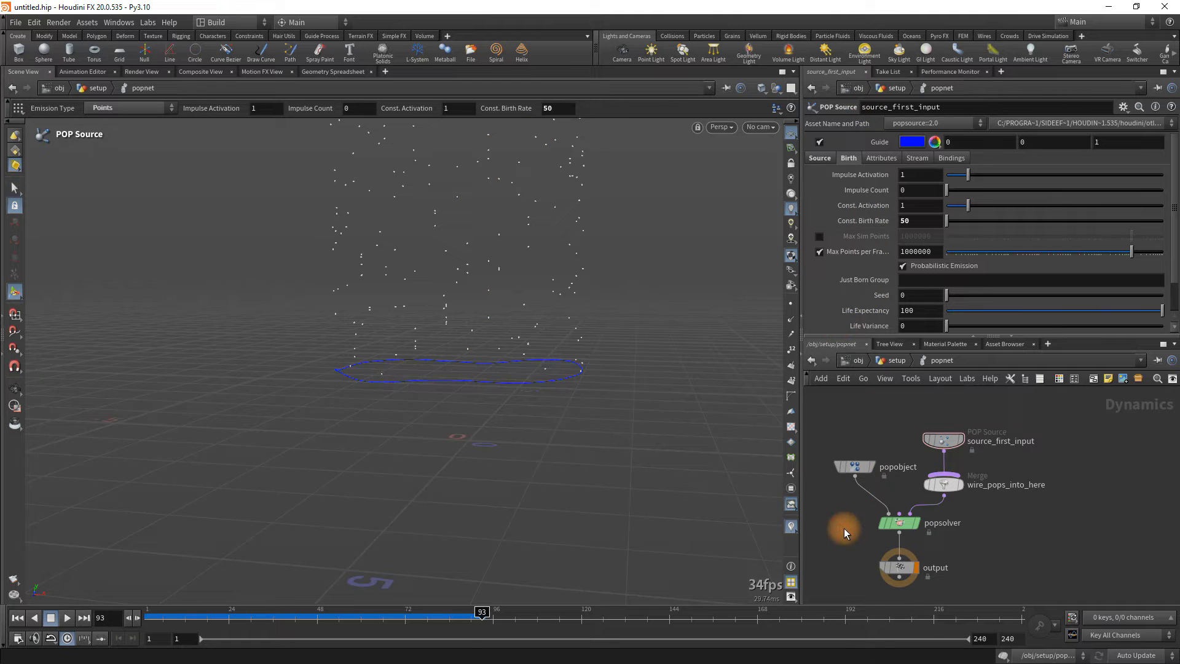
{"action": "key", "text": "ctrl+Up"}
{"action": "key", "text": "Up"}
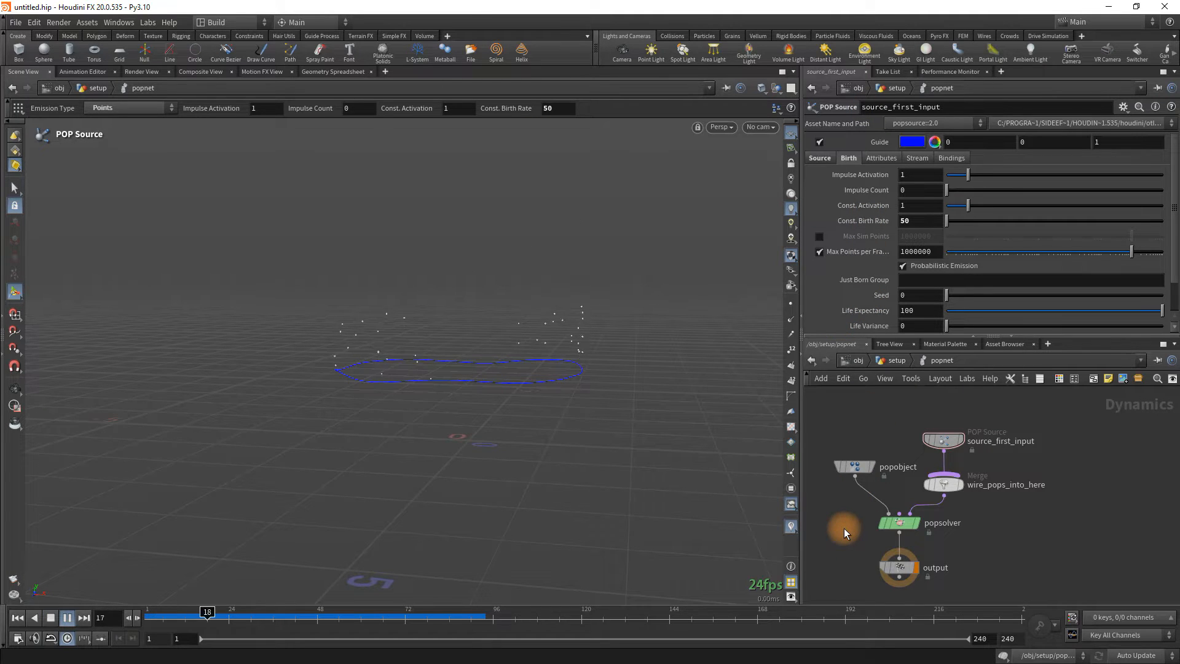
{"action": "key", "text": "ctrl+Up"}
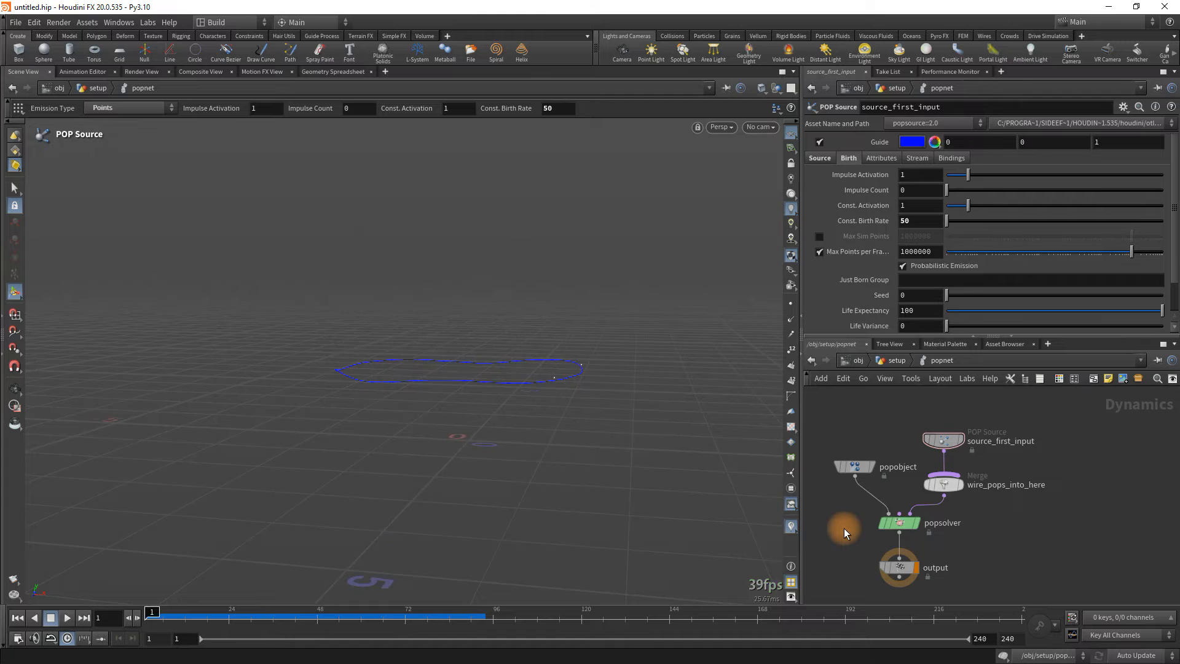
{"action": "key", "text": "Up"}
{"action": "key", "text": "ctrl+Up"}
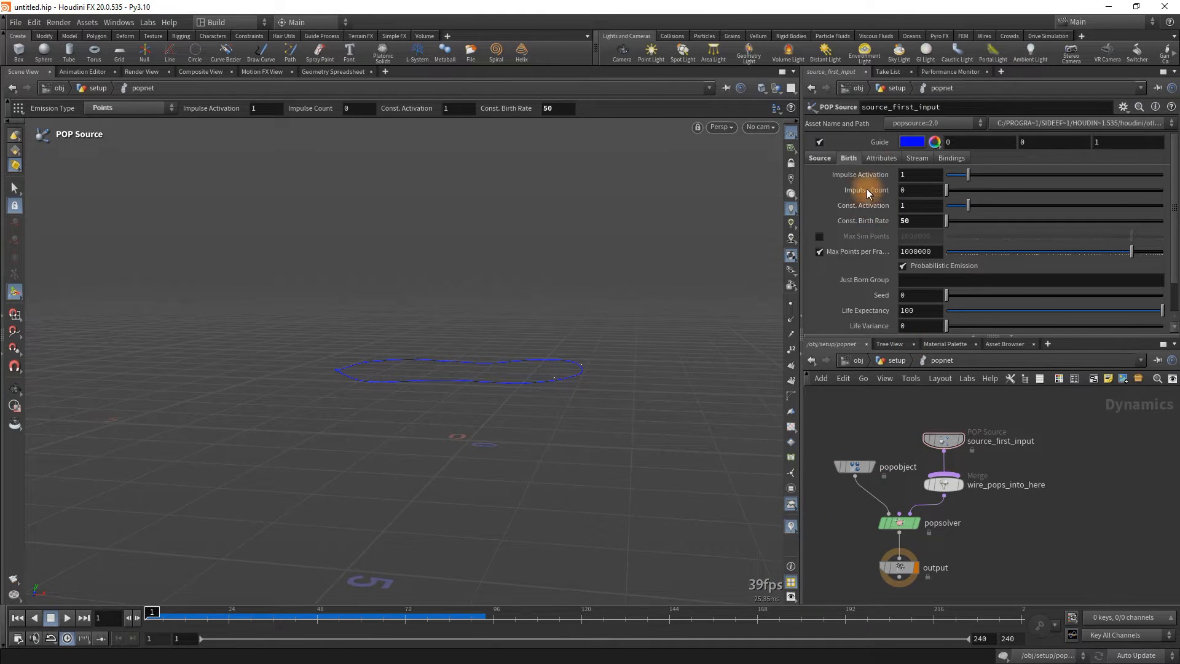
Try an Inherit Velocity of 0.1 on the POP Source, settle on 0.2, and rewind the simulation to the first frame.
{"action": "left_click", "coordinate": [879, 158]}
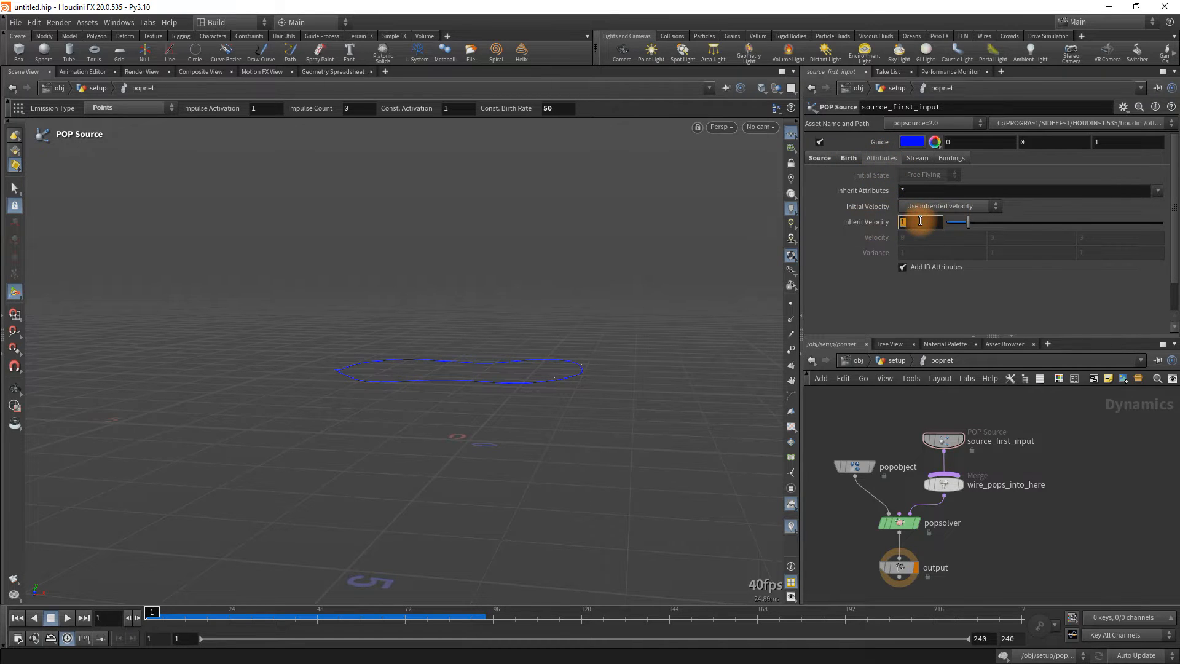
{"action": "key", "text": "Return"}
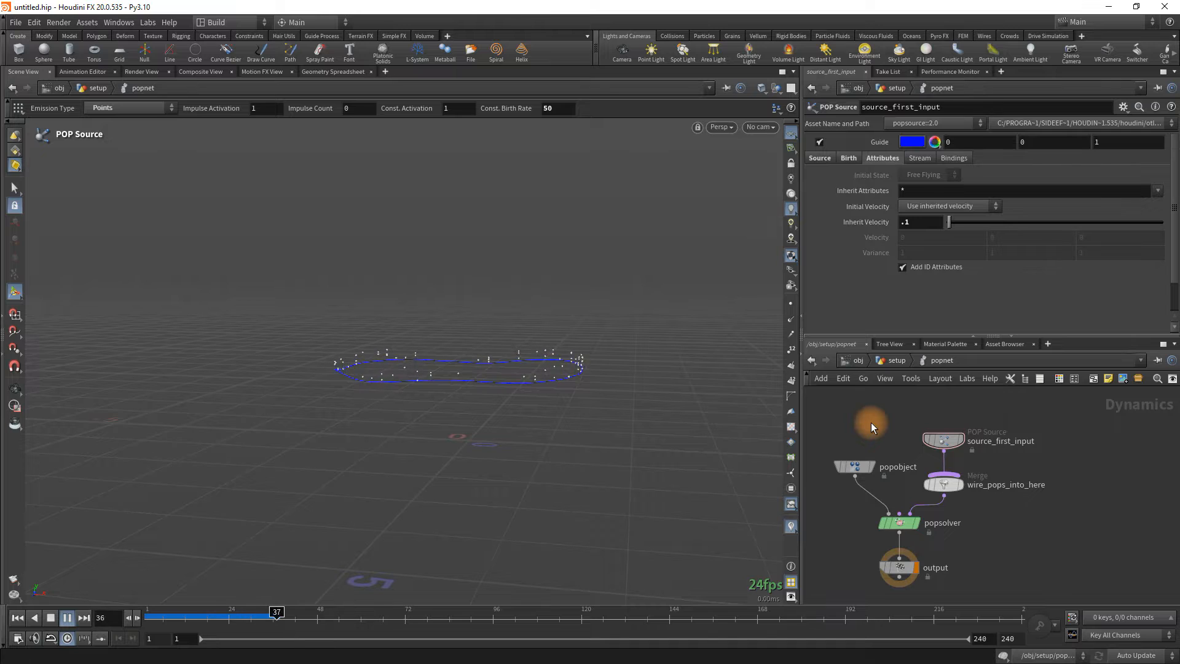
{"action": "scroll", "coordinate": [928, 225], "scroll_direction": "up", "scroll_amount": 1}
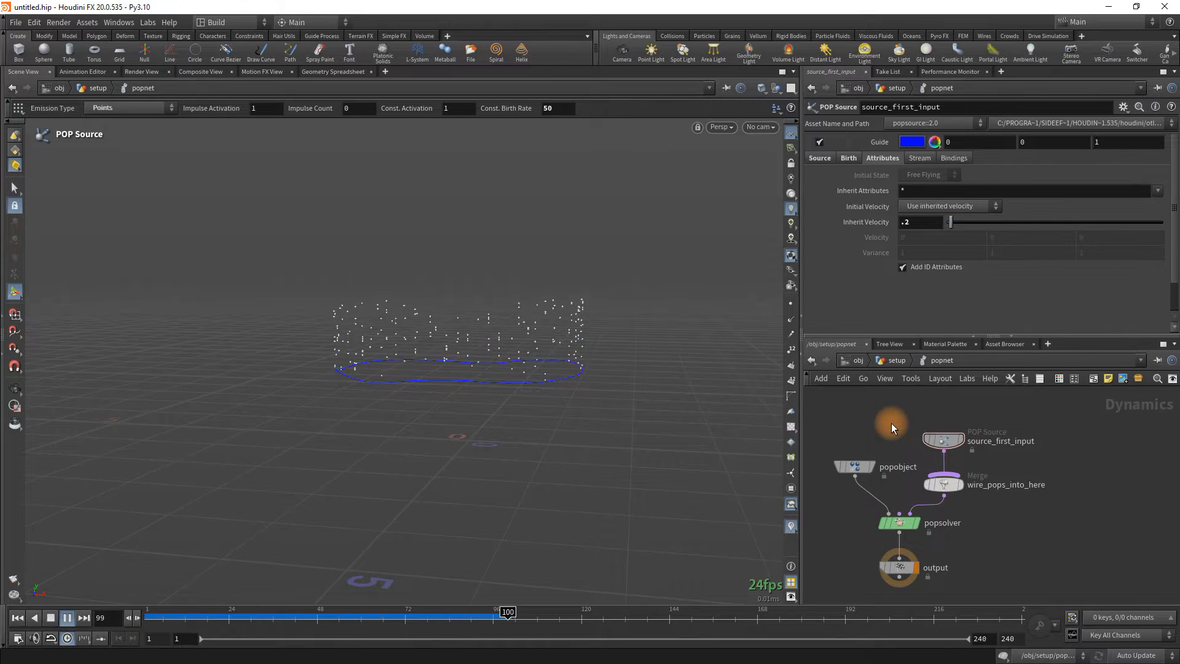
{"action": "key", "text": "ctrl+Up"}
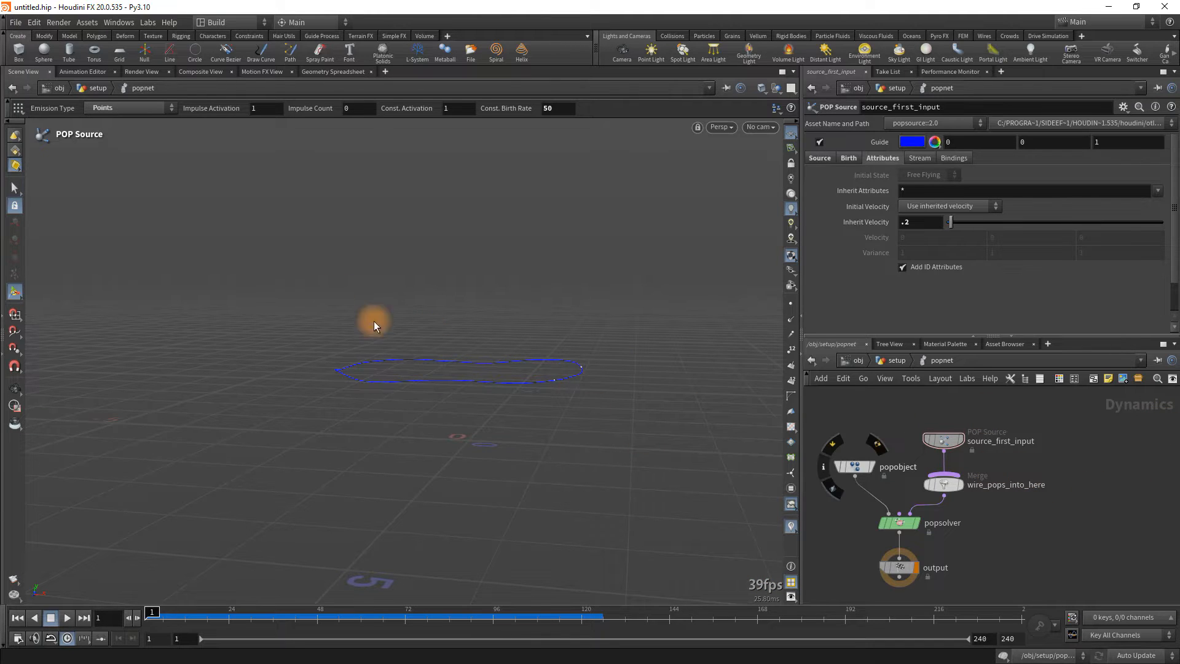
Play the emission while viewing the ring from above and from the side, and return to the first frame.
{"action": "left_click_drag", "start_coordinate": [491, 372], "coordinate": [508, 449], "text": "alt"}
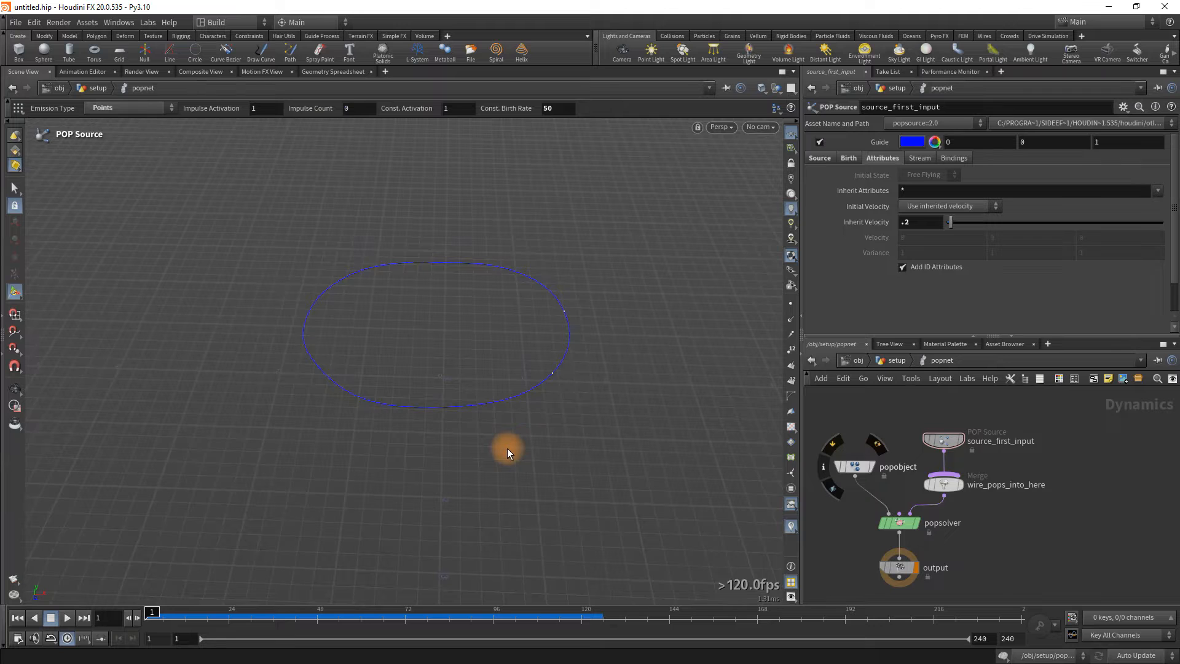
{"action": "key", "text": "Up"}
{"action": "left_click_drag", "start_coordinate": [426, 360], "coordinate": [447, 186], "text": "alt"}
{"action": "key", "text": "Return"}
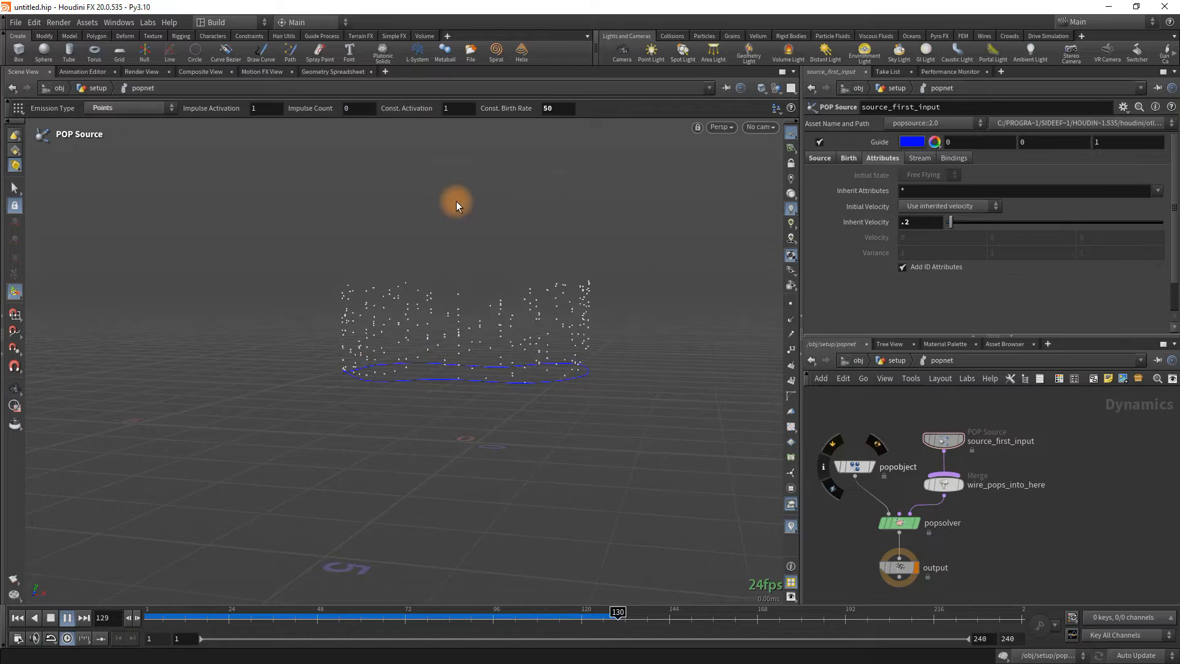
{"action": "key", "text": "ctrl+Up"}
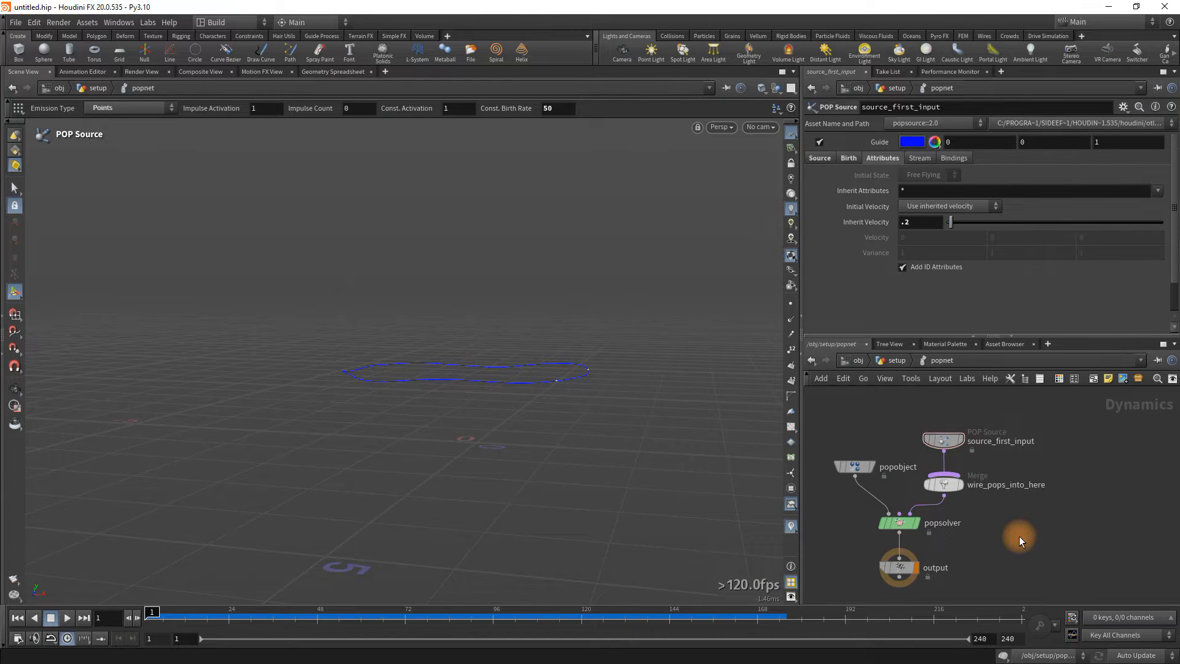
Insert a POP Attract node between source_first_input and the wire_pops_into_here merge.
{"action": "key", "text": "Tab"}
{"action": "type", "text": "att"}
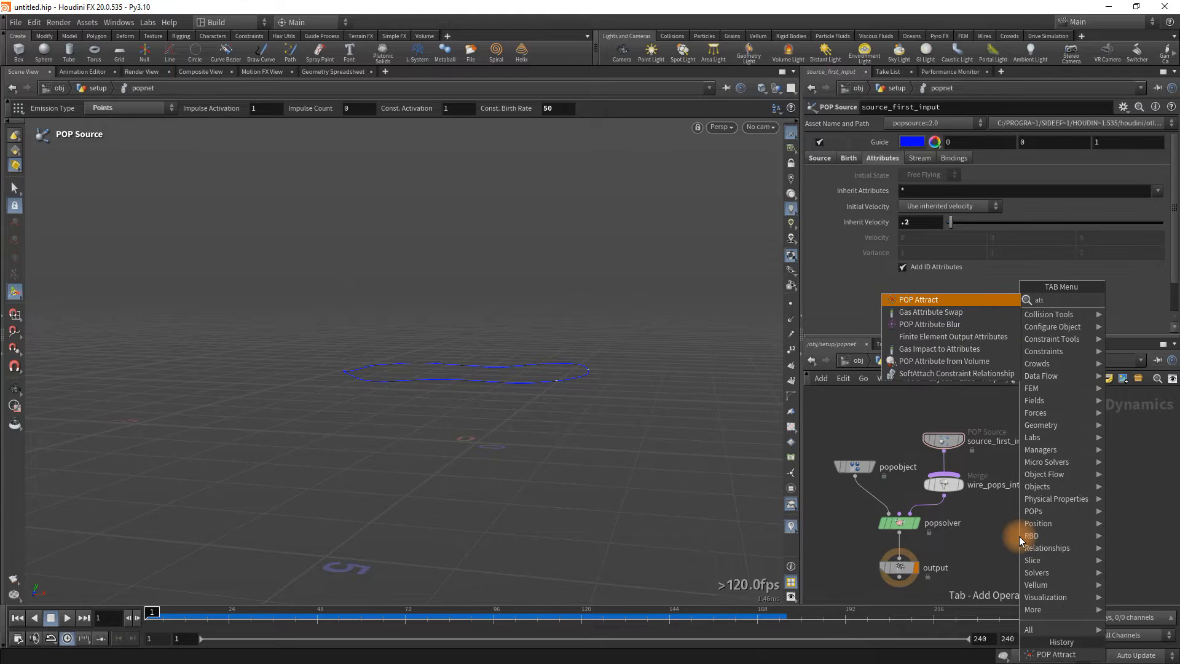
{"action": "key", "text": "Return"}
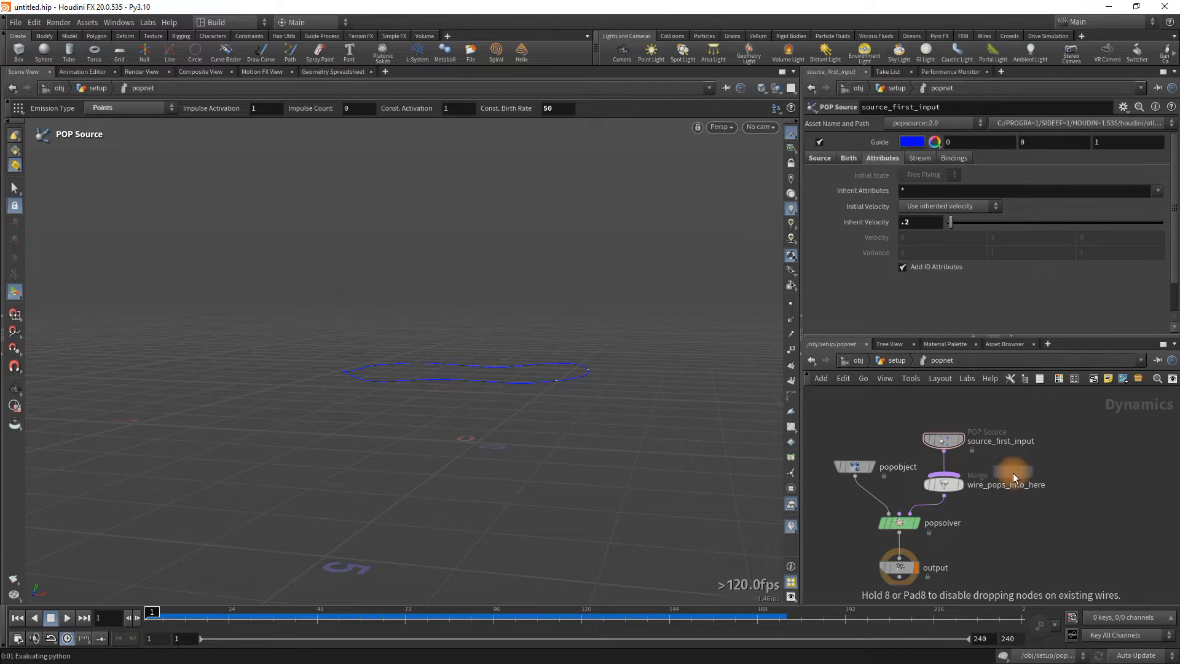
{"action": "left_click", "coordinate": [946, 466]}
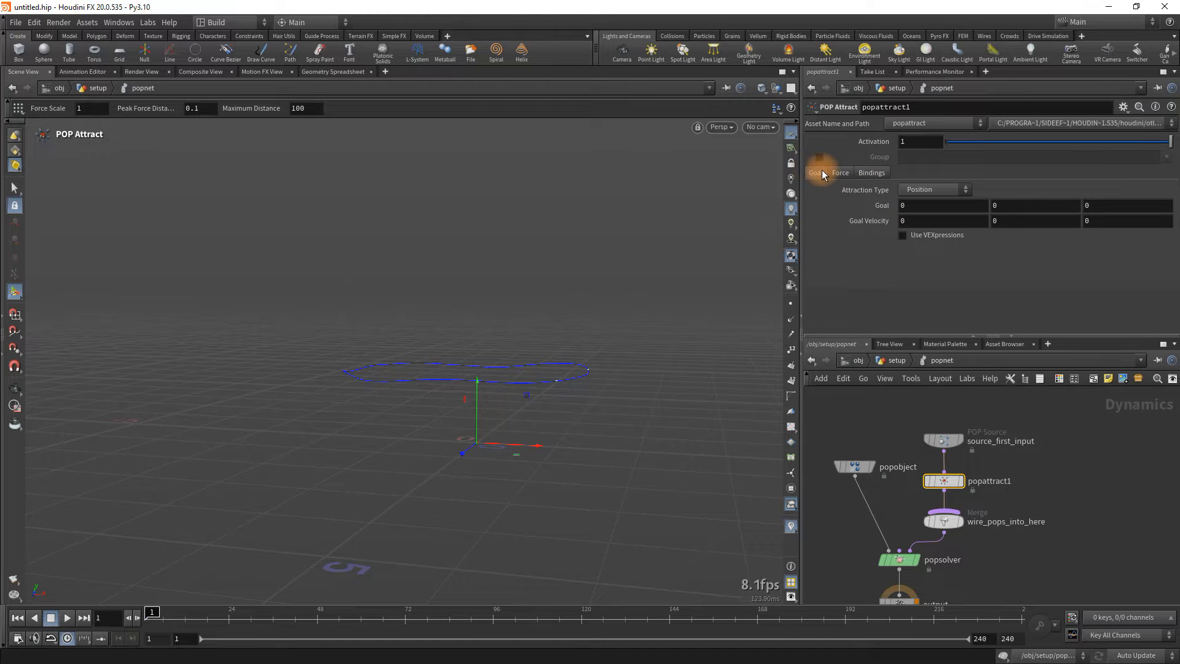
Keep the POP Attract's Attraction Type at Position and set its Goal Y value to 2.
{"action": "left_click", "coordinate": [935, 188]}
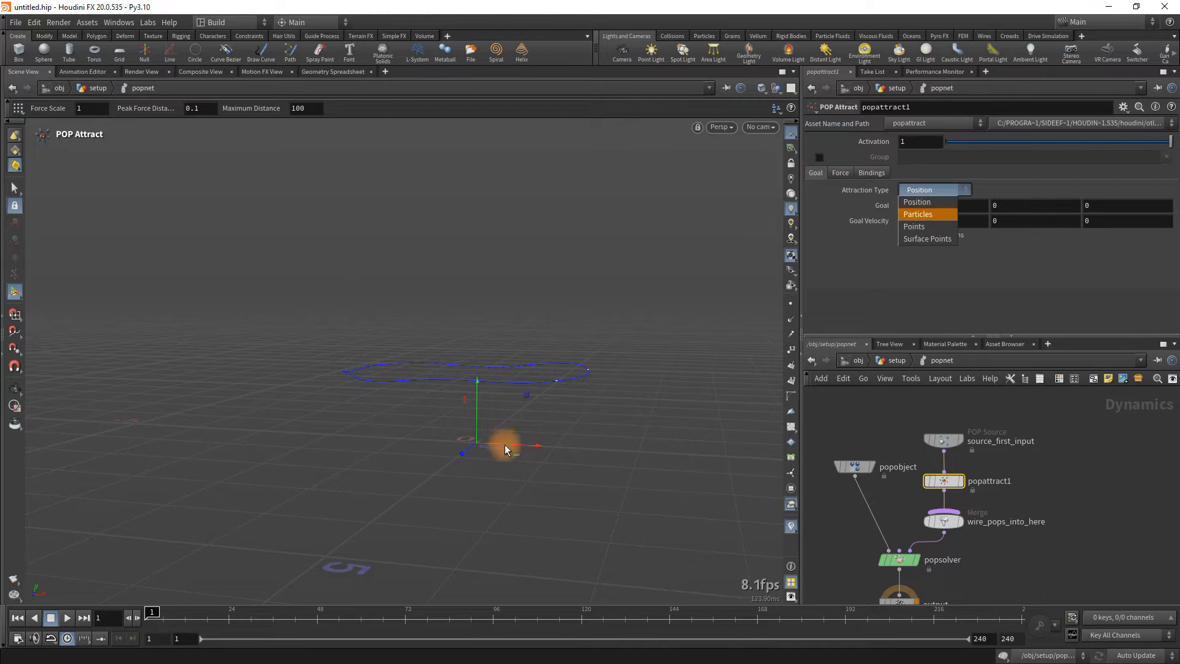
{"action": "left_click", "coordinate": [488, 384]}
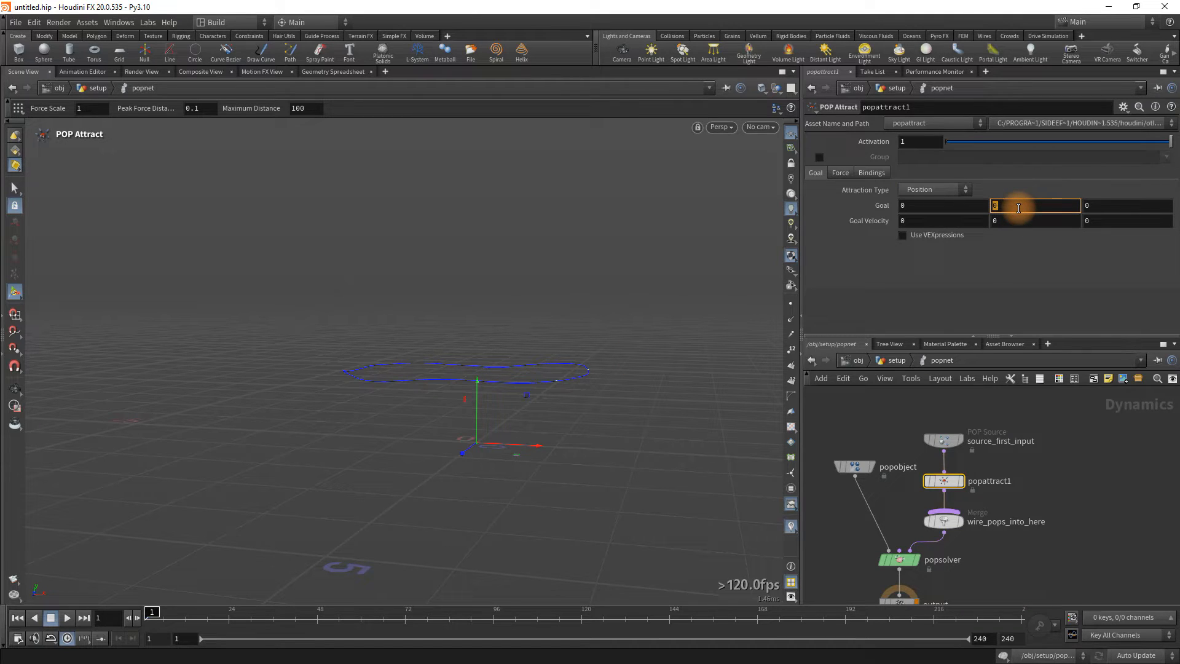
{"action": "key", "text": "Return"}
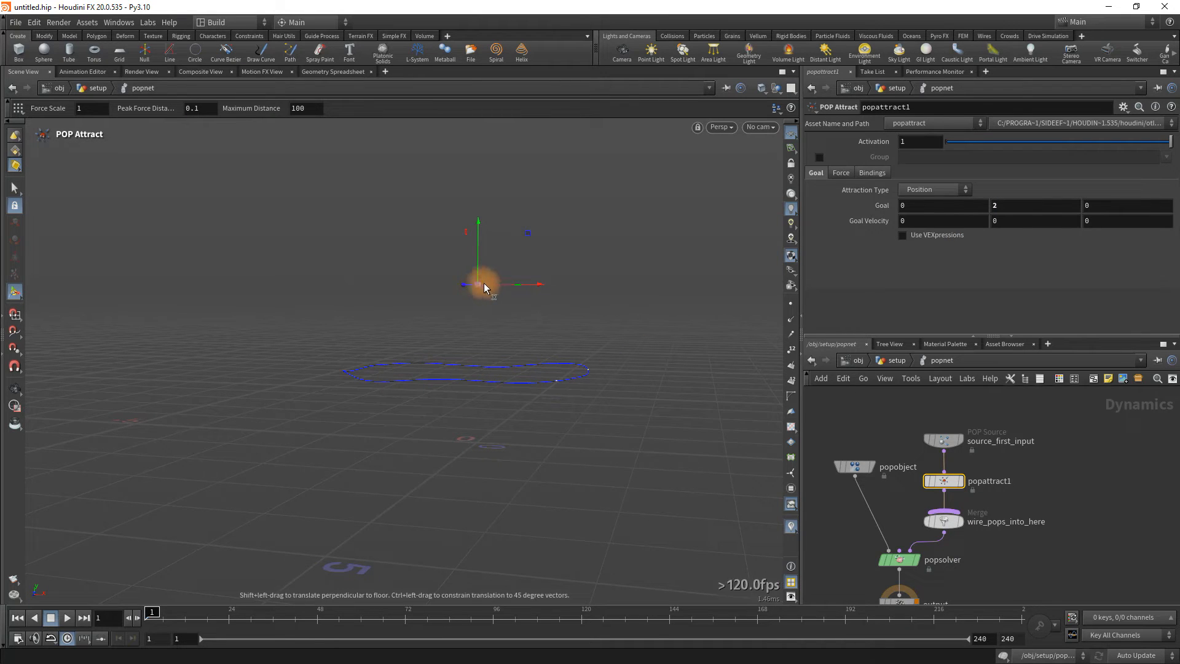
Set the POP Attract's Force Method to Follow.
{"action": "left_click", "coordinate": [840, 172]}
{"action": "left_click", "coordinate": [923, 190]}
{"action": "left_click", "coordinate": [920, 217]}
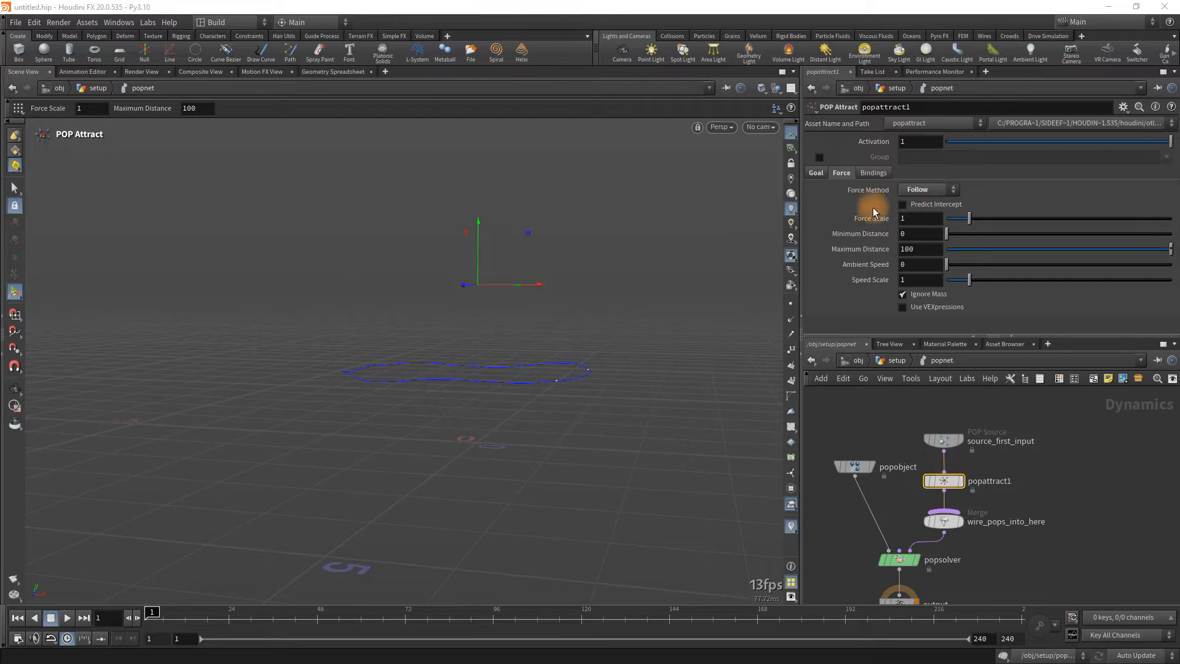
{"action": "mouse_move", "coordinate": [860, 219]}
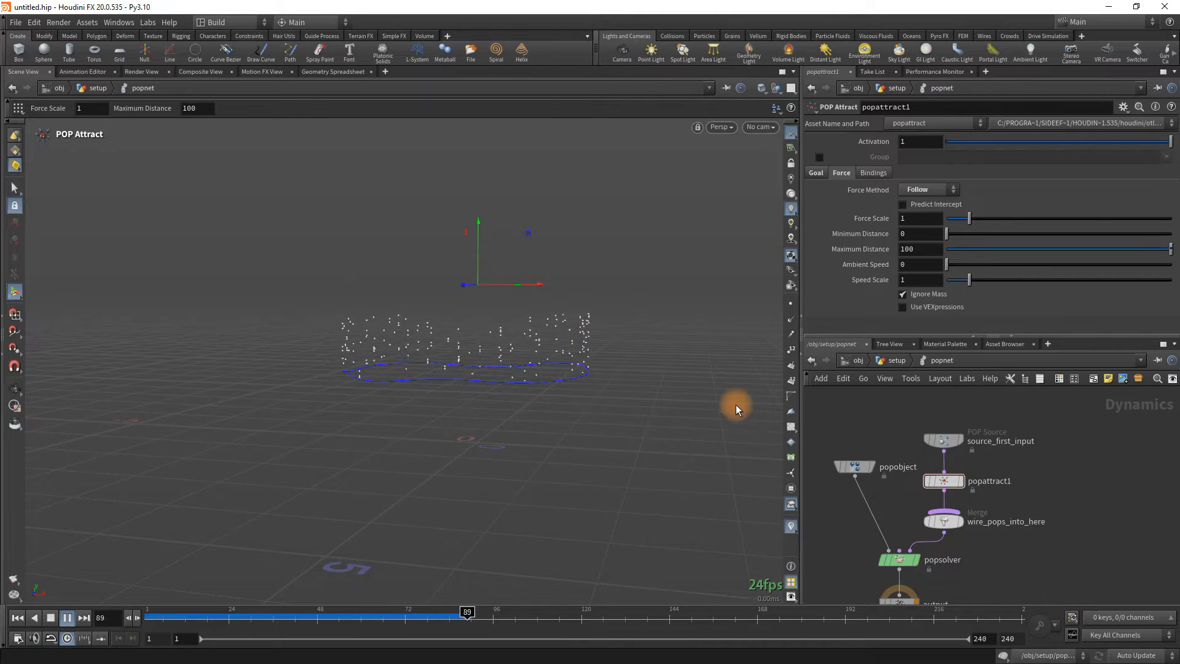
Try a Maximum Distance of 5 for the POP Attract force during playback, and reduce it to 3.
{"action": "left_click", "coordinate": [930, 250]}
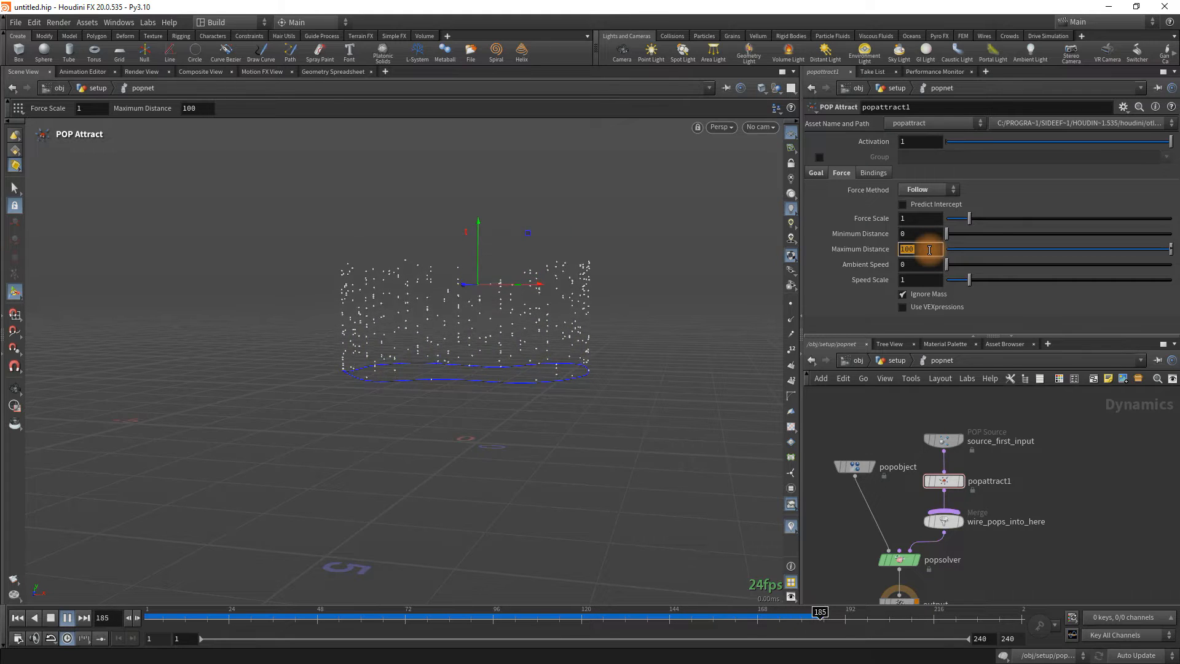
{"action": "type", "text": "5"}
{"action": "key", "text": "Return"}
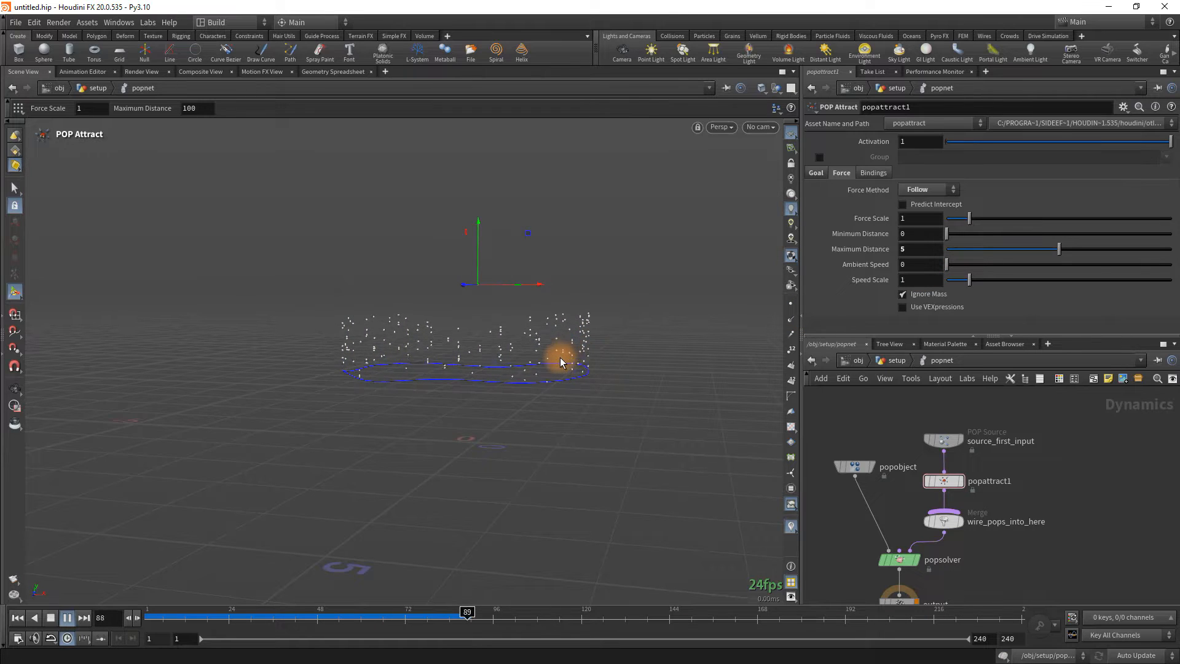
{"action": "left_click", "coordinate": [922, 248]}
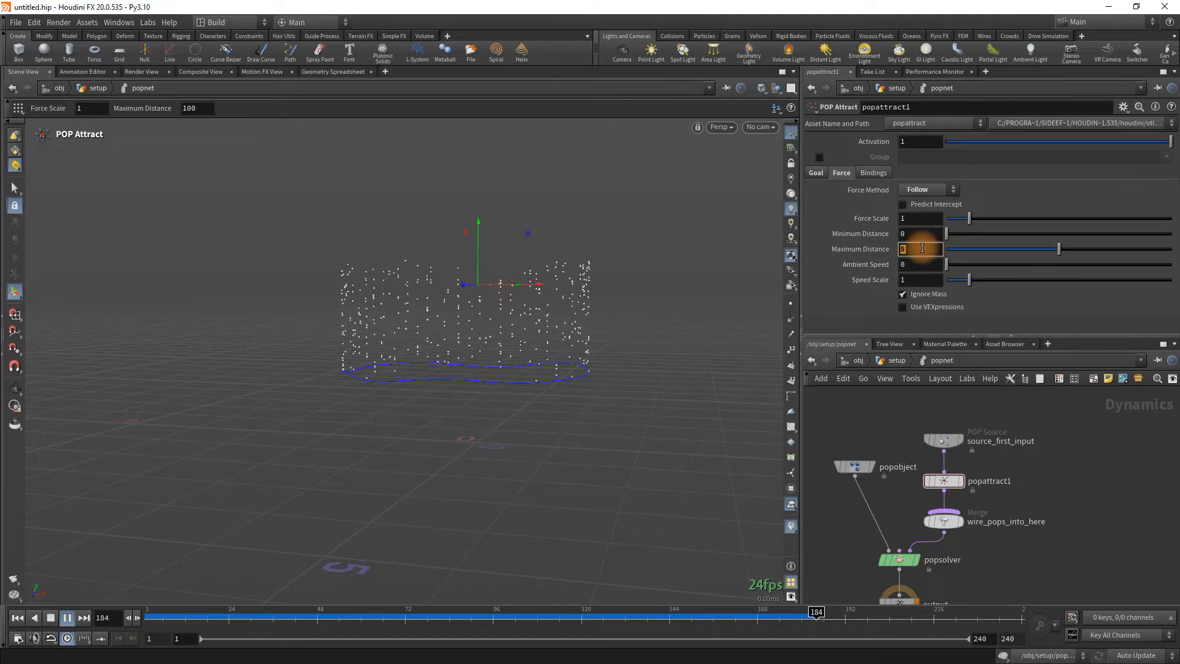
{"action": "type", "text": "3"}
{"action": "key", "text": "Return"}
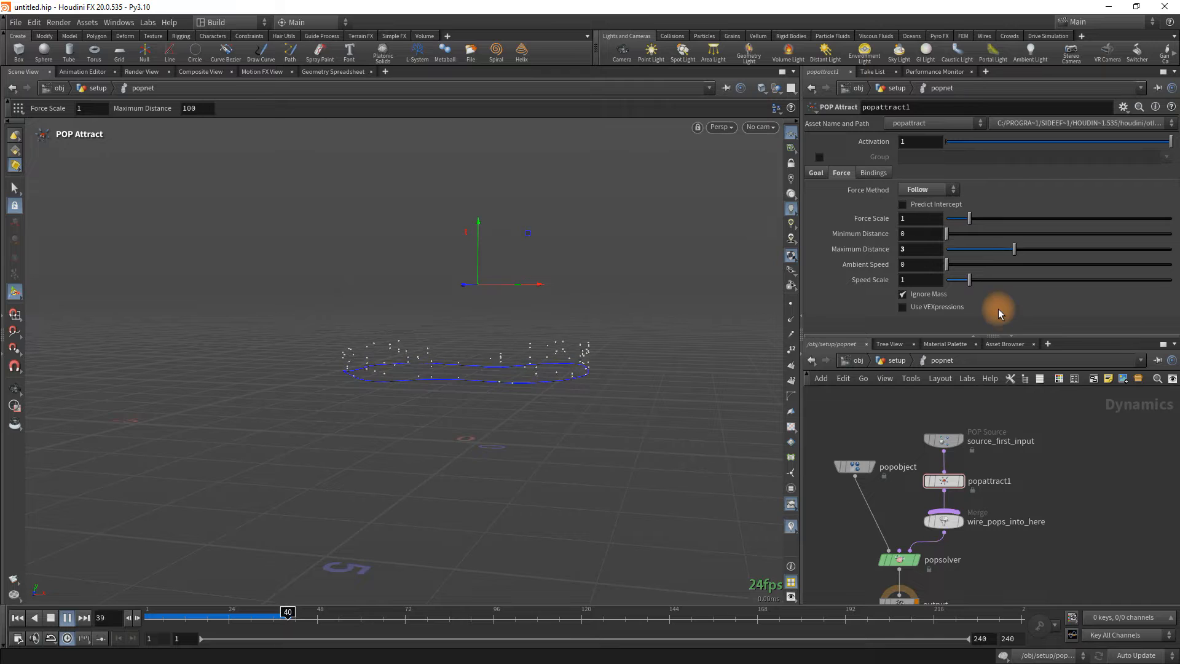
Raise the POP Attract's Force Scale to 2.11 and watch the particles play back.
{"action": "left_click_drag", "start_coordinate": [937, 225], "coordinate": [994, 223]}
{"action": "key", "text": "Escape"}
{"action": "left_click_drag", "start_coordinate": [418, 328], "coordinate": [527, 362]}
{"action": "key", "text": "Return"}
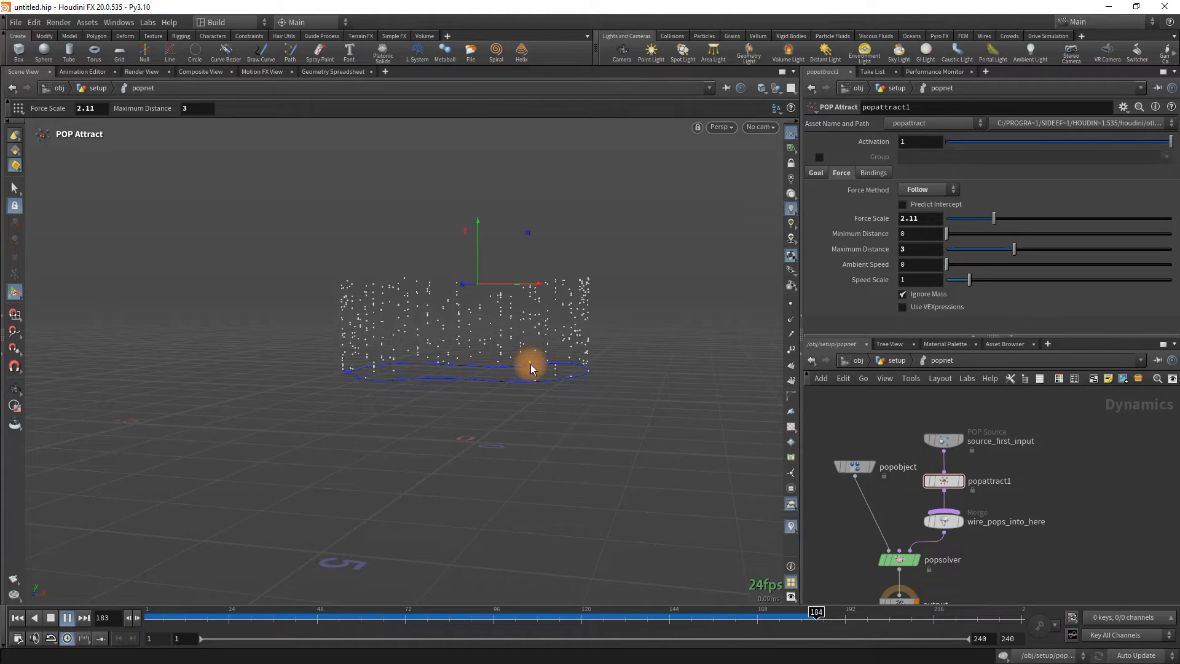
Lower the POP Attract's Goal Y value to 1.
{"action": "left_click", "coordinate": [816, 173]}
{"action": "type", "text": "1"}
{"action": "key", "text": "Return"}
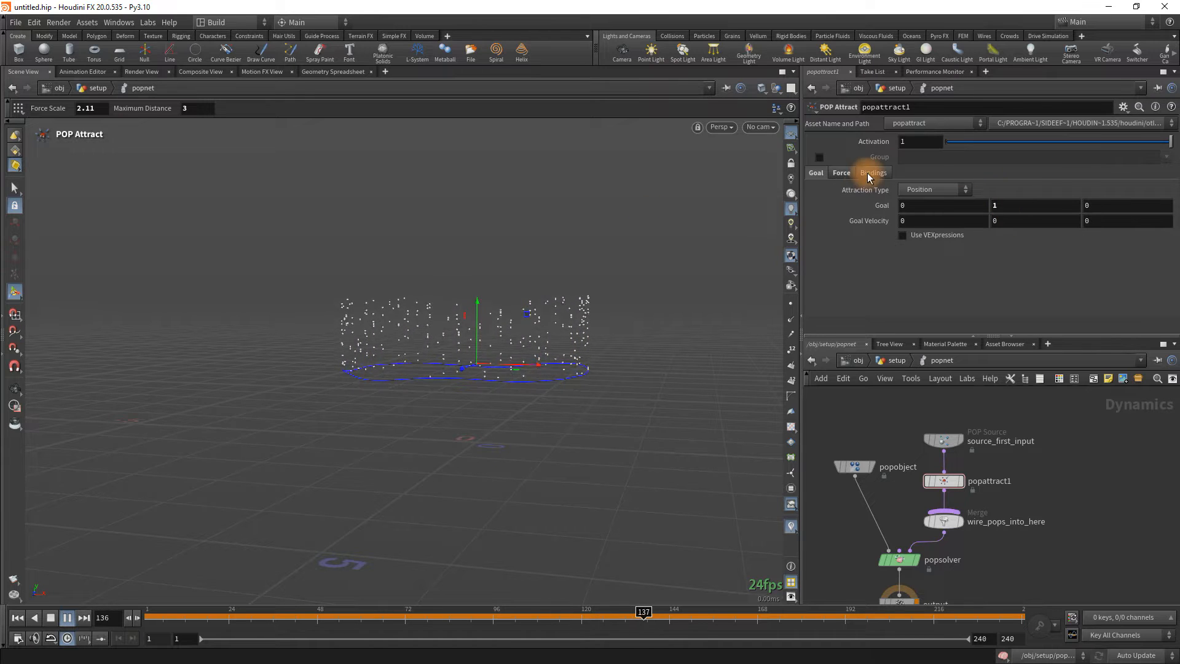
Review the Force Method choices, keeping Follow, and return the simulation to the first frame.
{"action": "left_click", "coordinate": [843, 175]}
{"action": "left_click", "coordinate": [937, 192]}
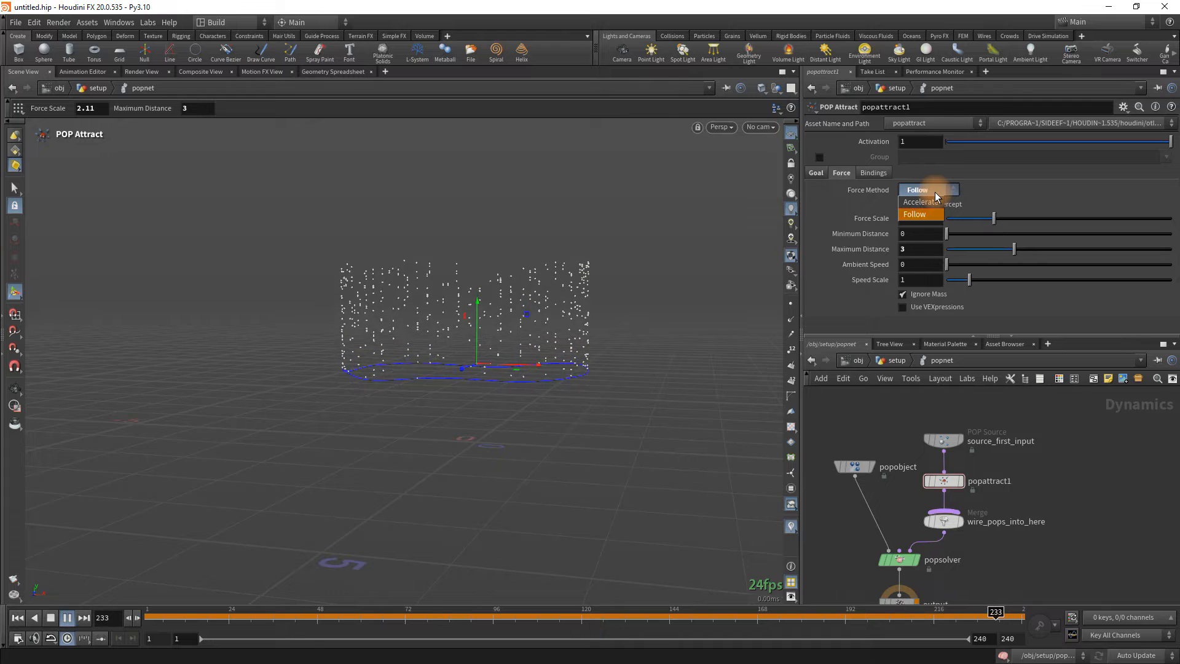
{"action": "left_click", "coordinate": [936, 211]}
{"action": "left_click", "coordinate": [934, 190]}
{"action": "left_click", "coordinate": [1020, 198]}
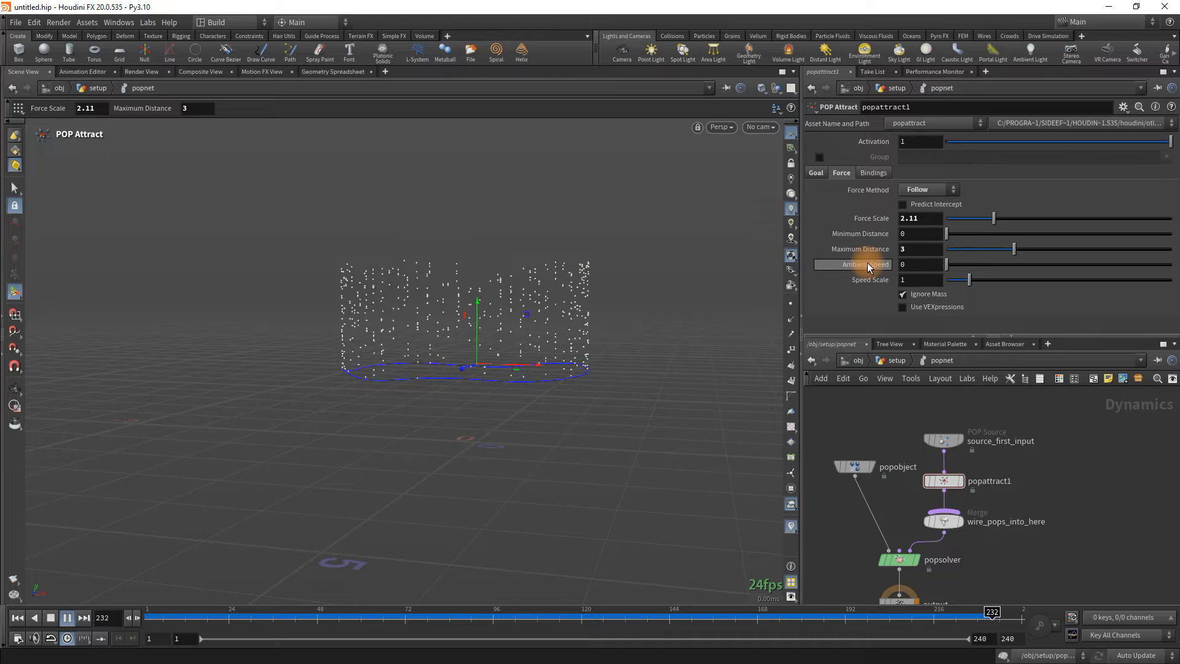
{"action": "key", "text": "Up"}
{"action": "key", "text": "ctrl+Up"}
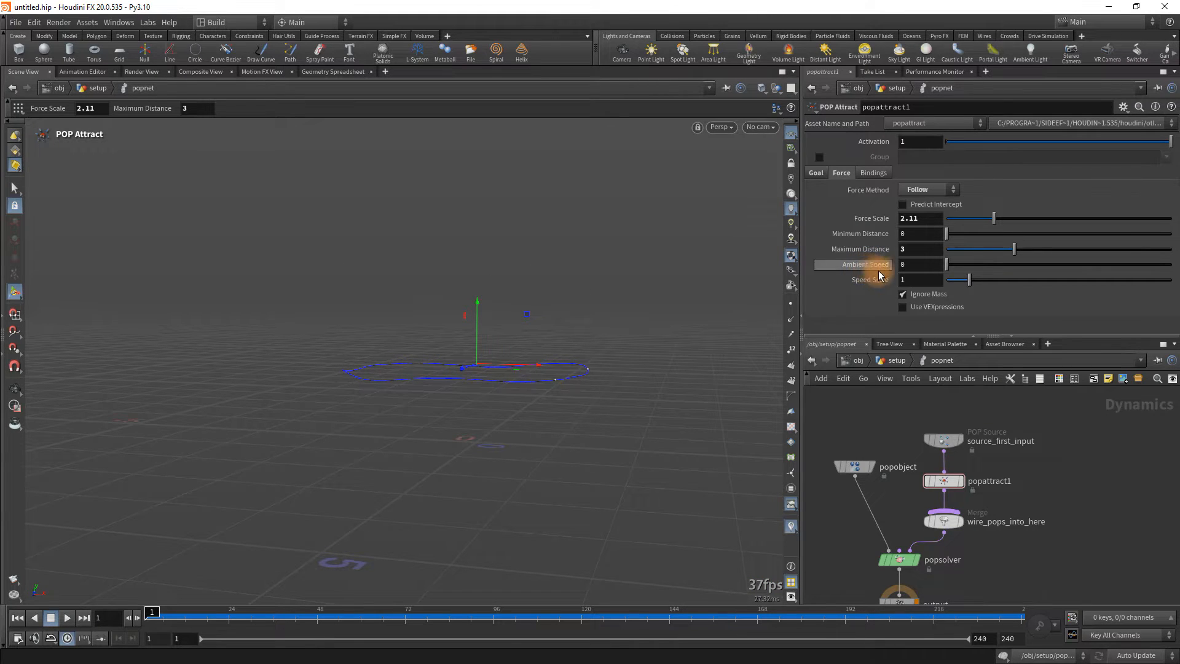
Set the POP Attract's Ambient Speed to 1 and play the simulation.
{"action": "mouse_move", "coordinate": [875, 272]}
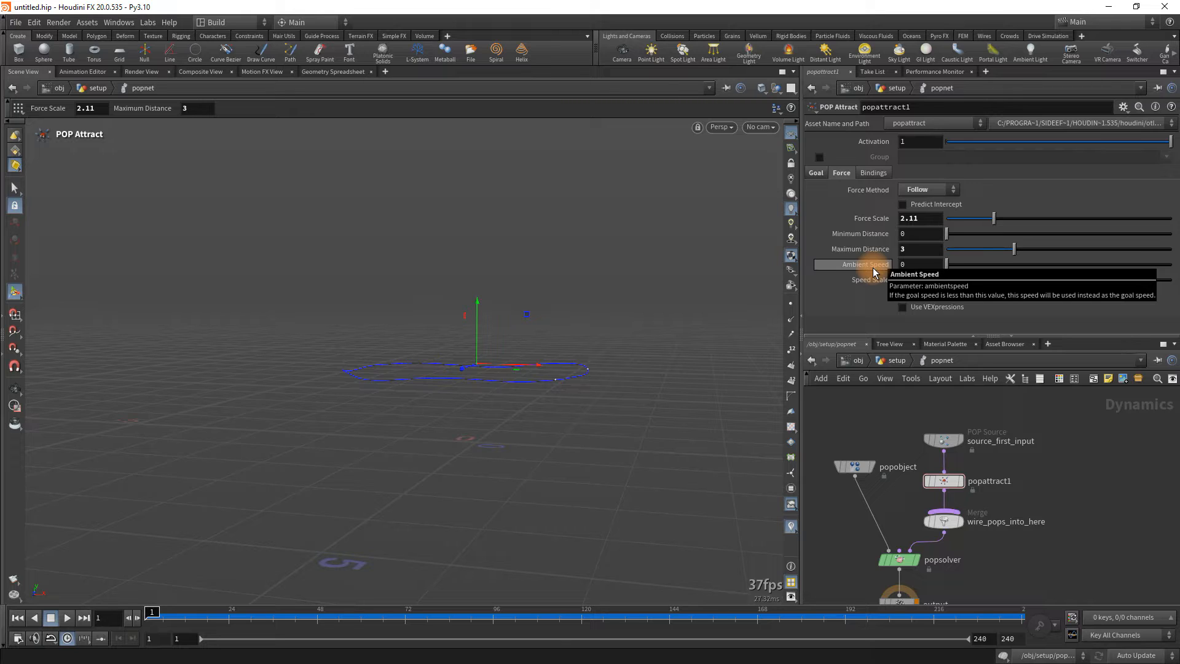
{"action": "left_click", "coordinate": [919, 265]}
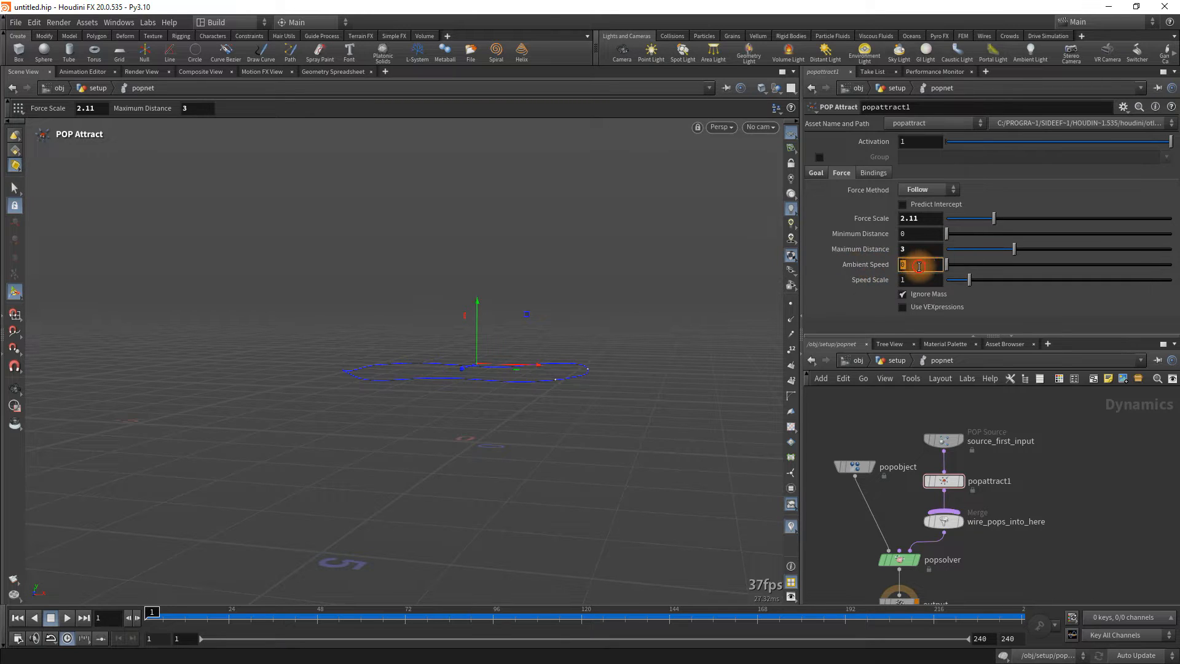
{"action": "type", "text": "1"}
{"action": "key", "text": "Return"}
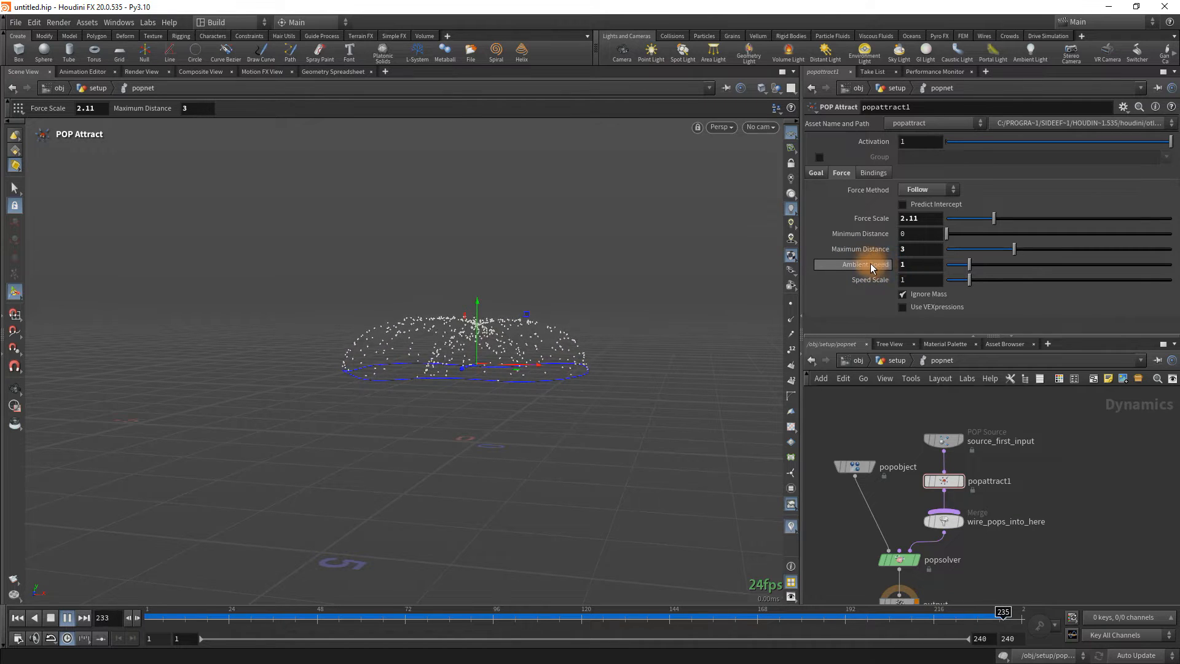
Set the POP Attract's Goal Y value back to 2.
{"action": "left_click", "coordinate": [816, 173]}
{"action": "left_click", "coordinate": [1028, 205]}
{"action": "type", "text": "1"}
{"action": "key", "text": "Return"}
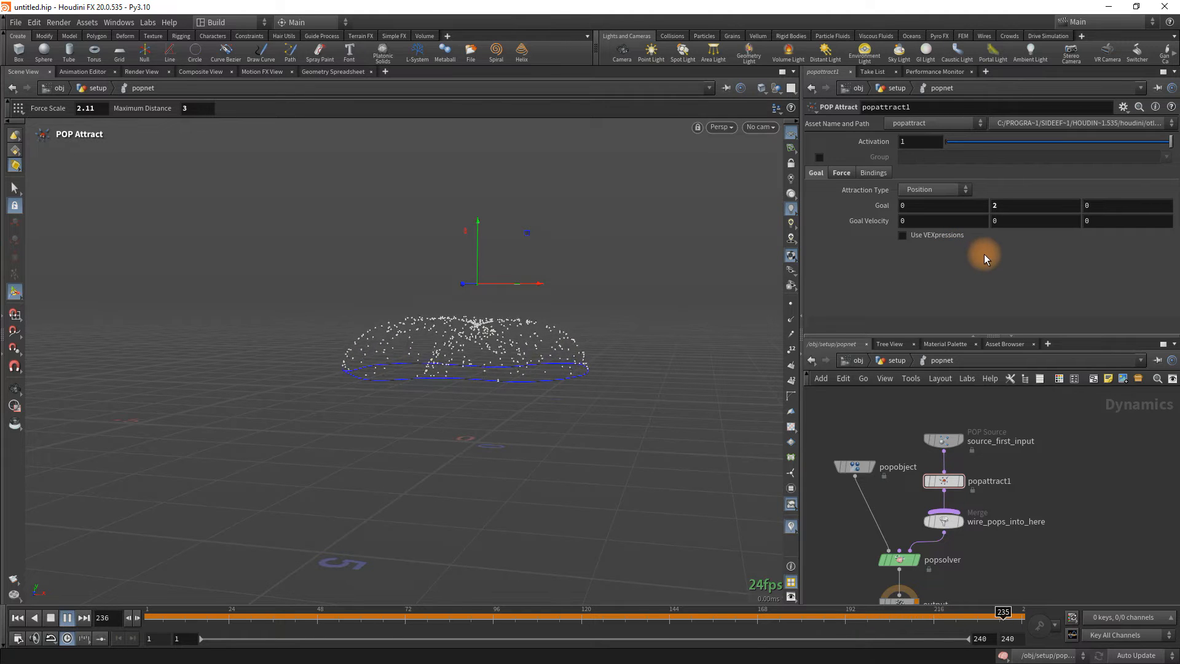
Set the POP Attract's Force Scale to 1.5.
{"action": "left_click", "coordinate": [851, 173]}
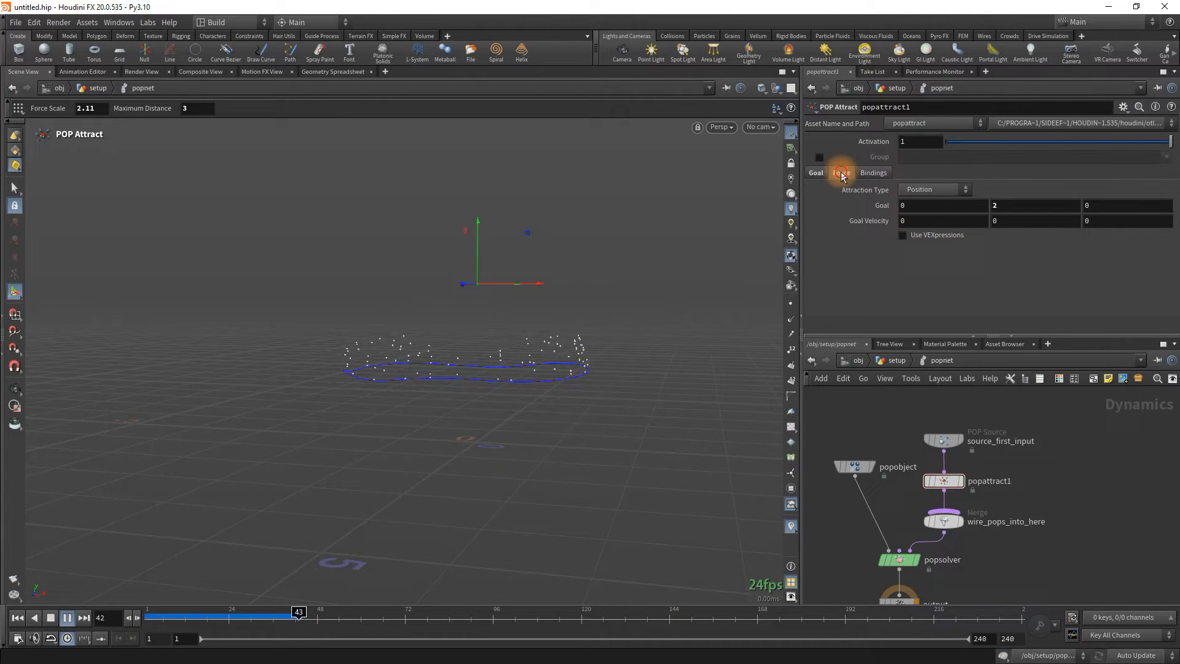
{"action": "left_click", "coordinate": [932, 220]}
{"action": "double_click", "coordinate": [933, 219]}
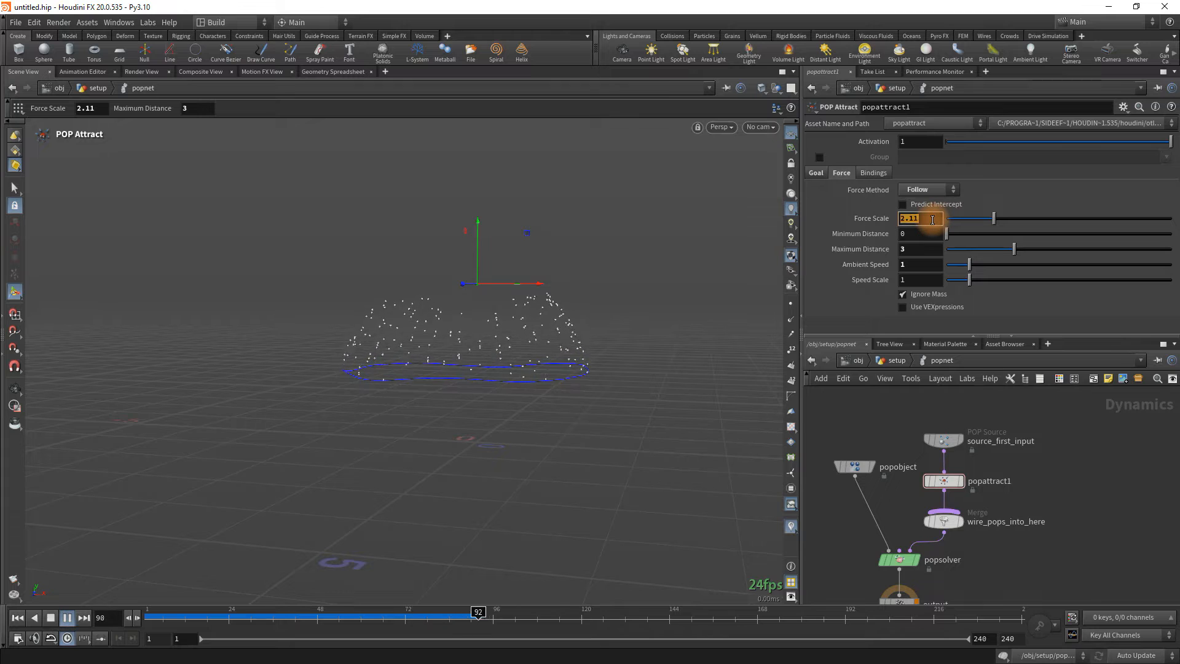
{"action": "type", "text": "1.5"}
{"action": "key", "text": "Return"}
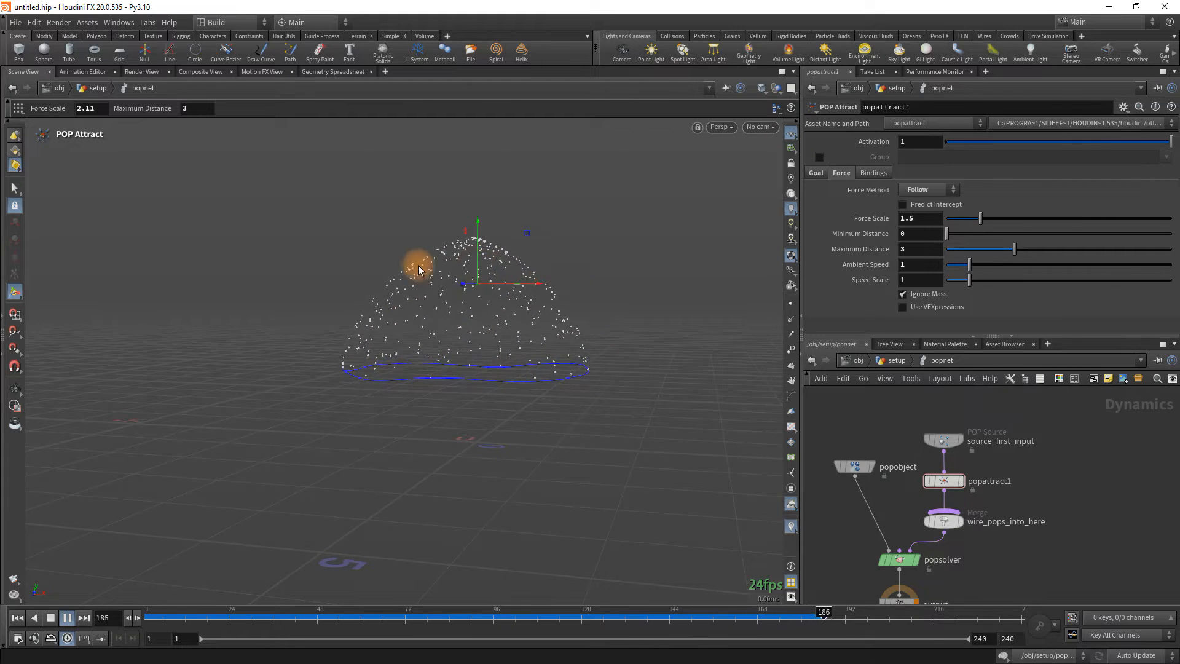
In the POP Source's birth settings, set the particles' Life Expectancy to 10.
{"action": "left_click", "coordinate": [929, 438]}
{"action": "left_click", "coordinate": [865, 157]}
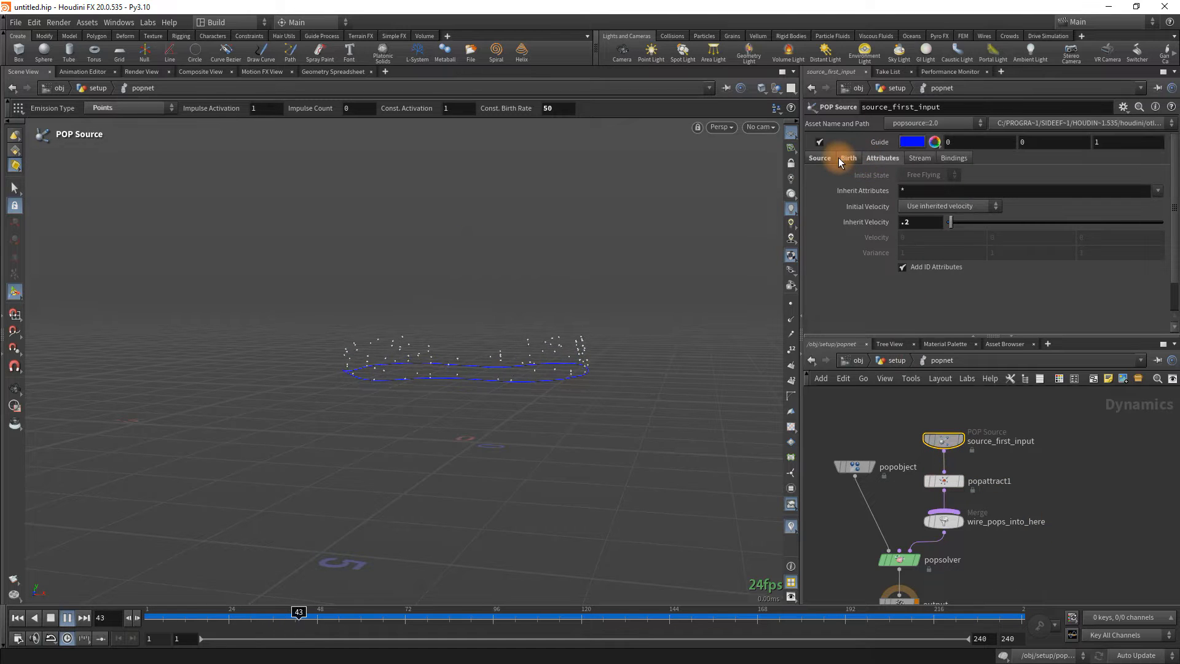
{"action": "left_click", "coordinate": [839, 157]}
{"action": "scroll", "coordinate": [892, 264], "scroll_direction": "down", "scroll_amount": 2}
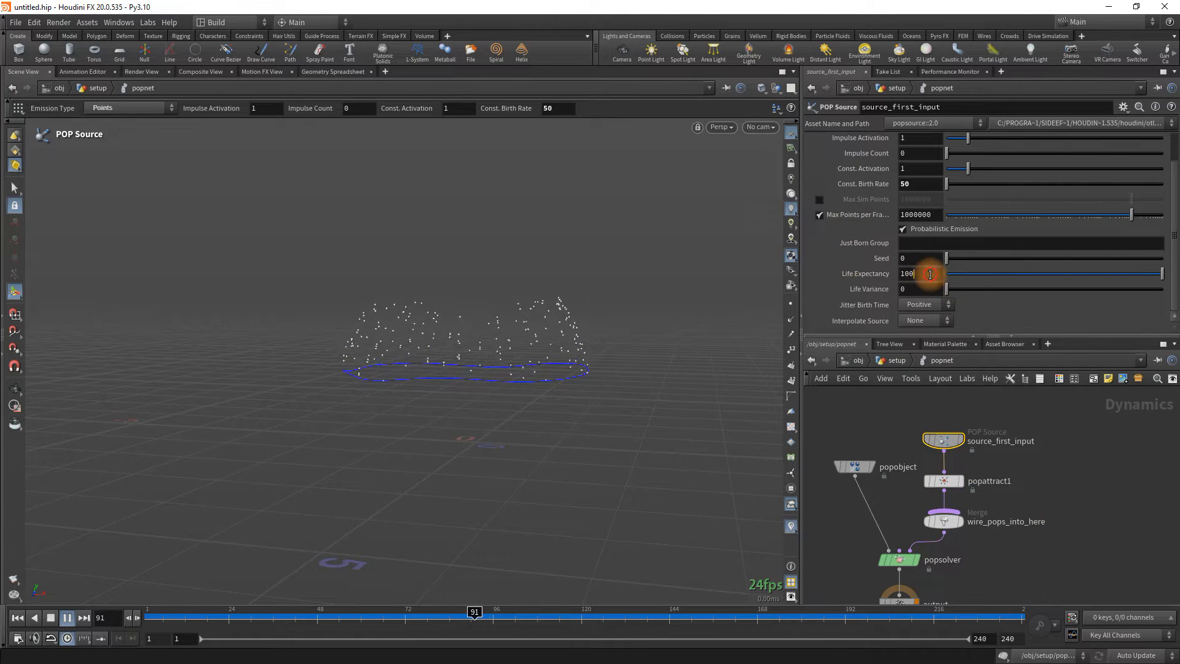
{"action": "double_click", "coordinate": [922, 271]}
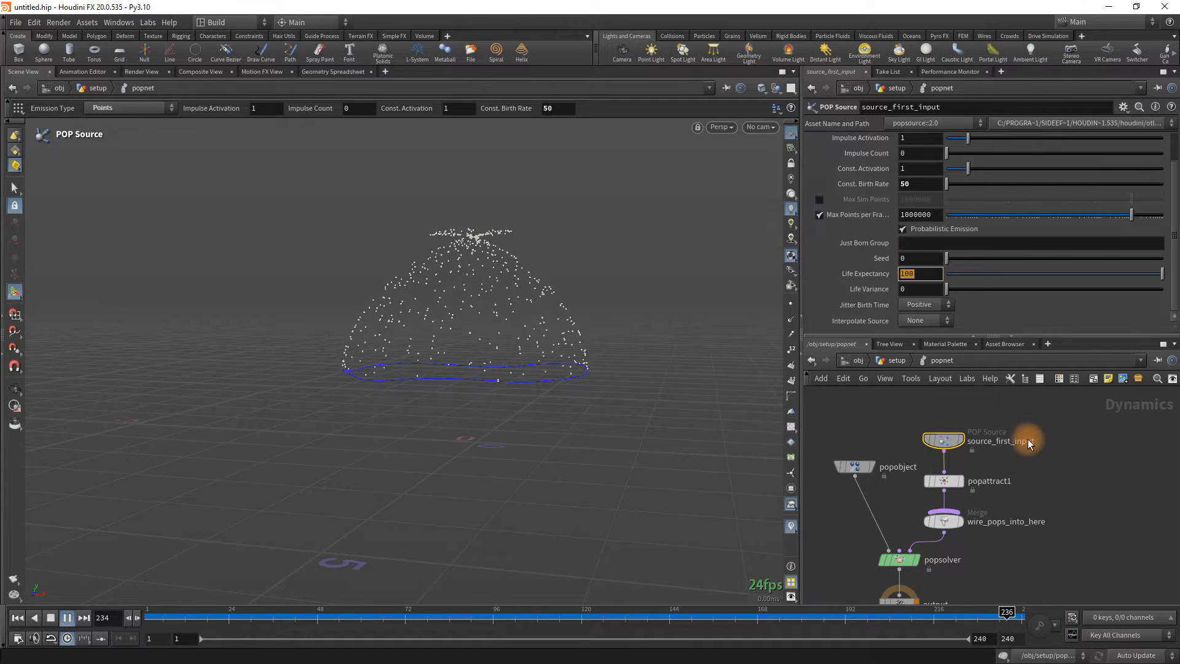
{"action": "left_click", "coordinate": [924, 274]}
{"action": "left_click", "coordinate": [924, 274]}
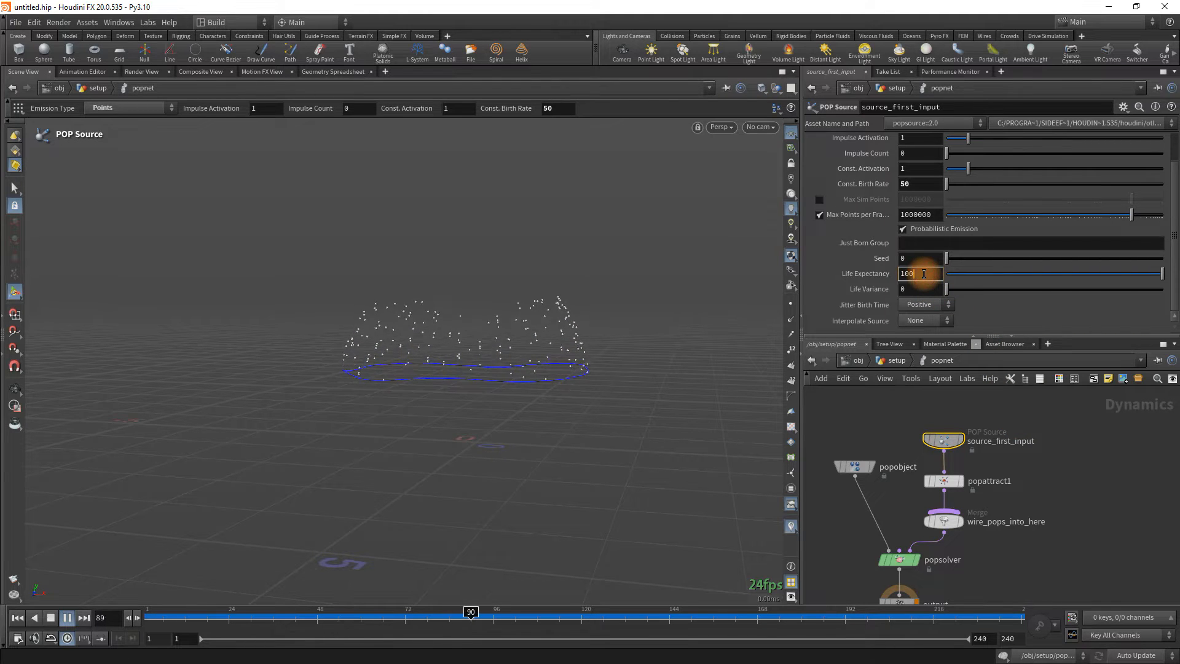
{"action": "key", "text": "BackSpace"}
{"action": "key", "text": "Return"}
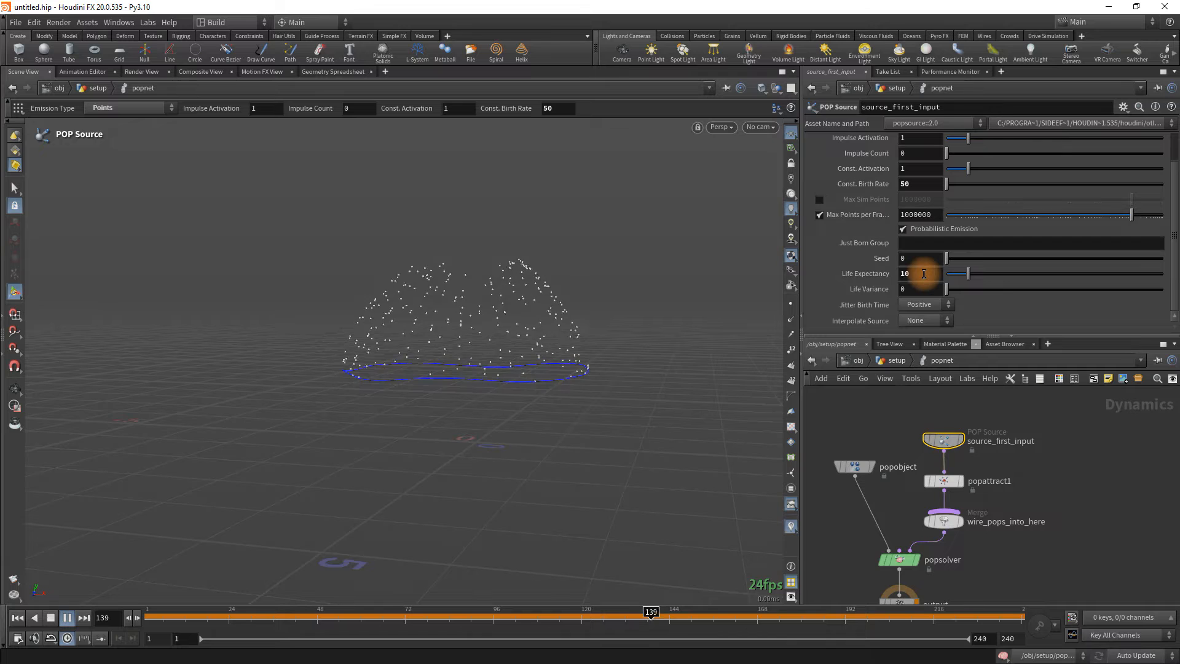
Set the POP Source's Life Variance to 2 and its Life Expectancy to 6.
{"action": "left_click", "coordinate": [911, 289]}
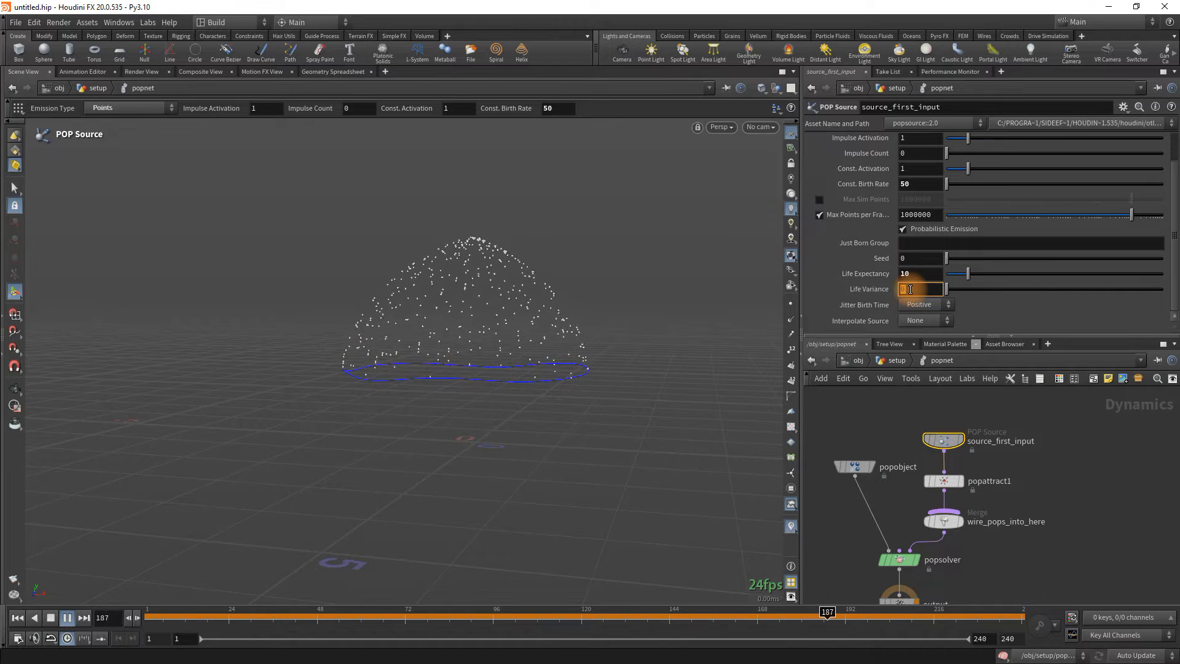
{"action": "type", "text": "2"}
{"action": "key", "text": "Return"}
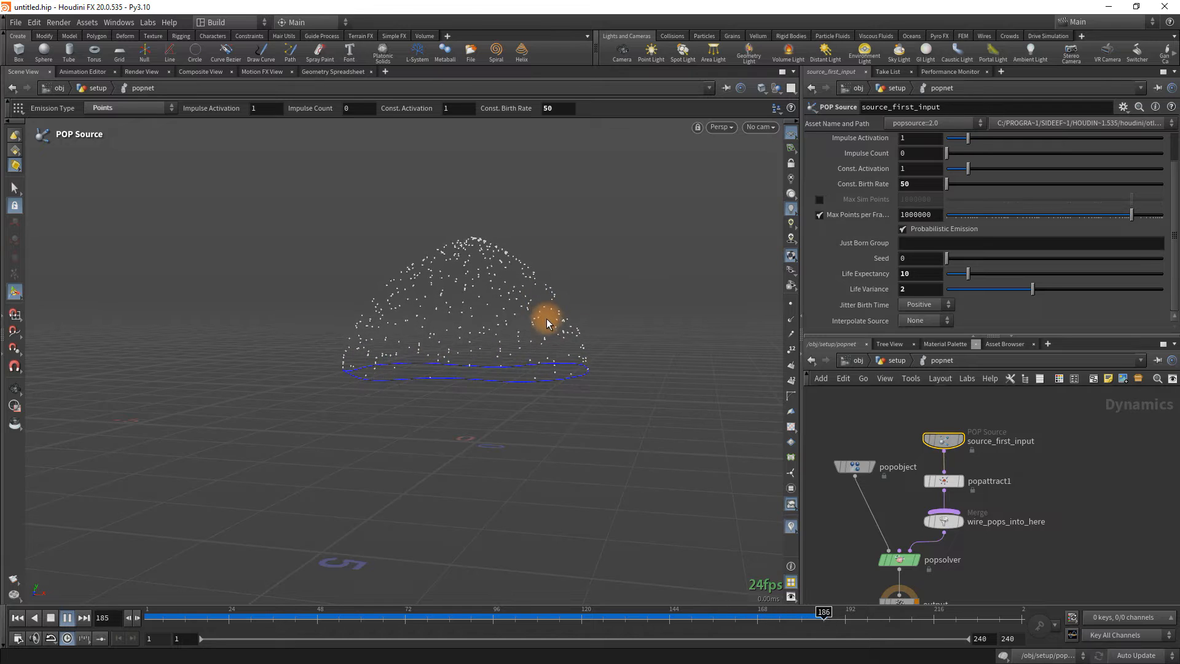
{"action": "left_click", "coordinate": [919, 271]}
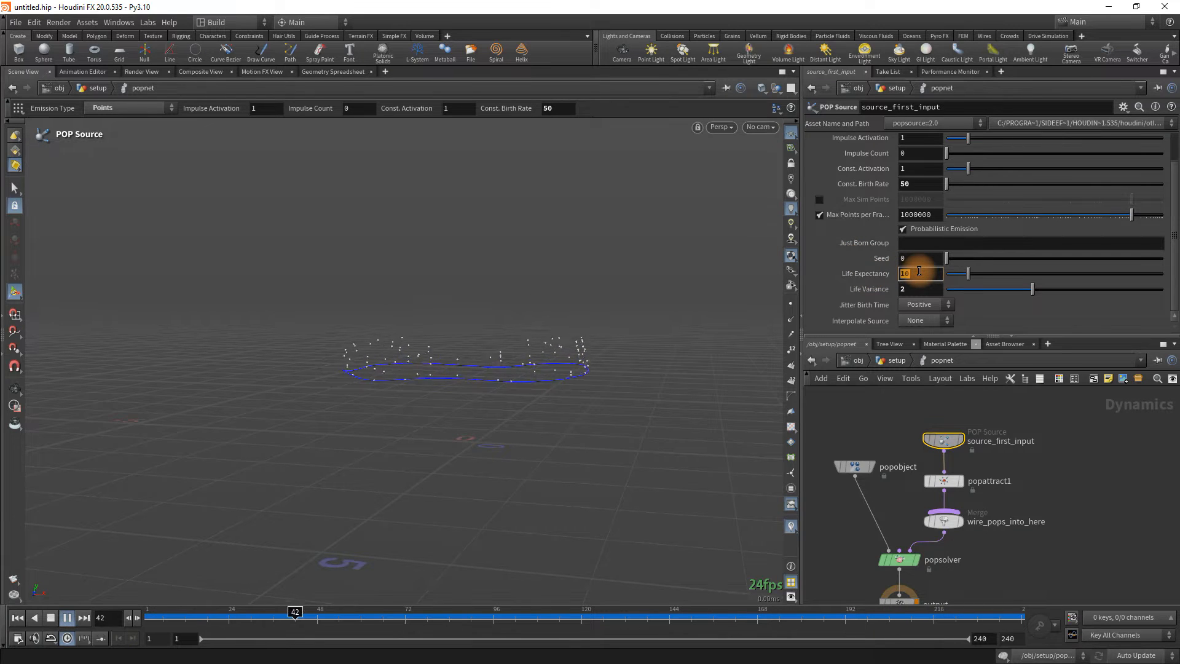
{"action": "type", "text": "6"}
{"action": "key", "text": "Return"}
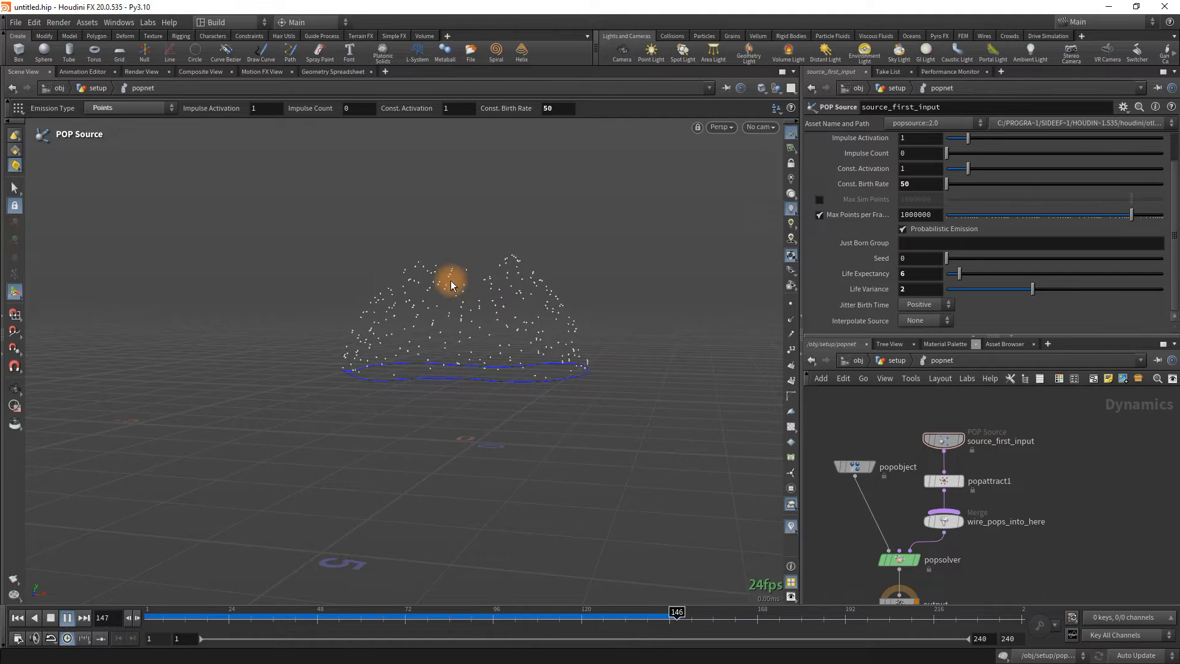
Set the POP Source's Life Variance to 1 and its Life Expectancy to 5.
{"action": "left_click", "coordinate": [920, 290]}
{"action": "type", "text": "1"}
{"action": "key", "text": "Return"}
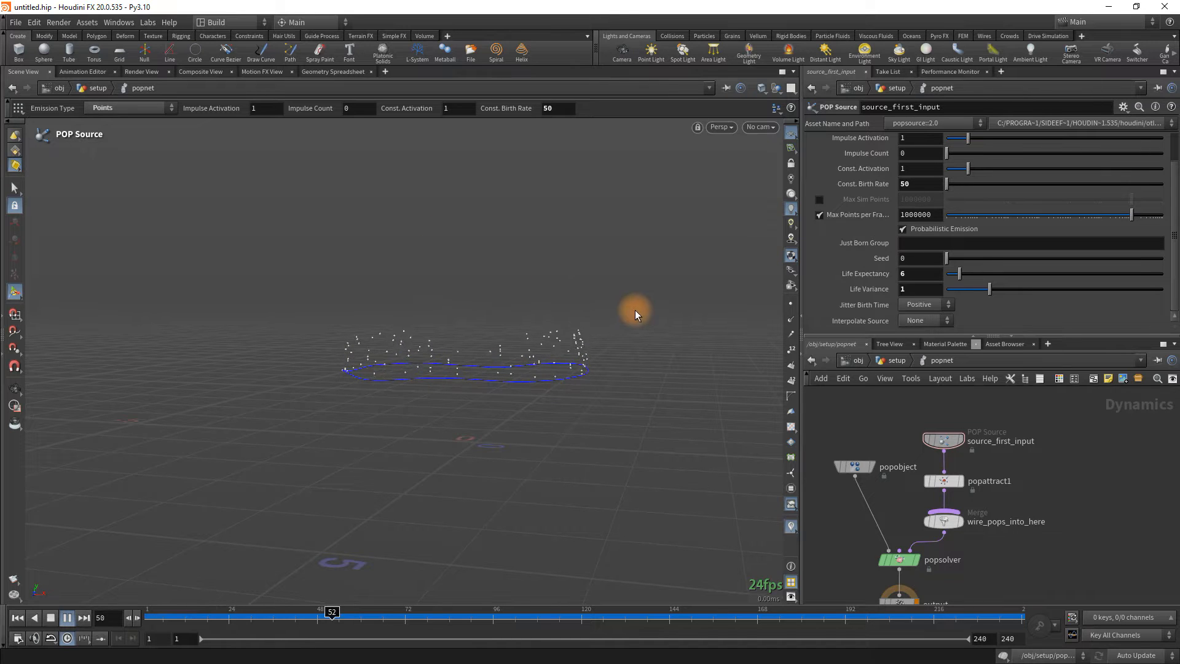
{"action": "left_click", "coordinate": [918, 270]}
{"action": "type", "text": "5"}
{"action": "key", "text": "Return"}
Rewind the simulation to the first frame, go up to the setup network and replay the particles over the terrain.
{"action": "left_click", "coordinate": [1045, 541]}
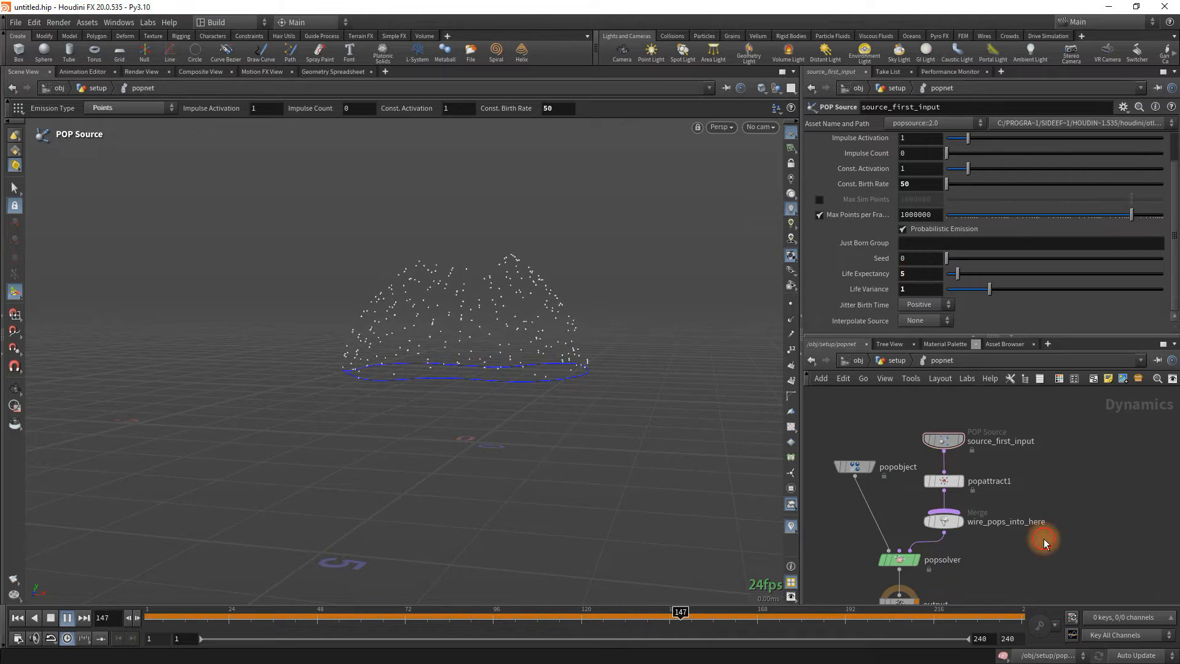
{"action": "key", "text": "ctrl+Up"}
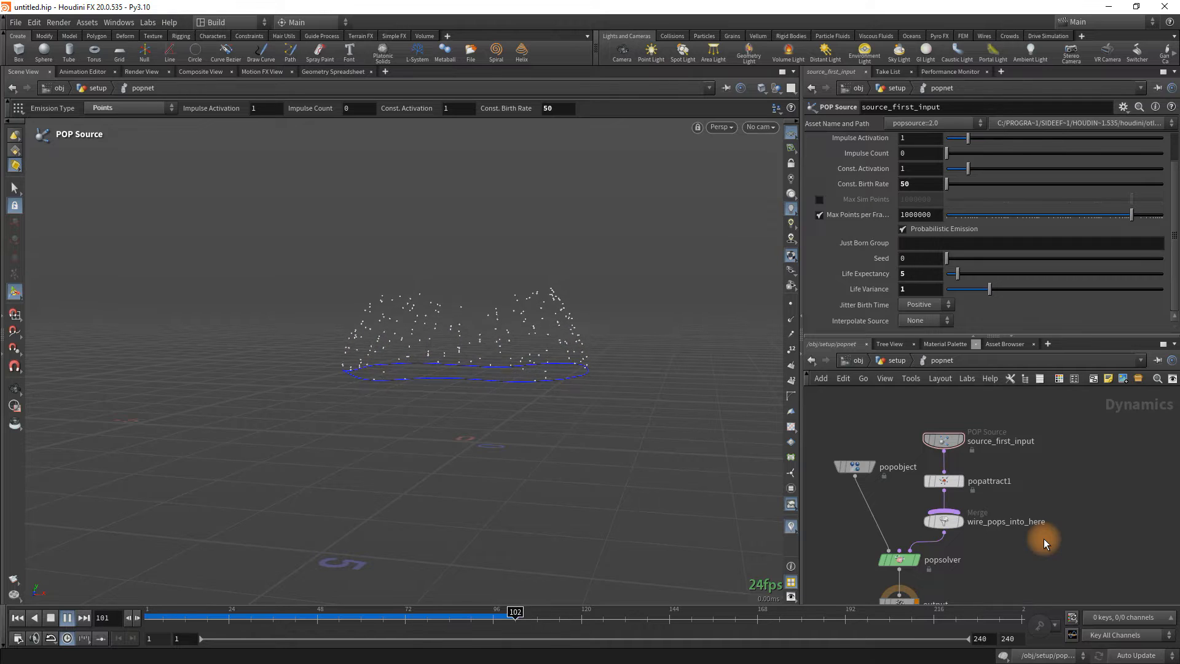
{"action": "key", "text": "Up"}
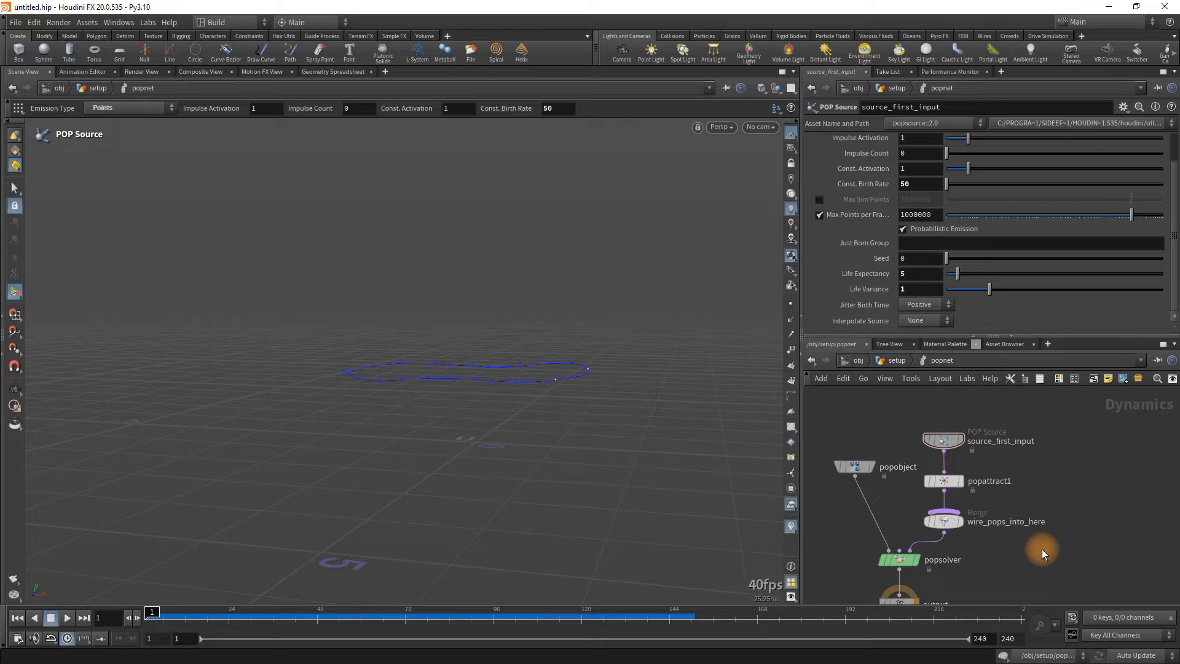
{"action": "key", "text": "u"}
{"action": "middle_click_drag", "start_coordinate": [1048, 541], "coordinate": [996, 463]}
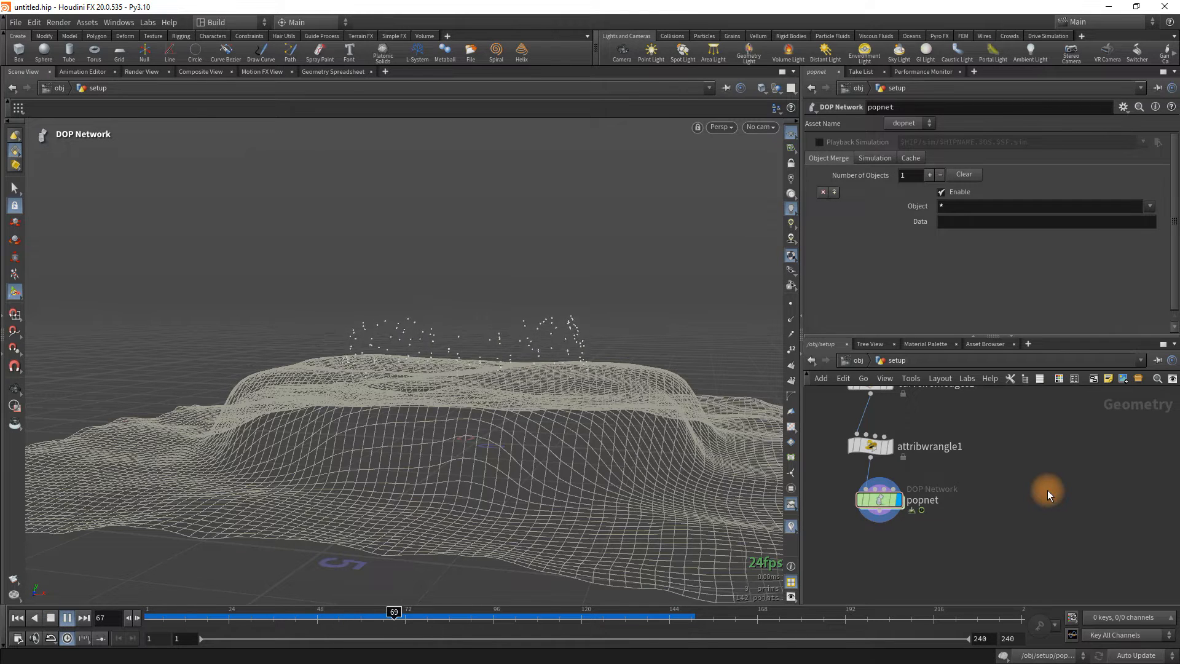
{"action": "key", "text": "Up"}
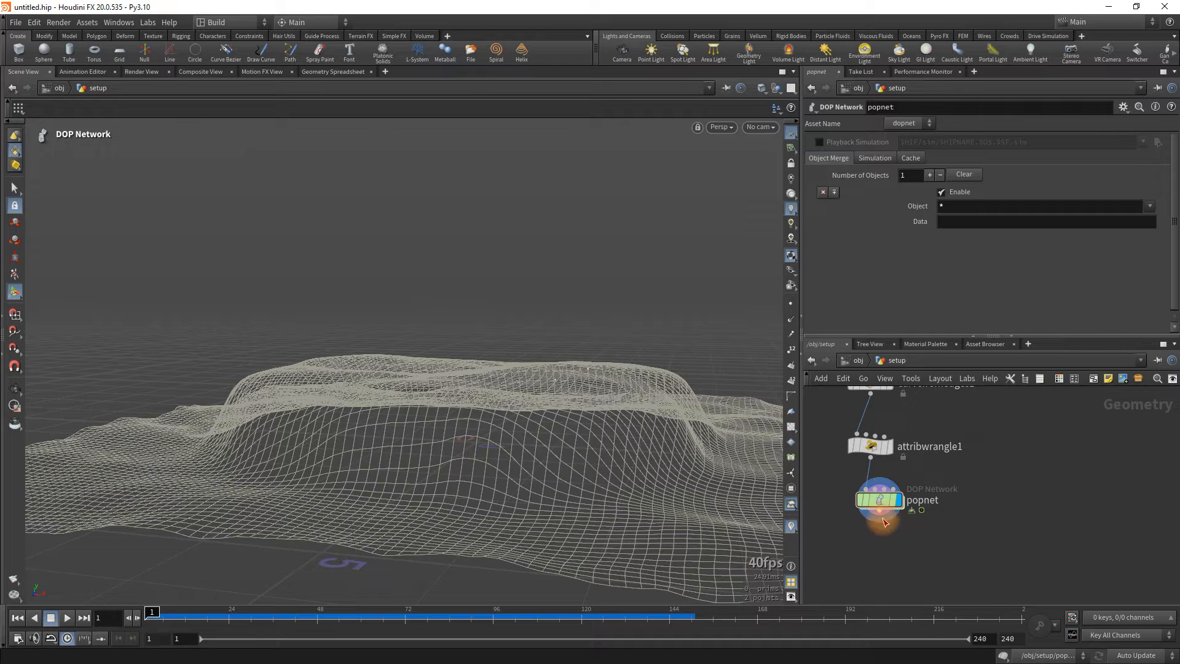
Add a Trail node wired to the popnet output and display its result.
{"action": "left_click_drag", "start_coordinate": [884, 521], "coordinate": [885, 549]}
{"action": "type", "text": "trail"}
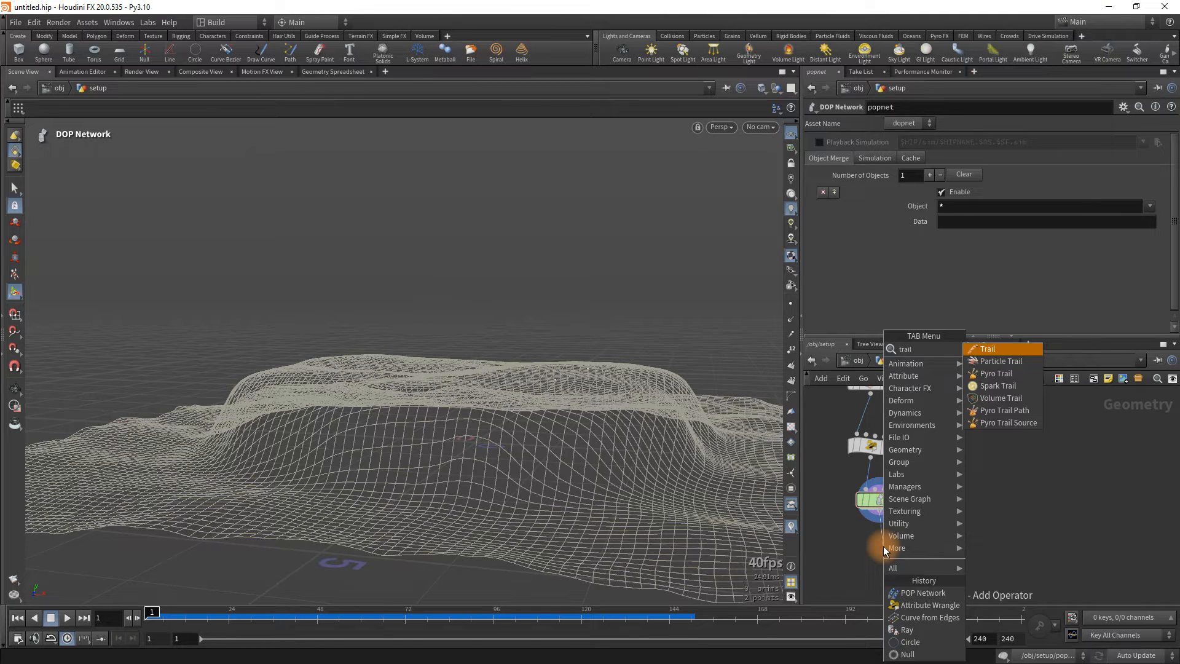
{"action": "key", "text": "Return"}
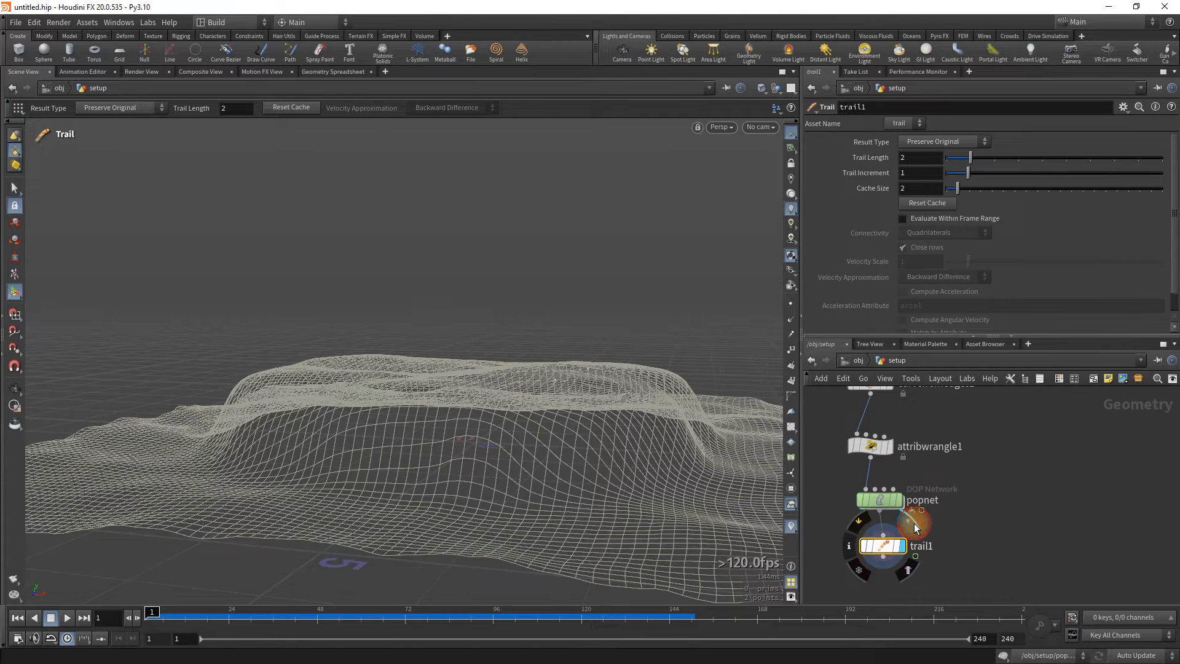
{"action": "left_click_drag", "start_coordinate": [885, 546], "coordinate": [883, 554]}
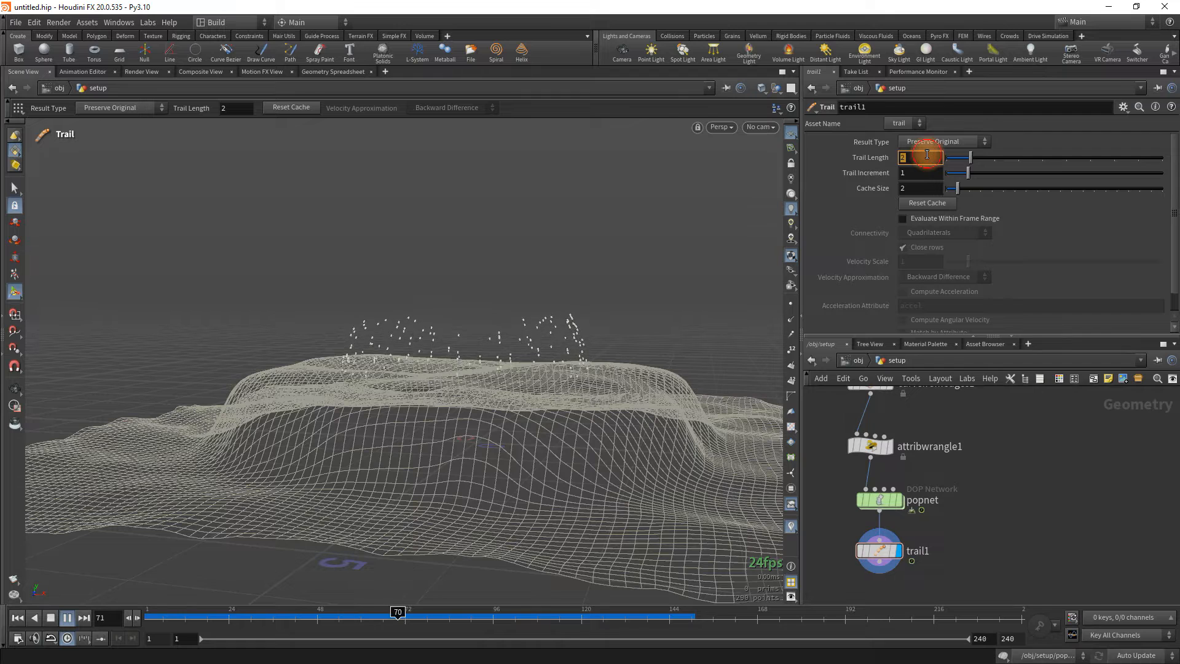
Try Trail Length values of 10 and 15 on the Trail node.
{"action": "key", "text": "Return"}
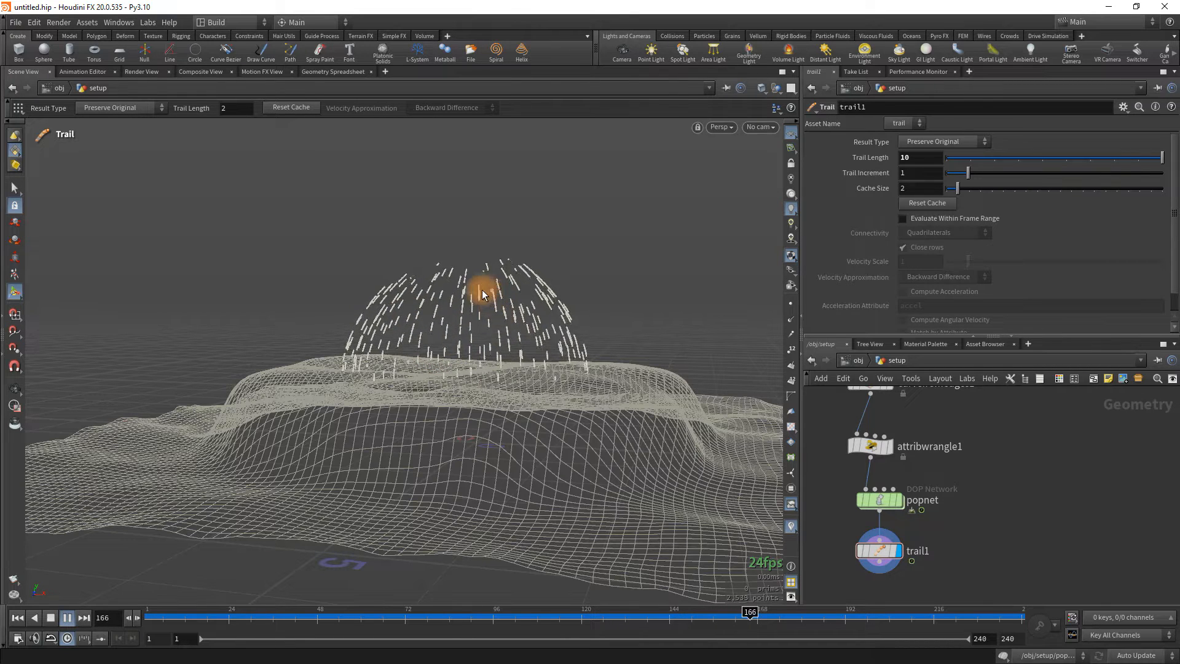
{"action": "double_click", "coordinate": [914, 156]}
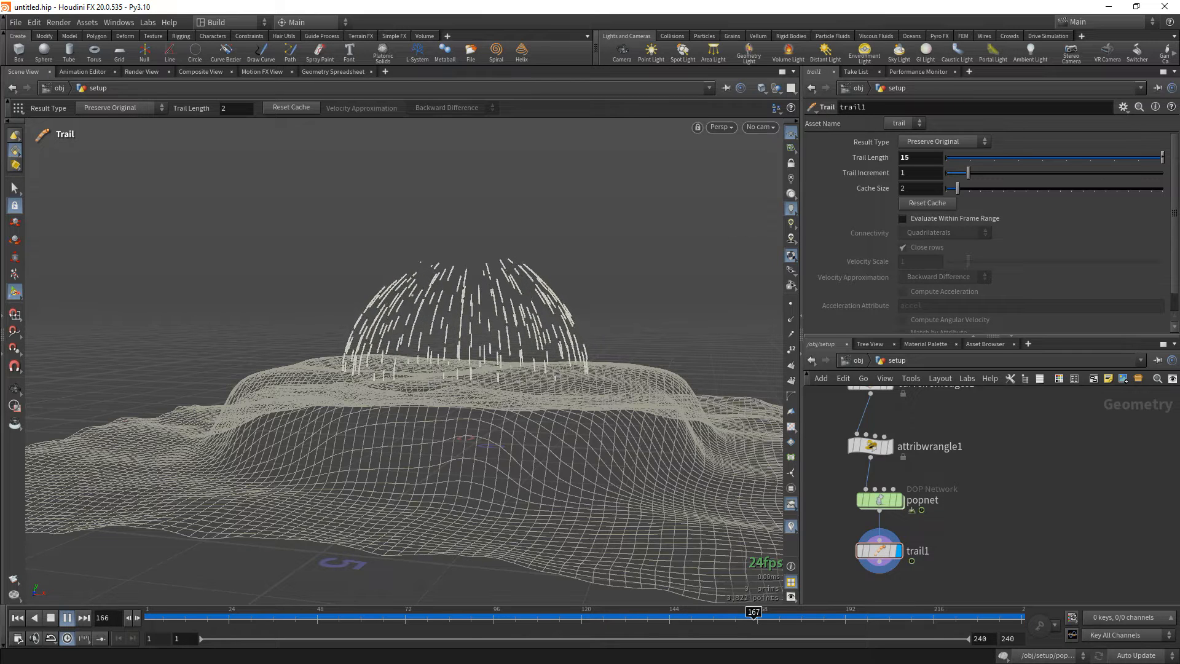
Compare the particle trails with the Dampyr.png reference image, and move the image out of the way.
{"action": "key", "text": "alt+Tab"}
{"action": "left_click_drag", "start_coordinate": [545, 17], "coordinate": [483, 19]}
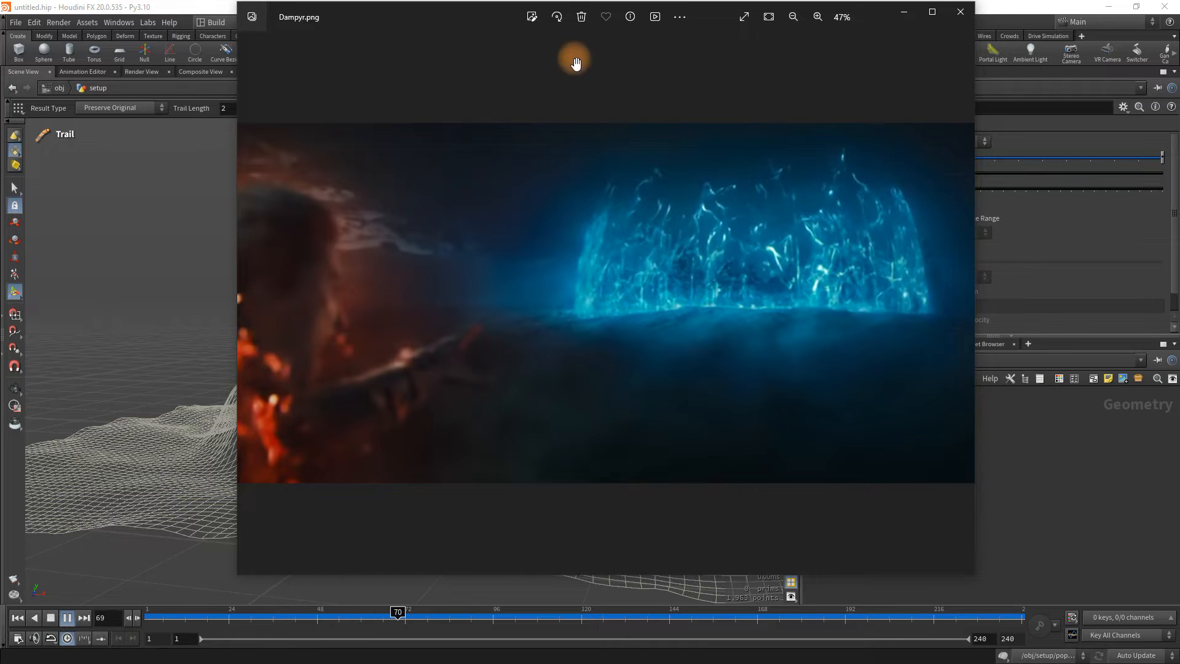
{"action": "left_click_drag", "start_coordinate": [482, 17], "coordinate": [824, 0]}
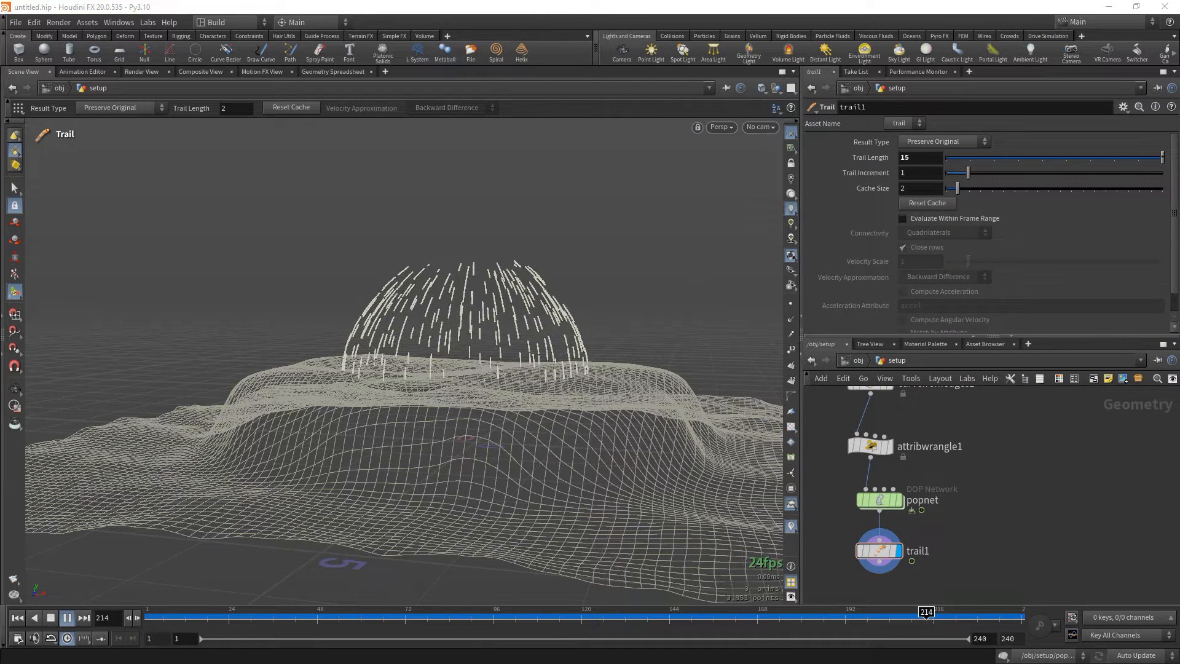
Set the Trail node's Trail Length to 20.
{"action": "double_click", "coordinate": [918, 158]}
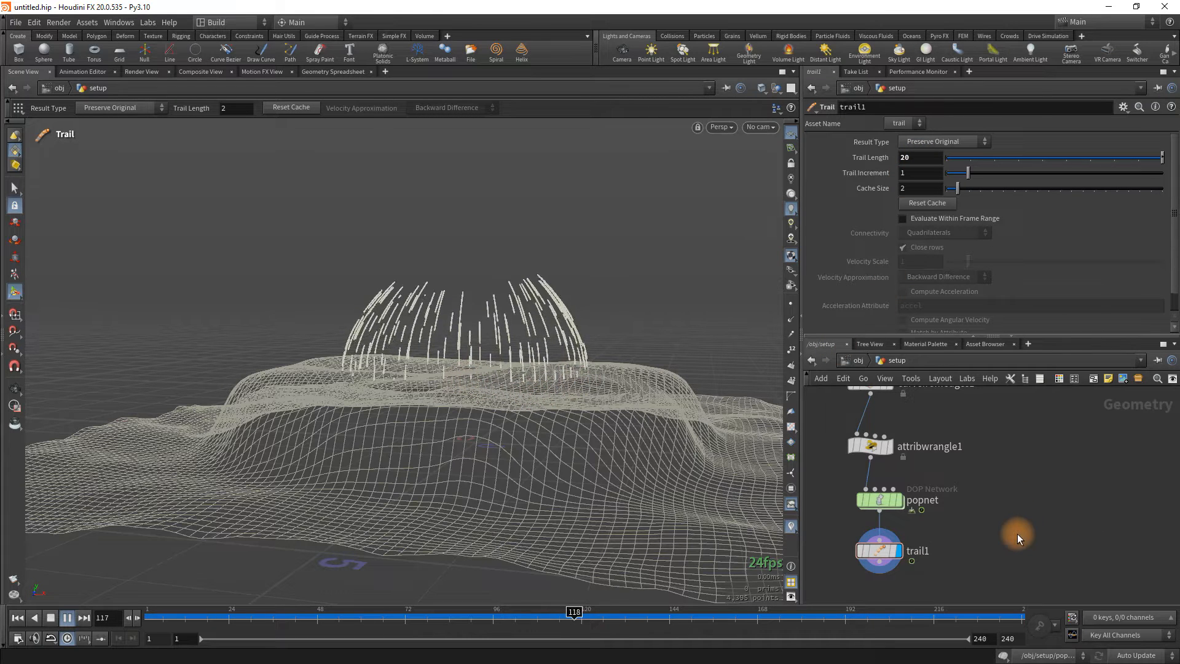
{"action": "middle_click_drag", "start_coordinate": [1018, 547], "coordinate": [997, 486]}
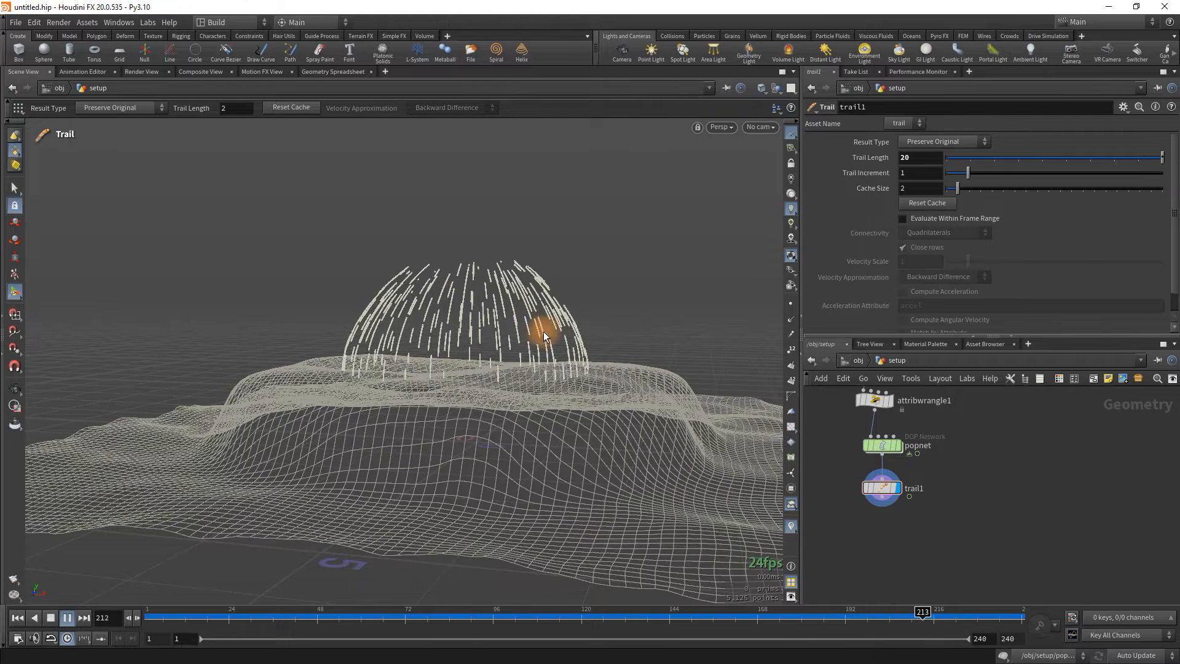
Temporarily turn on point display in the viewport to inspect the trail points up close.
{"action": "left_click", "coordinate": [788, 305]}
{"action": "left_click_drag", "start_coordinate": [408, 374], "coordinate": [703, 295]}
{"action": "key", "text": "Return"}
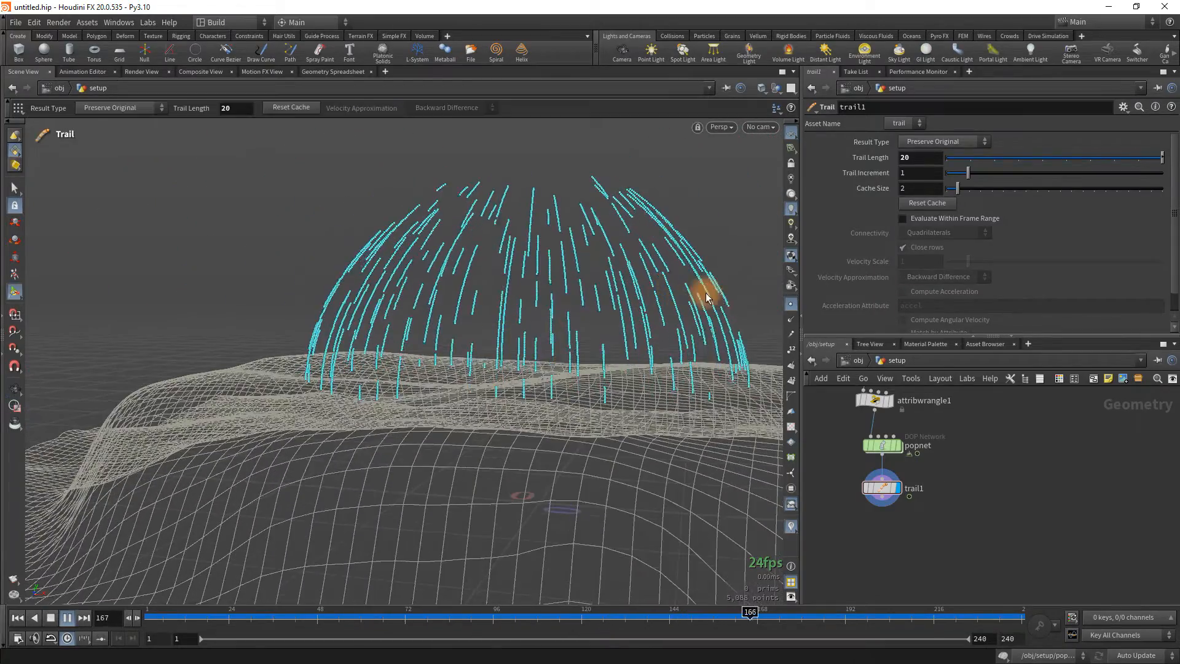
{"action": "left_click", "coordinate": [784, 301]}
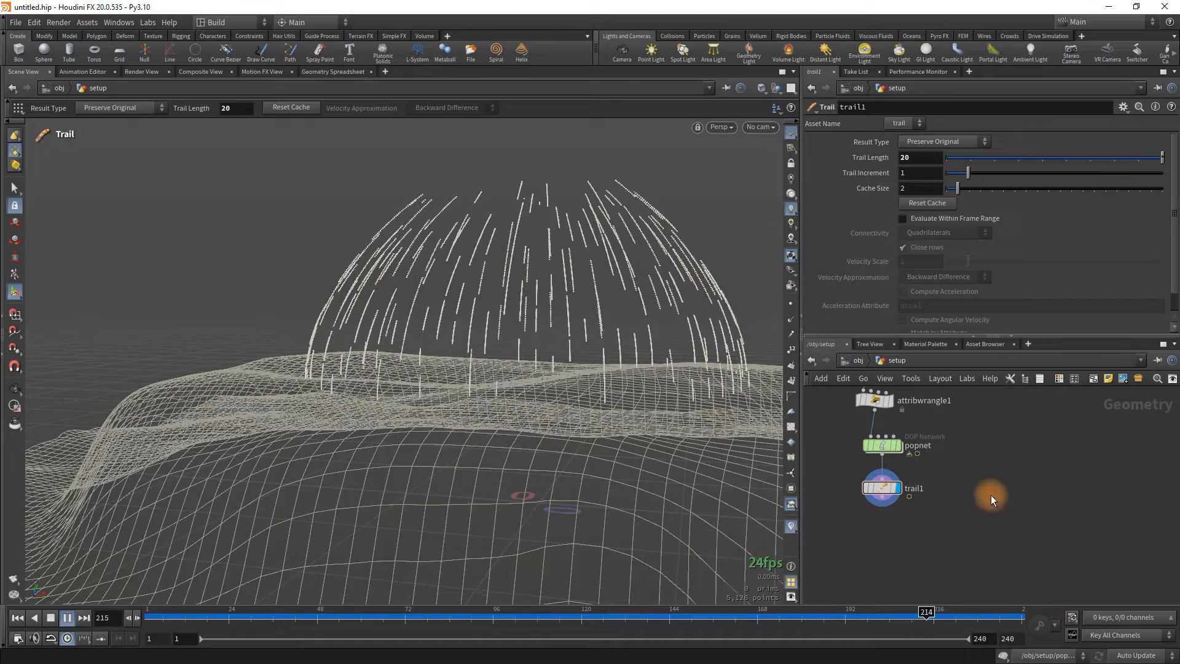
Rewind to the first frame, add a Connect Adjacent Pieces node, wire it to the Trail output and select it.
{"action": "key", "text": "ctrl+Up"}
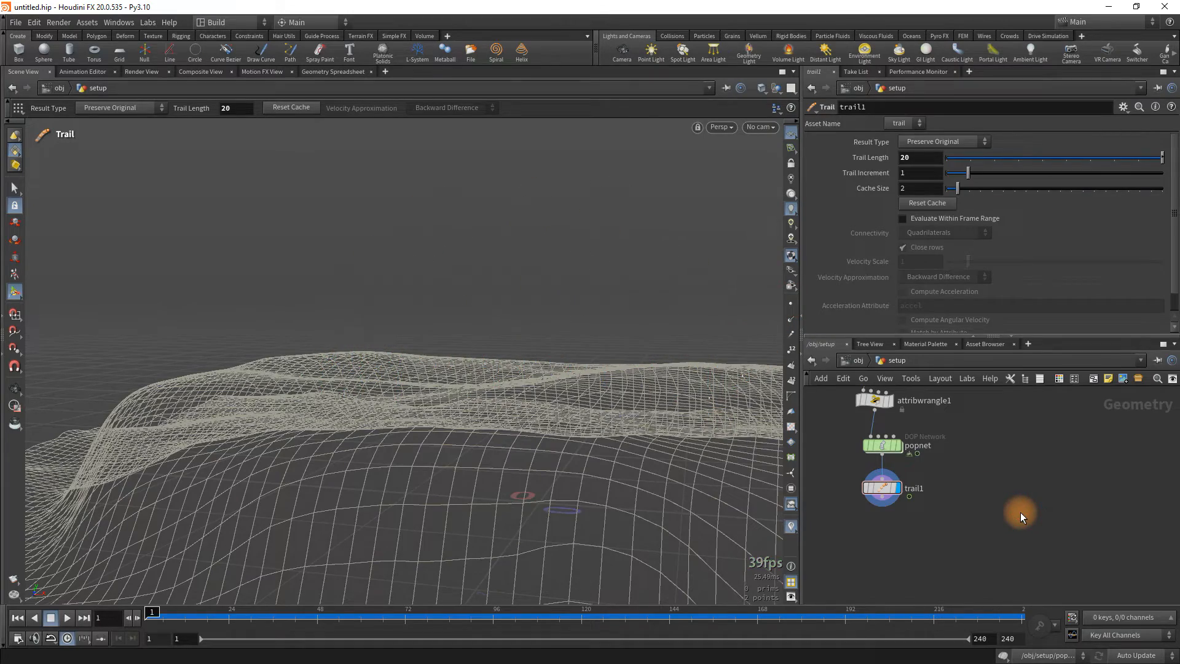
{"action": "left_click_drag", "start_coordinate": [471, 368], "coordinate": [385, 352]}
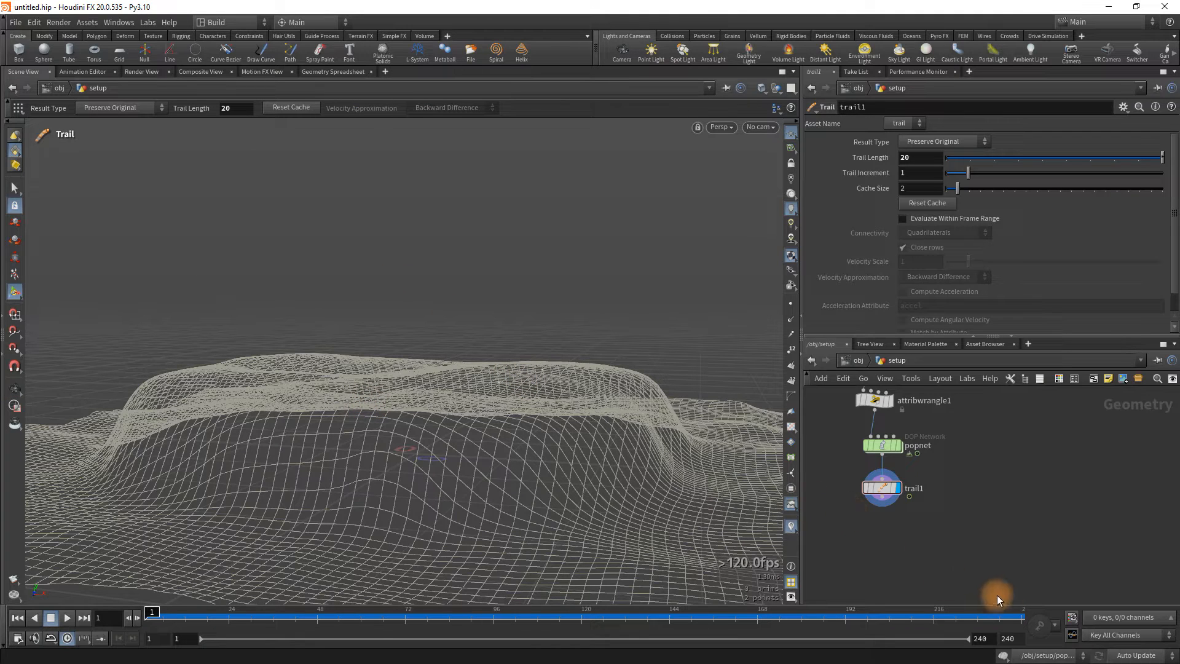
{"action": "key", "text": "Tab"}
{"action": "key", "text": "Tab"}
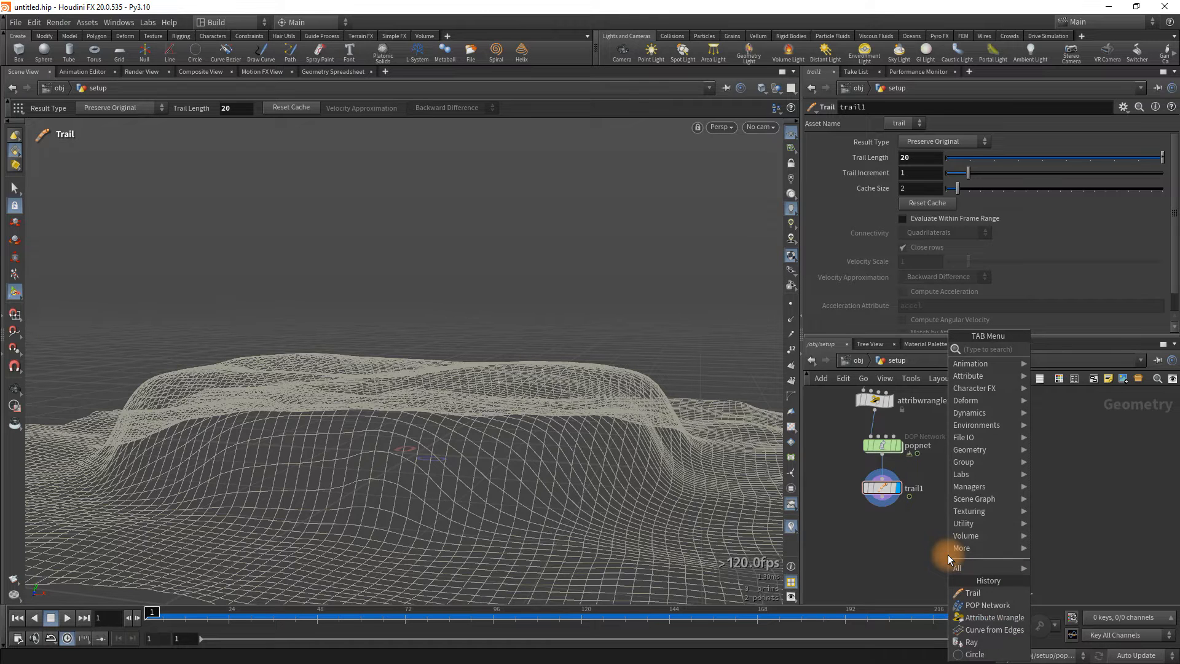
{"action": "type", "text": "connect"}
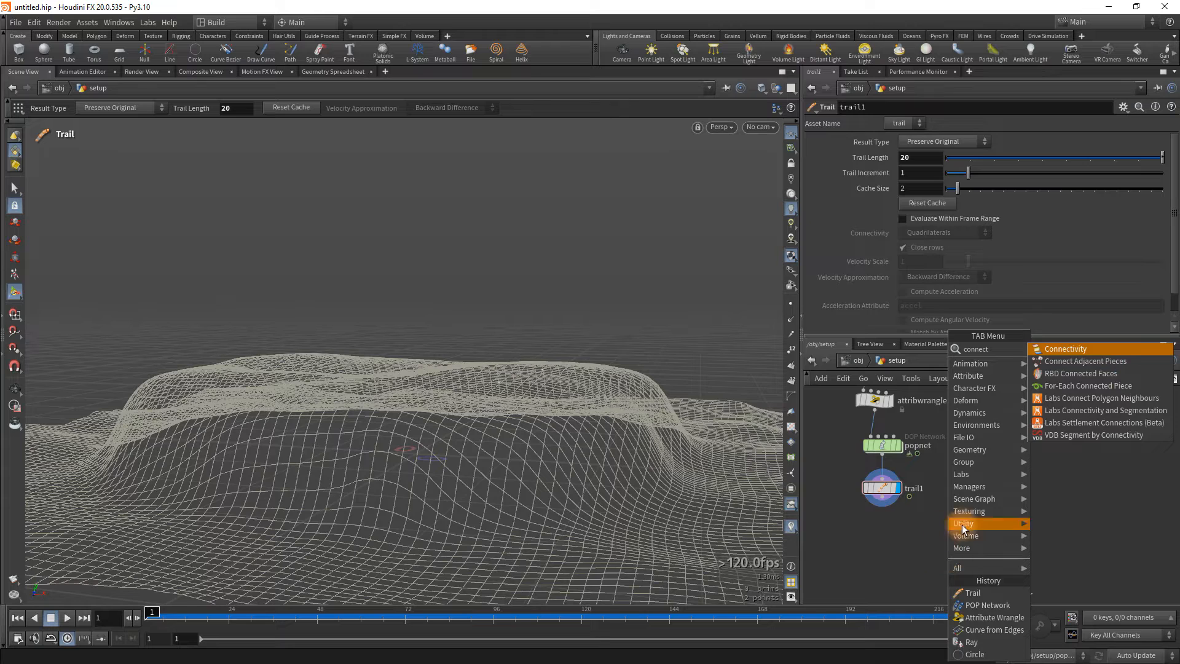
{"action": "left_click", "coordinate": [1093, 363]}
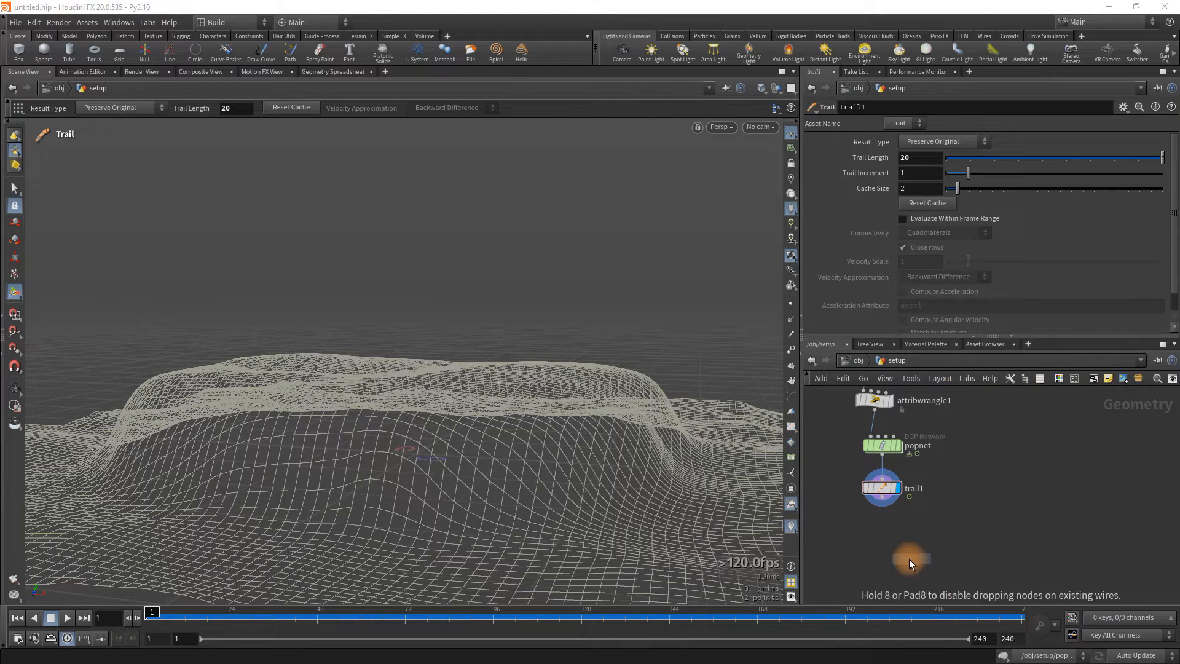
{"action": "left_click", "coordinate": [897, 563]}
{"action": "left_click_drag", "start_coordinate": [883, 497], "coordinate": [889, 561]}
{"action": "left_click", "coordinate": [890, 560]}
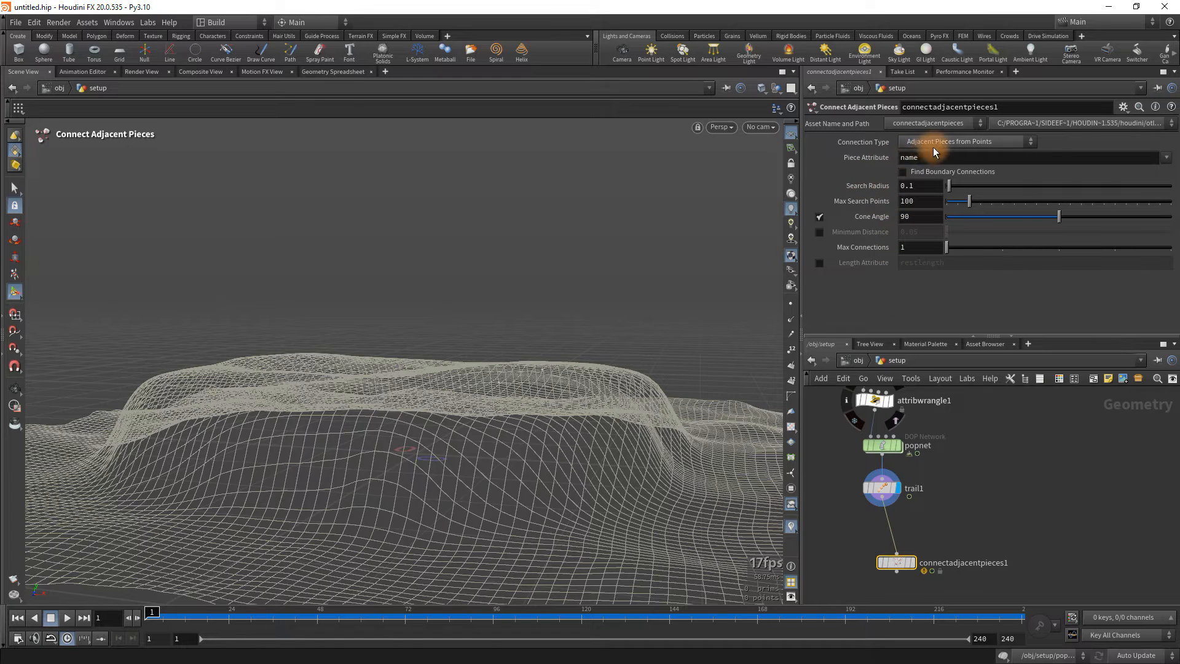
Set the Connect Adjacent Pieces node's Connection Type to Adjacent Points, display the node and play the animation.
{"action": "left_click", "coordinate": [964, 145]}
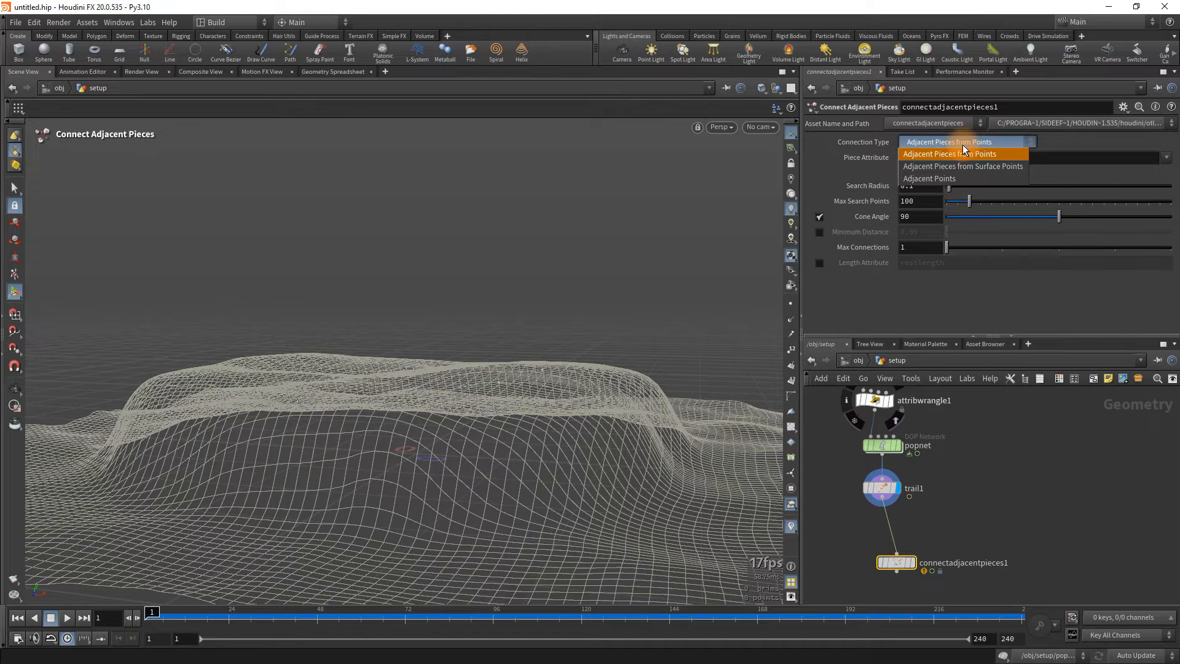
{"action": "left_click", "coordinate": [945, 179]}
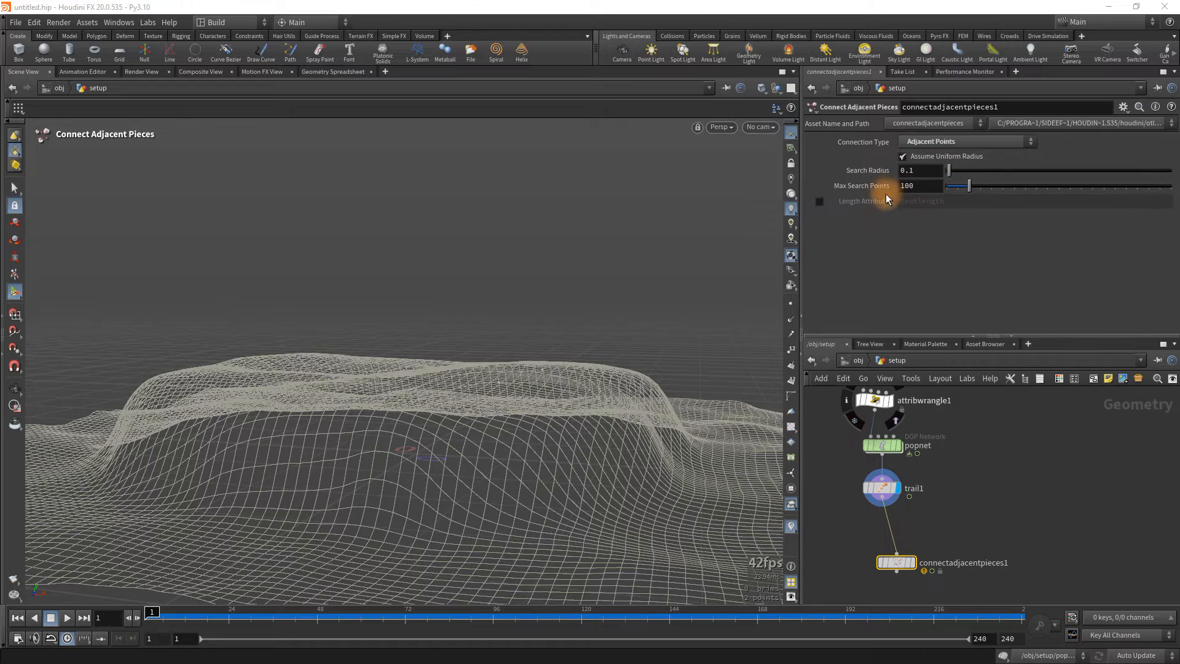
{"action": "left_click", "coordinate": [917, 545]}
{"action": "left_click", "coordinate": [891, 564]}
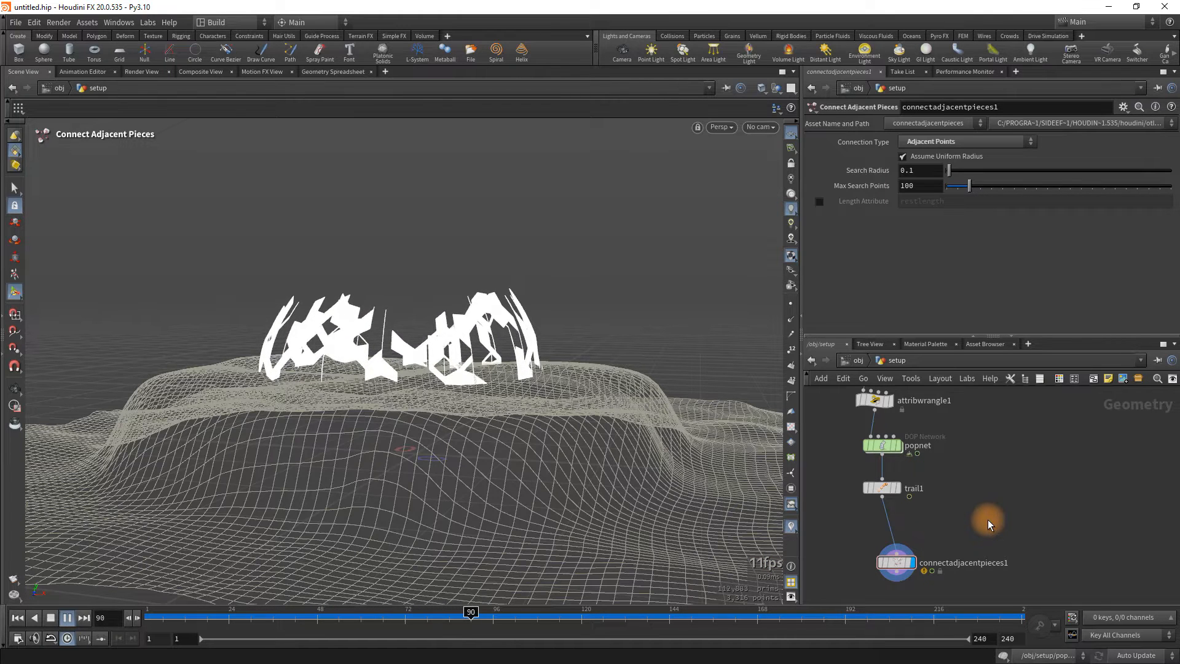
{"action": "key", "text": "Up"}
{"action": "right_click_drag", "start_coordinate": [432, 391], "coordinate": [766, 260]}
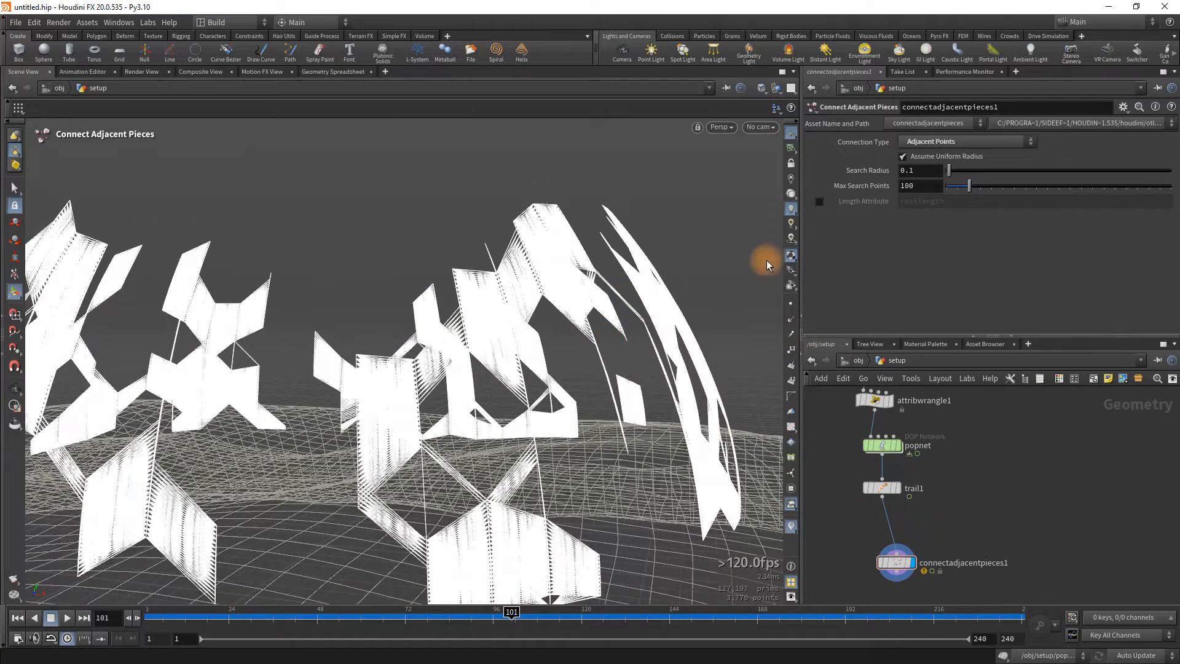
Temporarily turn on point display in the viewport to inspect how the trail points are connected.
{"action": "left_click", "coordinate": [789, 307]}
{"action": "key", "text": "Escape"}
{"action": "mouse_move", "coordinate": [442, 298]}
{"action": "left_mouse_down"}
{"action": "mouse_move", "coordinate": [377, 321]}
{"action": "mouse_move", "coordinate": [448, 303]}
{"action": "left_mouse_up"}
{"action": "key", "text": "Return"}
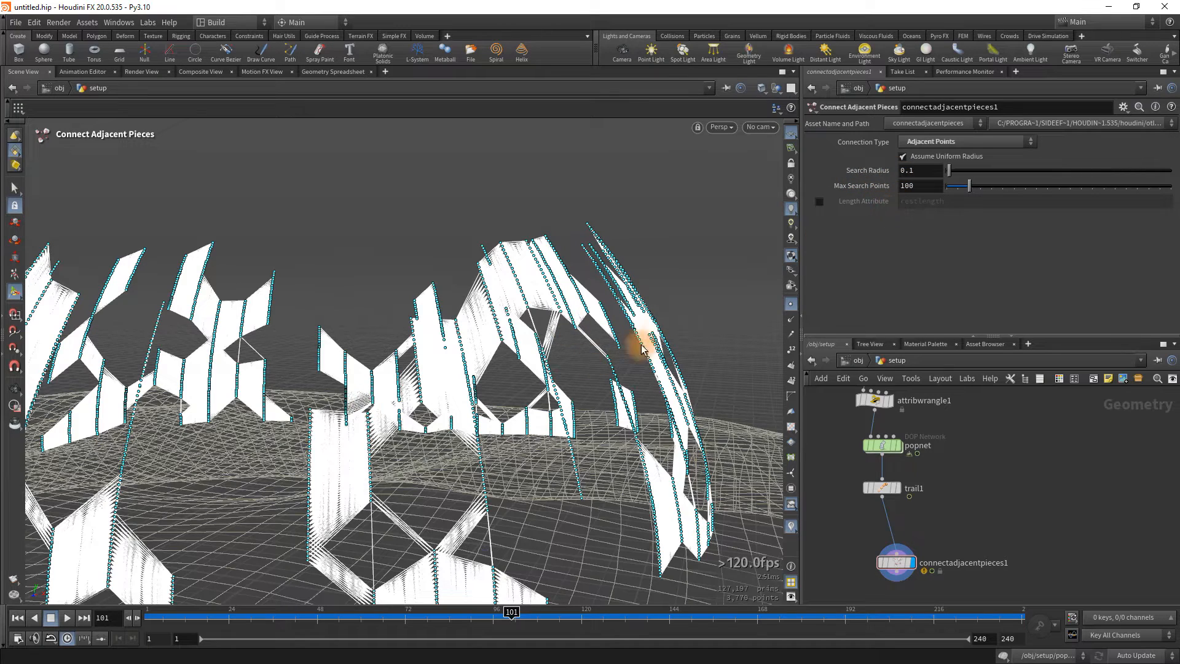
{"action": "left_click", "coordinate": [791, 303]}
Set Max Search Points to 7 and Search Radius to .05, and lay out the network nodes.
{"action": "right_click_drag", "start_coordinate": [507, 369], "coordinate": [390, 364]}
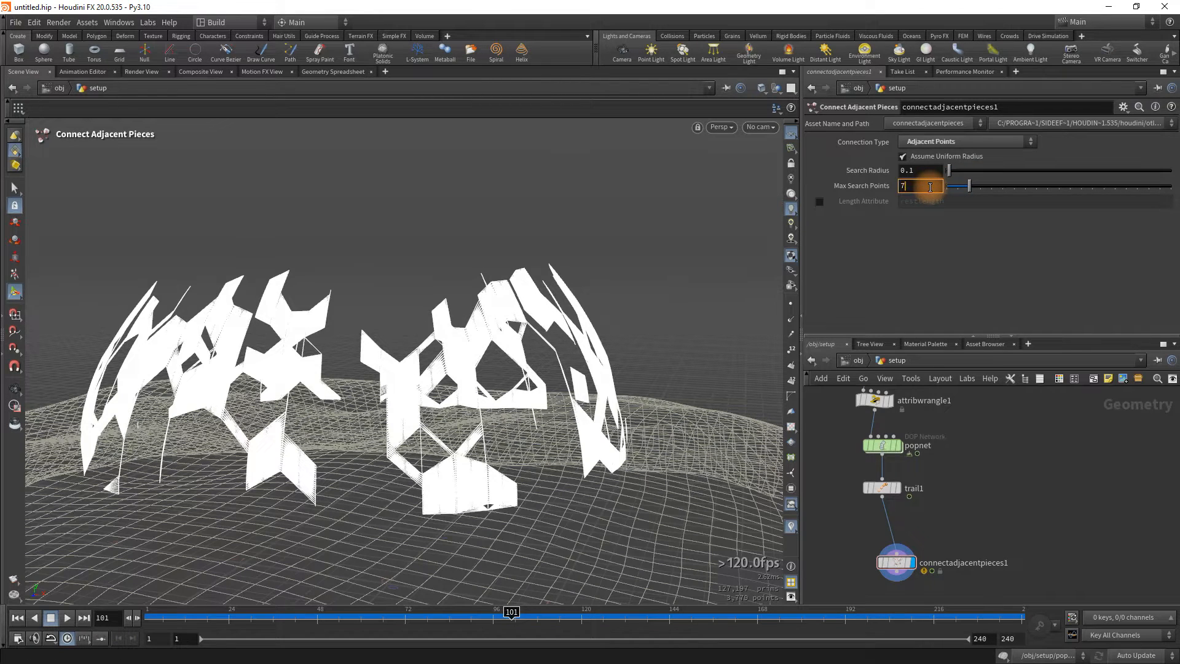
{"action": "key", "text": "Return"}
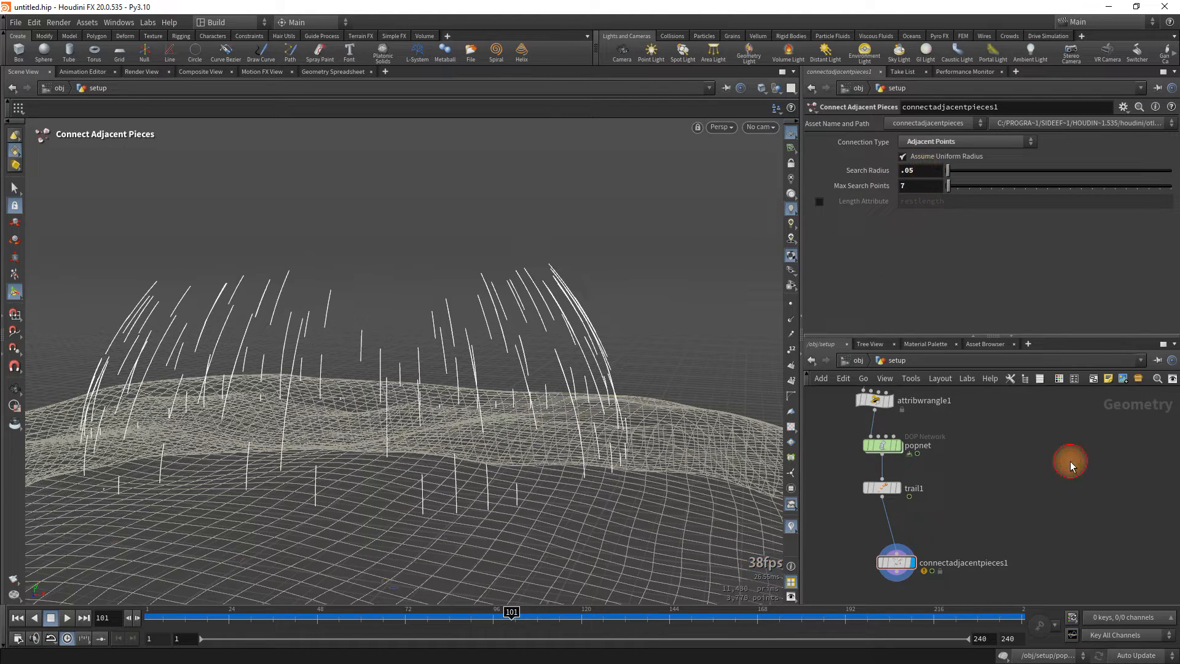
{"action": "key", "text": "l"}
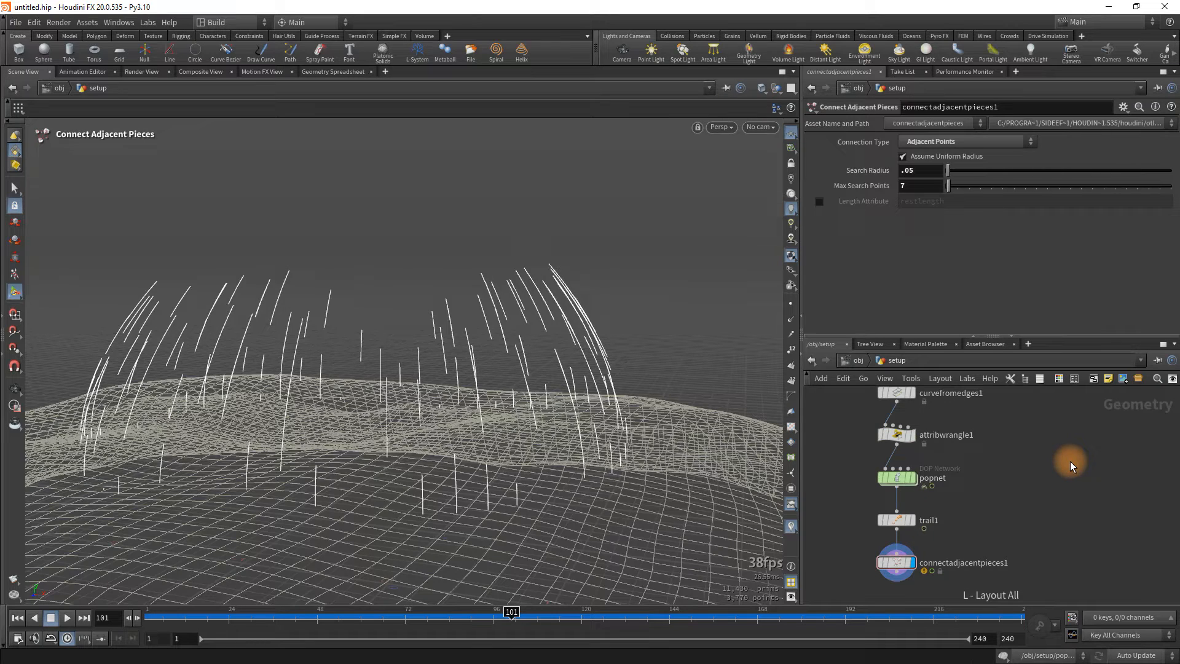
Replay the animation from the first frame and view the connected trails from another angle.
{"action": "key", "text": "ctrl+Up"}
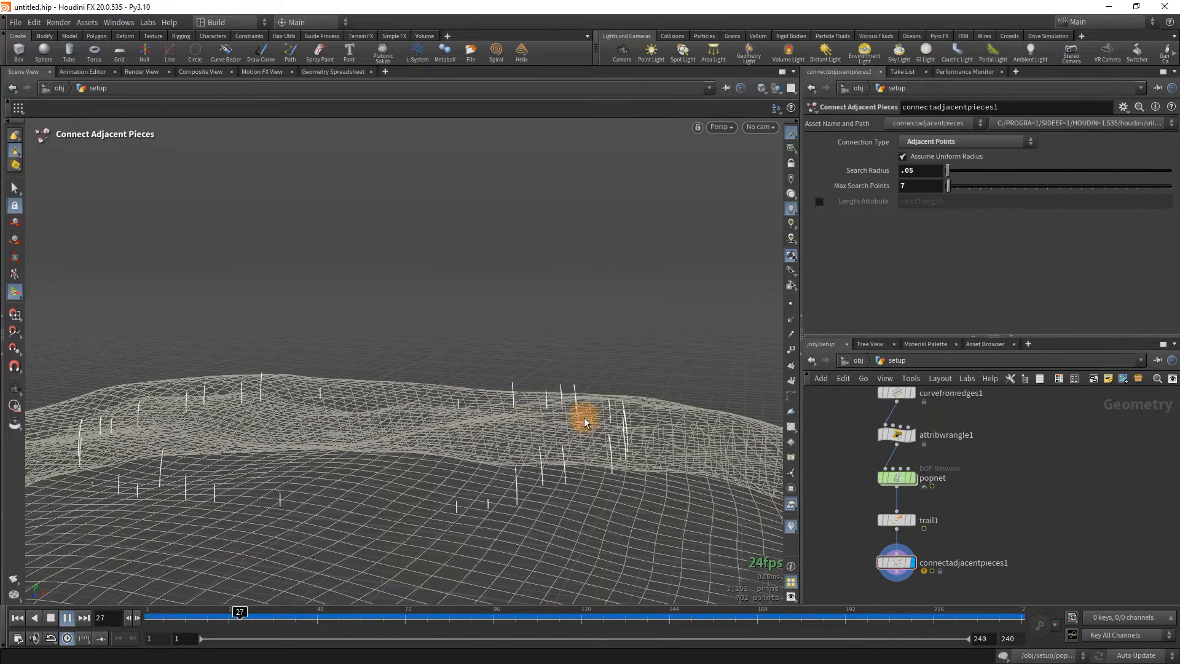
{"action": "key", "text": "Escape"}
{"action": "left_click_drag", "start_coordinate": [556, 416], "coordinate": [500, 419]}
{"action": "key", "text": "Return"}
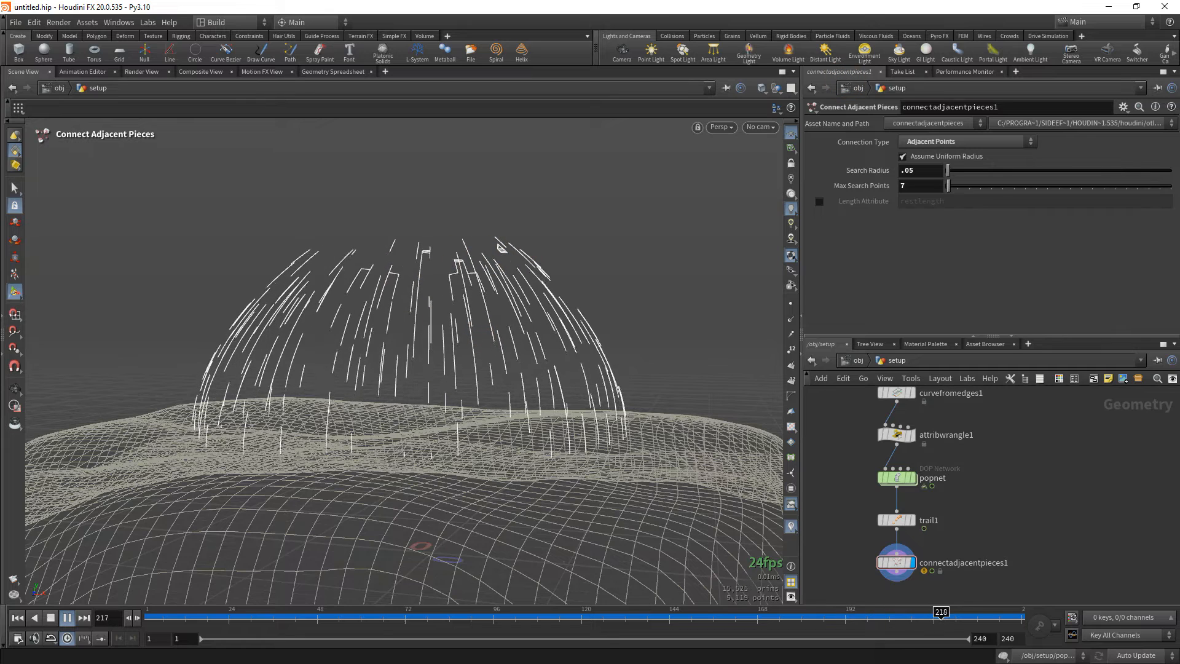
Examine the energy barrier in the Dampyr.png reference image up close, and move the image out of the way.
{"action": "left_click_drag", "start_coordinate": [959, 0], "coordinate": [424, 53]}
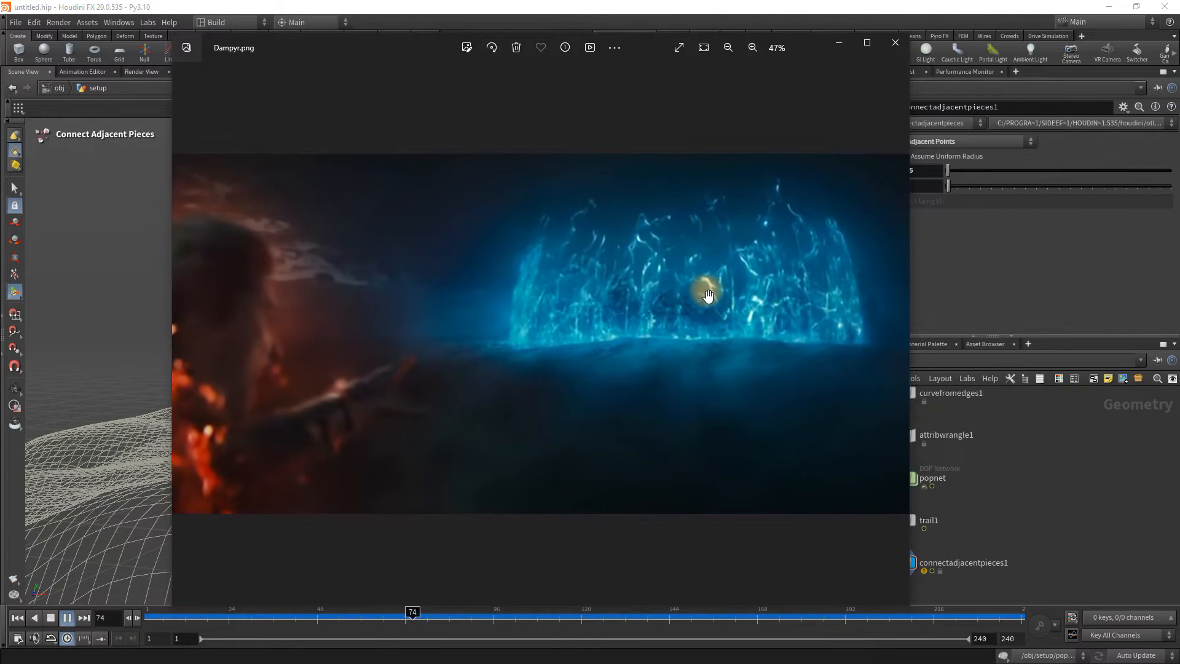
{"action": "scroll", "coordinate": [682, 258], "scroll_direction": "up", "scroll_amount": 3}
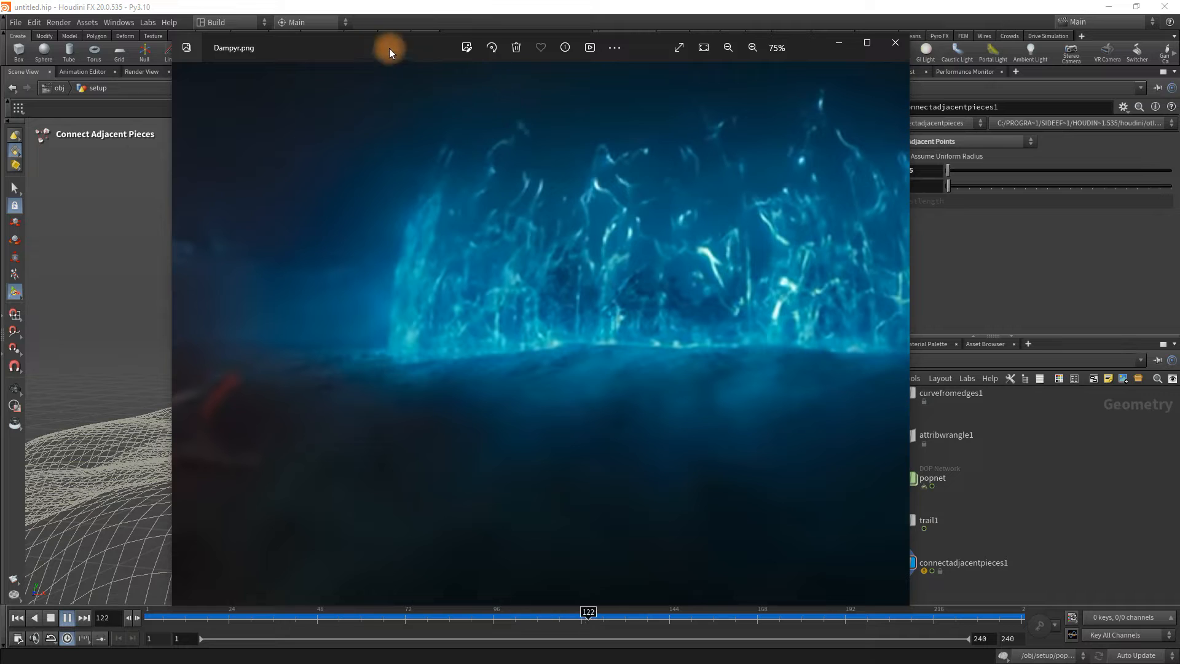
{"action": "left_click_drag", "start_coordinate": [389, 52], "coordinate": [893, 0]}
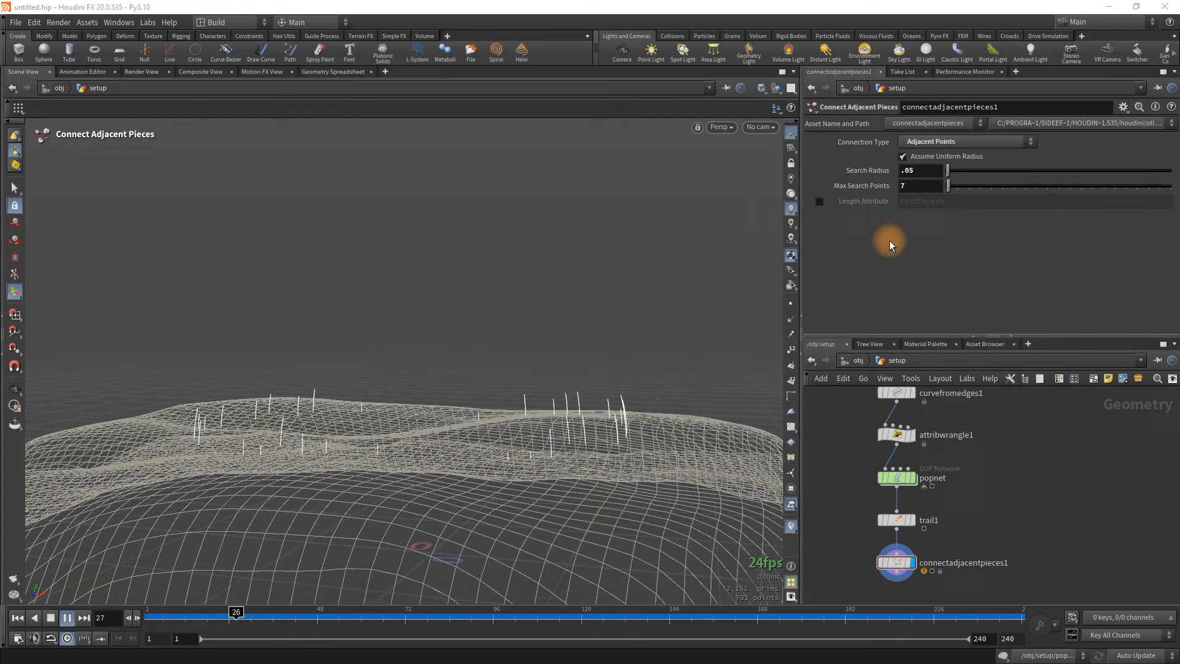
{"action": "middle_click_drag", "start_coordinate": [998, 485], "coordinate": [981, 490]}
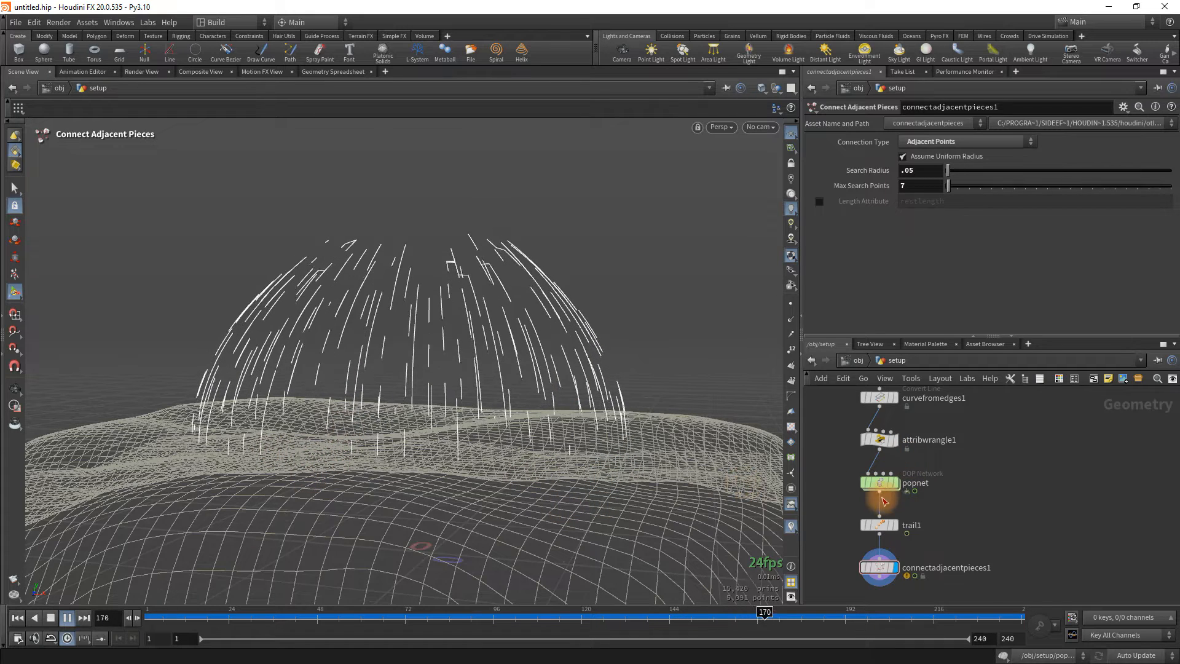
{"action": "mouse_move", "coordinate": [881, 492]}
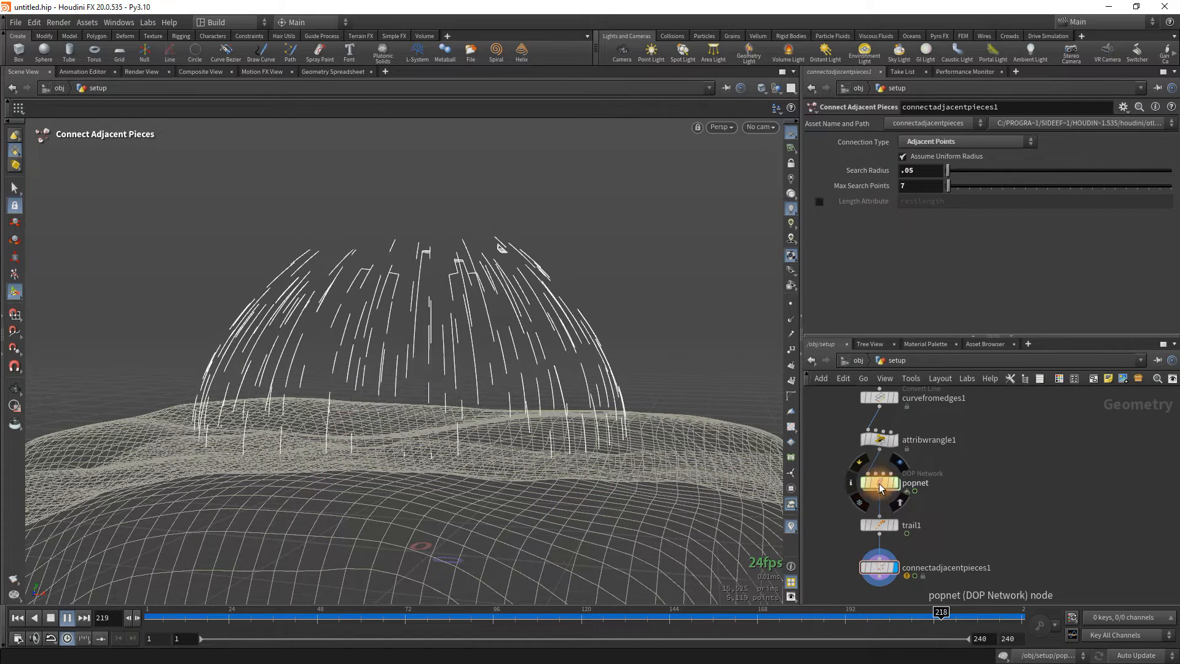
Set the Connect Adjacent Pieces node's Search Radius to .1 and Max Search Points to 10.
{"action": "left_click", "coordinate": [937, 175]}
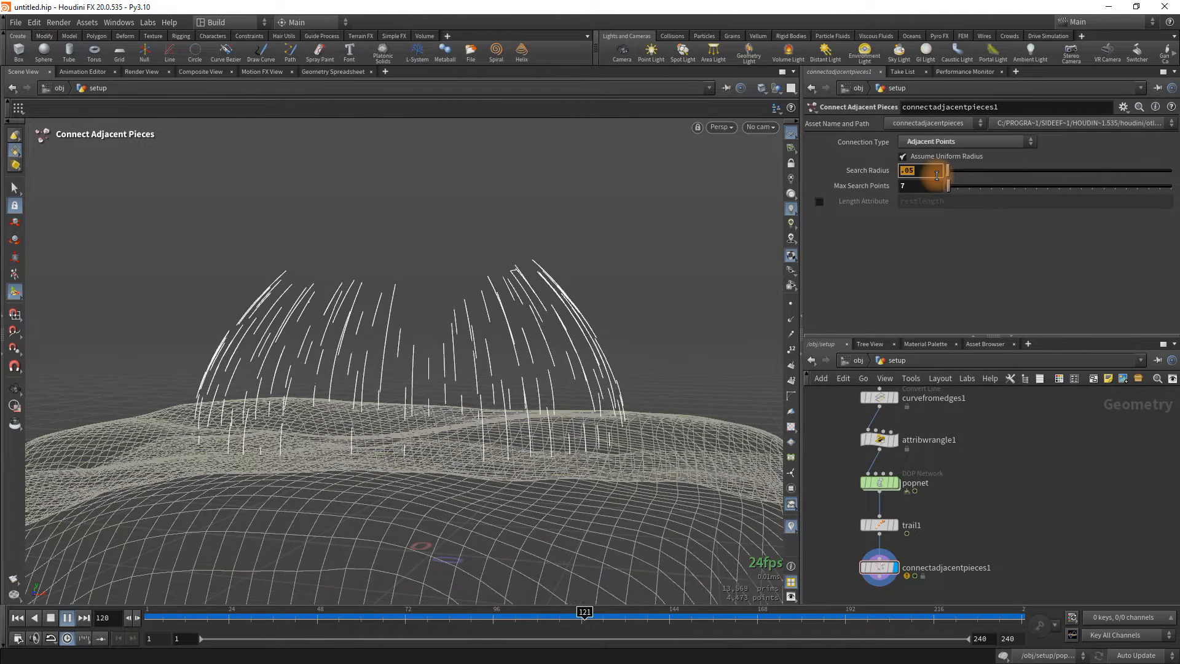
{"action": "type", "text": ".1"}
{"action": "key", "text": "Return"}
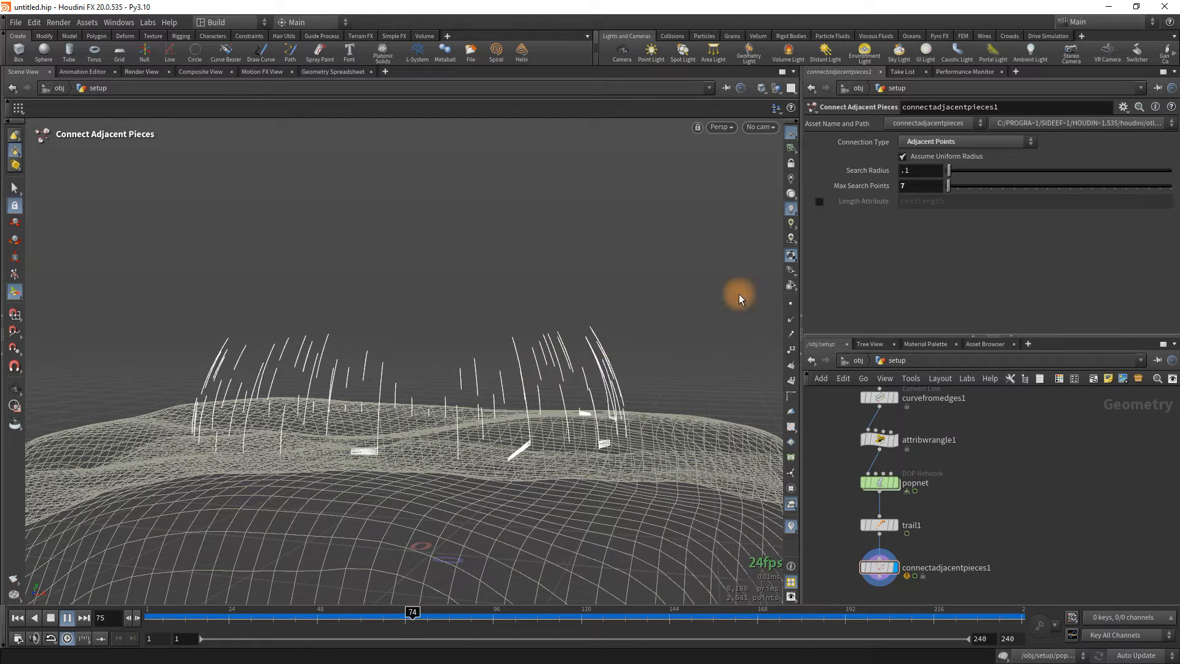
{"action": "double_click", "coordinate": [910, 185]}
{"action": "type", "text": "10"}
{"action": "key", "text": "Return"}
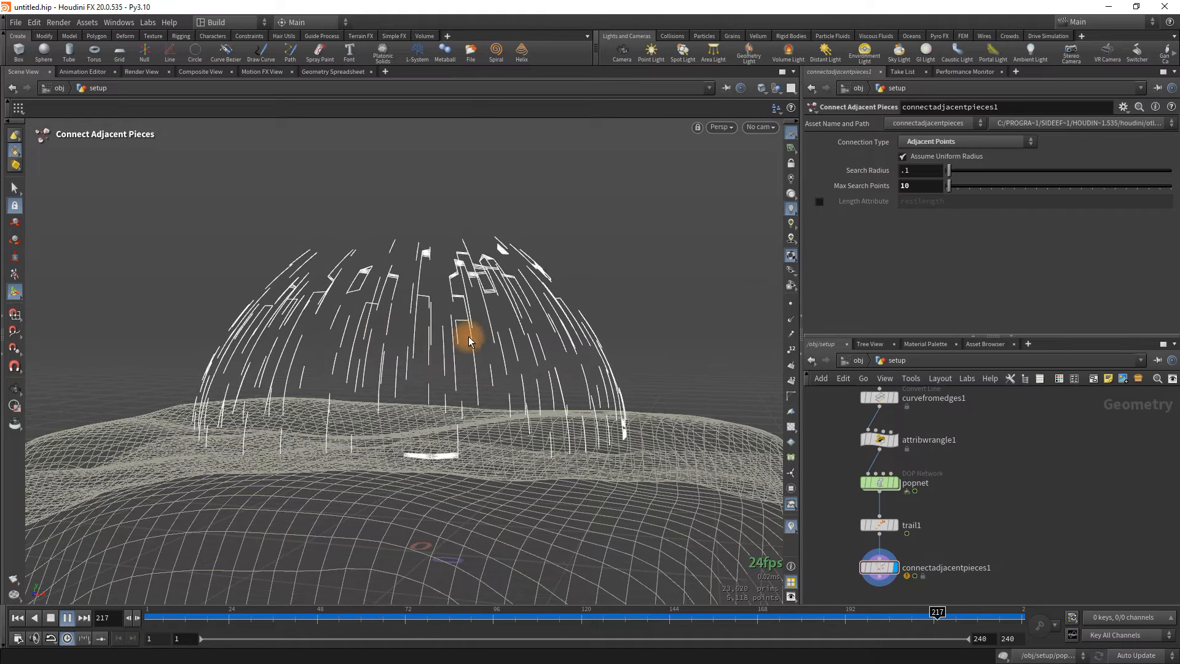
Replay the animation from the first frame, stop it at frame 91 and inspect the connections between the trails up close.
{"action": "middle_click_drag", "start_coordinate": [1022, 523], "coordinate": [1012, 440]}
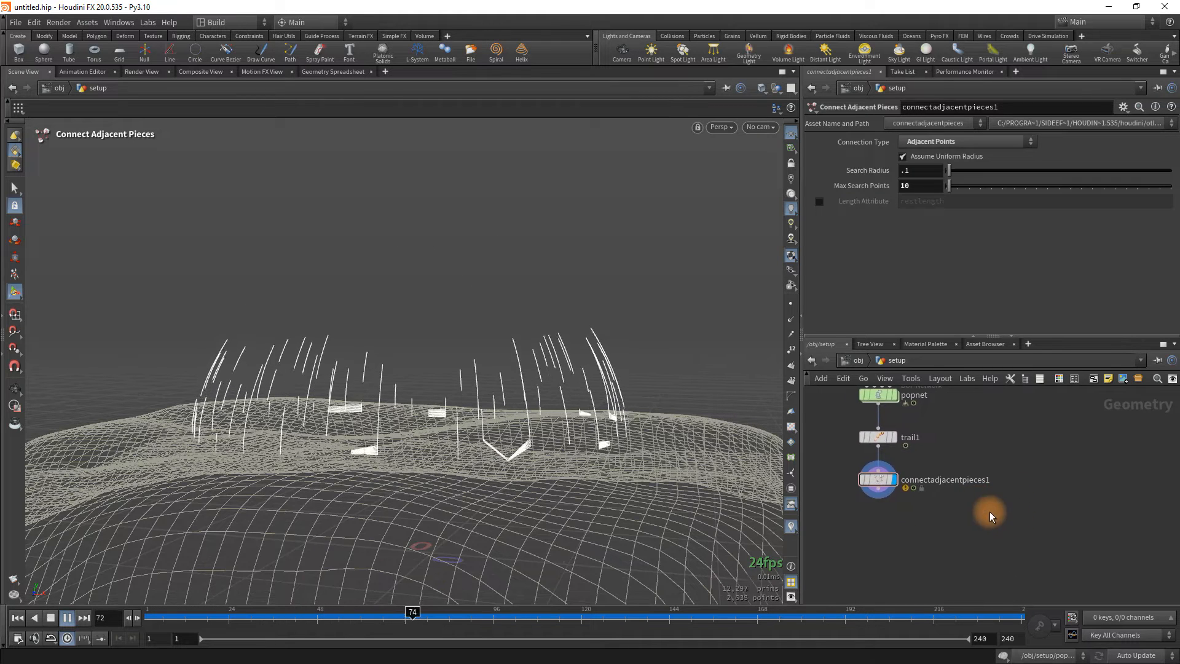
{"action": "key", "text": "ctrl+Left"}
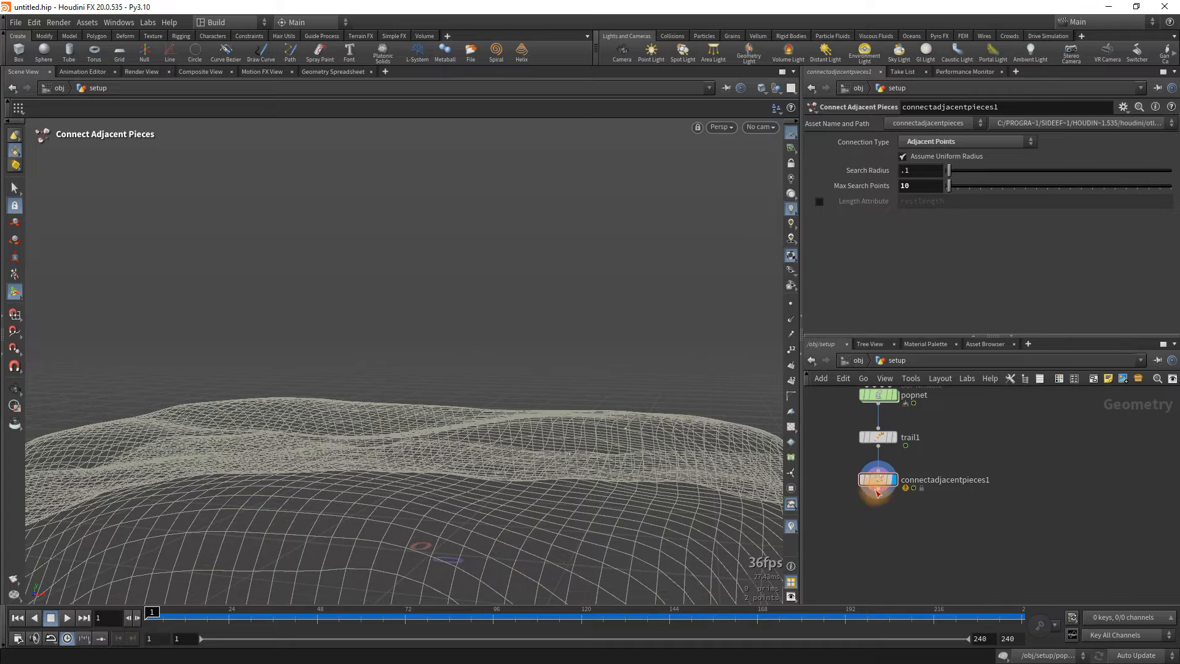
{"action": "left_click", "coordinate": [873, 557]}
{"action": "left_click", "coordinate": [898, 567]}
{"action": "key", "text": "Up"}
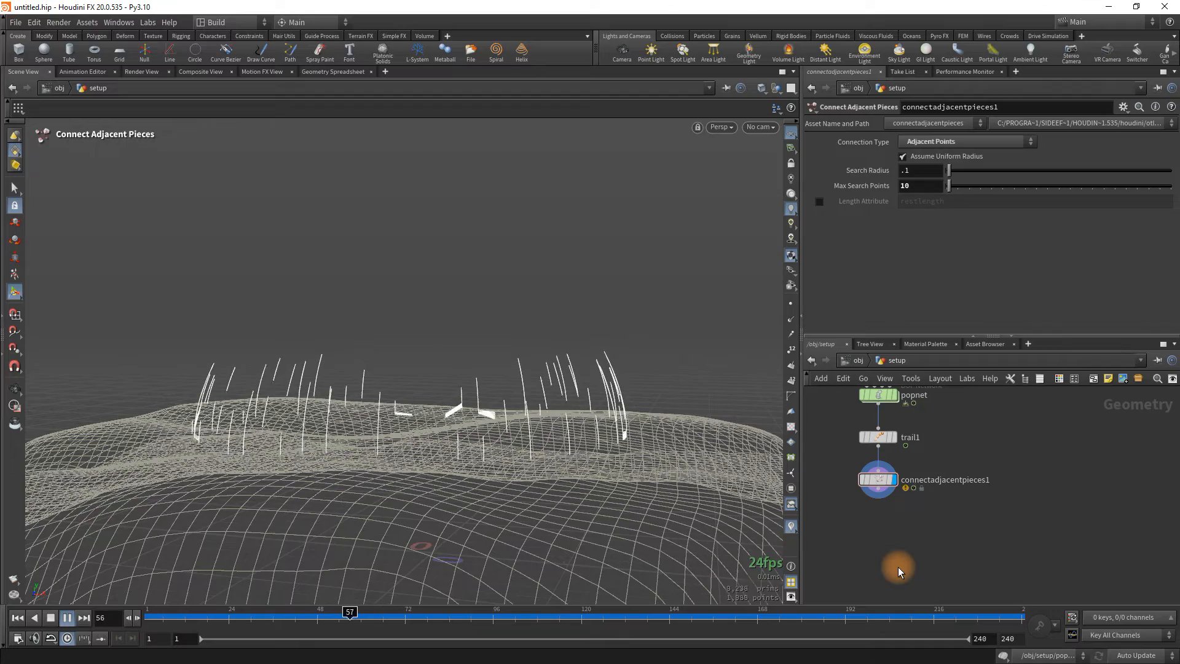
{"action": "key", "text": "Up"}
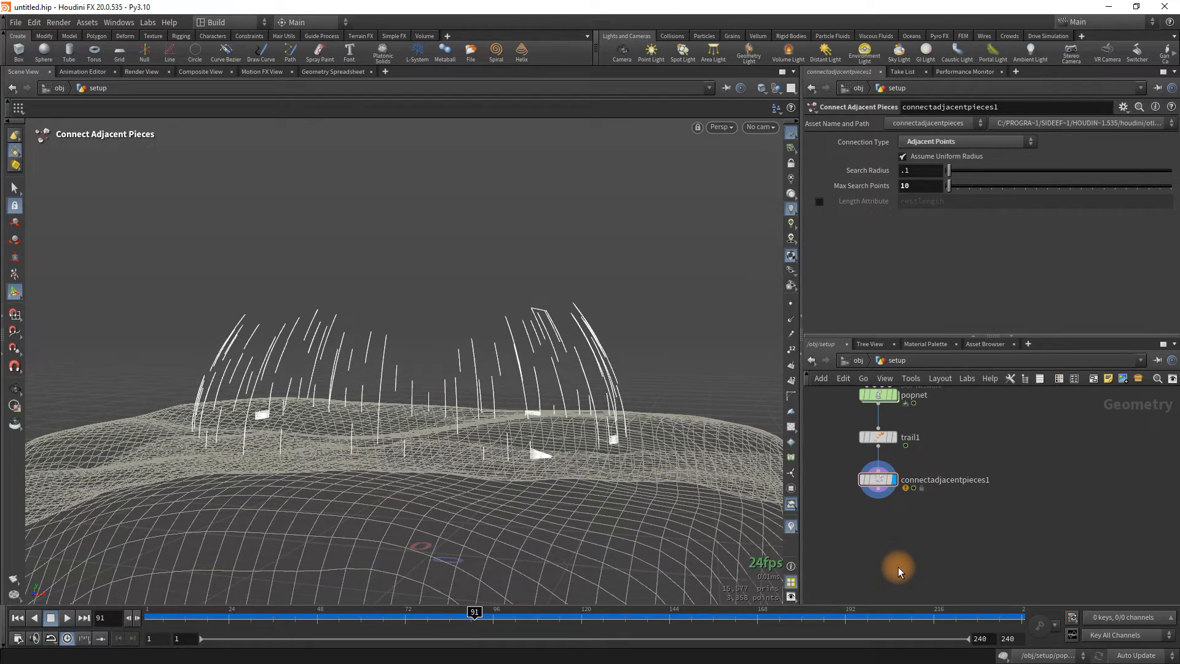
{"action": "key", "text": "Escape"}
{"action": "right_click_drag", "start_coordinate": [535, 439], "coordinate": [677, 400]}
{"action": "left_click_drag", "start_coordinate": [537, 351], "coordinate": [514, 359], "text": "alt"}
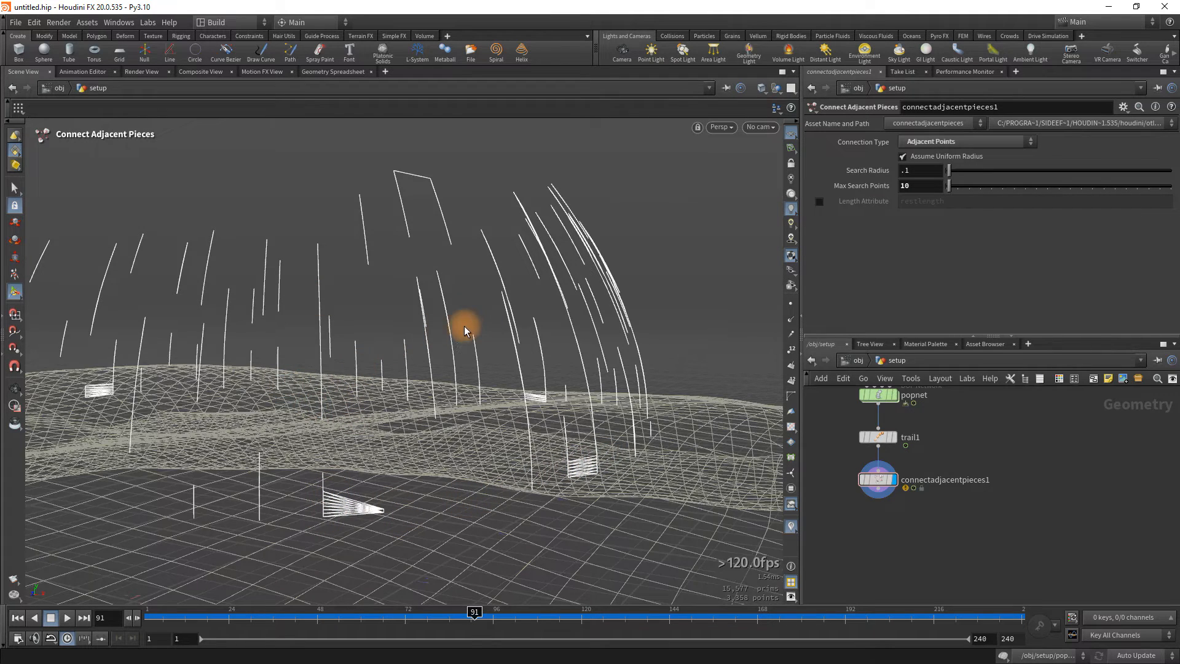
{"action": "mouse_move", "coordinate": [408, 336]}
{"action": "left_mouse_down", "text": "alt"}
{"action": "mouse_move", "coordinate": [357, 352]}
{"action": "mouse_move", "coordinate": [345, 334]}
{"action": "mouse_move", "coordinate": [414, 324]}
{"action": "left_mouse_up", "text": "alt"}
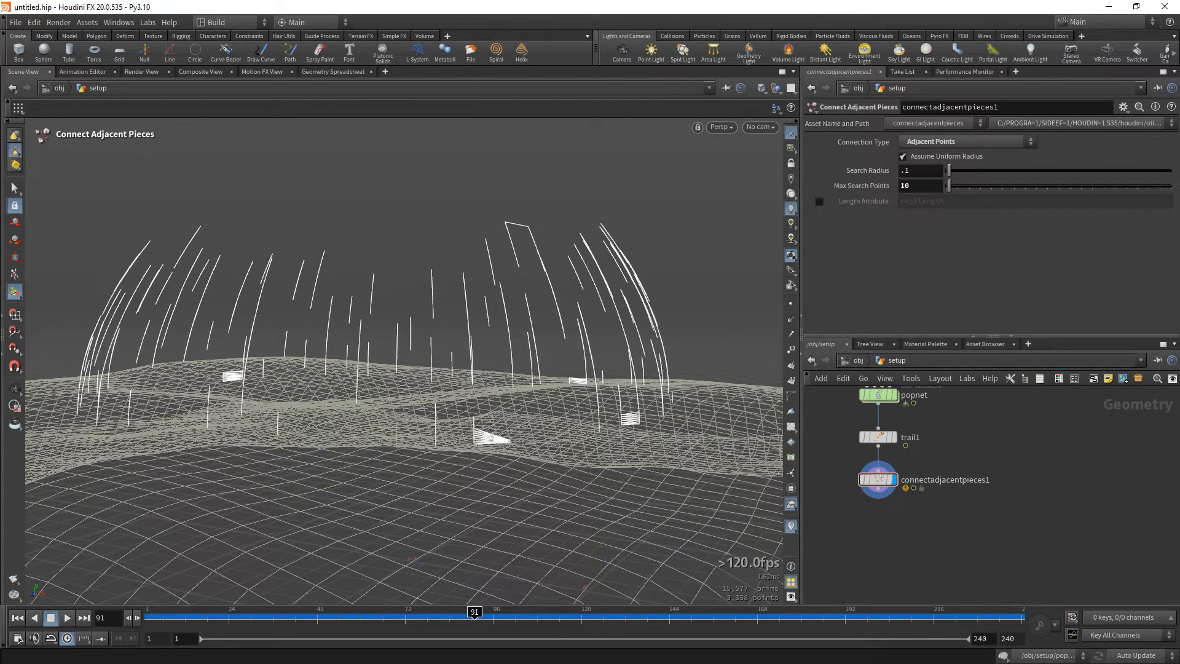
Compare the straight trails with the curved strands across the full barrier in Dampyr.png, and return to Houdini.
{"action": "key", "text": "alt+Tab"}
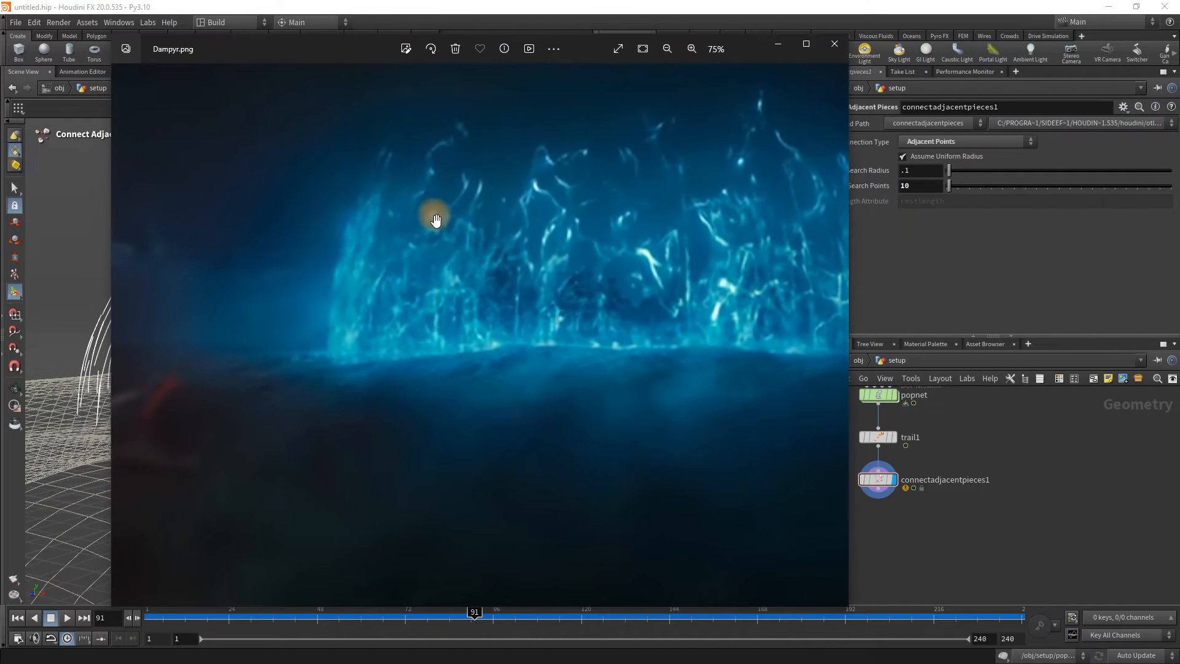
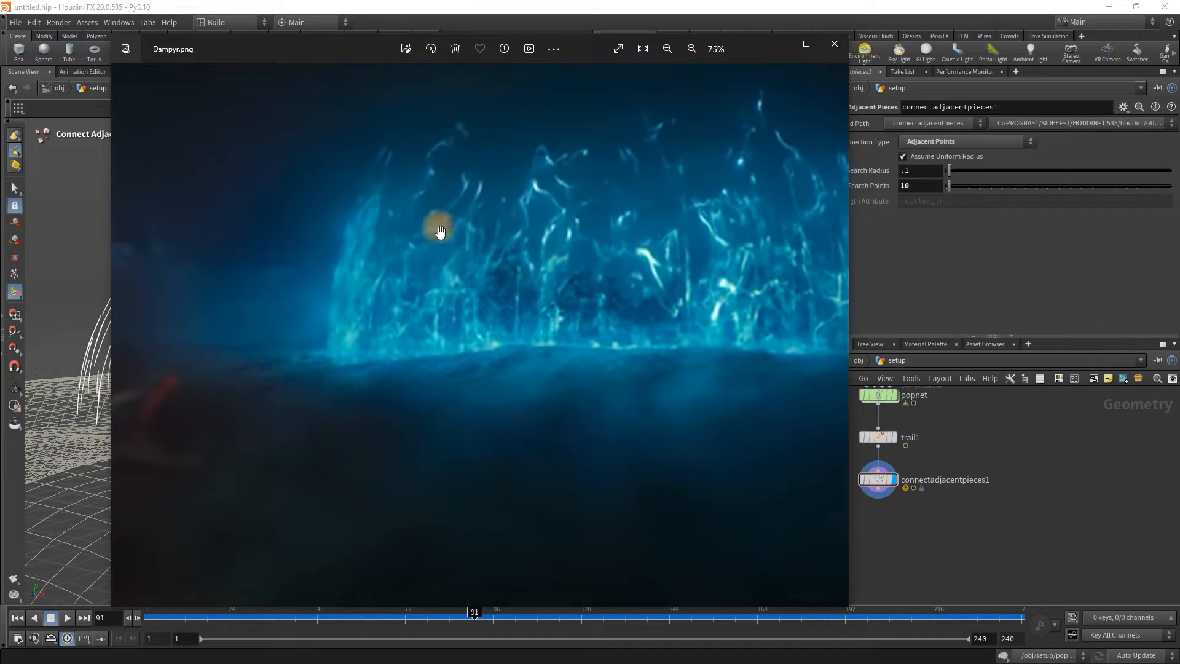
{"action": "left_click_drag", "start_coordinate": [734, 267], "coordinate": [606, 322]}
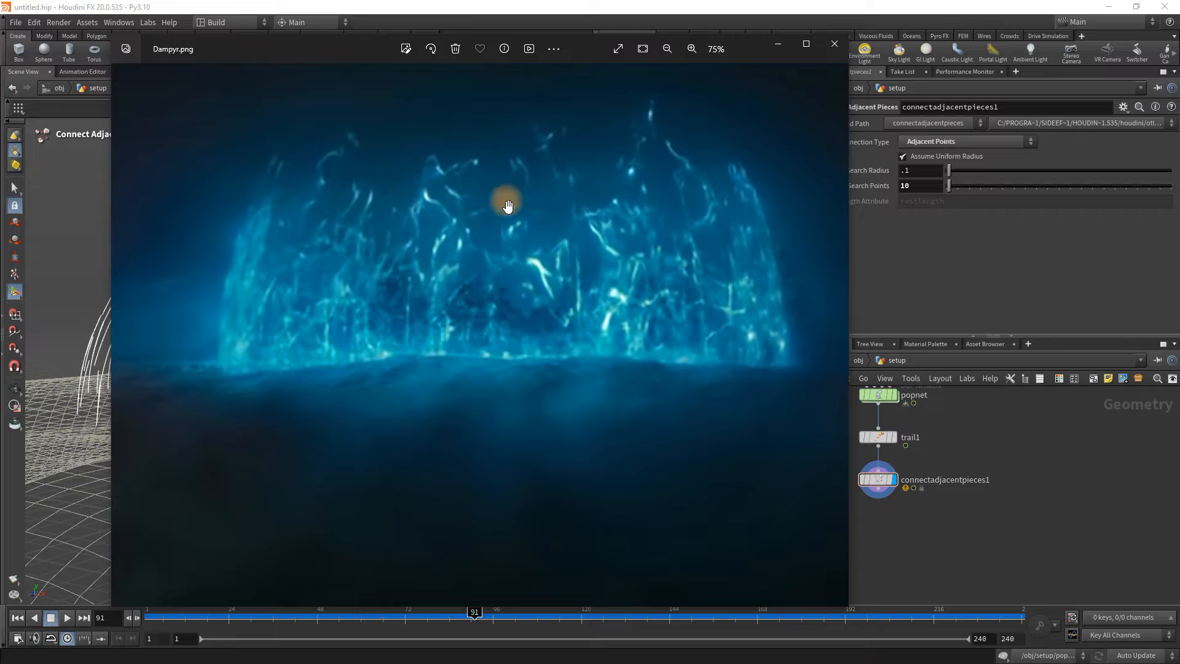
{"action": "left_click_drag", "start_coordinate": [322, 49], "coordinate": [799, 0]}
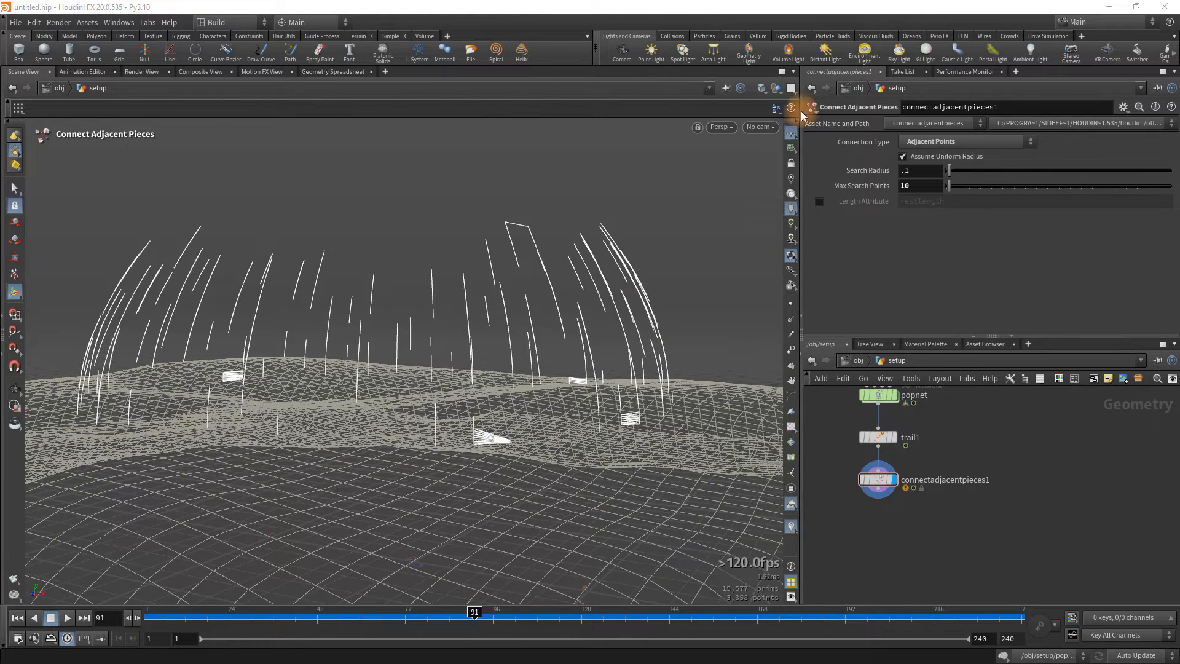
Add an Attribute Noise node below Connect Adjacent Pieces, wire it to that node's output and display it.
{"action": "key", "text": "Tab"}
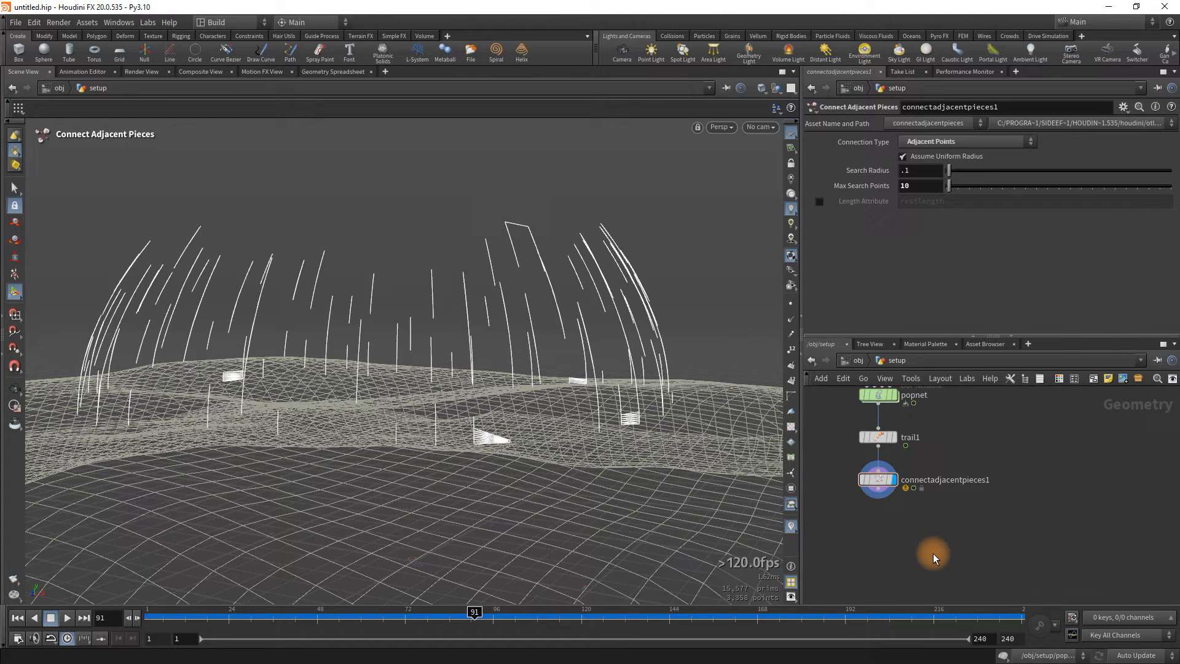
{"action": "key", "text": "Caps_Lock"}
{"action": "key", "text": "Caps_Lock"}
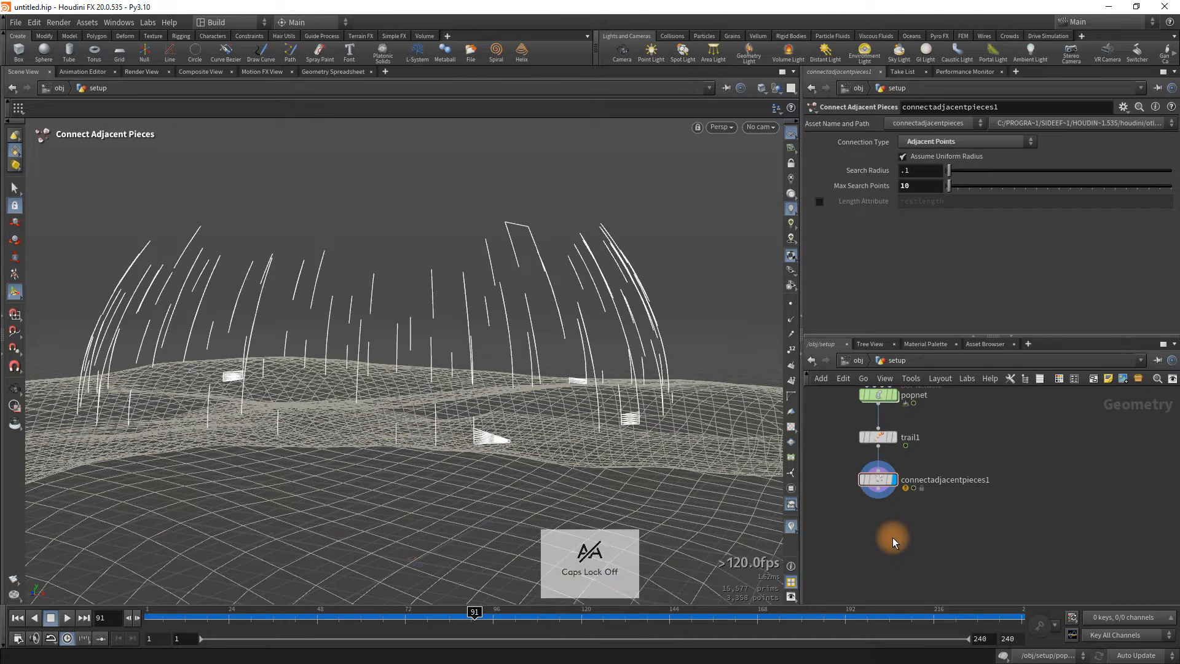
{"action": "key", "text": "Tab"}
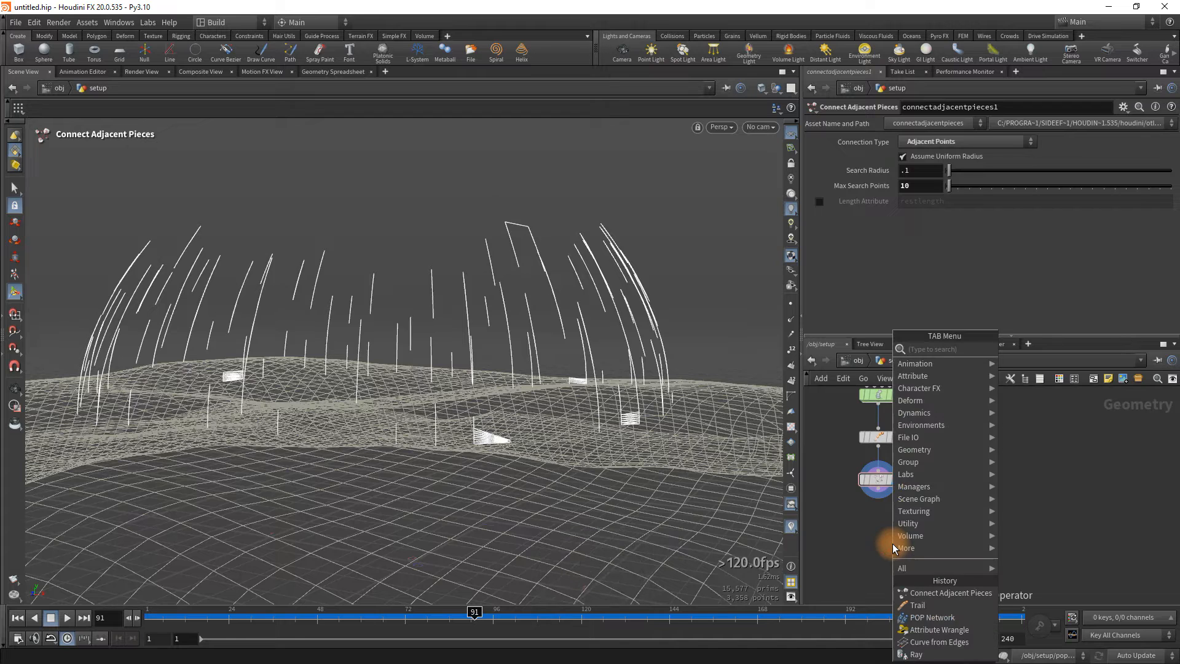
{"action": "type", "text": "noise"}
{"action": "key", "text": "Return"}
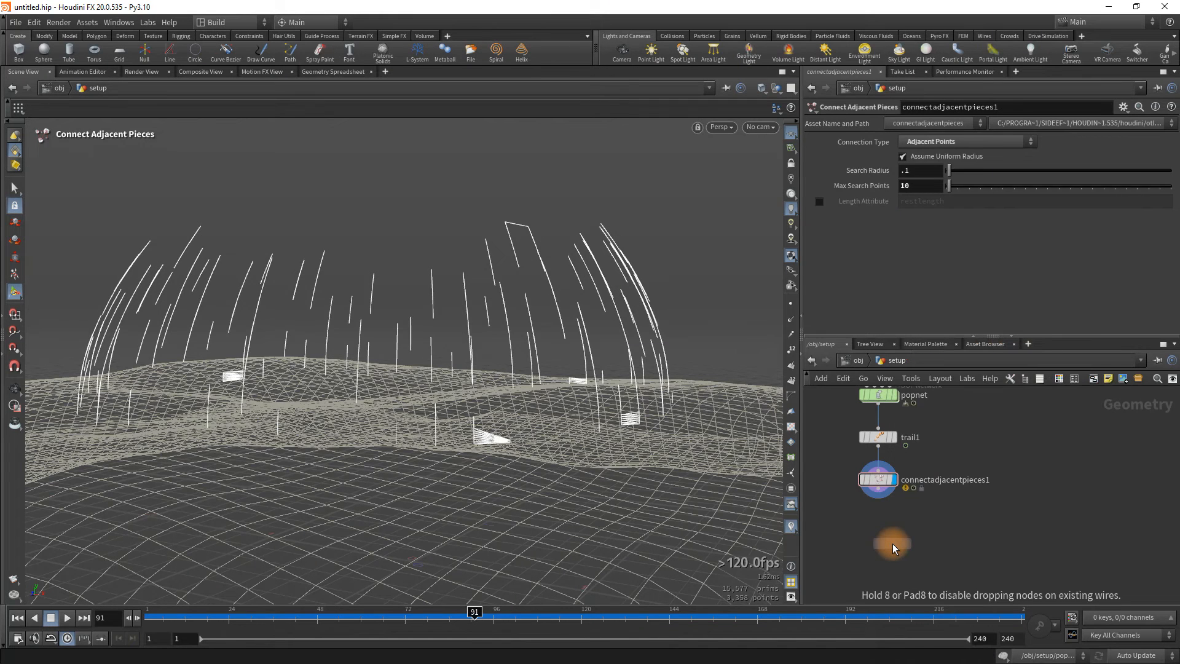
{"action": "left_click", "coordinate": [871, 536]}
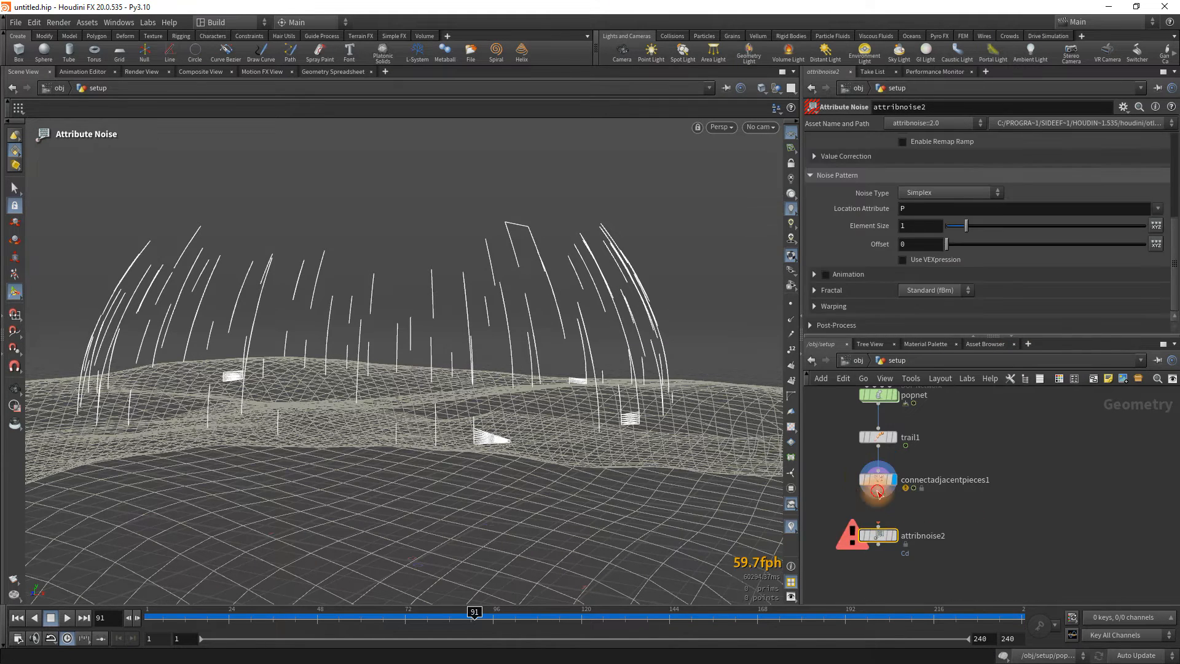
{"action": "left_click", "coordinate": [879, 529]}
{"action": "left_click", "coordinate": [897, 523]}
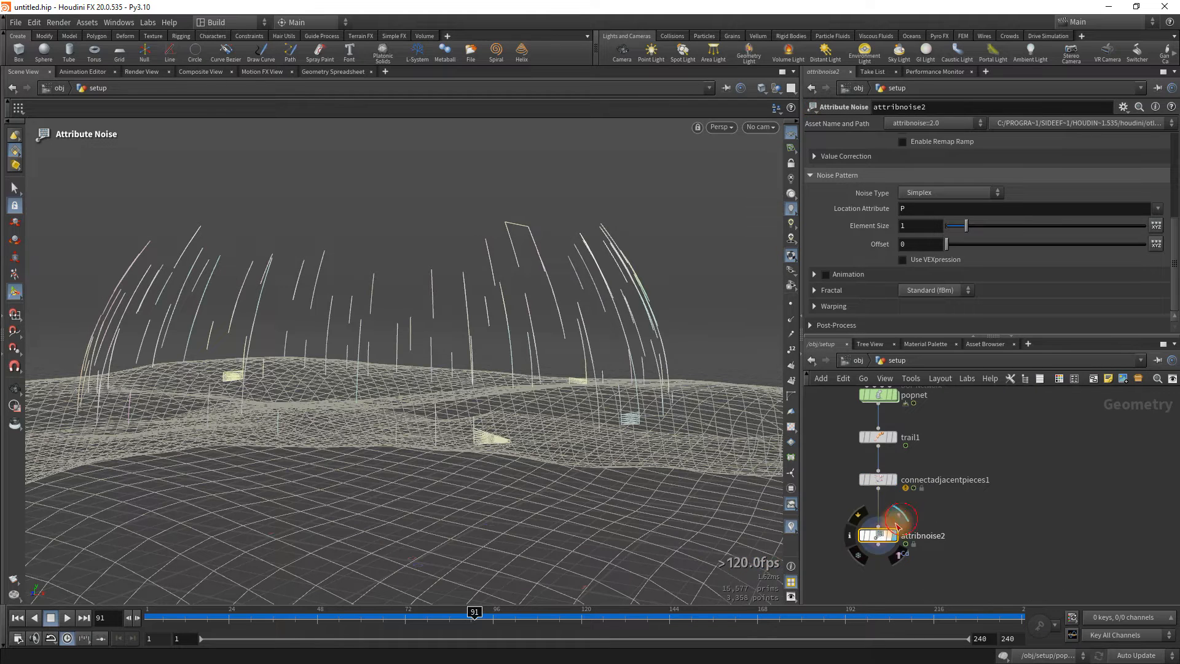
{"action": "scroll", "coordinate": [855, 255], "scroll_direction": "up", "scroll_amount": 10}
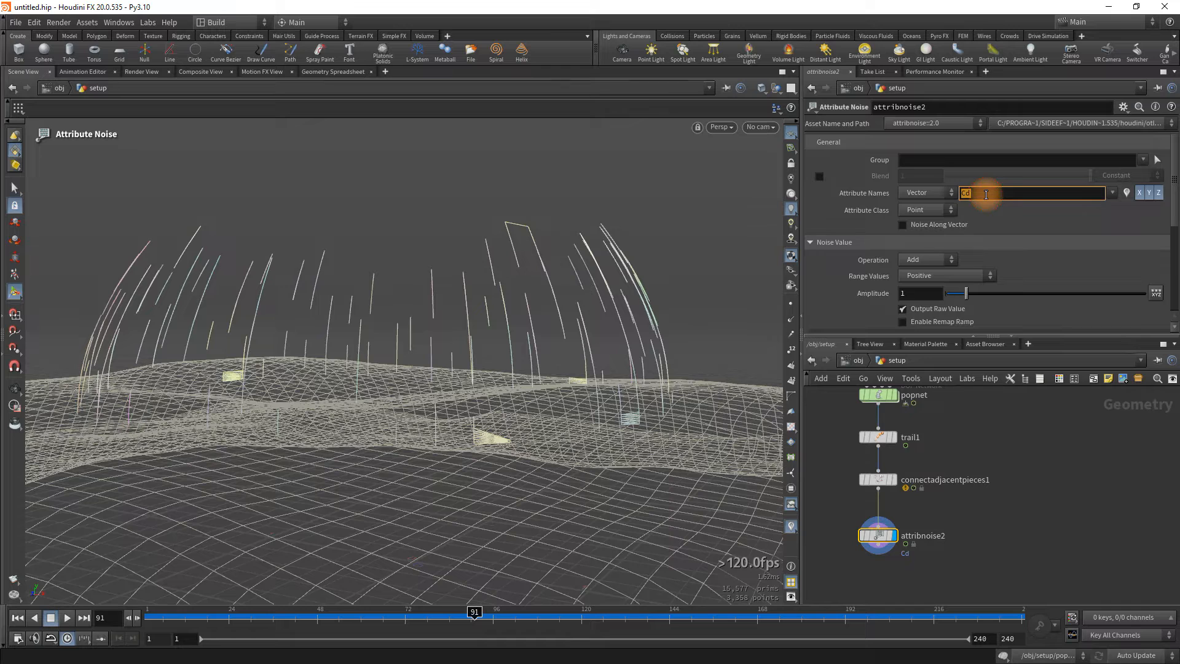
Apply the Attribute Noise to P with Zero Centered range values and an Amplitude of .1.
{"action": "key", "text": "Return"}
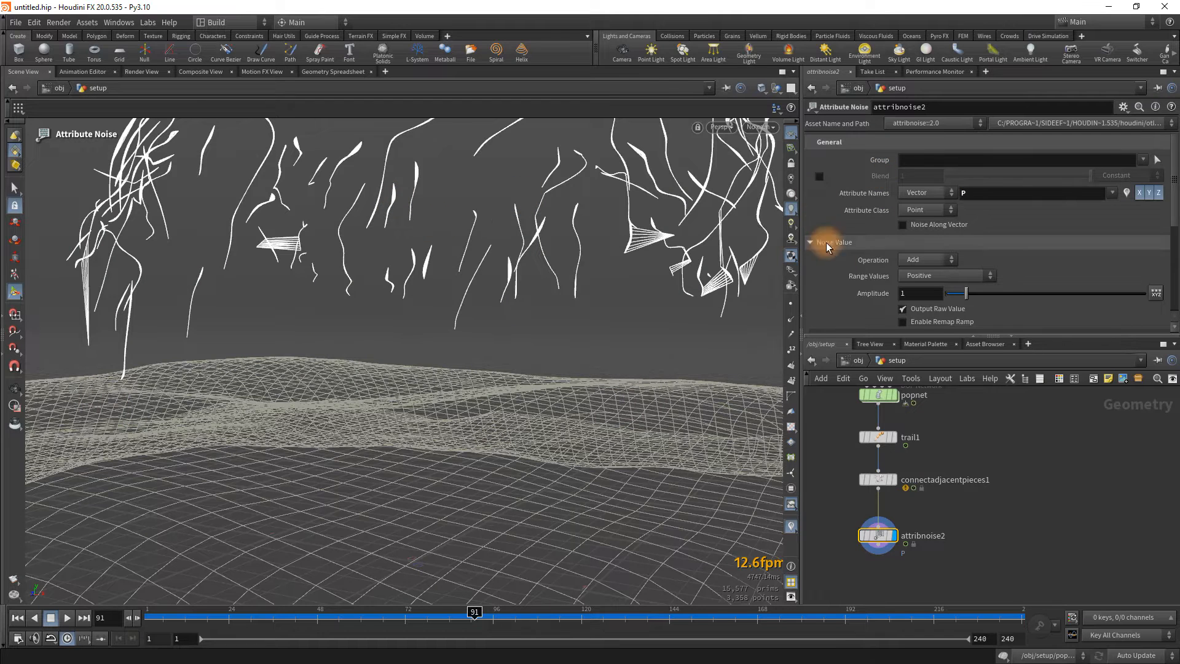
{"action": "scroll", "coordinate": [868, 268], "scroll_direction": "down", "scroll_amount": 1}
{"action": "left_click", "coordinate": [919, 260]}
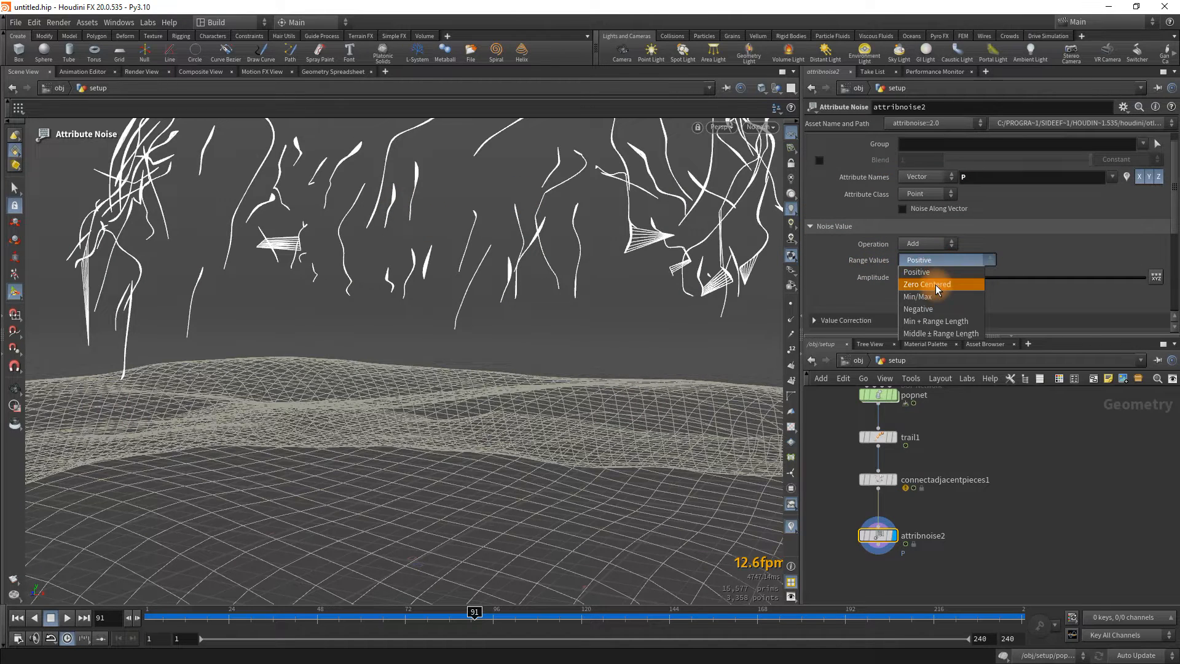
{"action": "left_click", "coordinate": [938, 286]}
{"action": "left_click", "coordinate": [921, 280]}
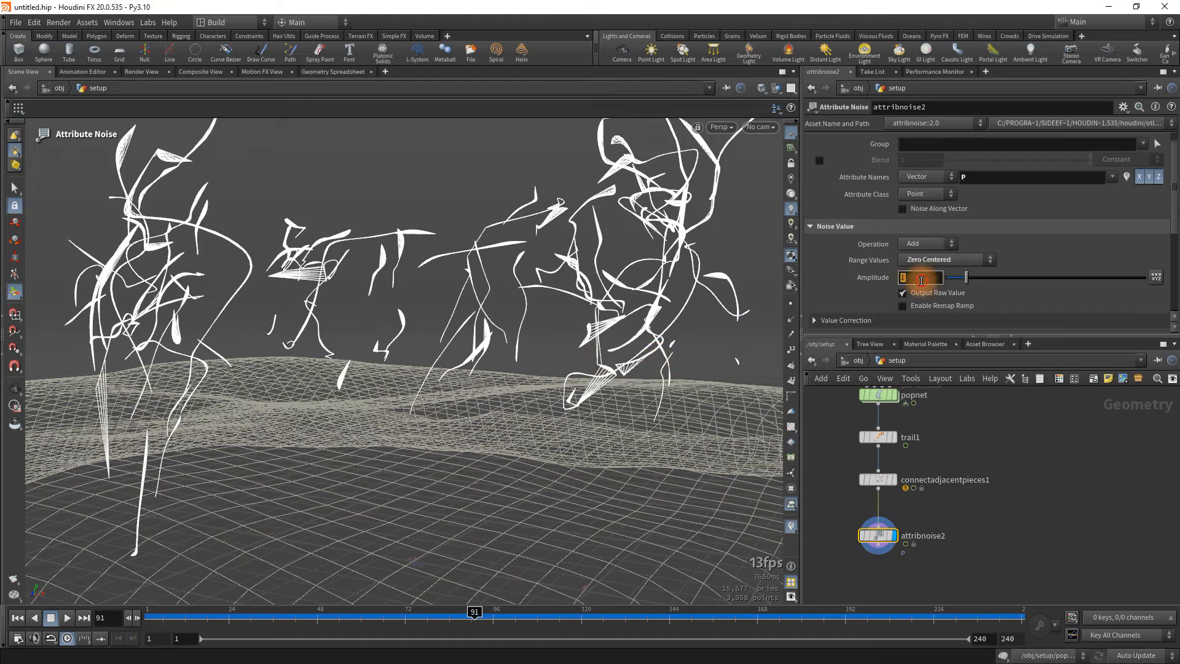
{"action": "type", "text": ".1"}
{"action": "key", "text": "Return"}
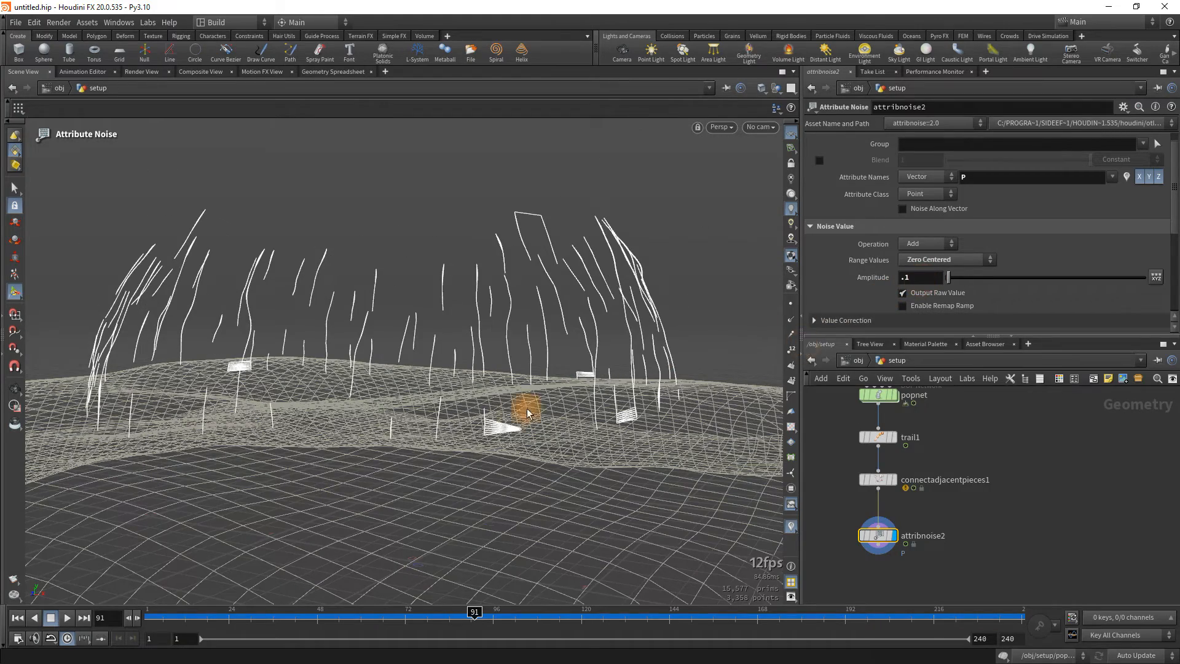
{"action": "mouse_move", "coordinate": [465, 375]}
{"action": "left_mouse_down", "text": "alt"}
{"action": "mouse_move", "coordinate": [484, 387]}
{"action": "mouse_move", "coordinate": [490, 376]}
{"action": "mouse_move", "coordinate": [475, 384]}
{"action": "left_mouse_up", "text": "alt"}
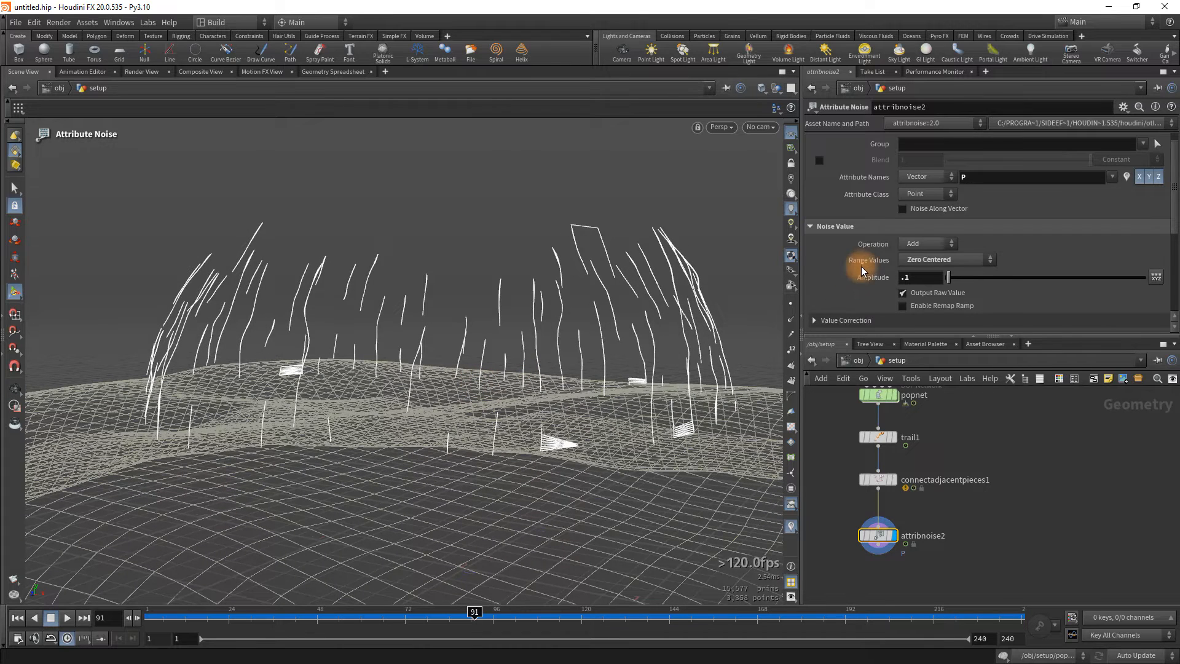
Try an Element Size of 2 for the noise pattern and restore it to 1.
{"action": "scroll", "coordinate": [861, 265], "scroll_direction": "down", "scroll_amount": 4}
{"action": "left_click", "coordinate": [924, 231]}
{"action": "left_click", "coordinate": [872, 247]}
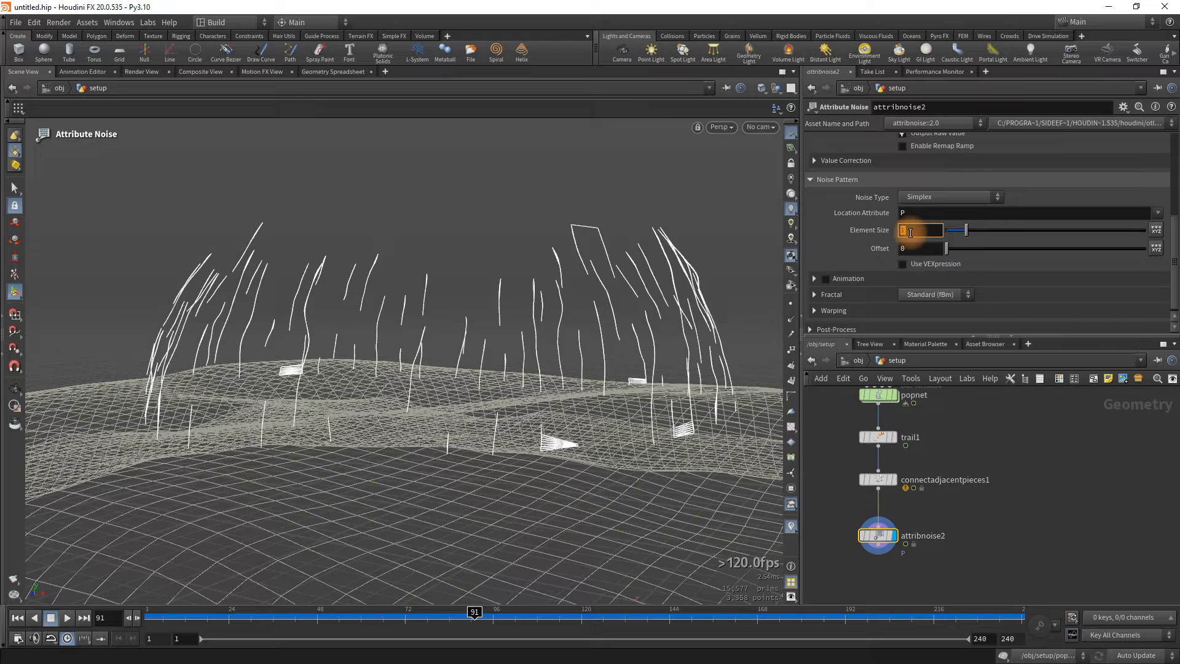
{"action": "left_click", "coordinate": [911, 233]}
{"action": "type", "text": "2"}
{"action": "key", "text": "Return"}
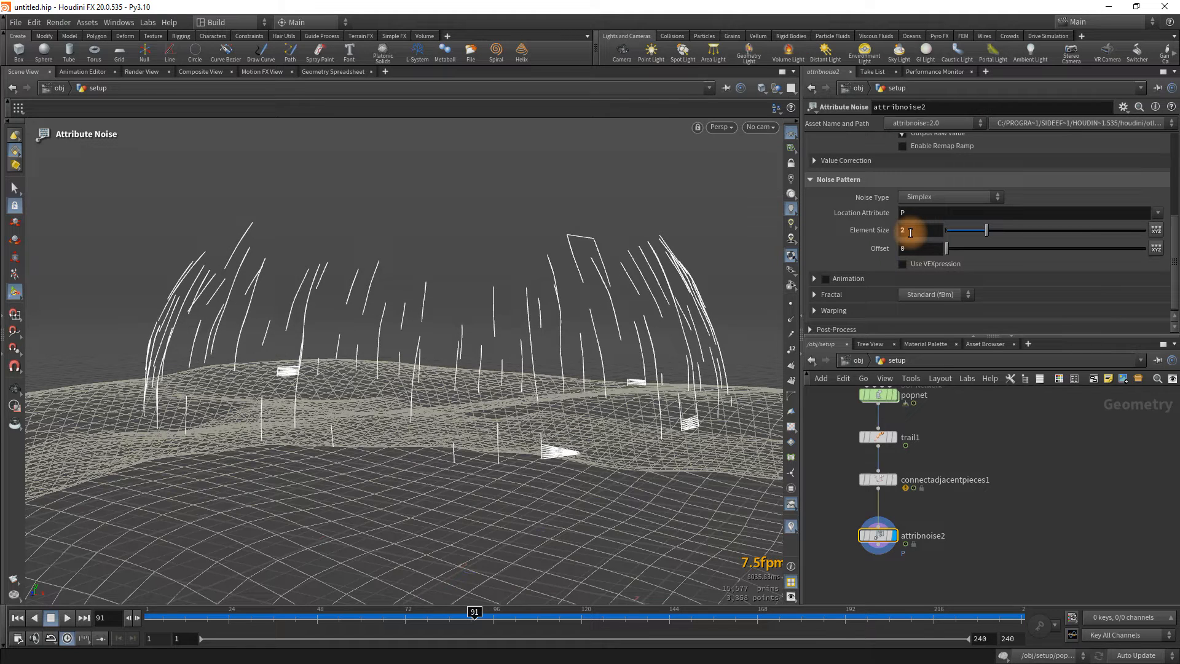
{"action": "key", "text": "Return"}
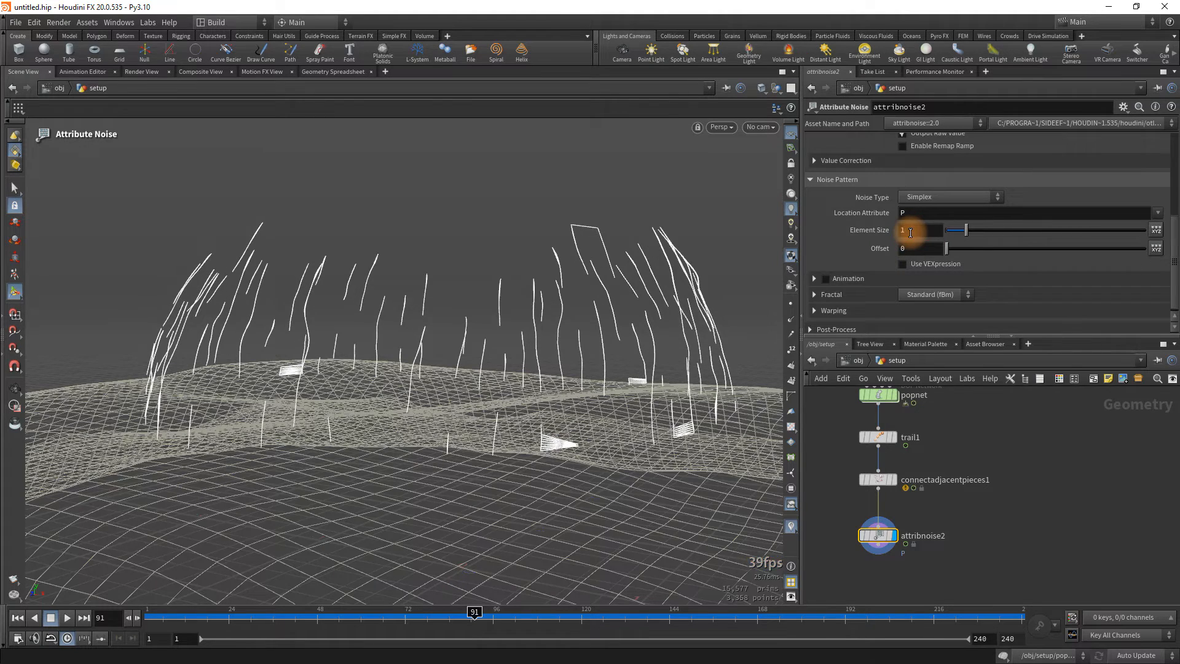
Play the animation to review the distorted trails over the dome and stop it at frame 219.
{"action": "key", "text": "Escape"}
{"action": "left_click_drag", "start_coordinate": [383, 435], "coordinate": [461, 371]}
{"action": "left_click", "coordinate": [975, 529]}
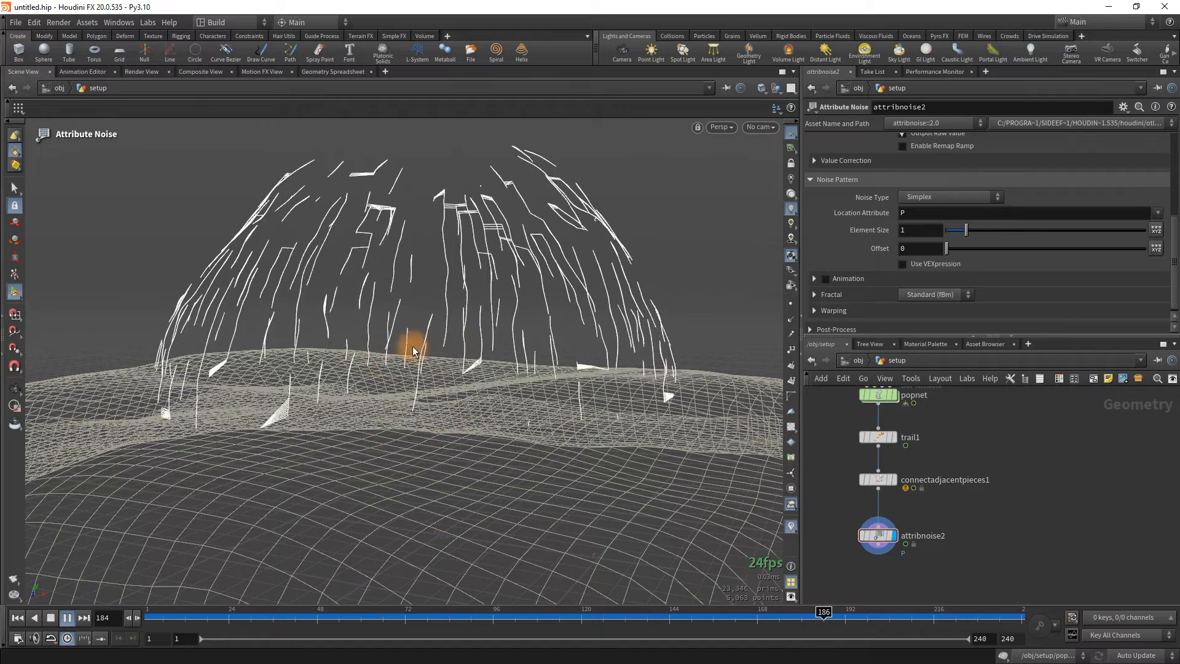
{"action": "key", "text": "Escape"}
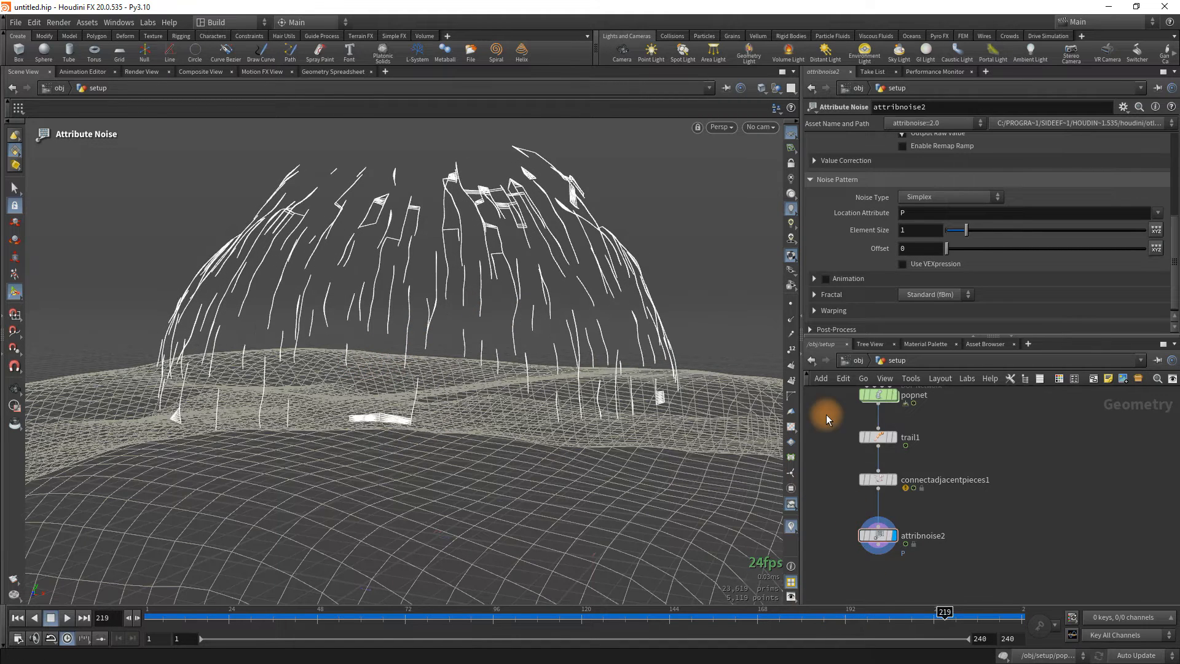
Display the points, examine up close how they are distributed along the trails and the connecting lines, and hide them again.
{"action": "left_click", "coordinate": [791, 305]}
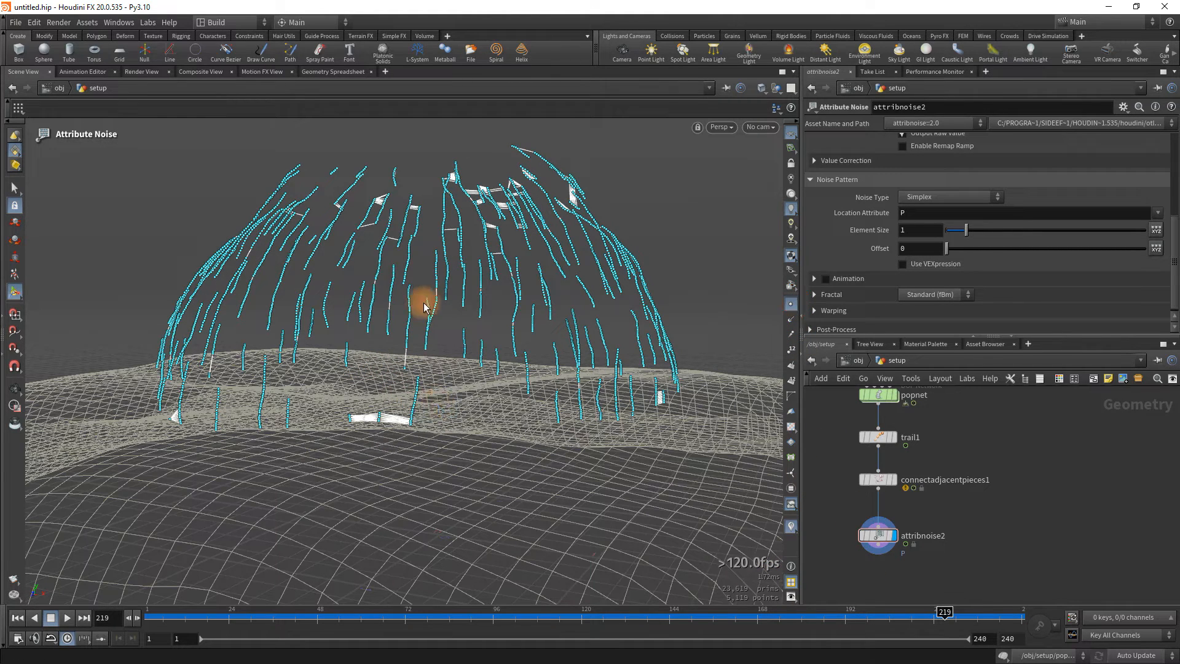
{"action": "key", "text": "Escape"}
{"action": "right_click_drag", "start_coordinate": [490, 227], "coordinate": [509, 253]}
{"action": "left_click_drag", "start_coordinate": [545, 230], "coordinate": [522, 263]}
{"action": "left_click_drag", "start_coordinate": [345, 338], "coordinate": [462, 329]}
{"action": "key", "text": "Return"}
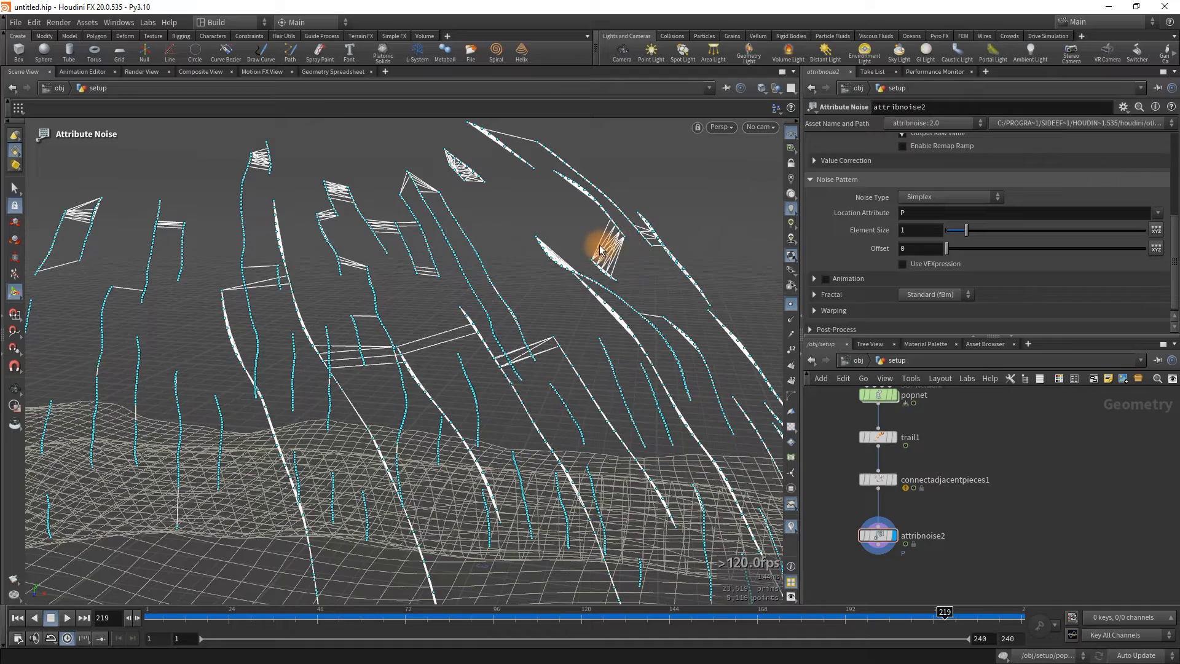
{"action": "key", "text": "Escape"}
{"action": "left_click_drag", "start_coordinate": [522, 350], "coordinate": [626, 347]}
{"action": "key", "text": "Return"}
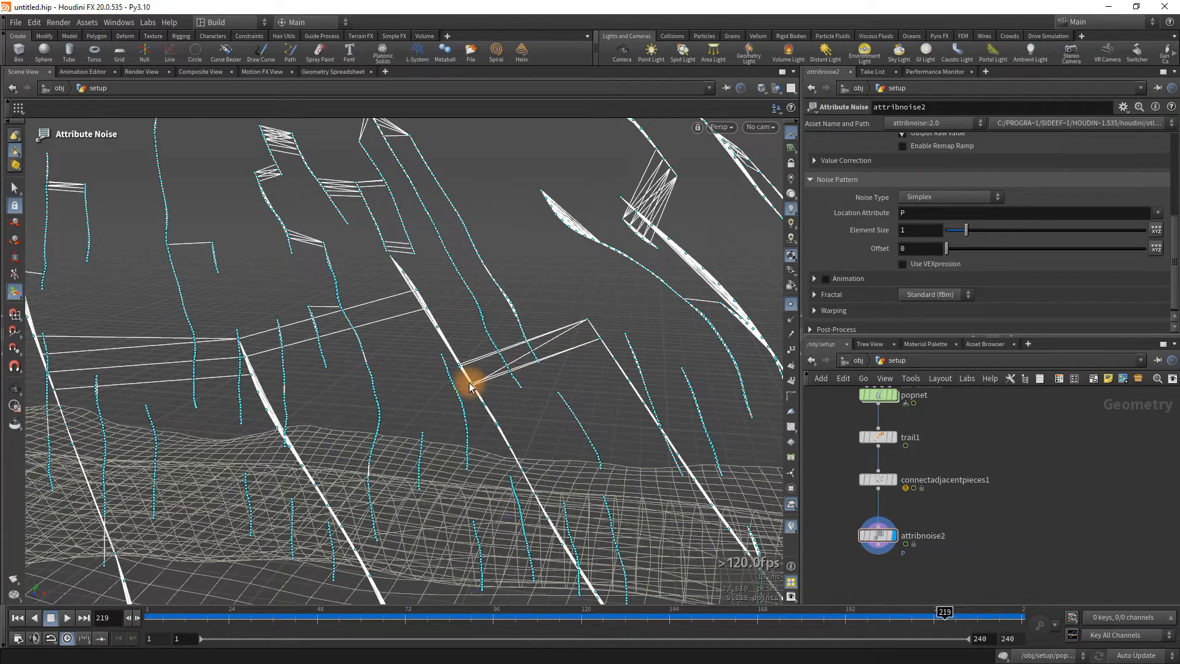
{"action": "left_click_drag", "start_coordinate": [530, 361], "coordinate": [586, 316]}
{"action": "key", "text": "Escape"}
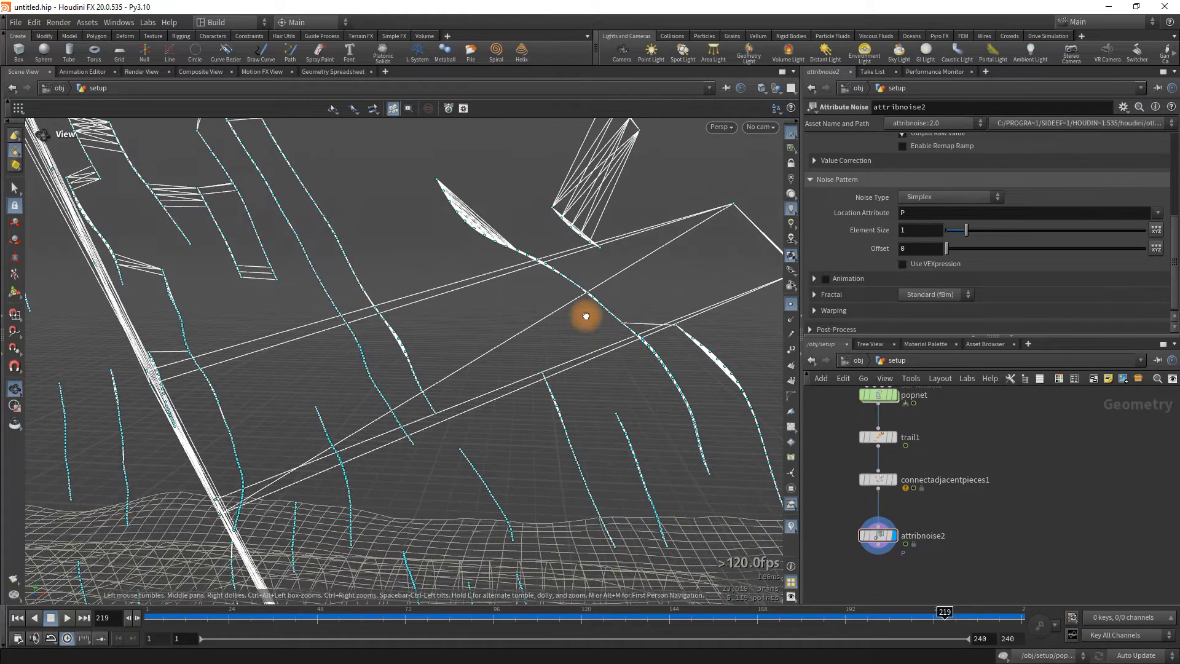
{"action": "key", "text": "Return"}
{"action": "left_click", "coordinate": [732, 211]}
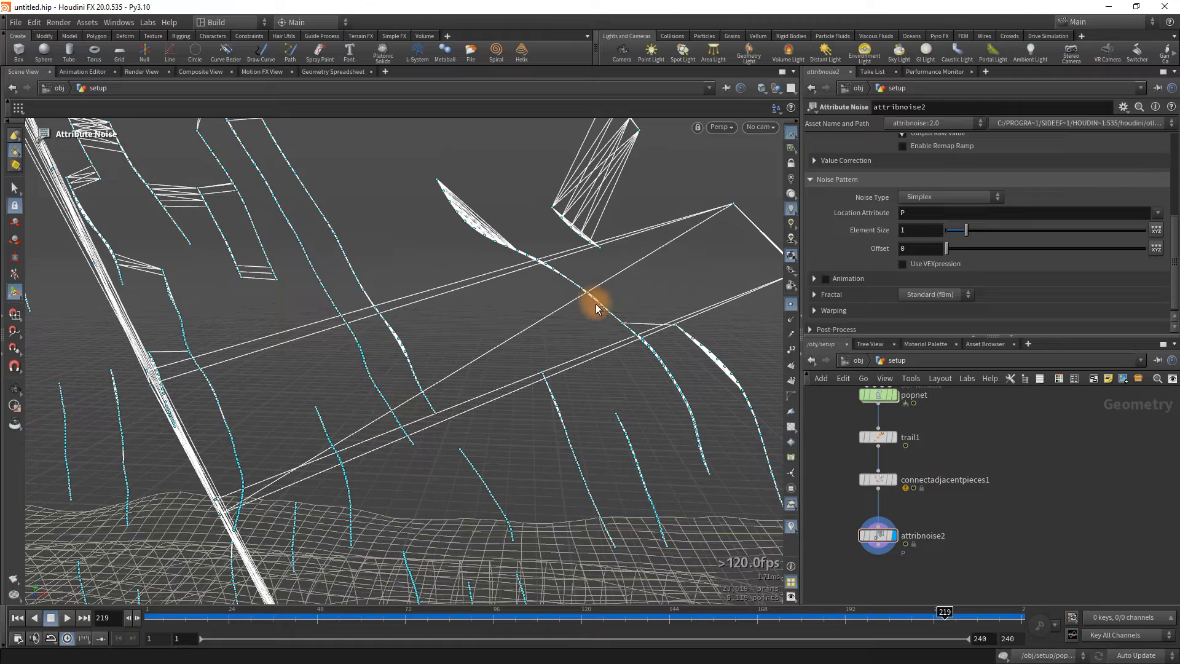
{"action": "key", "text": "Escape"}
{"action": "left_click_drag", "start_coordinate": [537, 350], "coordinate": [482, 409]}
{"action": "key", "text": "Return"}
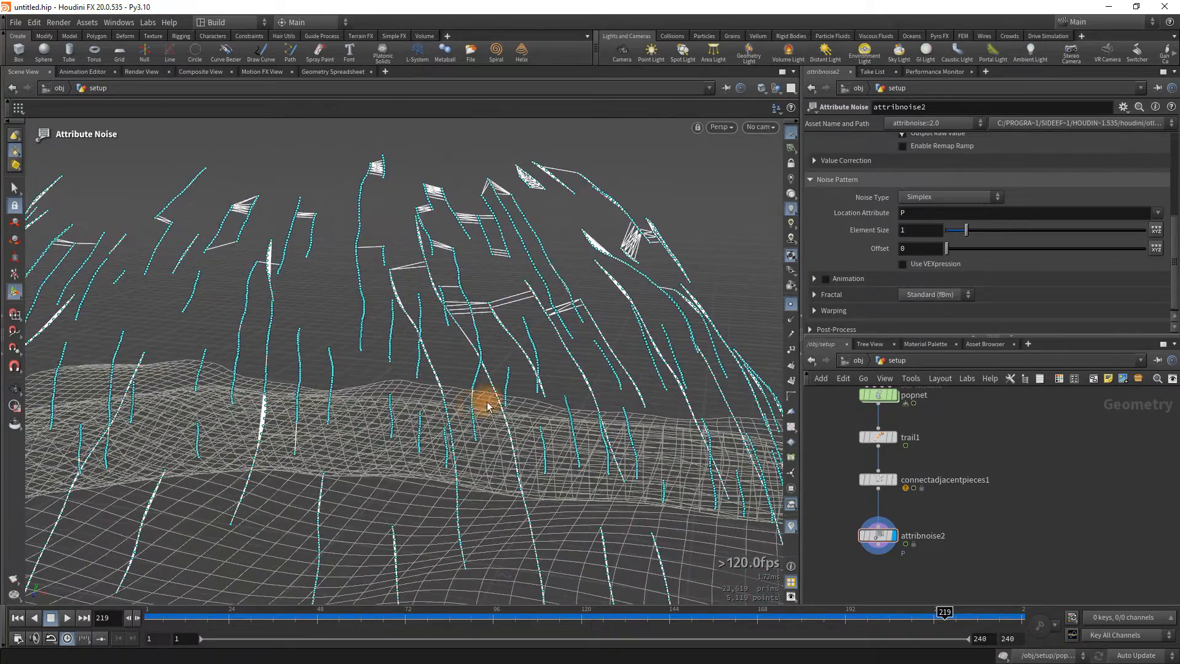
{"action": "left_click", "coordinate": [792, 312]}
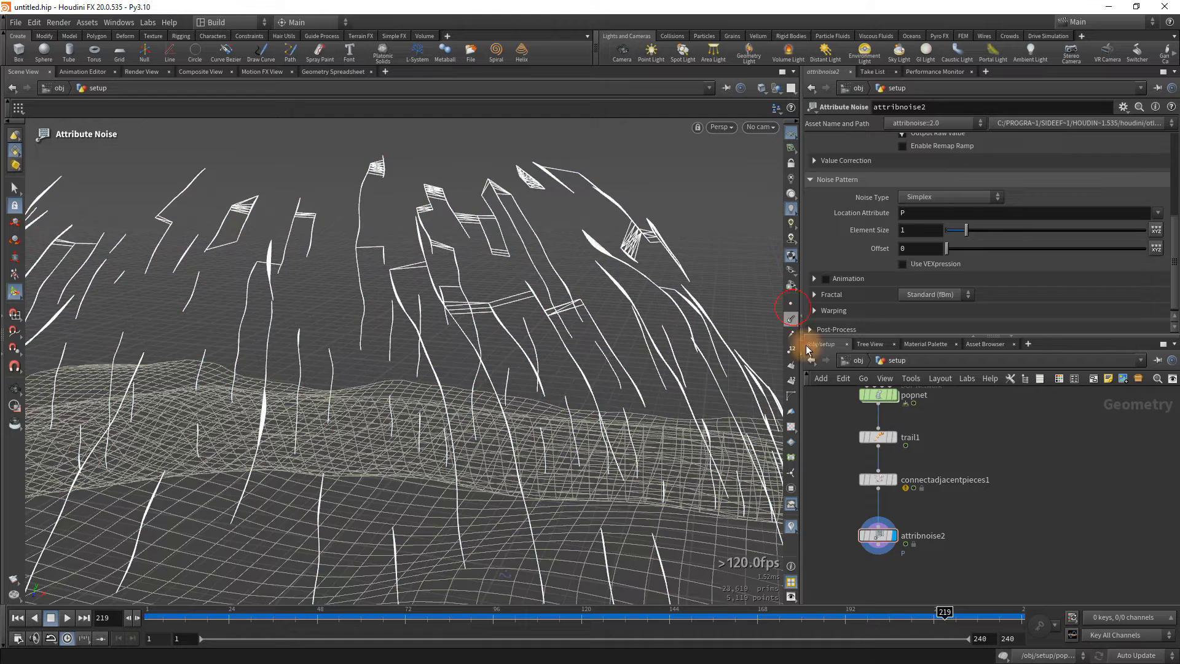
Add a Resample node below attribnoise2, wire it to that node's output and display it.
{"action": "middle_click_drag", "start_coordinate": [1029, 540], "coordinate": [1003, 519]}
{"action": "key", "text": "Tab"}
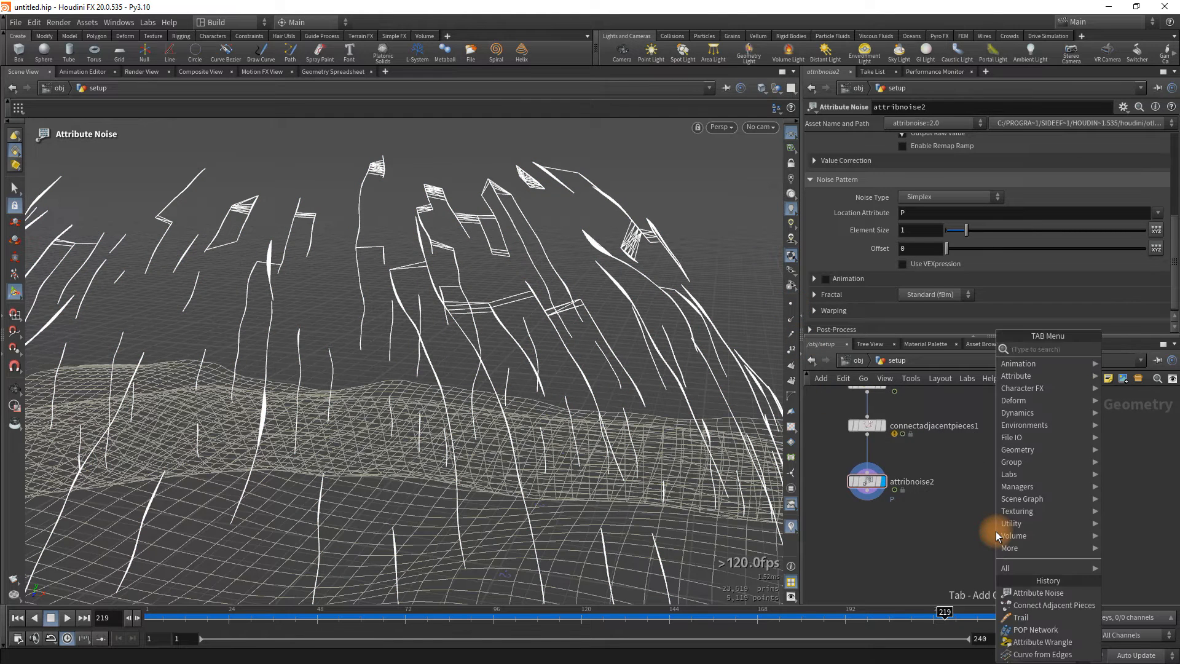
{"action": "type", "text": "resam"}
{"action": "key", "text": "Return"}
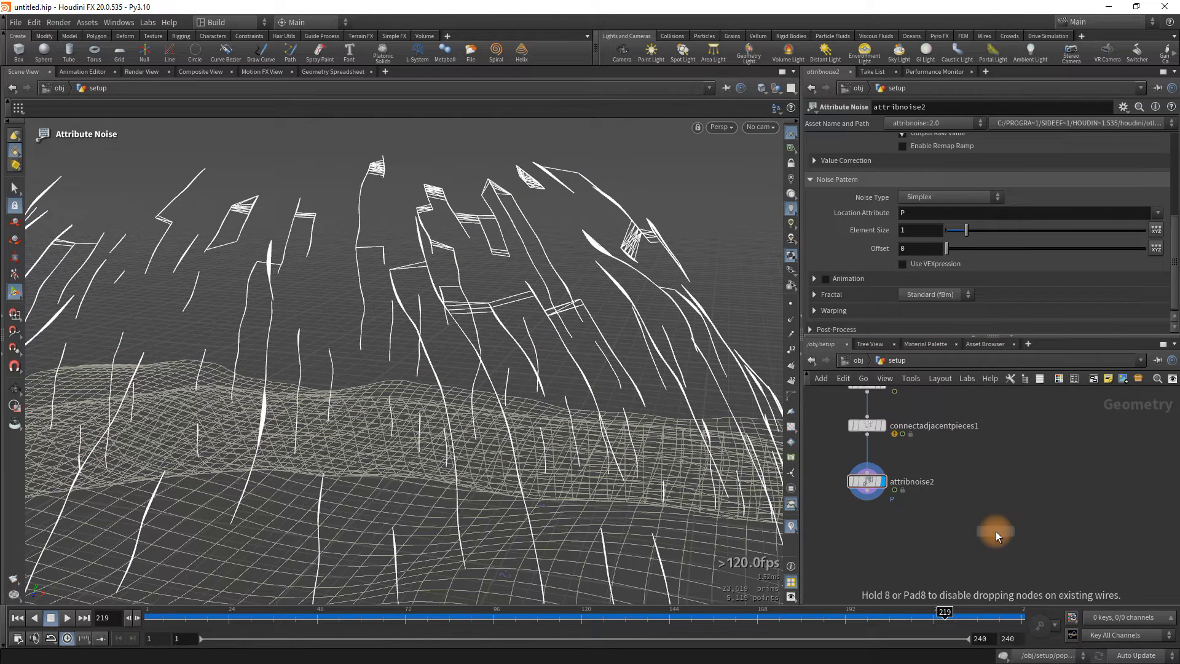
{"action": "left_click", "coordinate": [904, 552]}
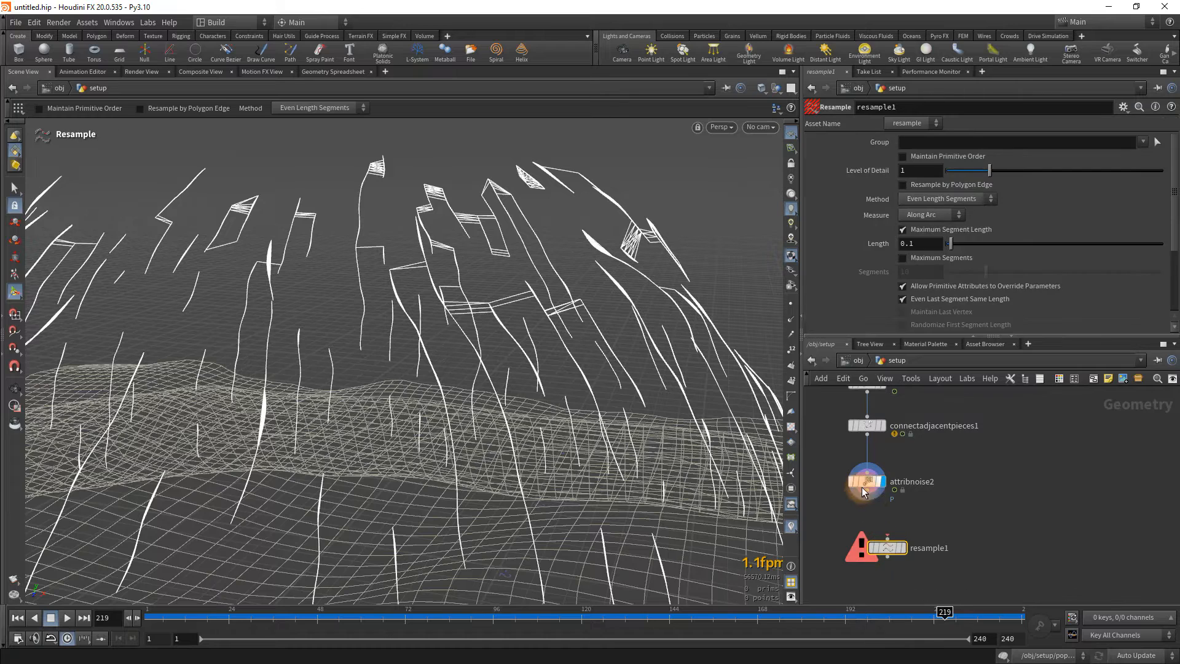
{"action": "left_click_drag", "start_coordinate": [867, 498], "coordinate": [904, 534]}
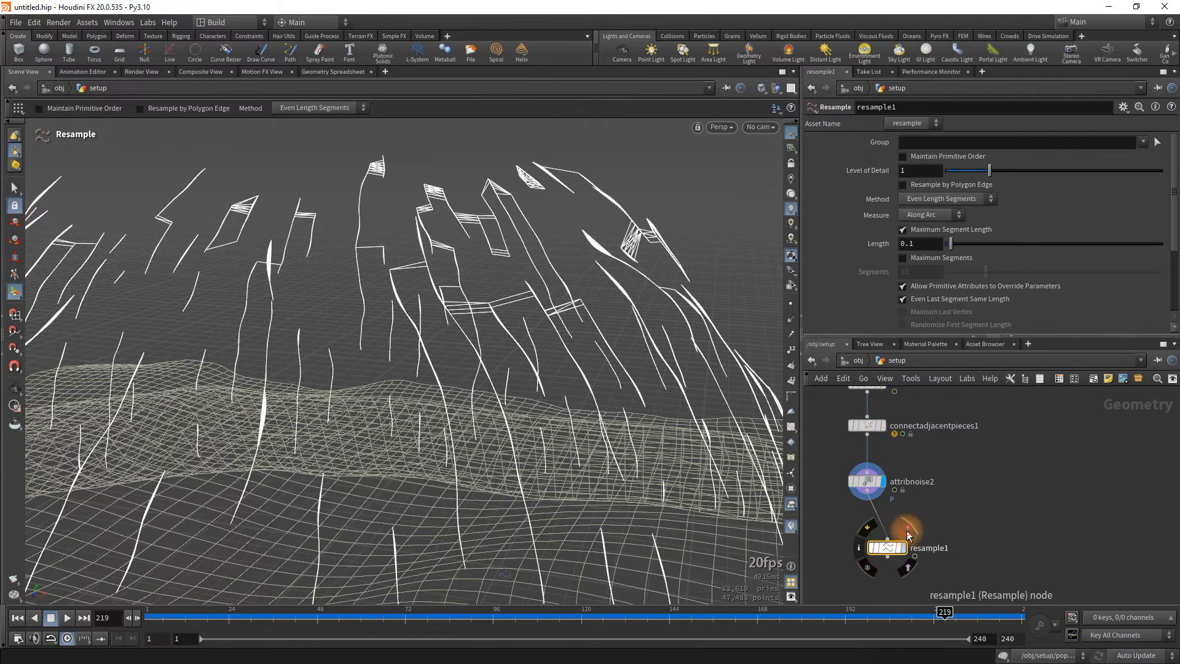
{"action": "left_click", "coordinate": [908, 532]}
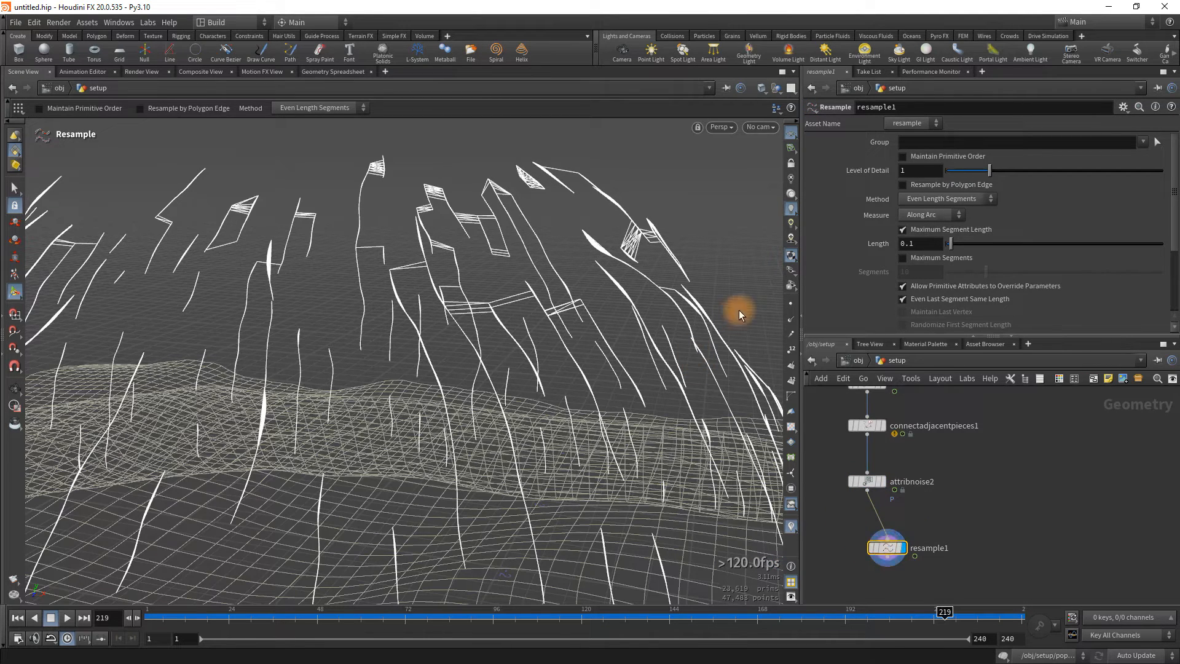
Display the points, inspect the resampled connections up close and set the Resample node's Length to .05.
{"action": "left_click", "coordinate": [791, 304]}
{"action": "key", "text": "Escape"}
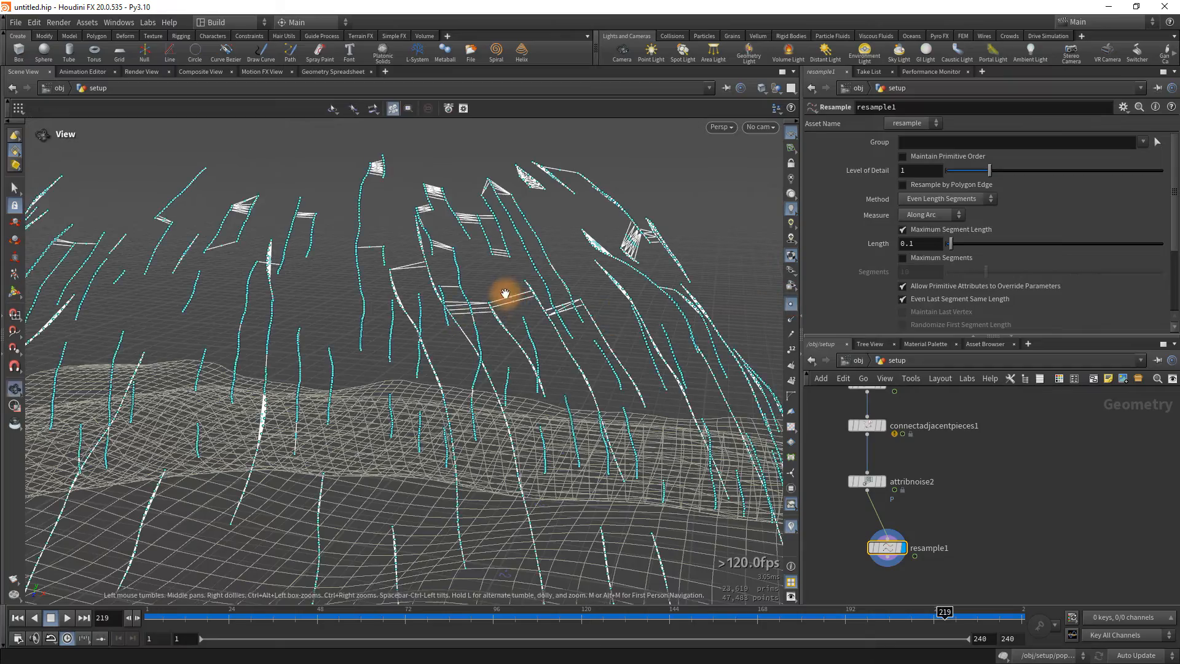
{"action": "right_click_drag", "start_coordinate": [505, 307], "coordinate": [767, 285]}
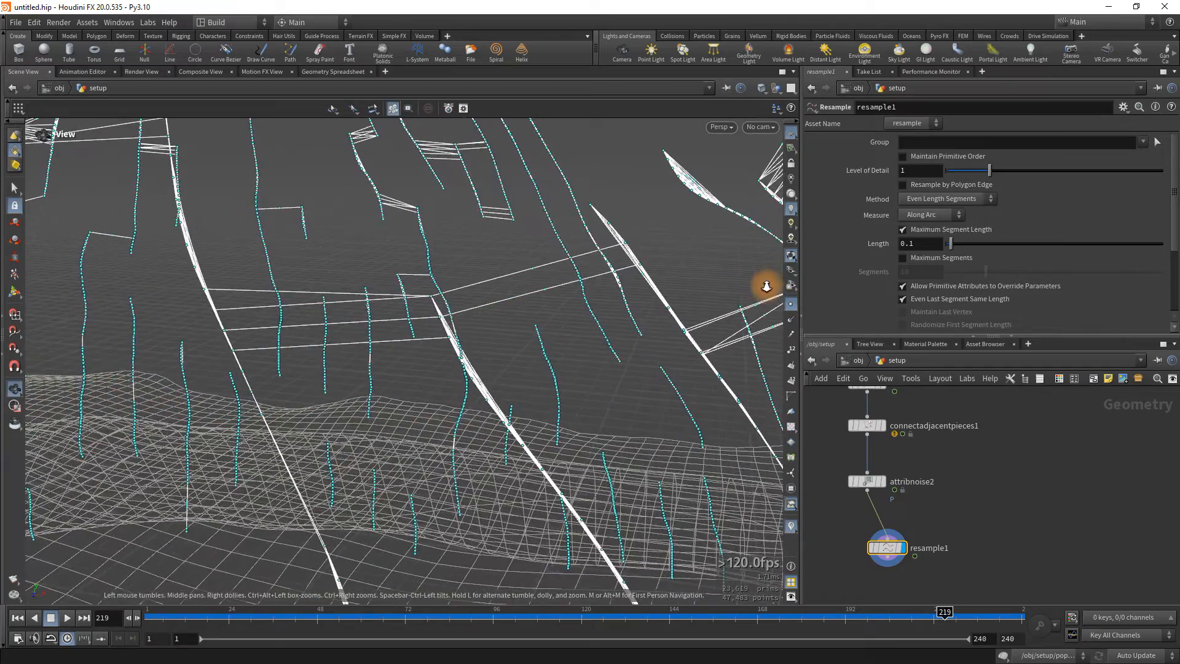
{"action": "left_click_drag", "start_coordinate": [522, 291], "coordinate": [565, 279]}
{"action": "left_click_drag", "start_coordinate": [369, 306], "coordinate": [398, 306]}
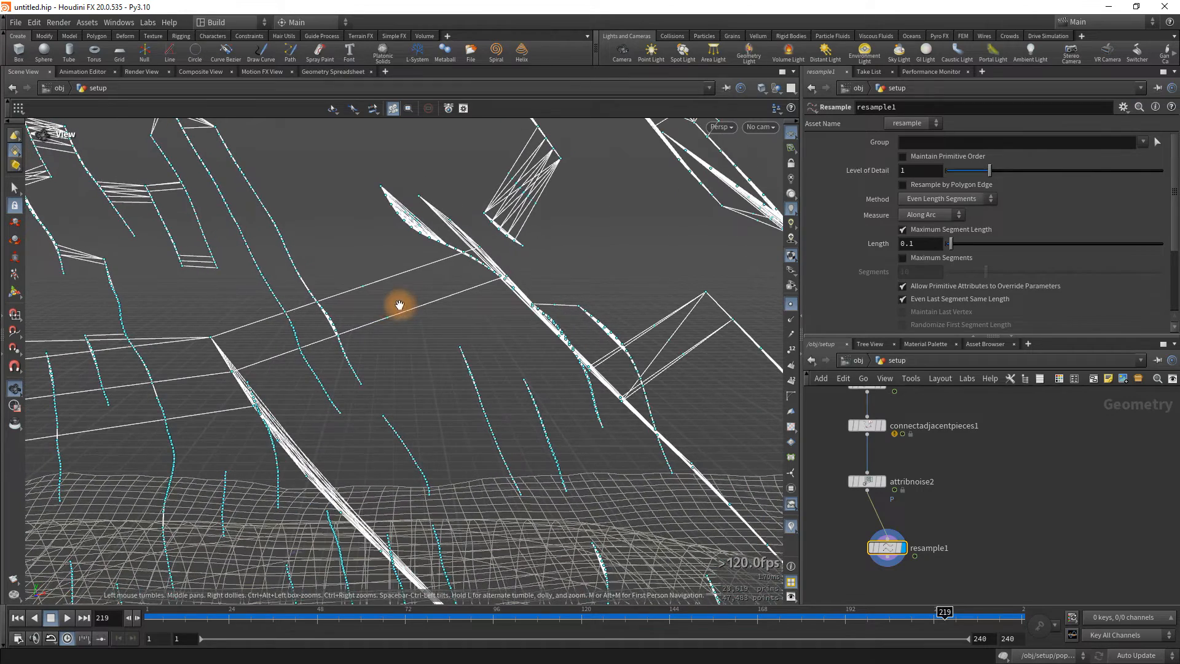
{"action": "key", "text": "Return"}
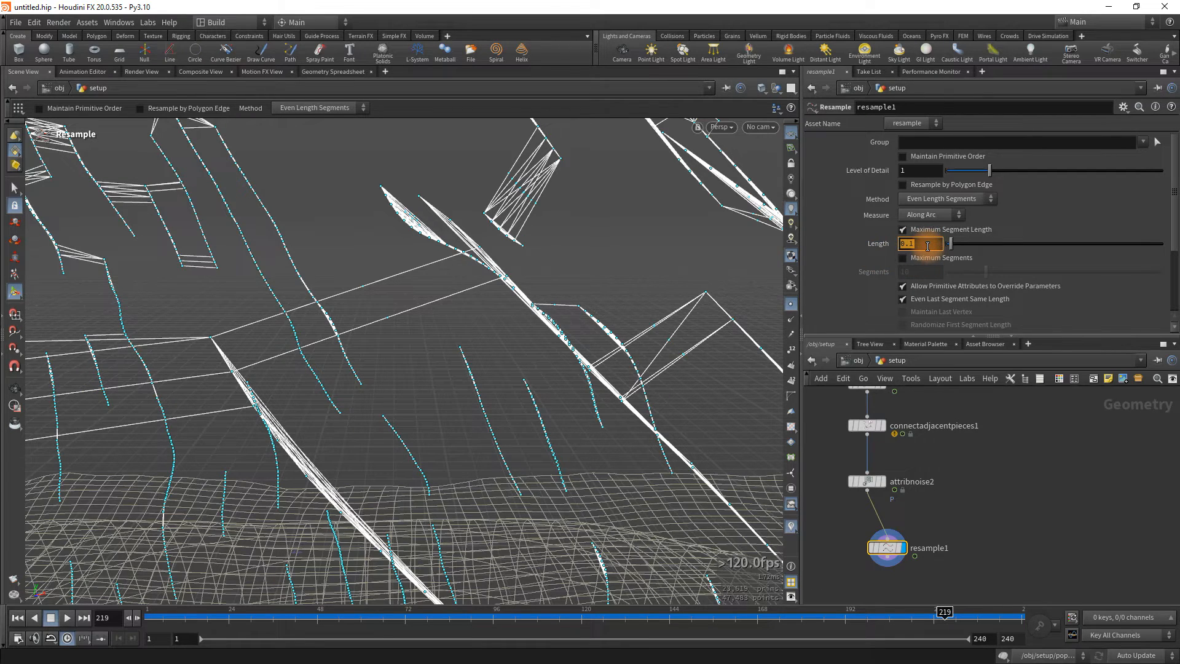
{"action": "type", "text": "5"}
{"action": "key", "text": "Return"}
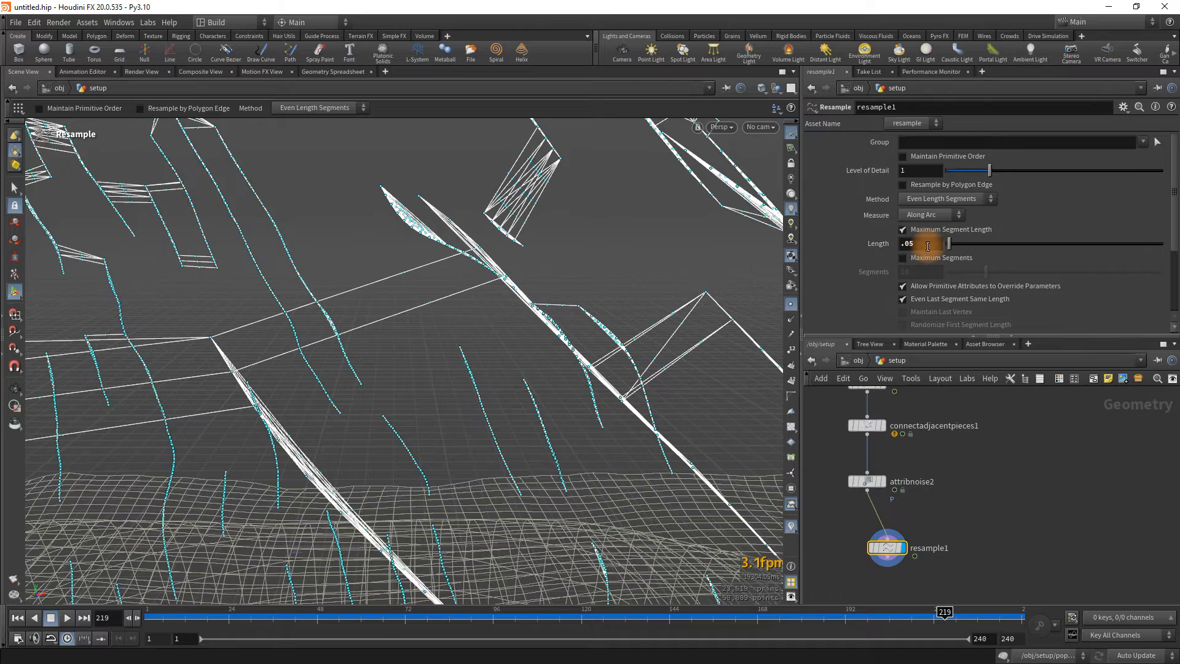
Check the point density along the connecting lines and reduce the Resample node's Length to .025.
{"action": "key", "text": "Escape"}
{"action": "left_click_drag", "start_coordinate": [477, 285], "coordinate": [493, 290]}
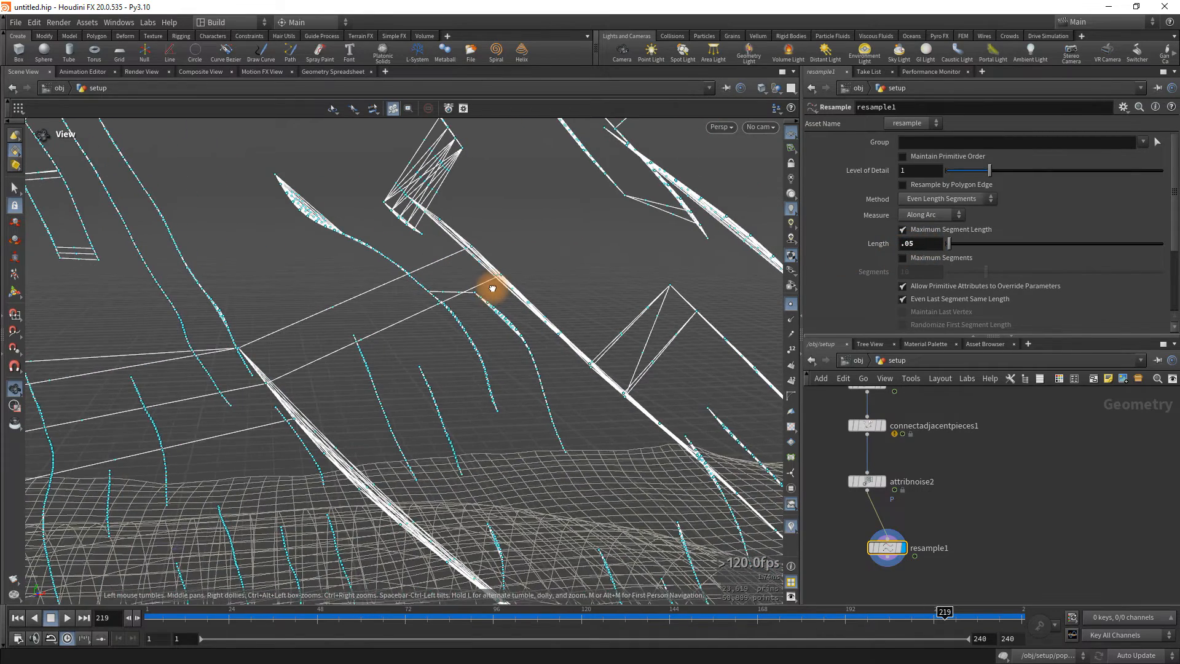
{"action": "left_click", "coordinate": [926, 243]}
{"action": "type", "text": ".025"}
{"action": "key", "text": "Return"}
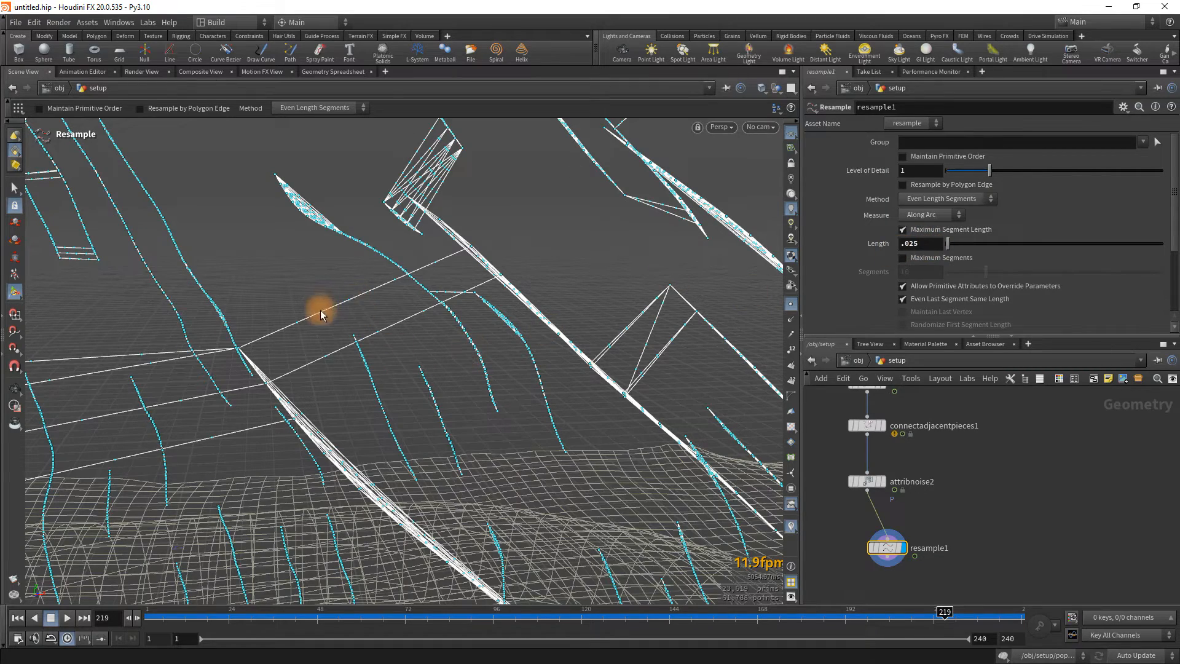
{"action": "left_click_drag", "start_coordinate": [521, 289], "coordinate": [576, 413], "text": "alt"}
Align the Resample node directly below attribnoise2, and hide the points in the viewport.
{"action": "middle_click_drag", "start_coordinate": [972, 532], "coordinate": [938, 526]}
{"action": "left_click_drag", "start_coordinate": [851, 544], "coordinate": [834, 536]}
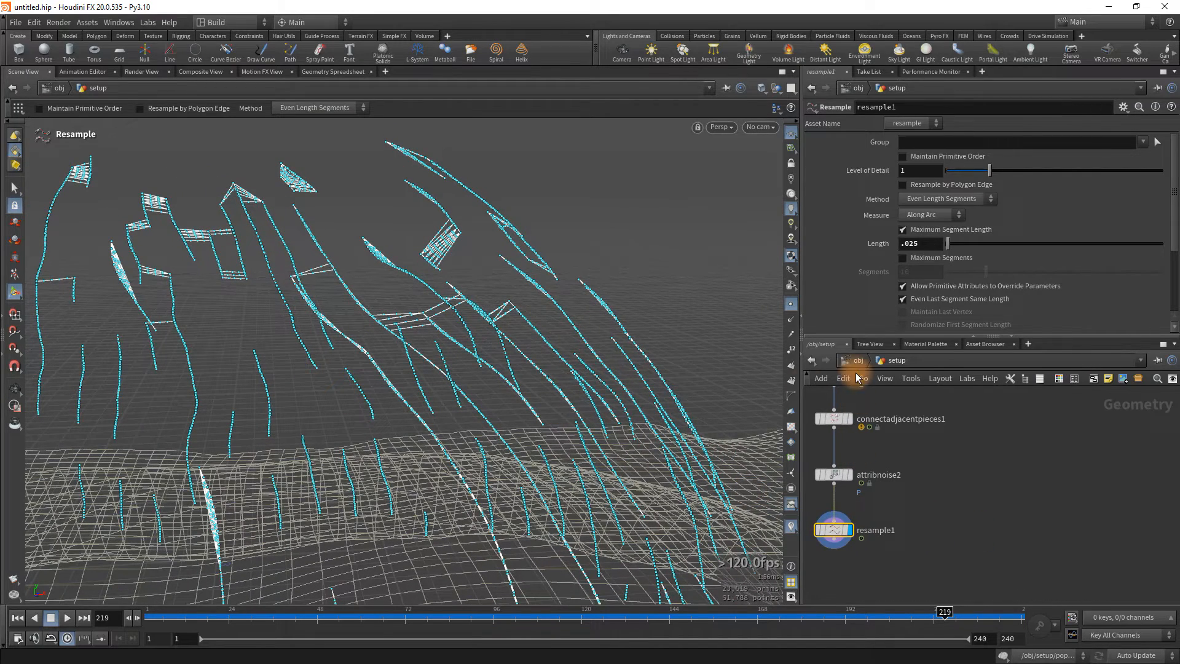
{"action": "middle_click_drag", "start_coordinate": [973, 558], "coordinate": [985, 482]}
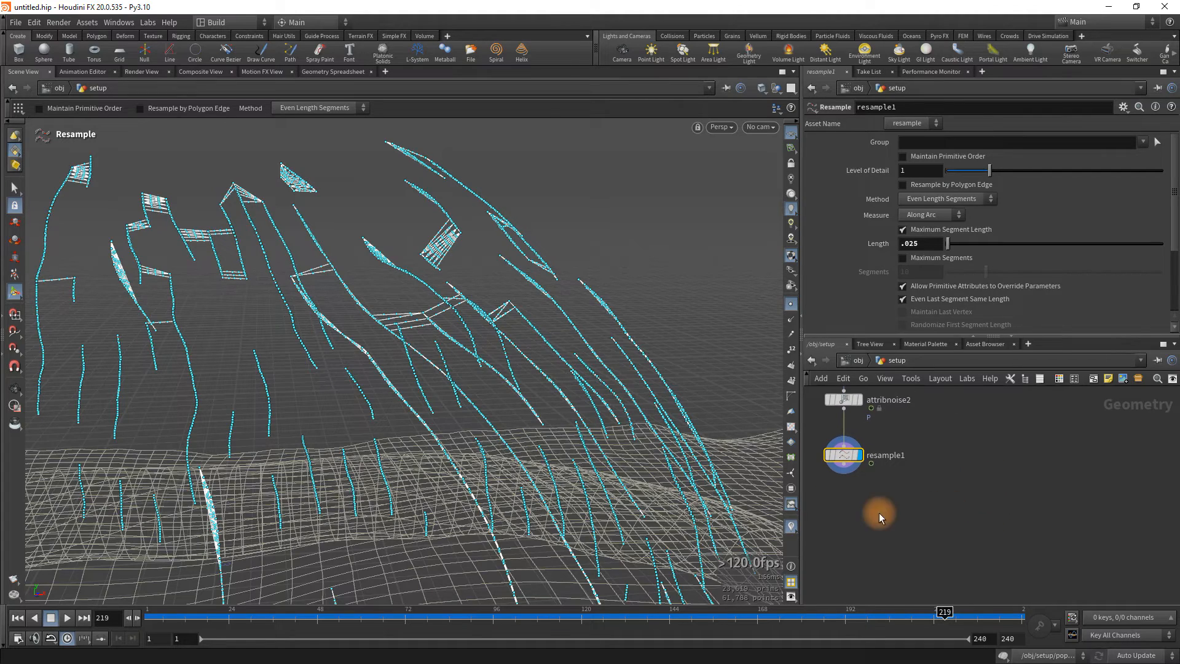
{"action": "left_click_drag", "start_coordinate": [572, 395], "coordinate": [556, 395]}
{"action": "left_click", "coordinate": [792, 310]}
{"action": "right_click_drag", "start_coordinate": [502, 394], "coordinate": [493, 412]}
{"action": "left_click_drag", "start_coordinate": [493, 412], "coordinate": [632, 442]}
{"action": "key", "text": "Return"}
Add another Attribute Noise node wired to the output of resample1 and display it.
{"action": "middle_click_drag", "start_coordinate": [895, 482], "coordinate": [923, 462]}
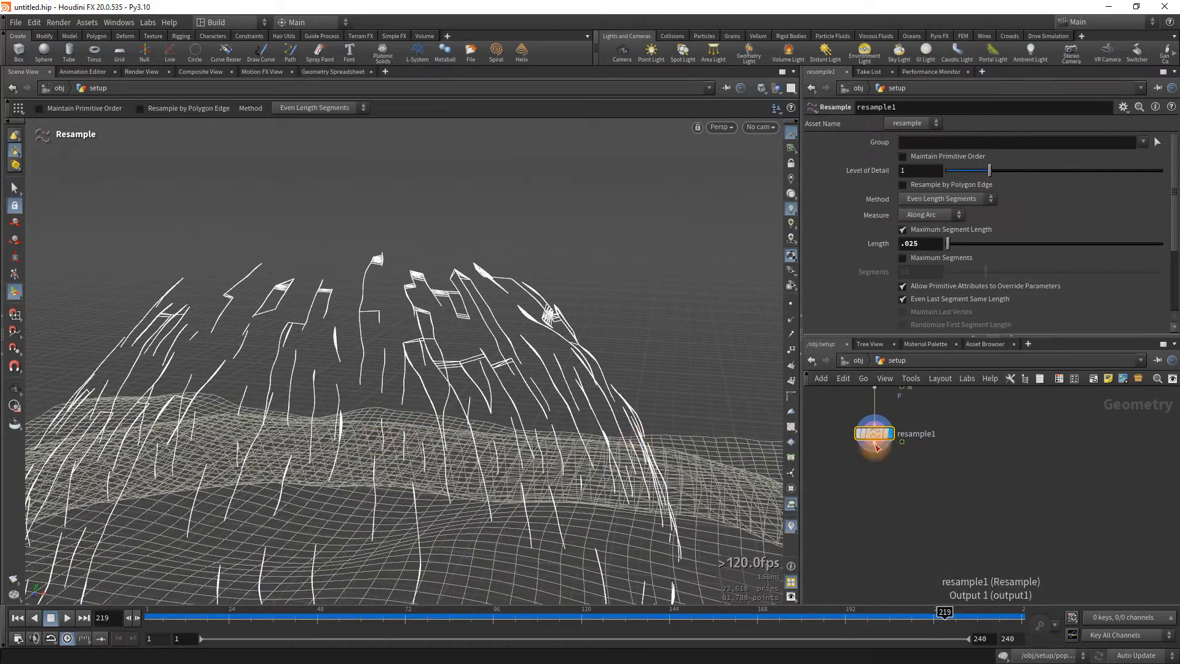
{"action": "key", "text": "Tab"}
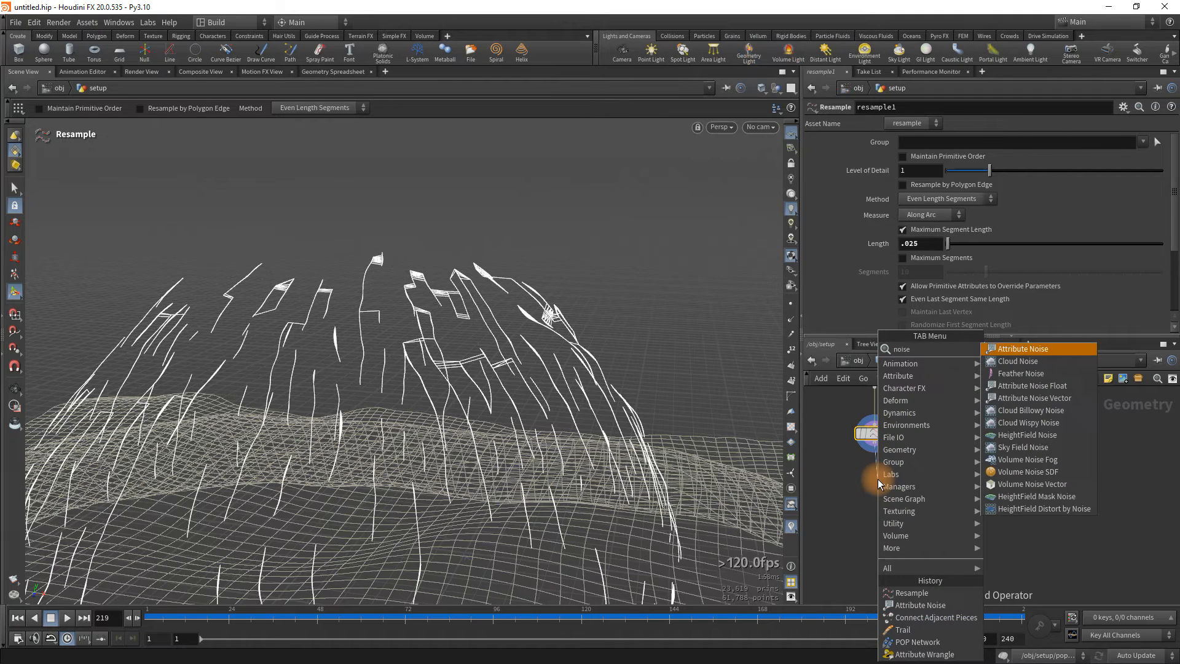
{"action": "key", "text": "Escape"}
{"action": "left_click", "coordinate": [881, 479]}
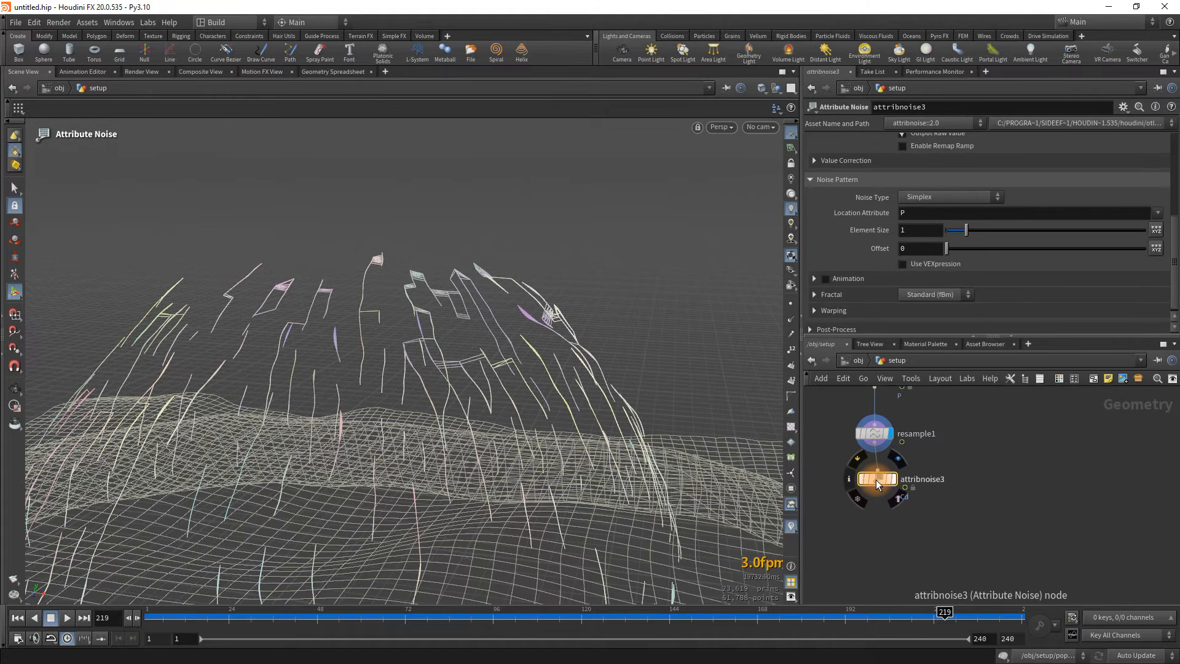
{"action": "left_click", "coordinate": [894, 470]}
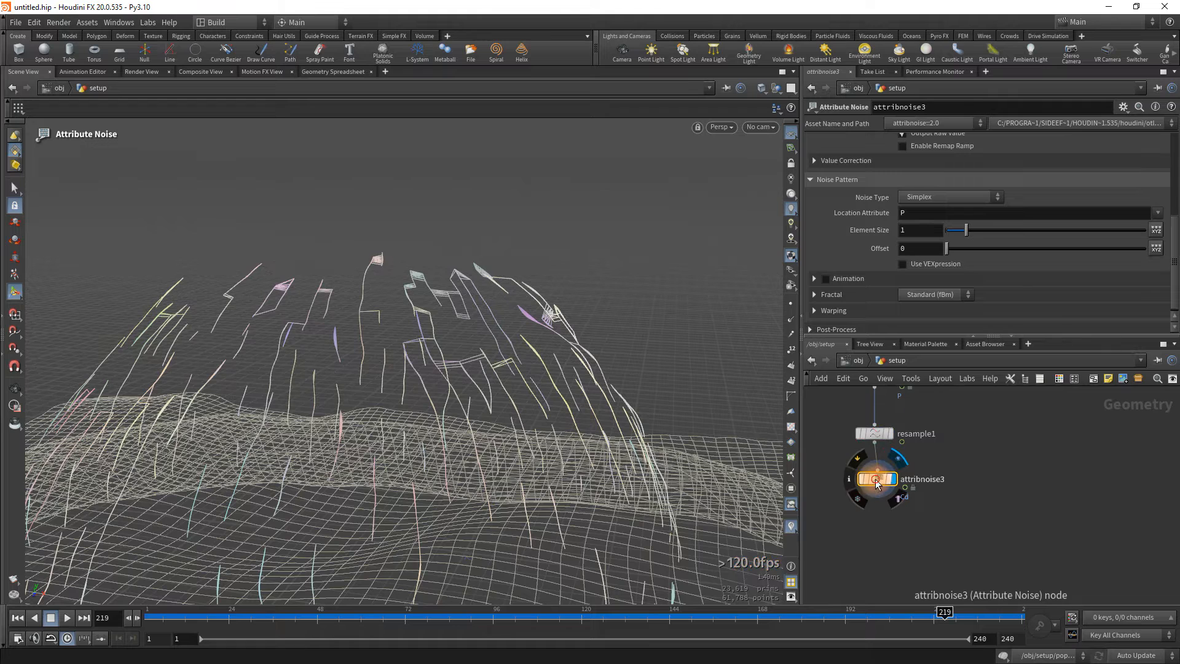
Make attribnoise3 affect the P attribute and set its Amplitude to .1.
{"action": "scroll", "coordinate": [999, 203], "scroll_direction": "up", "scroll_amount": 5}
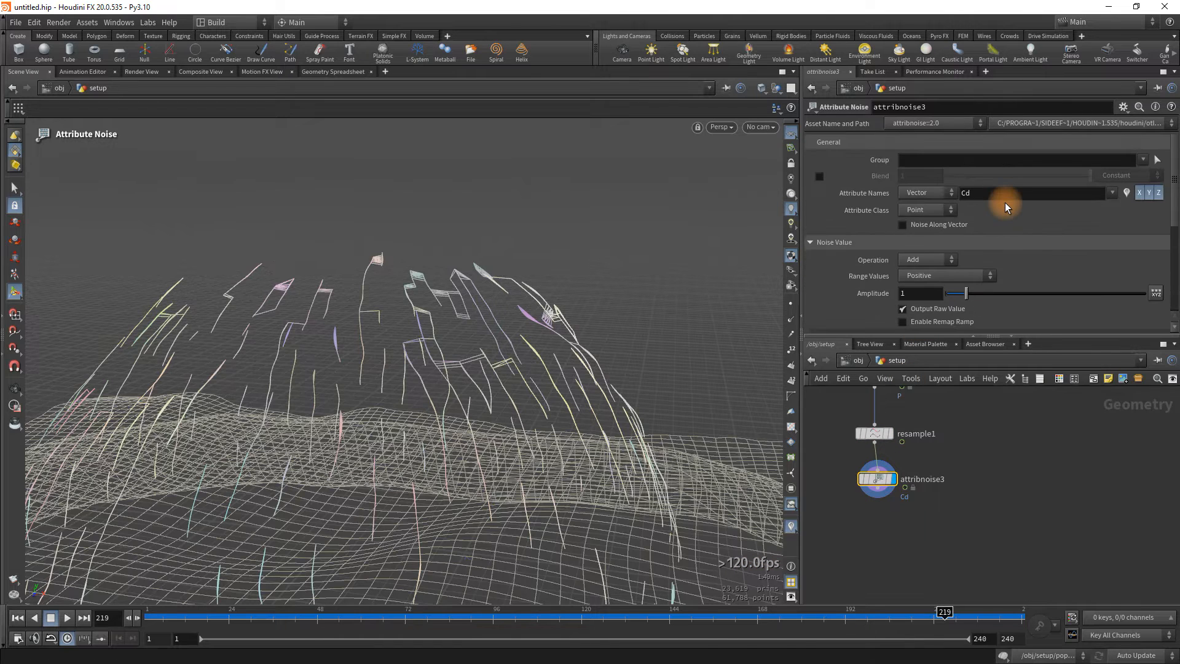
{"action": "double_click", "coordinate": [987, 193]}
{"action": "key", "text": "Return"}
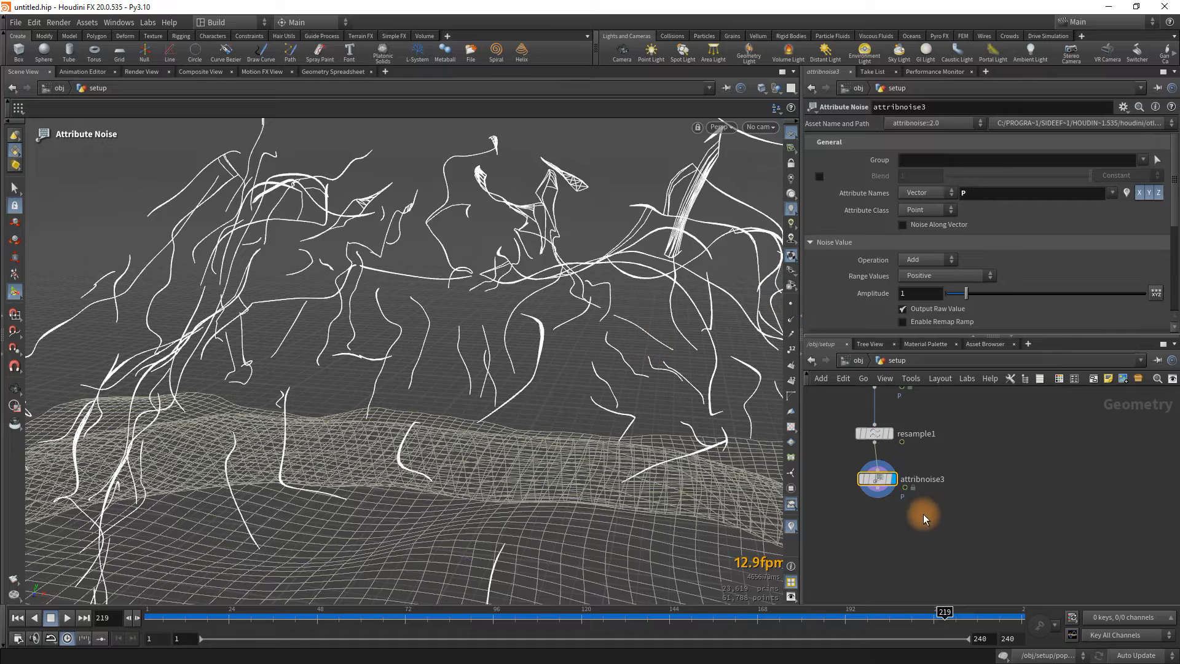
{"action": "left_click", "coordinate": [916, 300]}
{"action": "type", "text": ".1"}
{"action": "key", "text": "Return"}
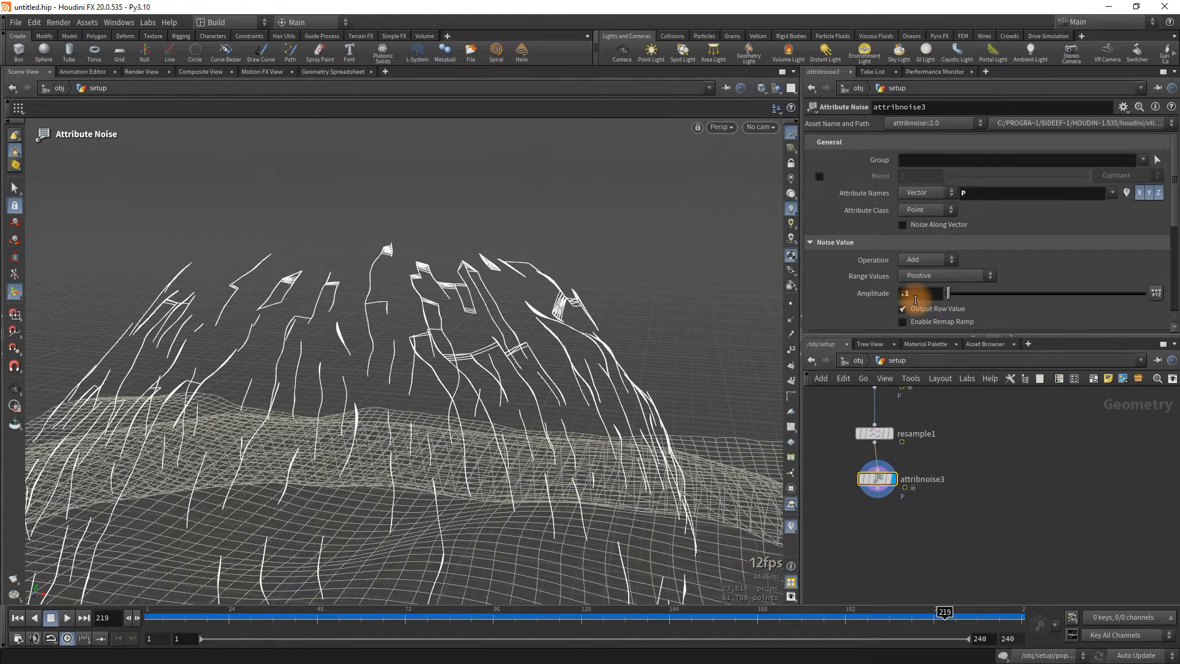
Set the Element Size of attribnoise3 to .5 and inspect the distorted lines up close.
{"action": "scroll", "coordinate": [882, 292], "scroll_direction": "down", "scroll_amount": 4}
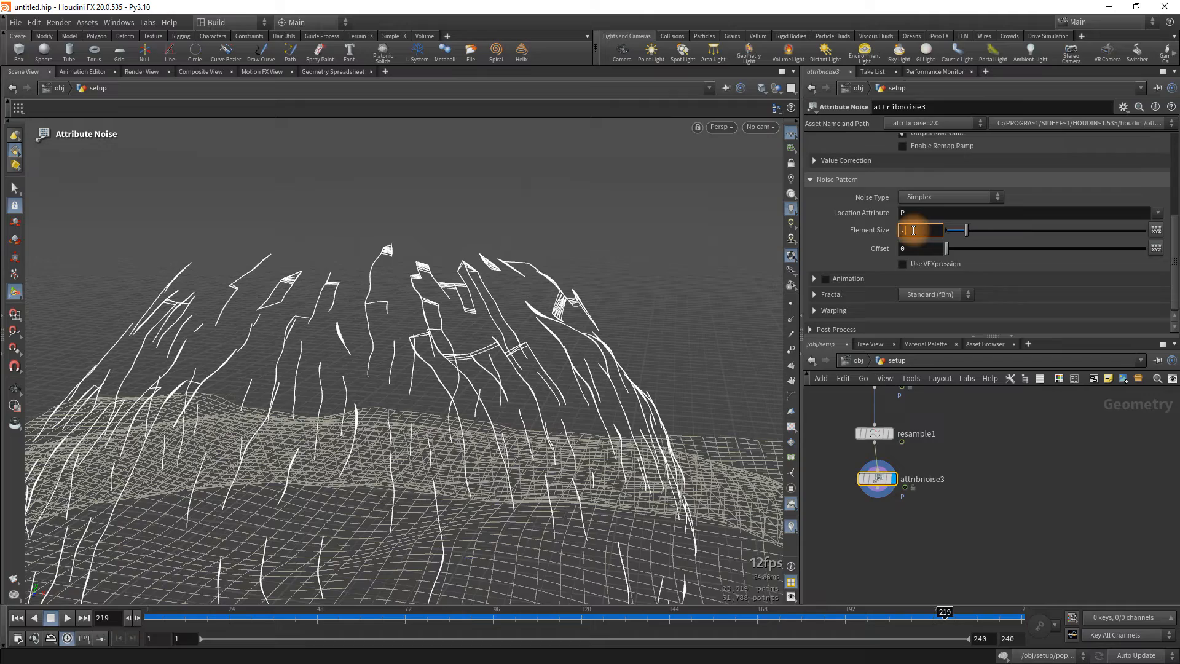
{"action": "left_click", "coordinate": [914, 231]}
{"action": "type", "text": ".5"}
{"action": "key", "text": "Return"}
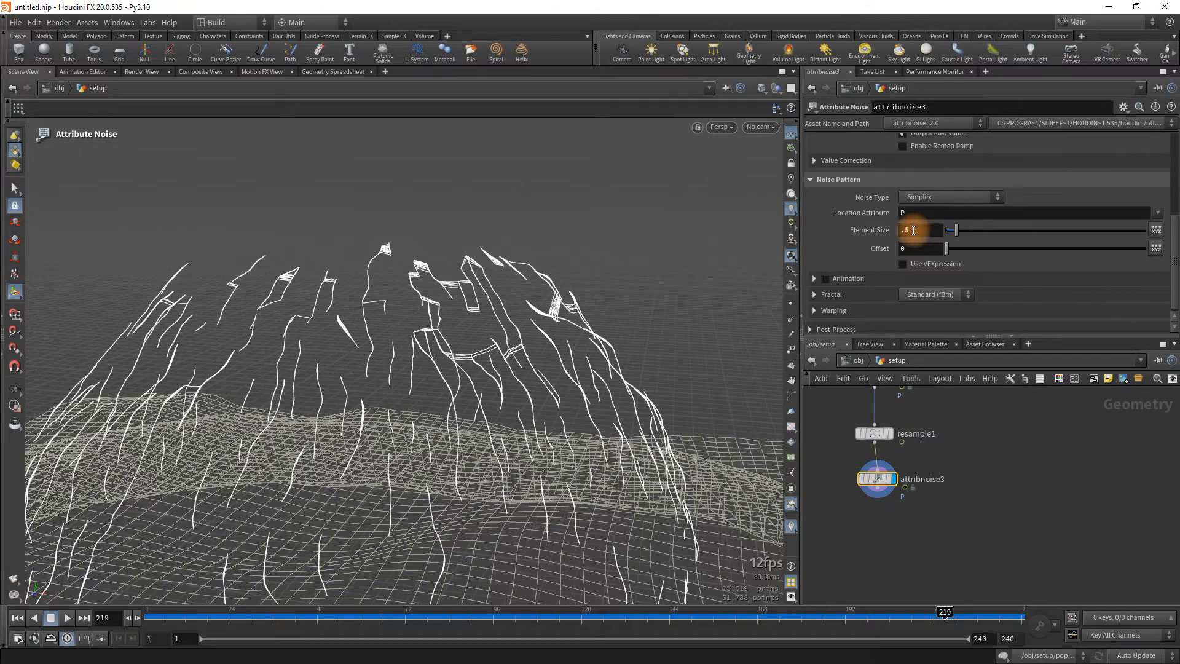
{"action": "key", "text": "Escape"}
{"action": "left_click_drag", "start_coordinate": [435, 387], "coordinate": [546, 369]}
{"action": "key", "text": "Return"}
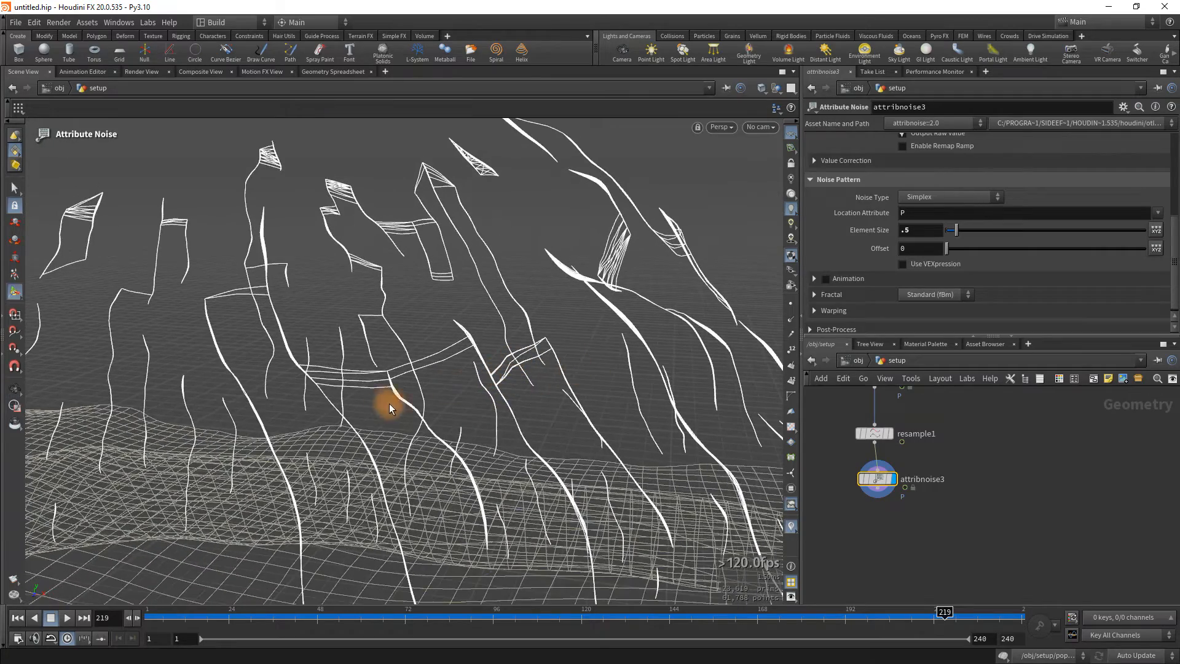
Reduce the Element Size of attribnoise3 to .25 and inspect the whole dome from several angles.
{"action": "left_click", "coordinate": [921, 231]}
{"action": "type", "text": ".25"}
{"action": "key", "text": "Return"}
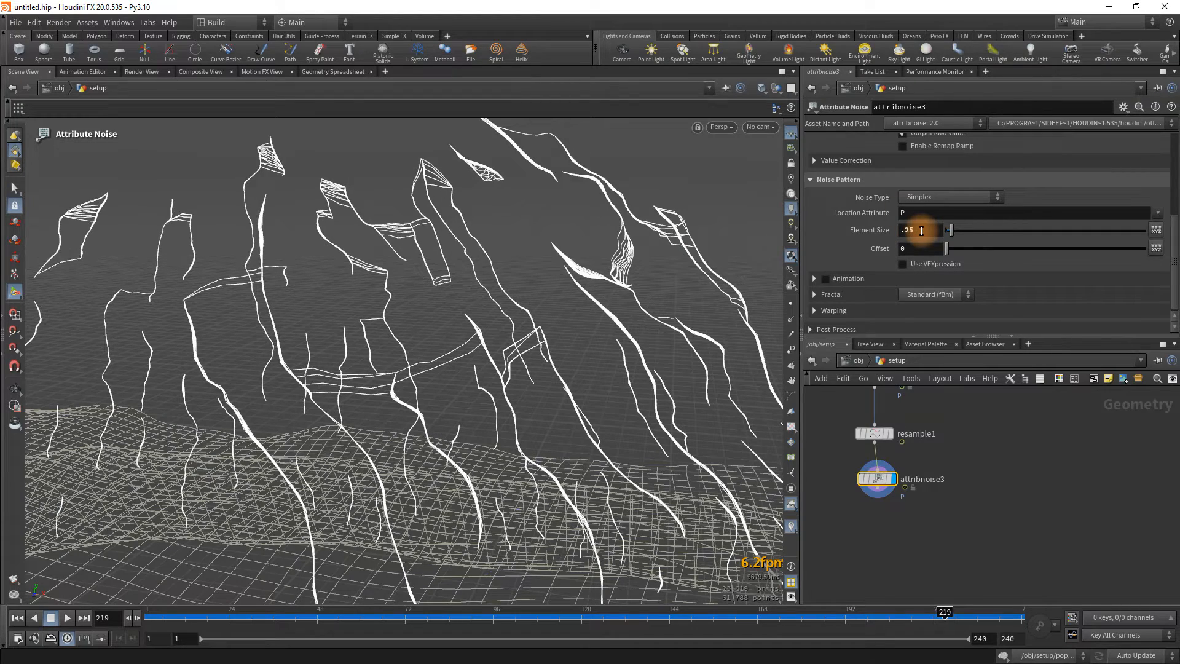
{"action": "key", "text": "Escape"}
{"action": "left_click_drag", "start_coordinate": [540, 403], "coordinate": [482, 298]}
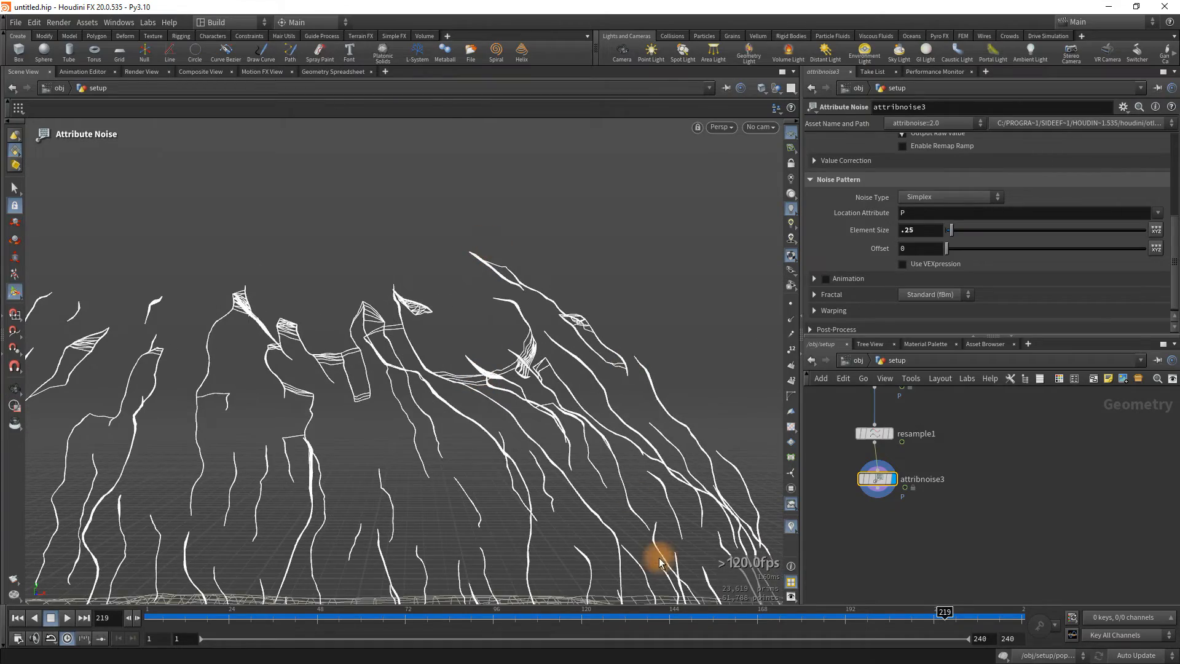
{"action": "left_click_drag", "start_coordinate": [588, 442], "coordinate": [487, 482]}
{"action": "mouse_move", "coordinate": [554, 448]}
{"action": "left_mouse_down"}
{"action": "mouse_move", "coordinate": [606, 330]}
{"action": "mouse_move", "coordinate": [490, 390]}
{"action": "mouse_move", "coordinate": [561, 385]}
{"action": "mouse_move", "coordinate": [511, 350]}
{"action": "mouse_move", "coordinate": [485, 364]}
{"action": "left_mouse_up"}
{"action": "right_click_drag", "start_coordinate": [485, 364], "coordinate": [279, 477]}
{"action": "mouse_move", "coordinate": [497, 424]}
{"action": "left_mouse_down"}
{"action": "mouse_move", "coordinate": [533, 345]}
{"action": "mouse_move", "coordinate": [509, 340]}
{"action": "mouse_move", "coordinate": [561, 321]}
{"action": "mouse_move", "coordinate": [548, 306]}
{"action": "mouse_move", "coordinate": [488, 348]}
{"action": "mouse_move", "coordinate": [495, 340]}
{"action": "mouse_move", "coordinate": [488, 367]}
{"action": "mouse_move", "coordinate": [505, 345]}
{"action": "mouse_move", "coordinate": [509, 372]}
{"action": "mouse_move", "coordinate": [540, 312]}
{"action": "mouse_move", "coordinate": [529, 338]}
{"action": "left_mouse_up"}
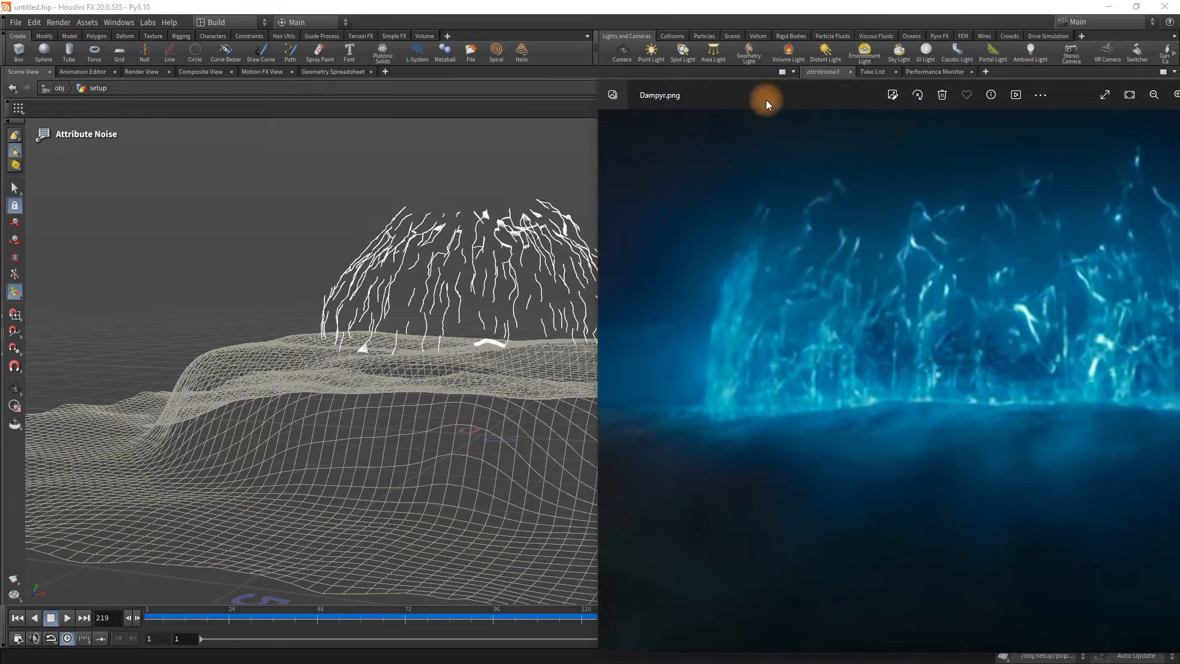
Compare the noisy dome lines with the Dampyr.png reference image and check their points.
{"action": "left_click_drag", "start_coordinate": [766, 100], "coordinate": [497, 57]}
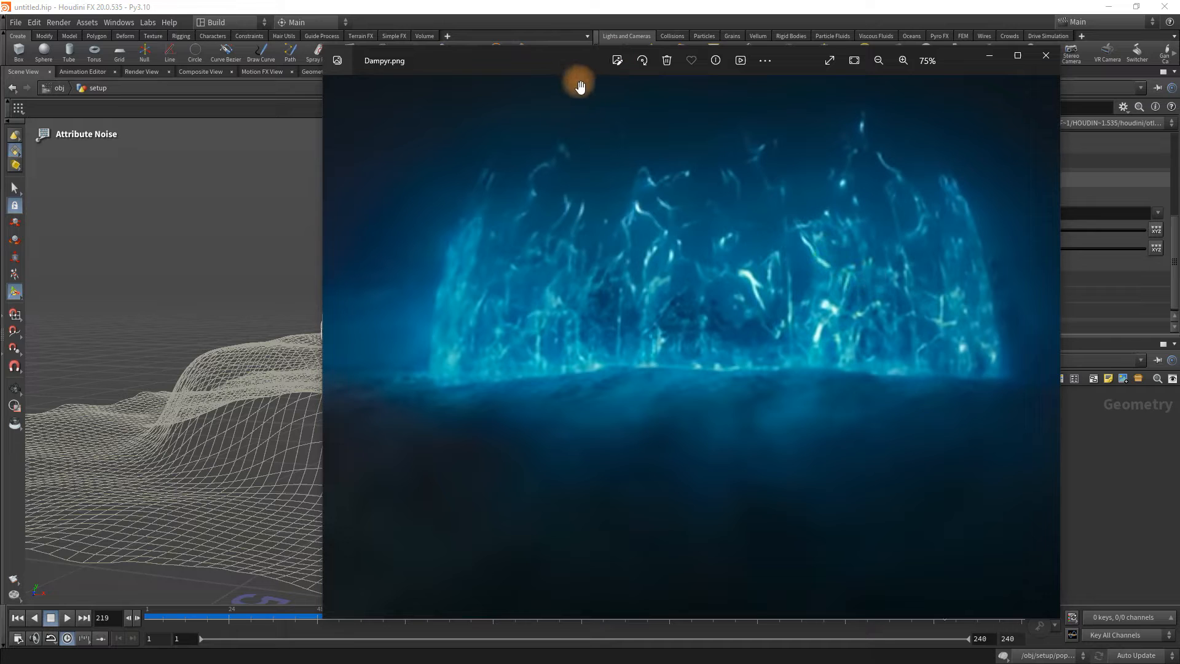
{"action": "left_click", "coordinate": [672, 8]}
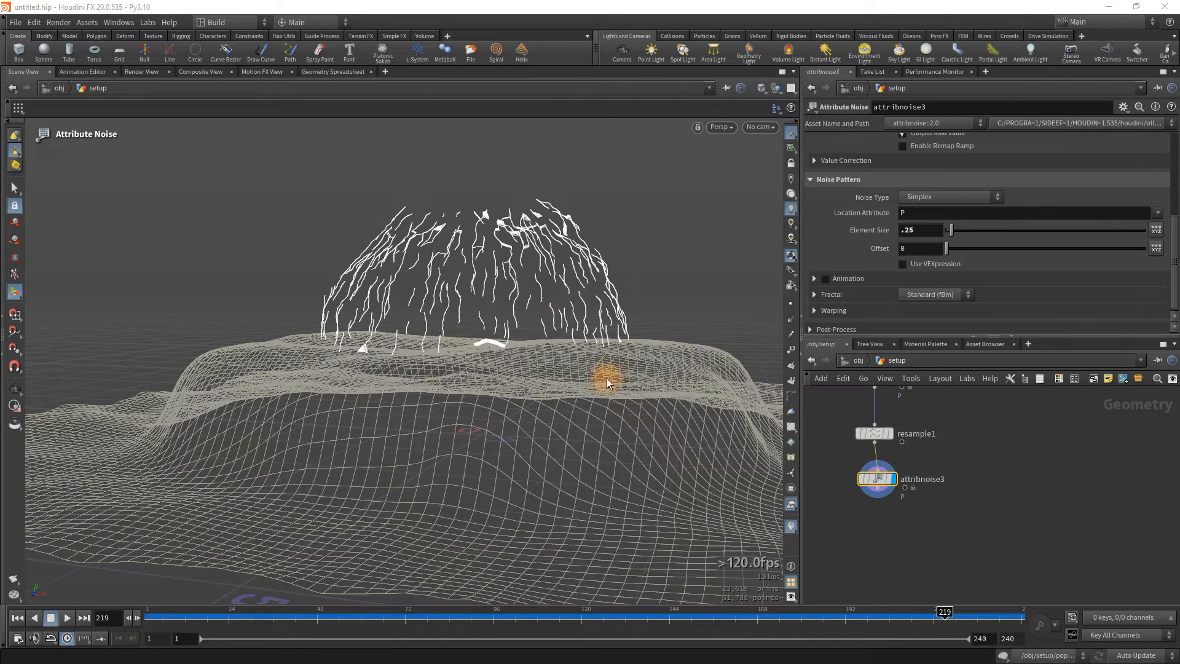
{"action": "scroll", "coordinate": [546, 256], "scroll_direction": "up", "scroll_amount": 3}
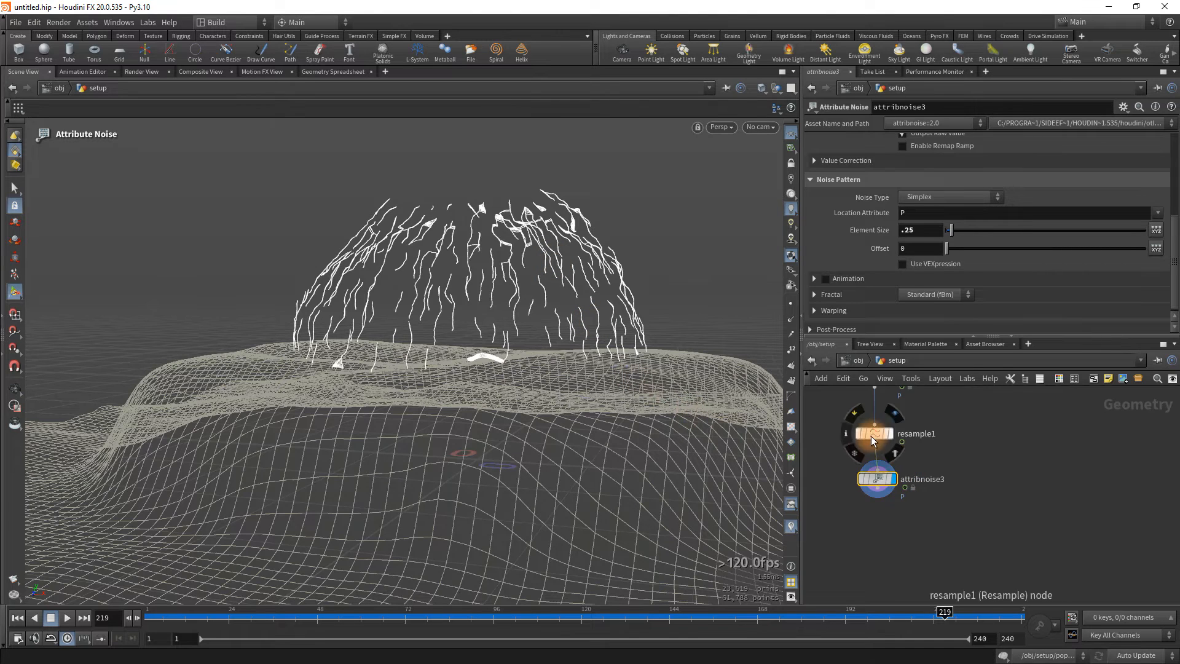
{"action": "left_click", "coordinate": [792, 304]}
{"action": "left_click", "coordinate": [792, 305]}
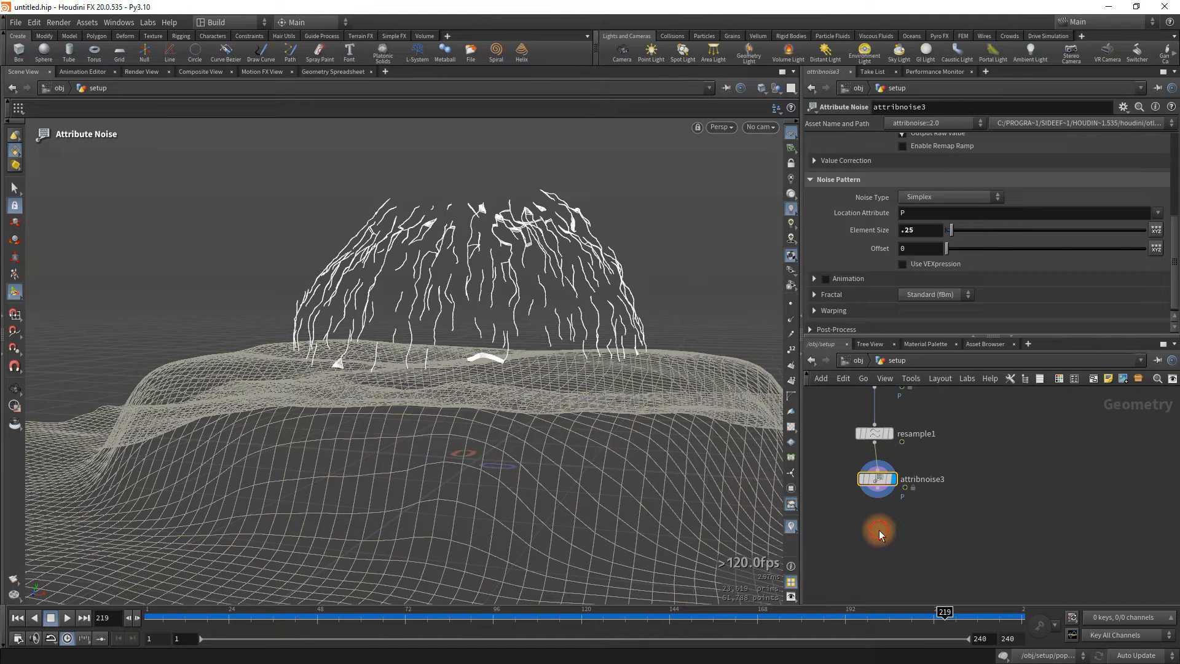
Add a Smooth node wired to the output of attribnoise3 and display its result.
{"action": "key", "text": "Tab"}
{"action": "type", "text": "smooth"}
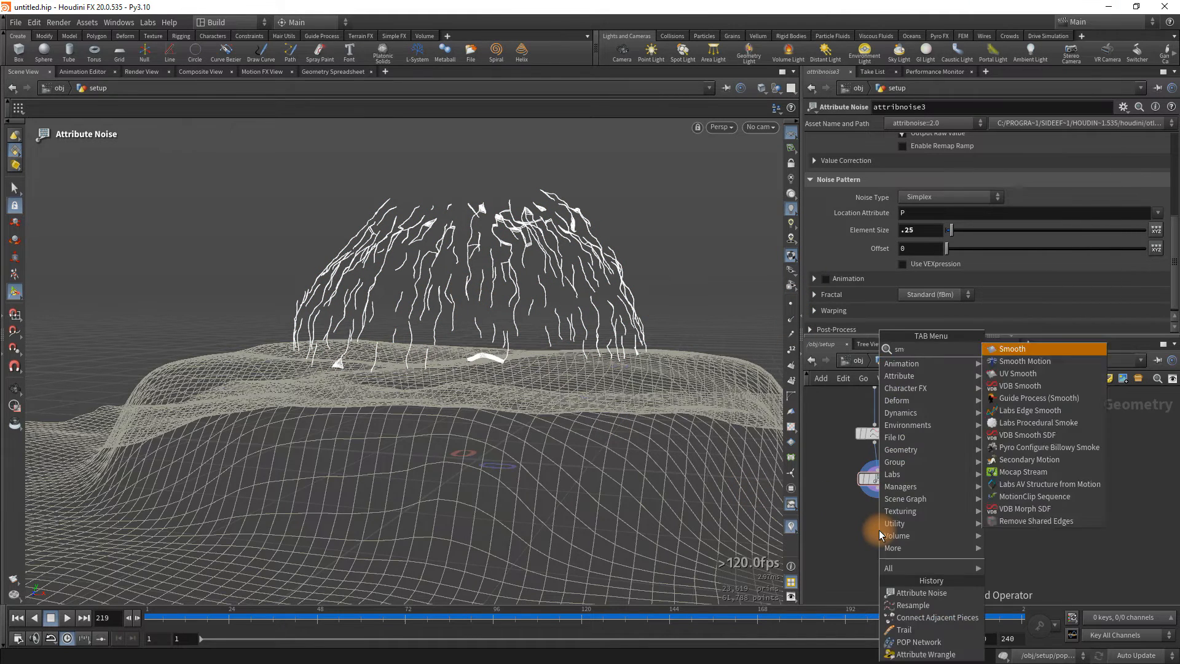
{"action": "key", "text": "Return"}
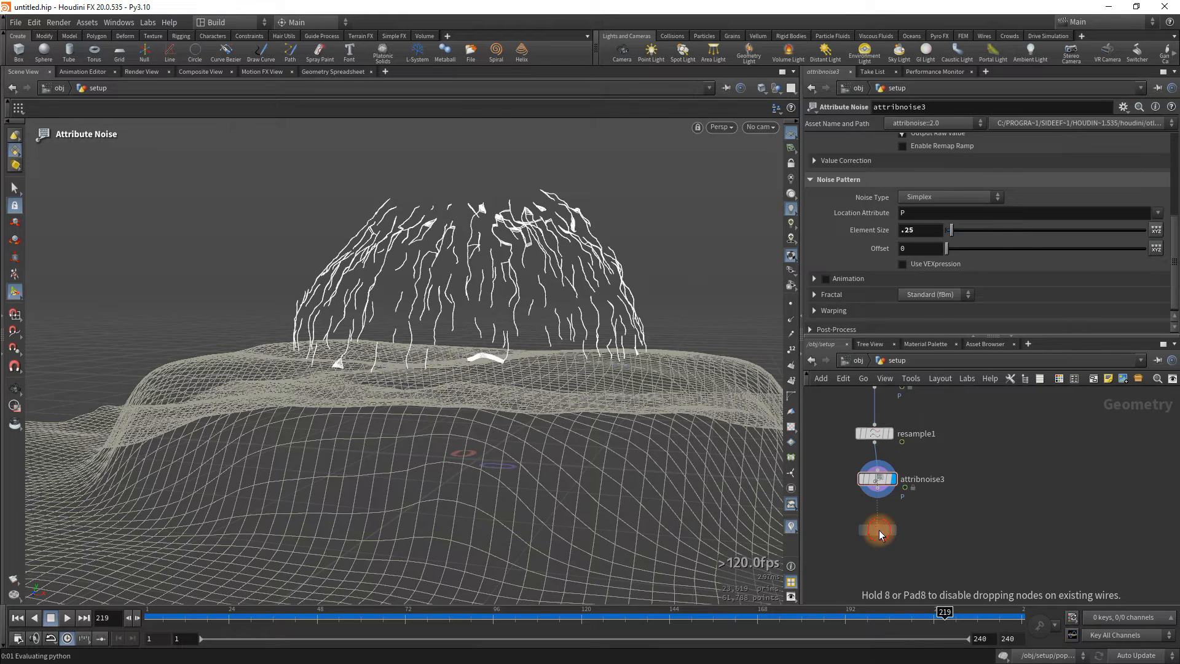
{"action": "left_click", "coordinate": [880, 530]}
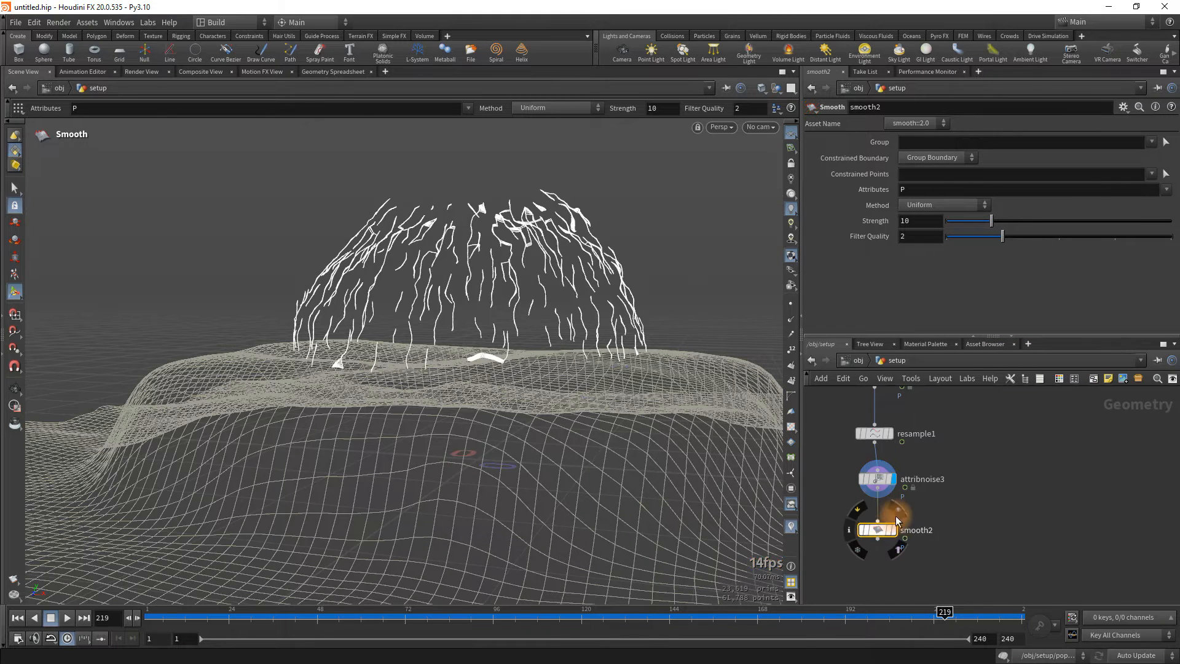
{"action": "left_click", "coordinate": [825, 516]}
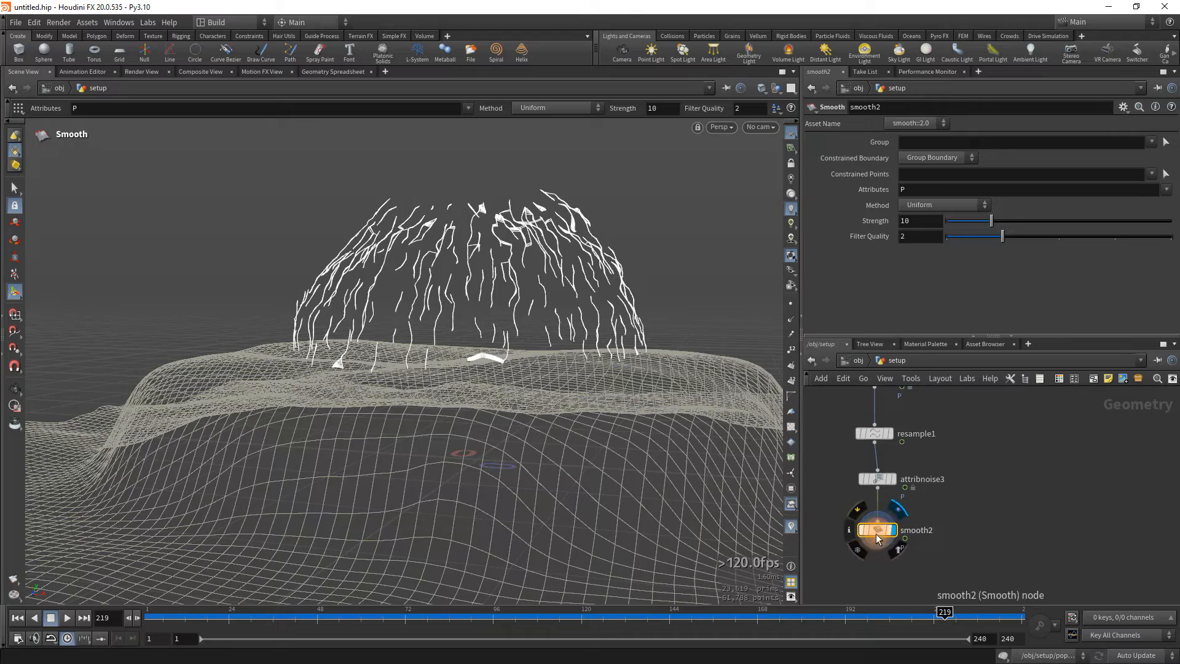
{"action": "key", "text": "Escape"}
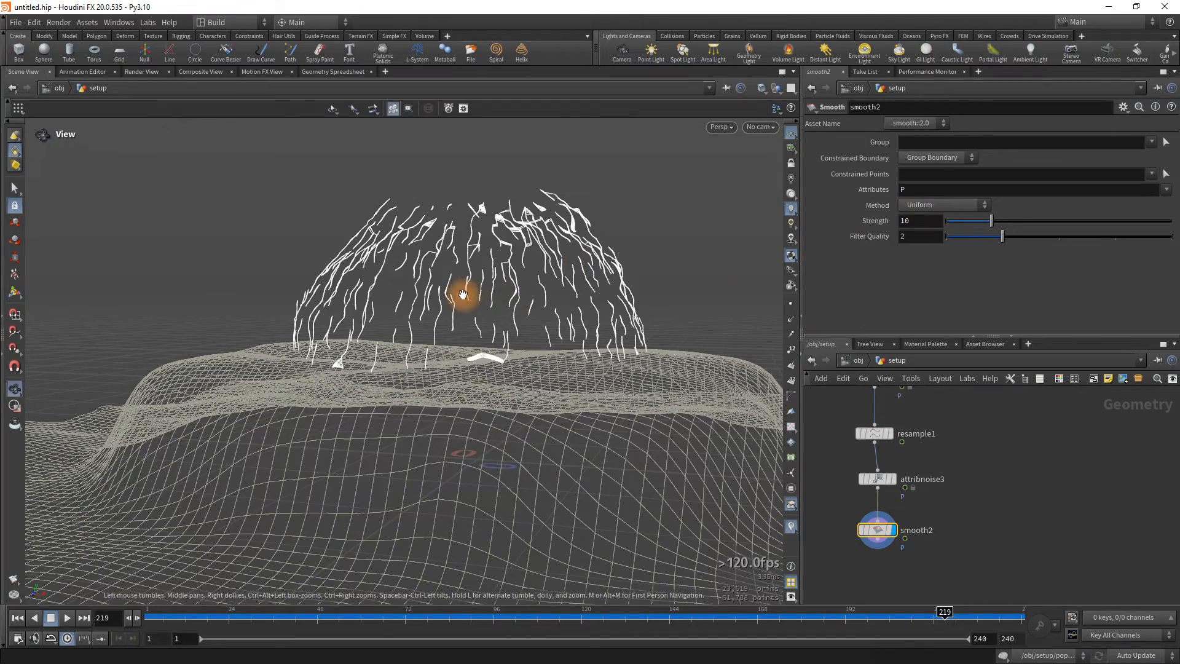
{"action": "left_click_drag", "start_coordinate": [521, 263], "coordinate": [627, 289]}
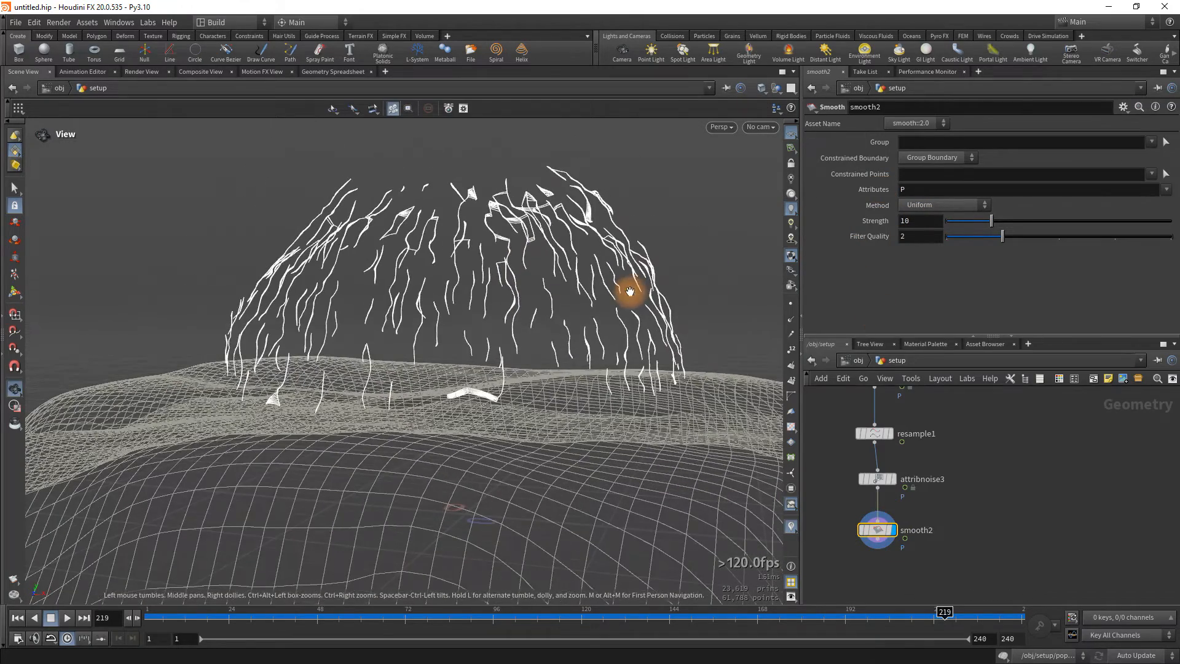
Try inserting the smooth2 node between resample1 and attribnoise3.
{"action": "left_click", "coordinate": [1015, 496]}
{"action": "middle_click_drag", "start_coordinate": [1015, 496], "coordinate": [981, 527]}
{"action": "mouse_move", "coordinate": [859, 576]}
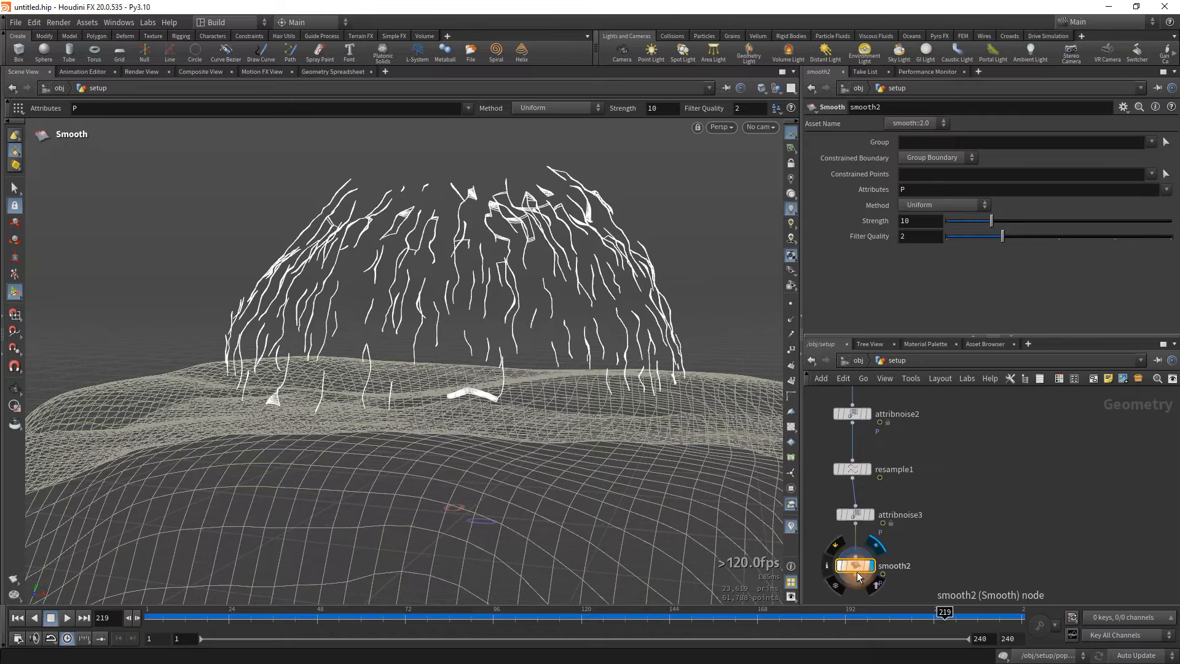
{"action": "left_click_drag", "start_coordinate": [859, 571], "coordinate": [855, 503]}
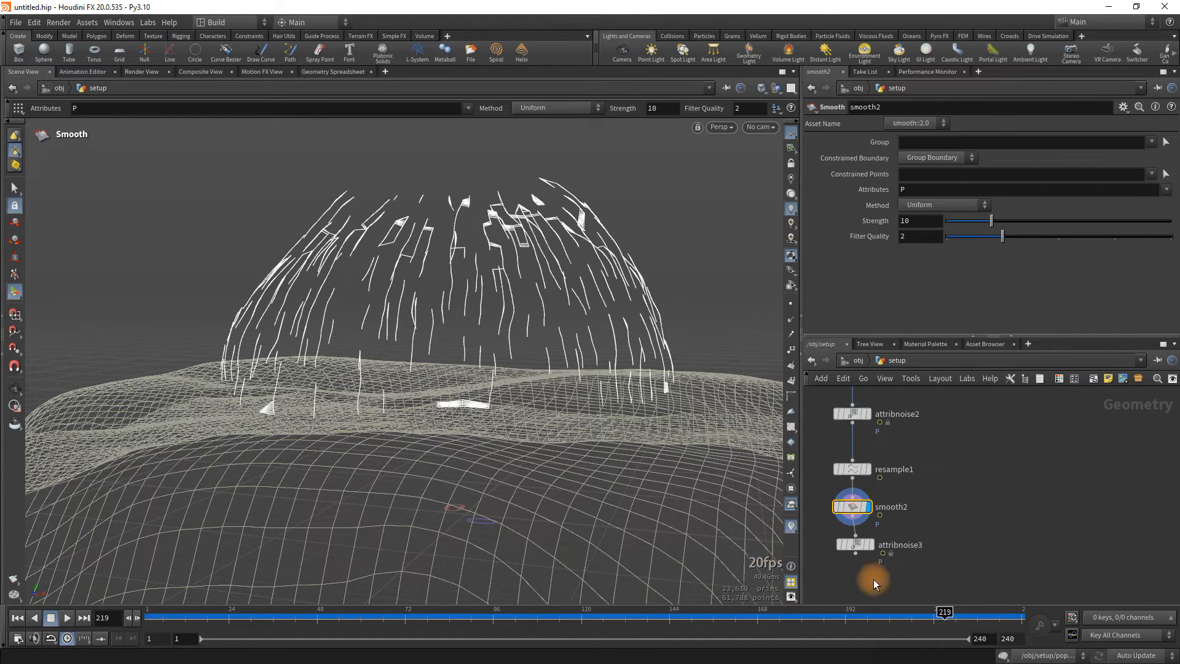
Compare the displayed output of attribnoise2 with that of smooth2.
{"action": "left_click", "coordinate": [858, 543]}
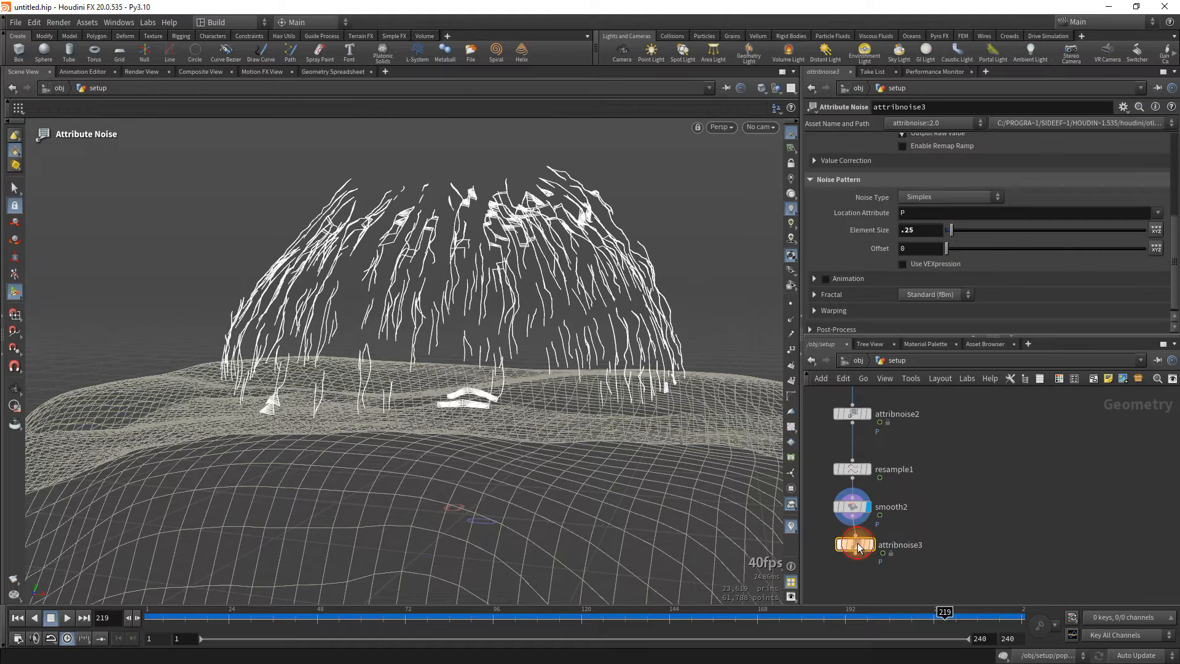
{"action": "left_click", "coordinate": [855, 414]}
{"action": "left_click", "coordinate": [514, 320]}
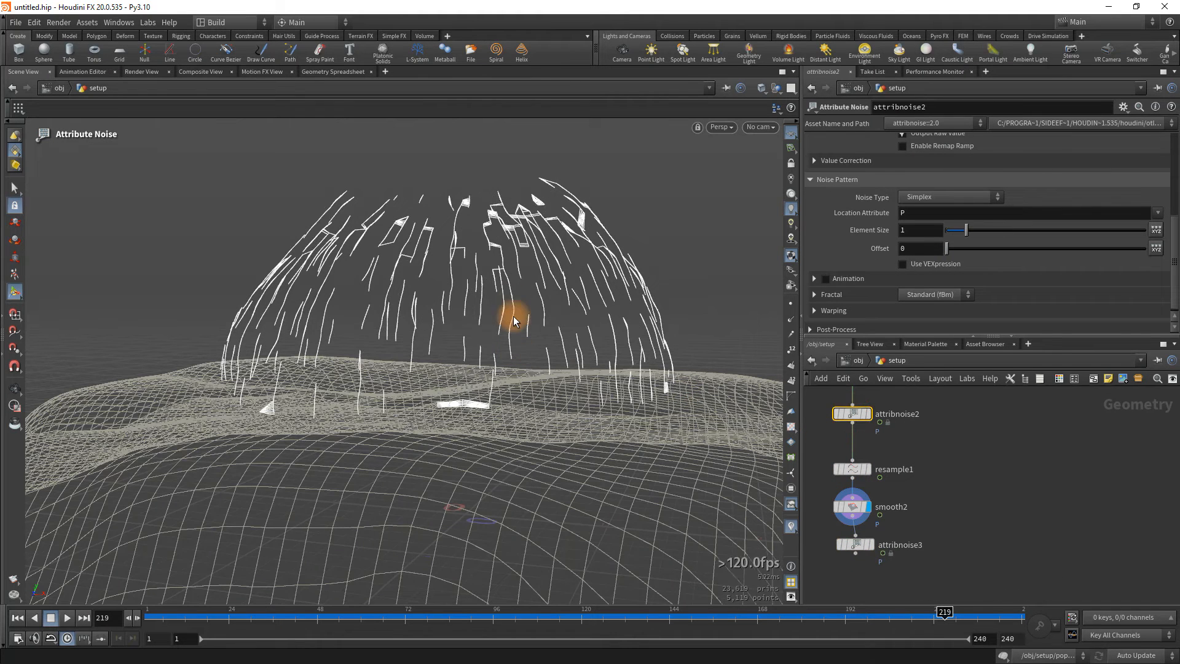
{"action": "left_click", "coordinate": [852, 253]}
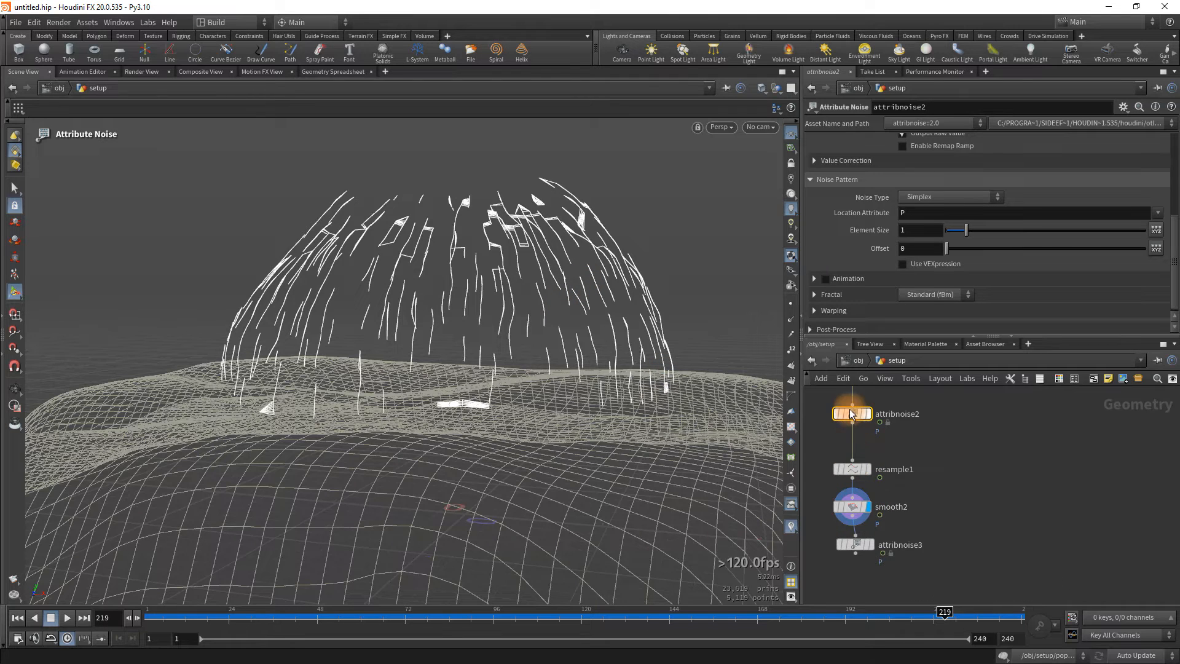
{"action": "mouse_move", "coordinate": [872, 394]}
{"action": "left_click", "coordinate": [872, 395]}
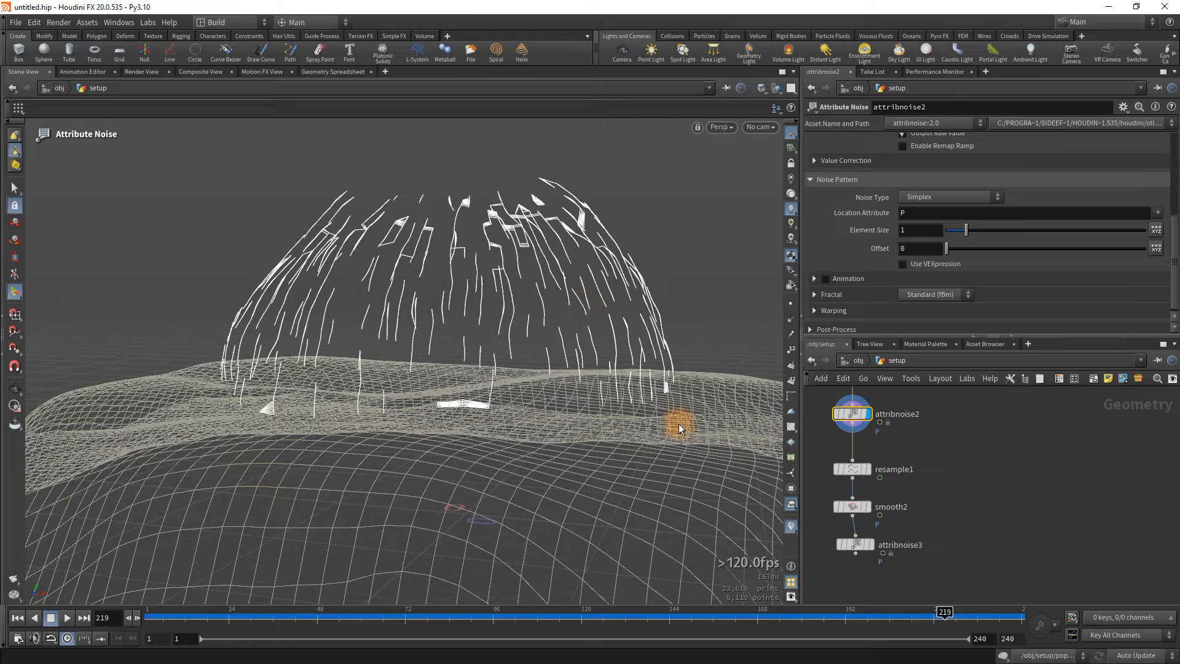
{"action": "left_click", "coordinate": [867, 507]}
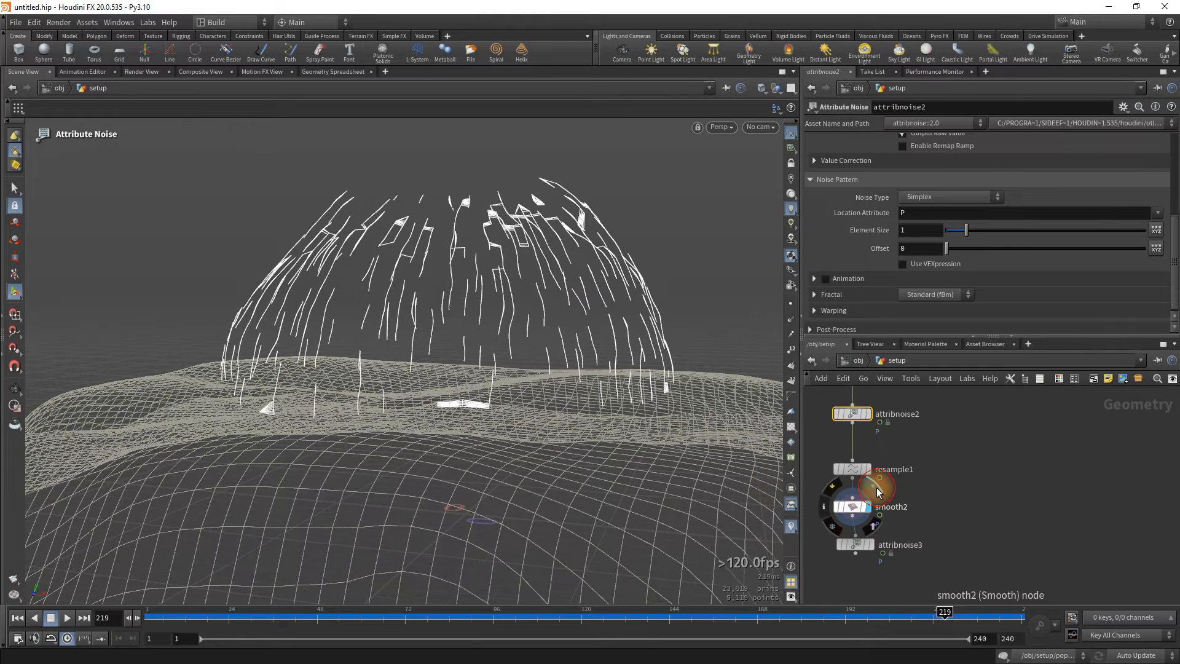
Rewire smooth2 so it follows attribnoise3 at the end of the chain, and check the smoothed lines.
{"action": "left_click_drag", "start_coordinate": [853, 510], "coordinate": [861, 581]}
{"action": "left_click_drag", "start_coordinate": [866, 538], "coordinate": [864, 580]}
{"action": "left_click", "coordinate": [865, 579]}
{"action": "right_click_drag", "start_coordinate": [541, 248], "coordinate": [185, 463], "text": "alt"}
{"action": "mouse_move", "coordinate": [503, 356]}
{"action": "right_mouse_down"}
{"action": "mouse_move", "coordinate": [295, 414]}
{"action": "mouse_move", "coordinate": [495, 387]}
{"action": "mouse_move", "coordinate": [519, 367]}
{"action": "right_mouse_up"}
{"action": "key", "text": "Return"}
Set the Length of resample1 to .02 and play the animation from the start to frame 116.
{"action": "left_click", "coordinate": [852, 454]}
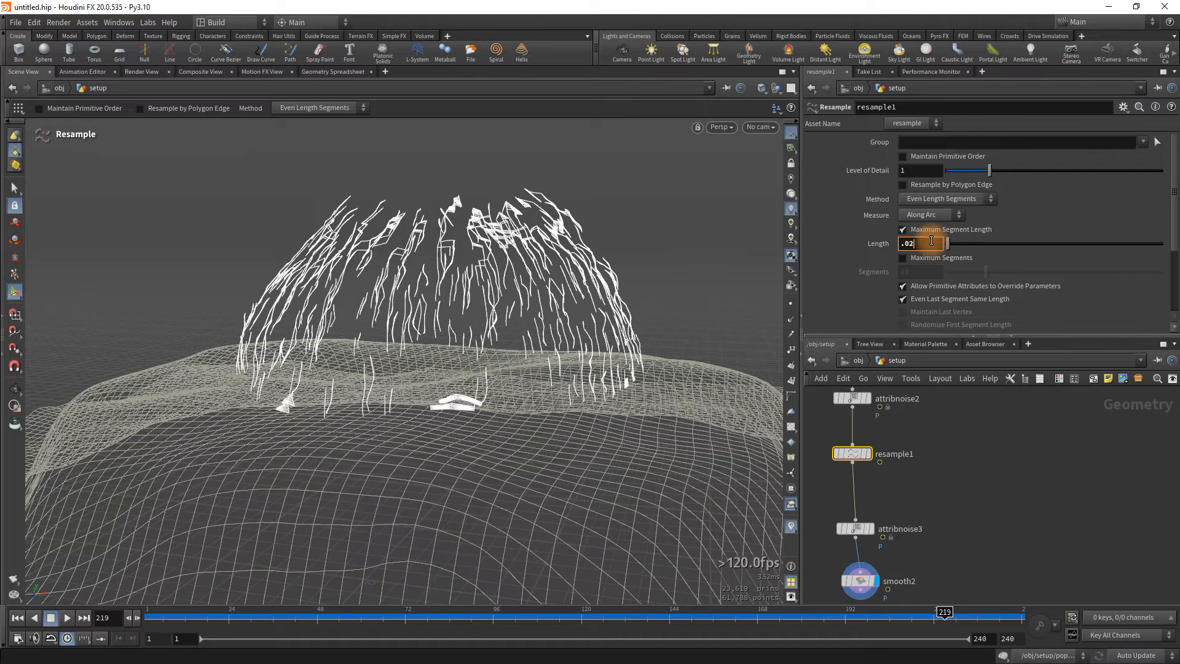
{"action": "left_click", "coordinate": [987, 531]}
{"action": "key", "text": "ctrl+Up"}
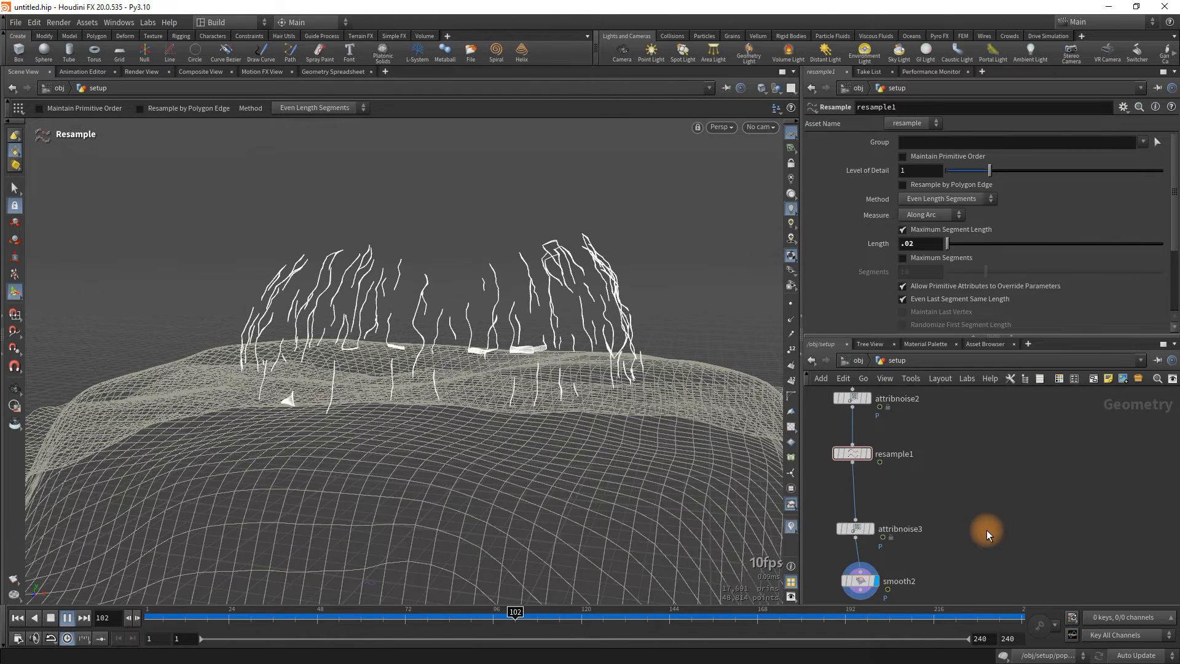
{"action": "key", "text": "Up"}
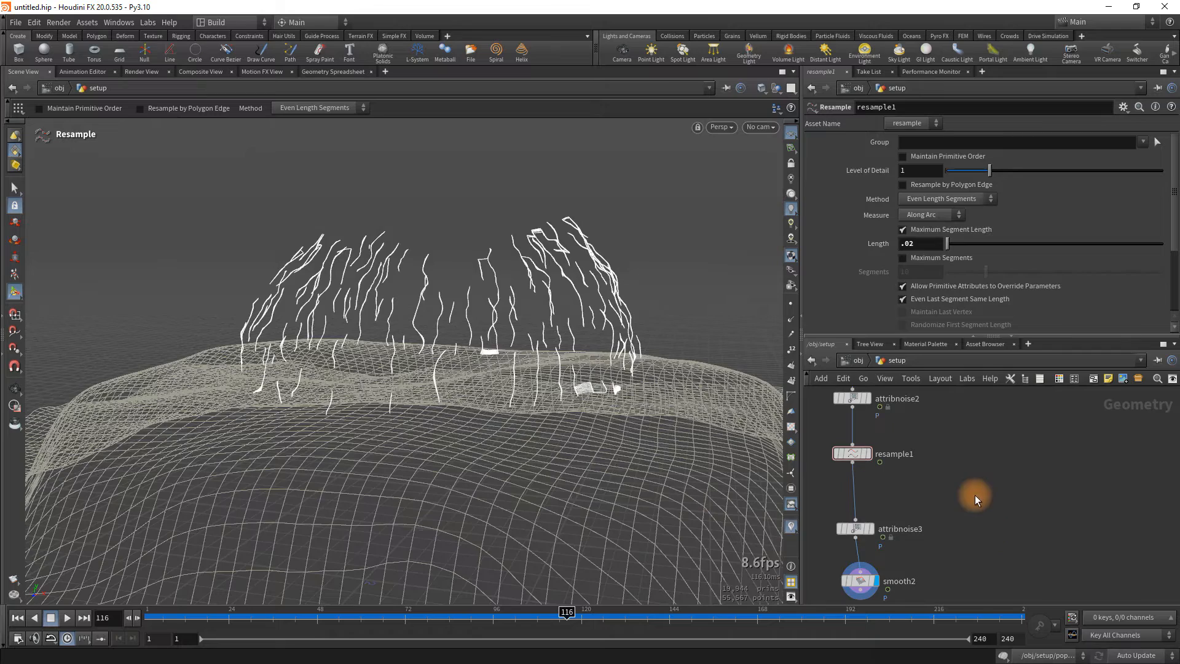
Check the dome from a lower angle and automatically lay out the node network.
{"action": "left_click_drag", "start_coordinate": [536, 378], "coordinate": [522, 350], "text": "alt"}
{"action": "left_click", "coordinate": [975, 482]}
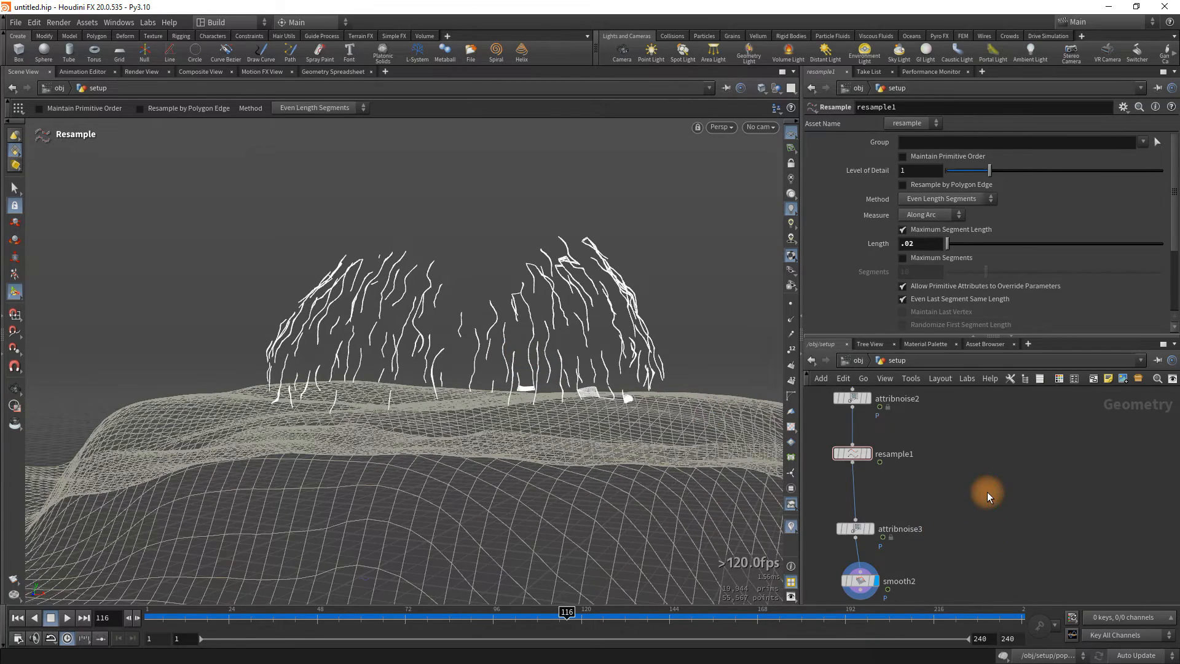
{"action": "key", "text": "l"}
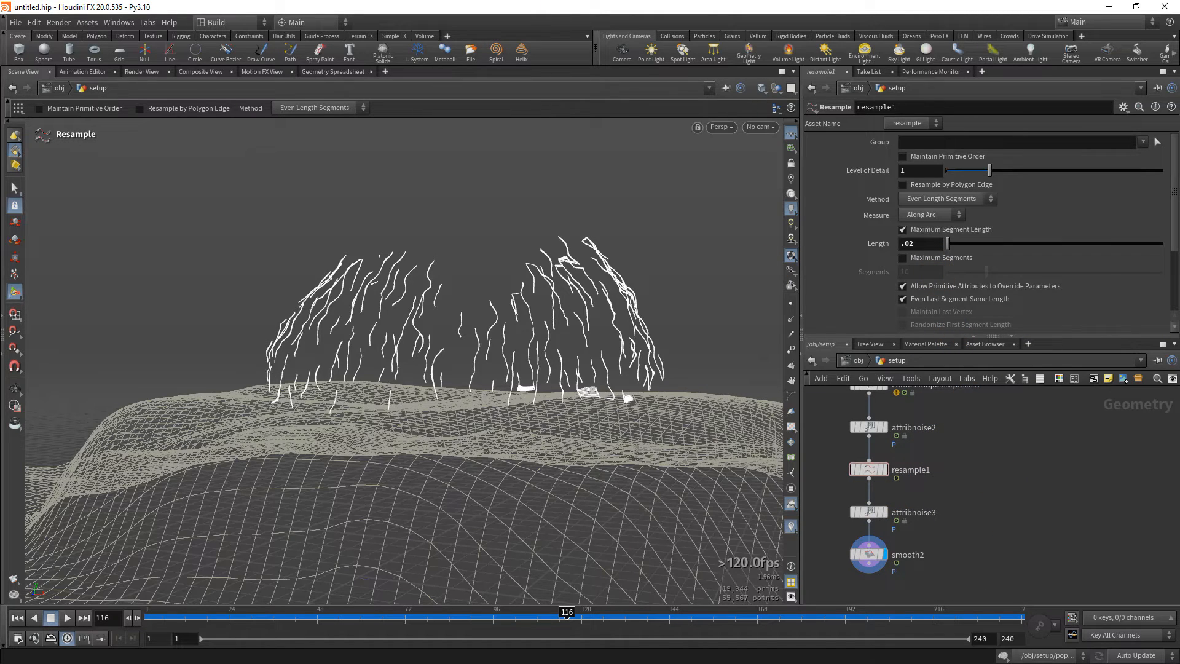
{"action": "middle_click_drag", "start_coordinate": [1001, 558], "coordinate": [979, 511]}
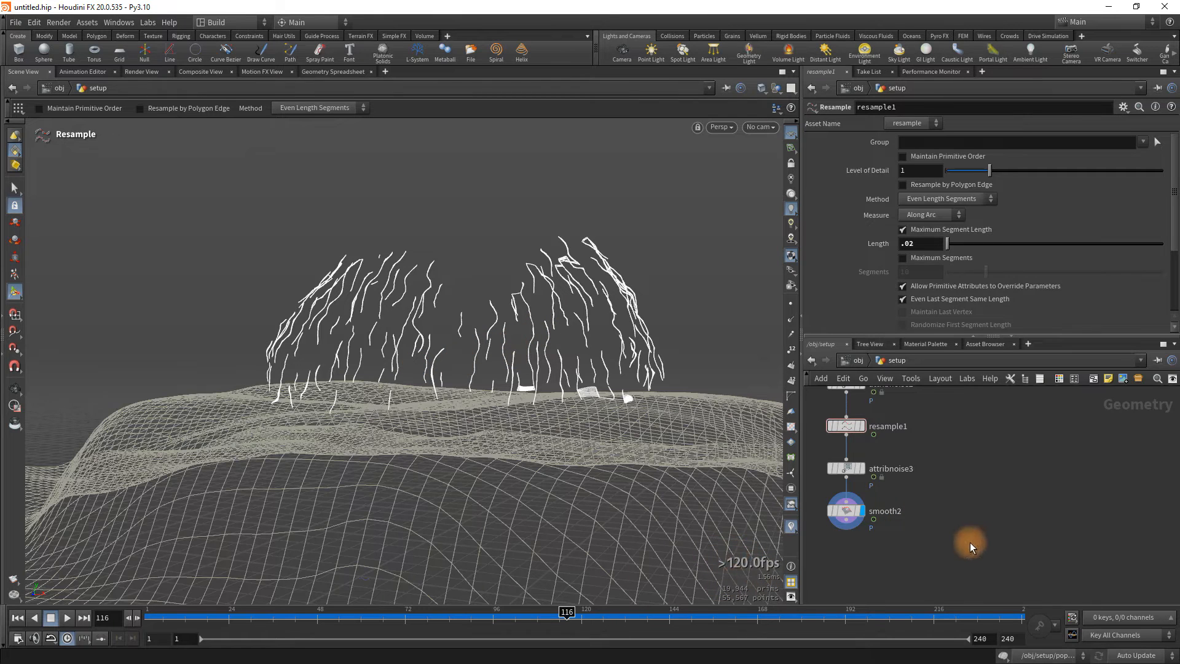
Try a Const. Birth Rate of 500 on source_first_input inside popnet and play the setup network's simulation from the first frame.
{"action": "scroll", "coordinate": [980, 492], "scroll_direction": "down", "scroll_amount": 3}
{"action": "scroll", "coordinate": [987, 505], "scroll_direction": "up", "scroll_amount": 3}
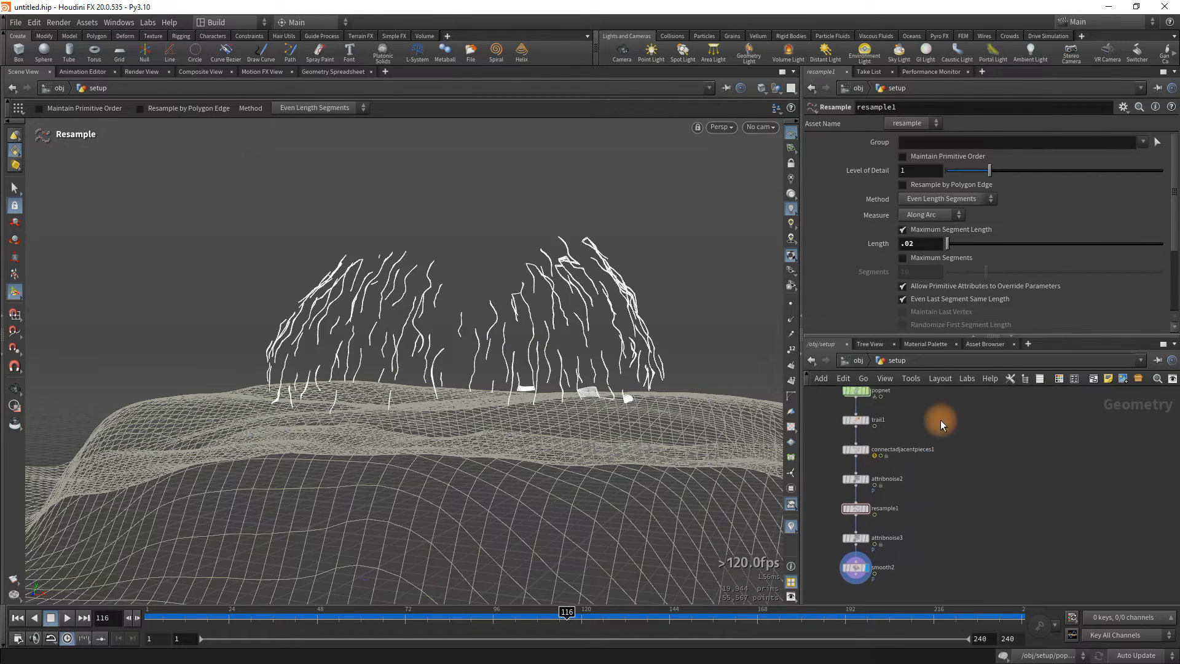
{"action": "left_click", "coordinate": [858, 440]}
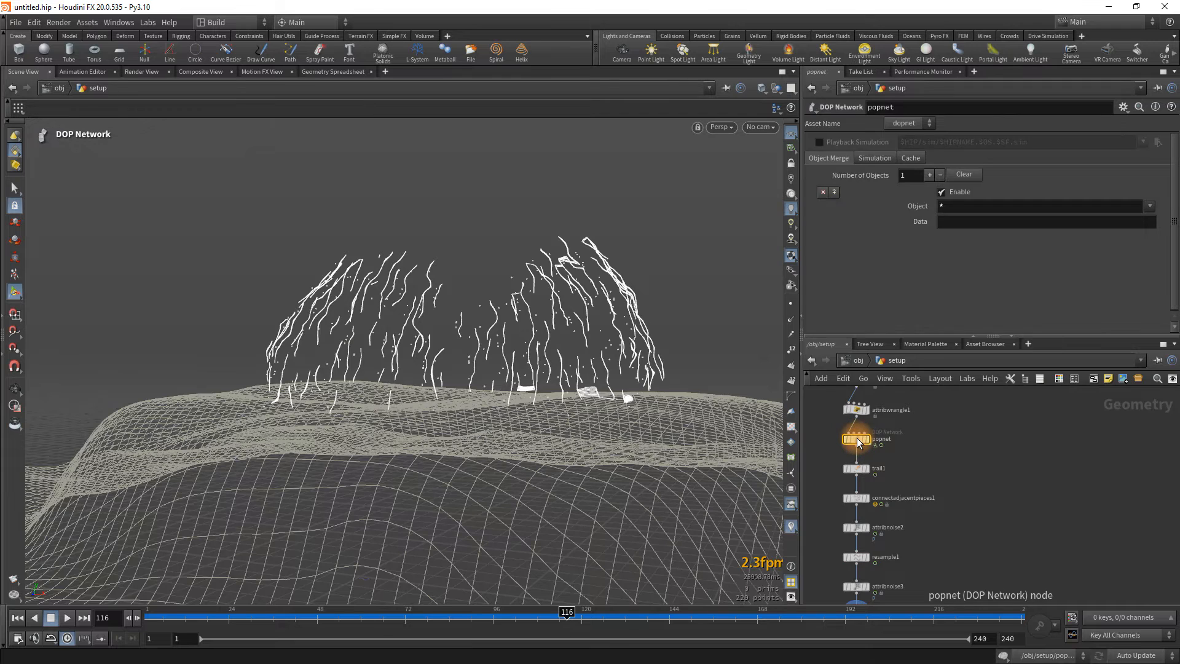
{"action": "double_click", "coordinate": [859, 441]}
{"action": "left_click", "coordinate": [928, 184]}
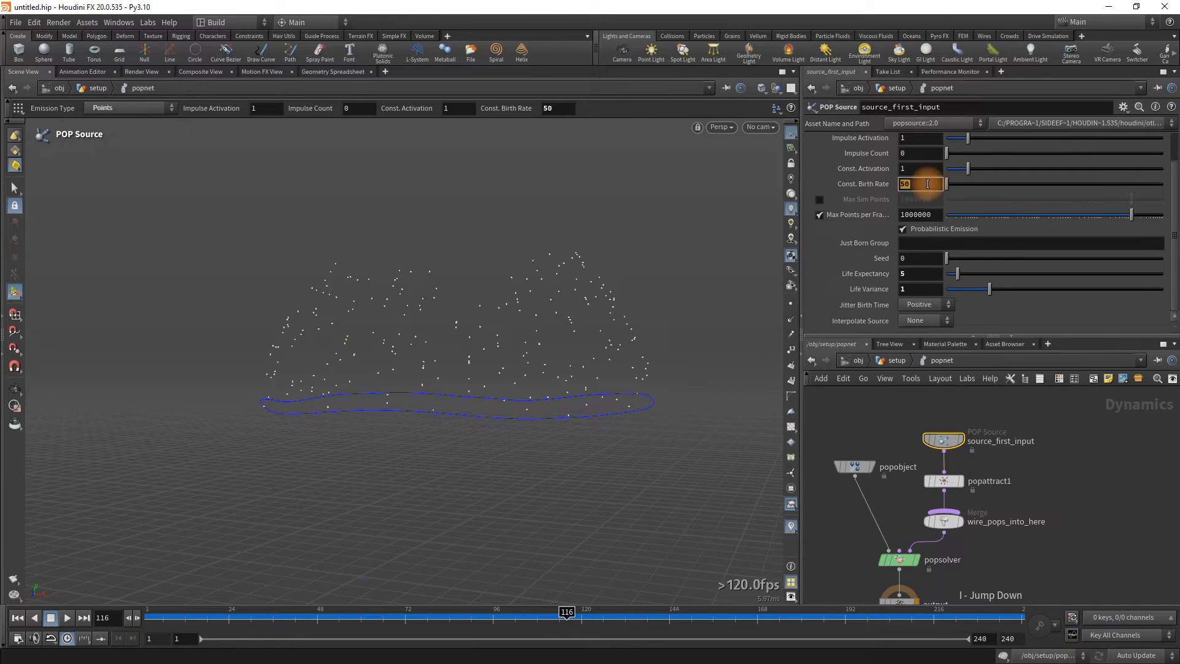
{"action": "key", "text": "Return"}
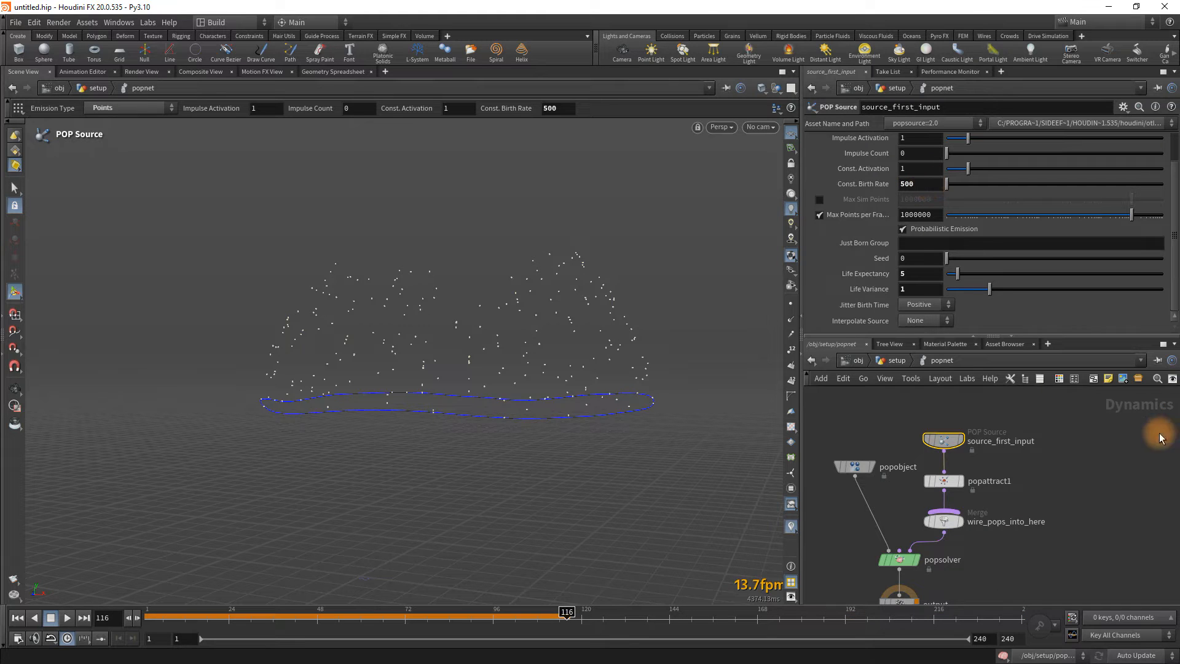
{"action": "key", "text": "u"}
{"action": "key", "text": "ctrl+Up"}
{"action": "key", "text": "Up"}
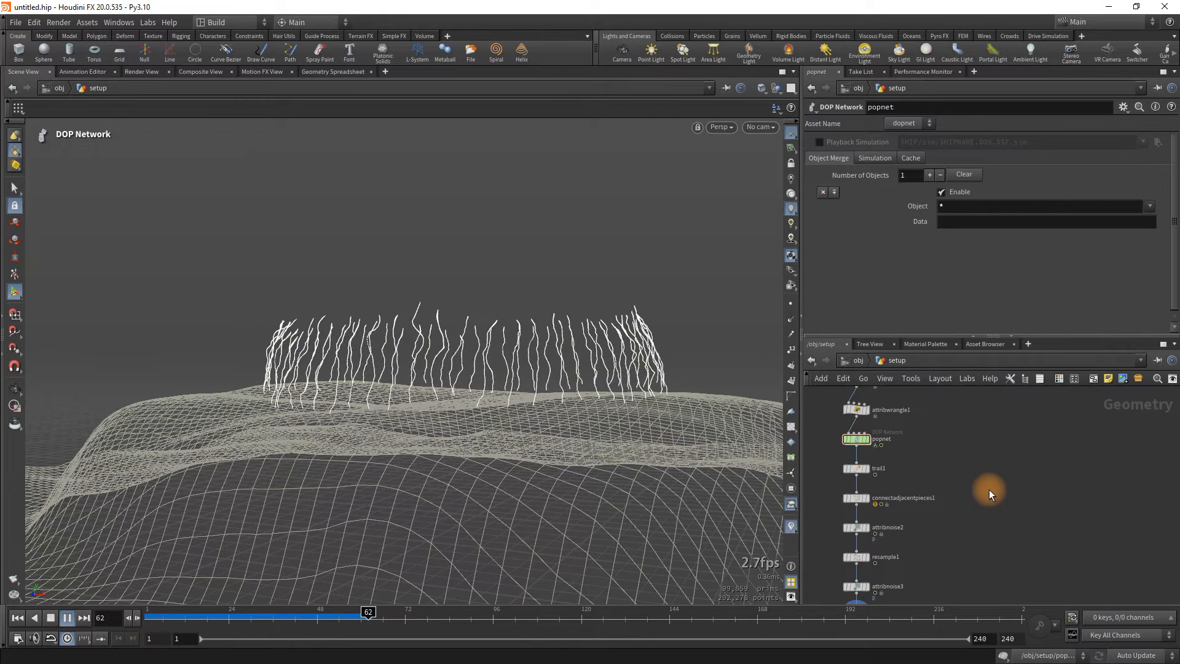
Set the Const. Birth Rate of source_first_input inside popnet to 50 and replay the simulation in the setup network.
{"action": "key", "text": "ctrl+Up"}
{"action": "left_click", "coordinate": [860, 445]}
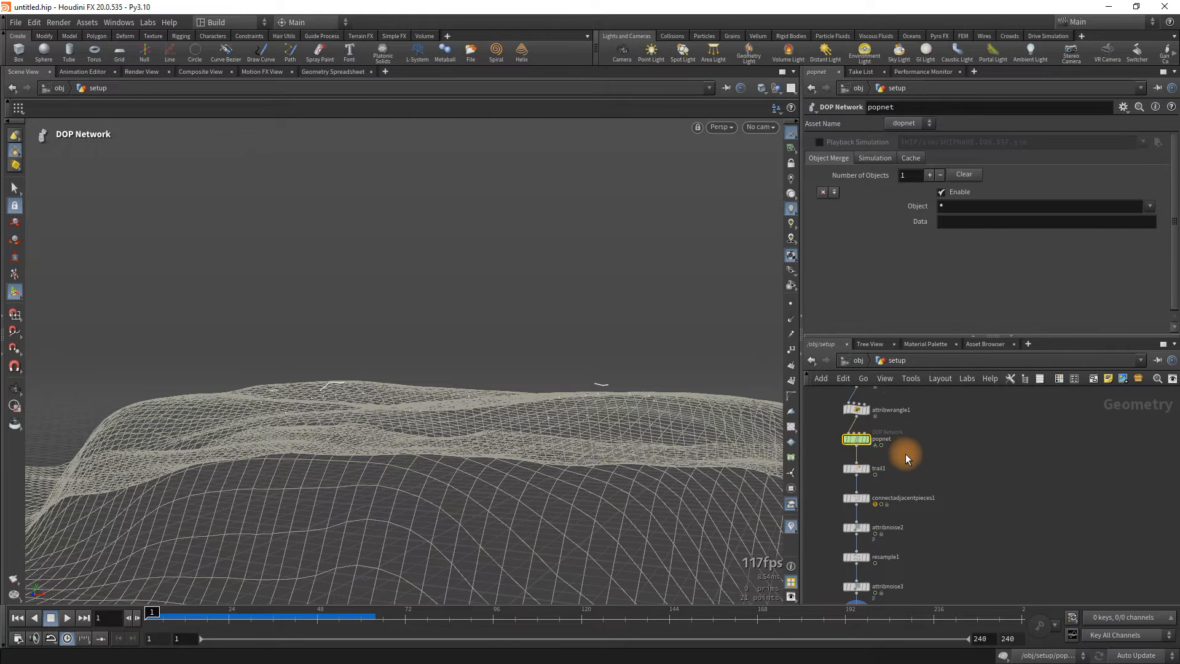
{"action": "key", "text": "i"}
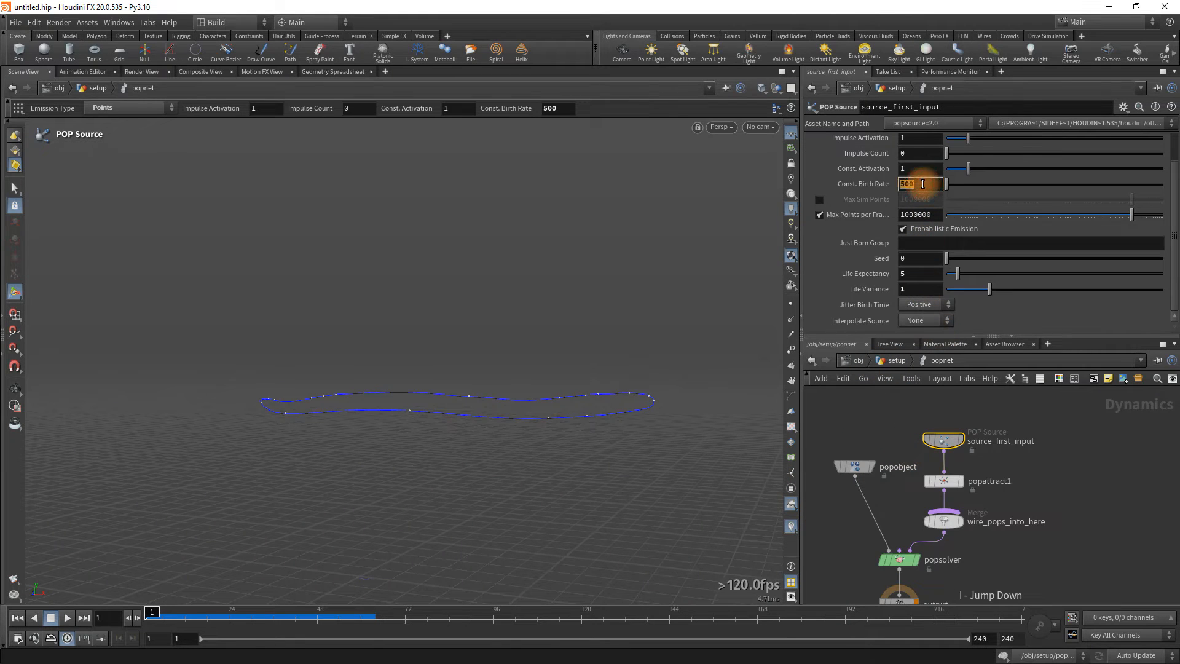
{"action": "left_click", "coordinate": [922, 183]}
{"action": "type", "text": "50"}
{"action": "key", "text": "Return"}
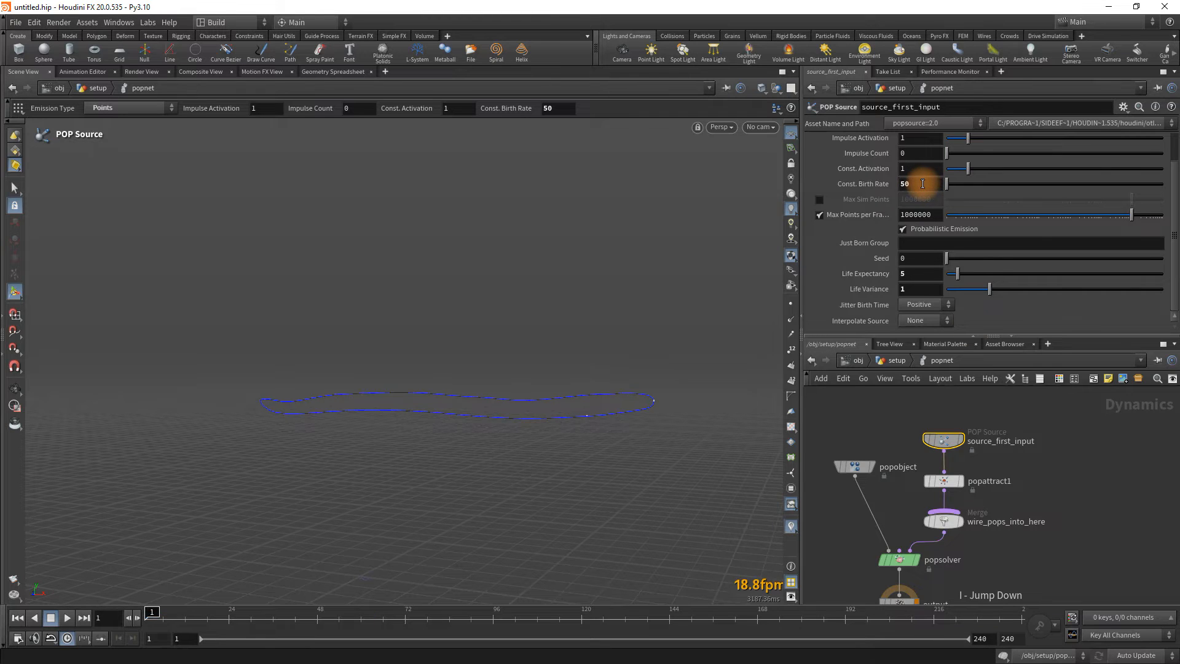
{"action": "key", "text": "u"}
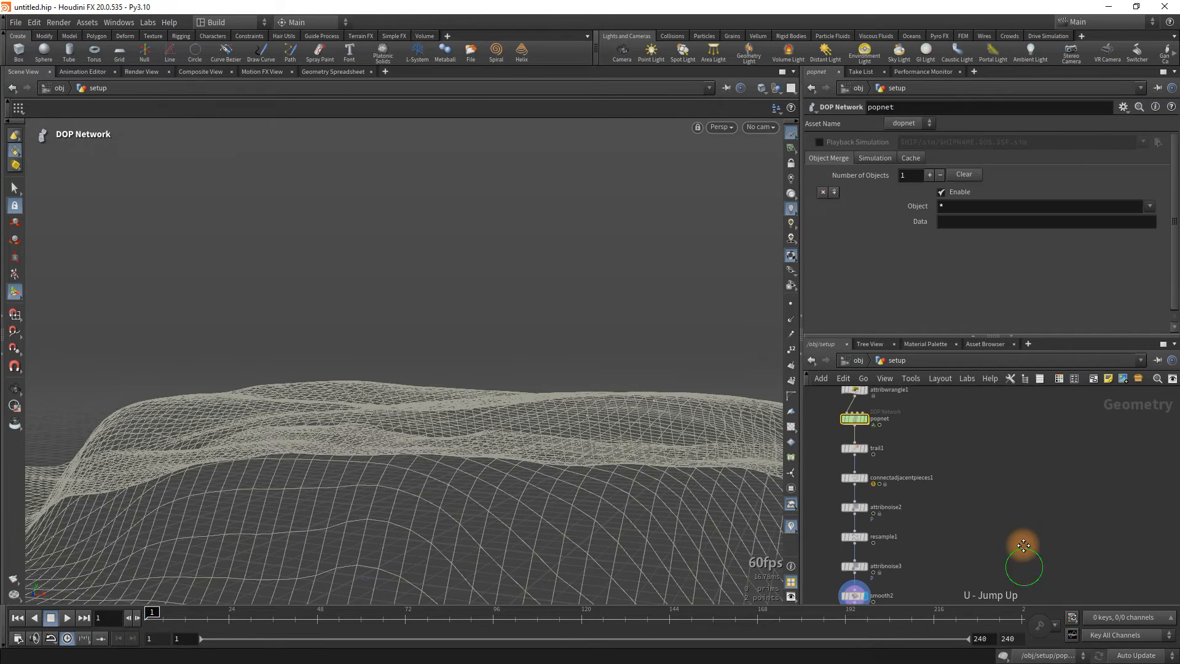
{"action": "middle_click_drag", "start_coordinate": [991, 551], "coordinate": [1003, 465]}
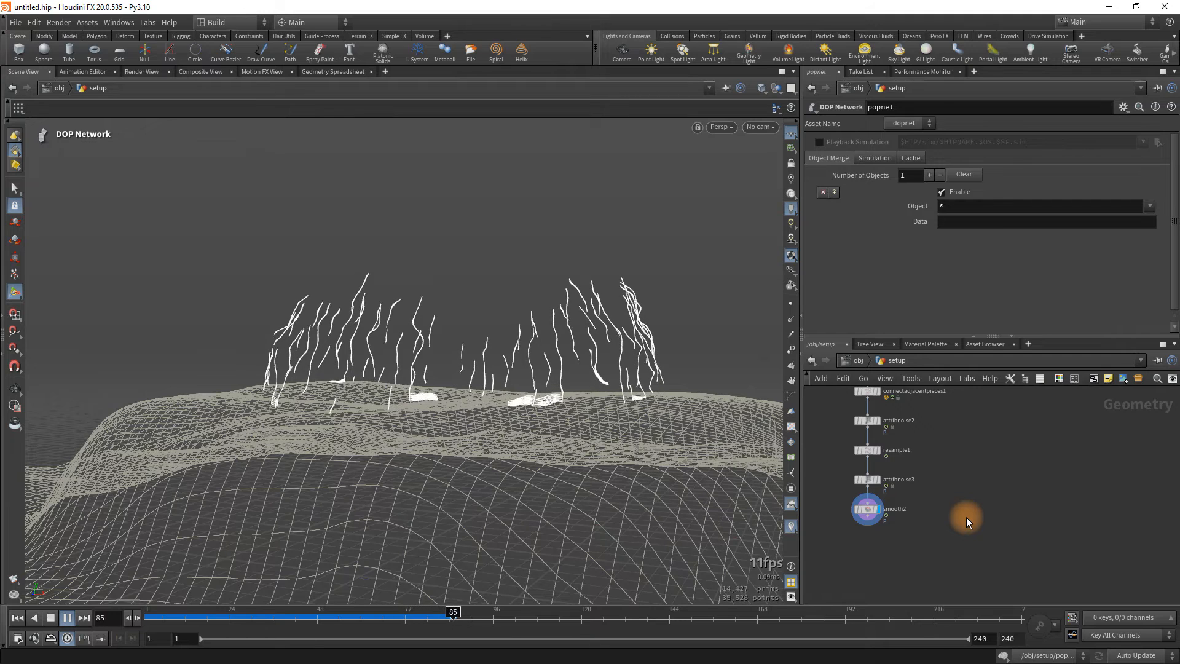
{"action": "key", "text": "ctrl+Up"}
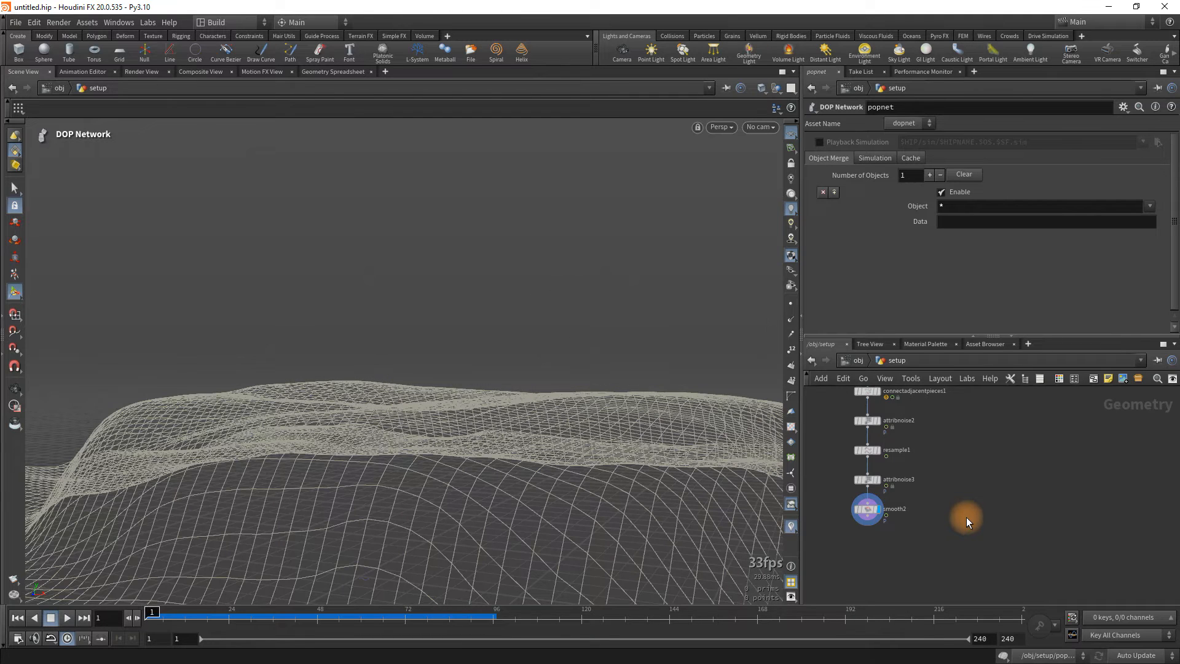
Add a Transform node branching off the output of smooth2.
{"action": "left_click_drag", "start_coordinate": [874, 522], "coordinate": [954, 542]}
{"action": "type", "text": "trams"}
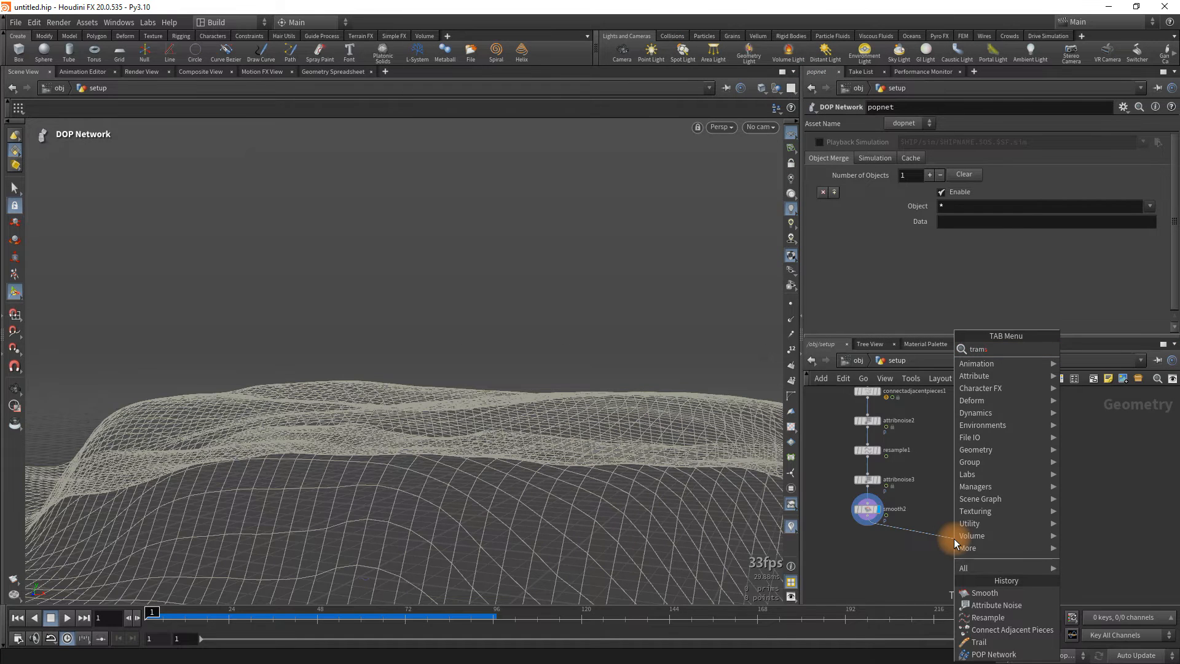
{"action": "key", "text": "BackSpace"}
{"action": "key", "text": "BackSpace"}
{"action": "type", "text": "s"}
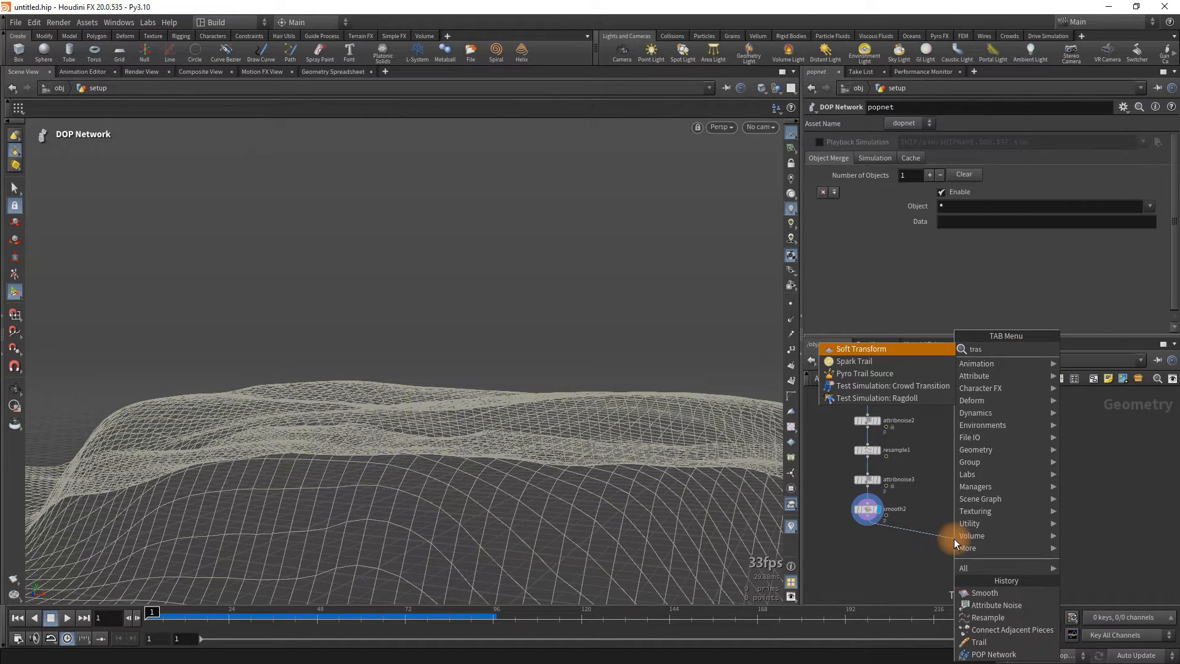
{"action": "type", "text": "nfo"}
{"action": "key", "text": "BackSpace"}
{"action": "key", "text": "BackSpace"}
{"action": "key", "text": "BackSpace"}
{"action": "key", "text": "BackSpace"}
{"action": "key", "text": "BackSpace"}
{"action": "key", "text": "BackSpace"}
{"action": "key", "text": "BackSpace"}
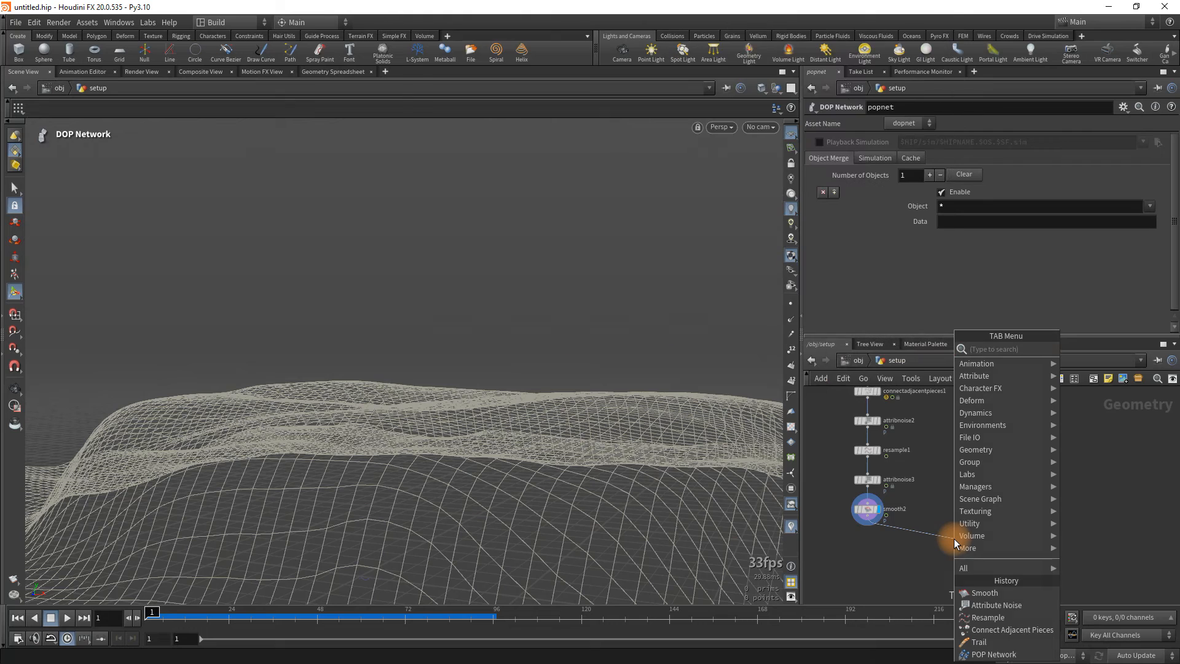
{"action": "type", "text": "trans"}
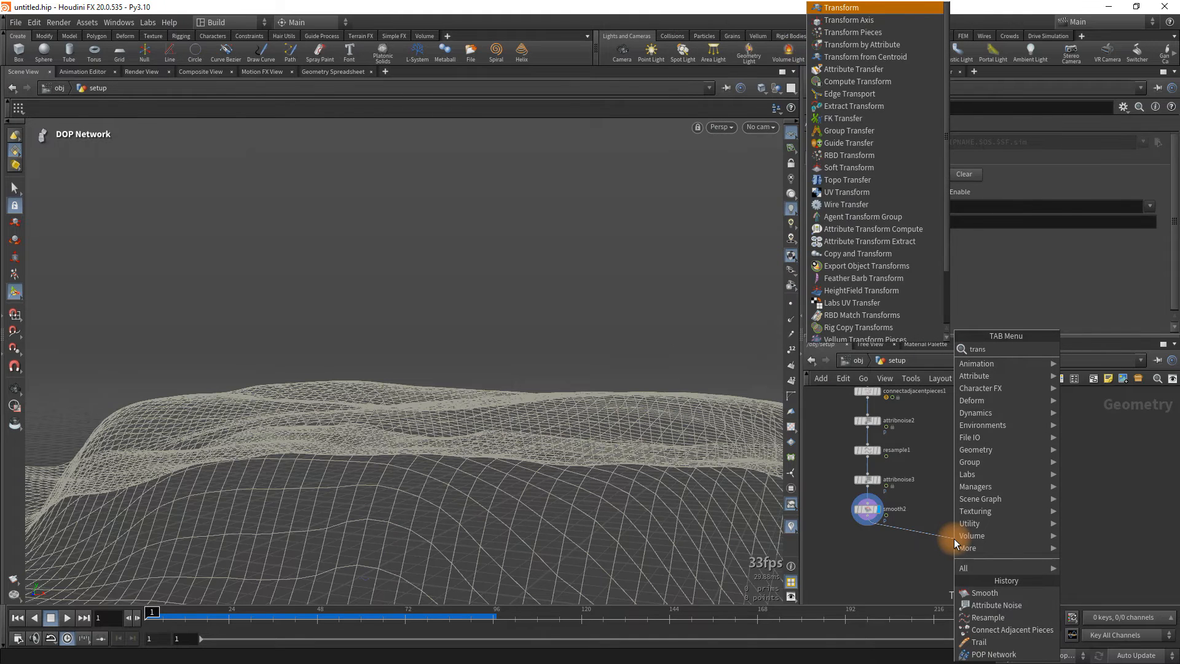
{"action": "key", "text": "Return"}
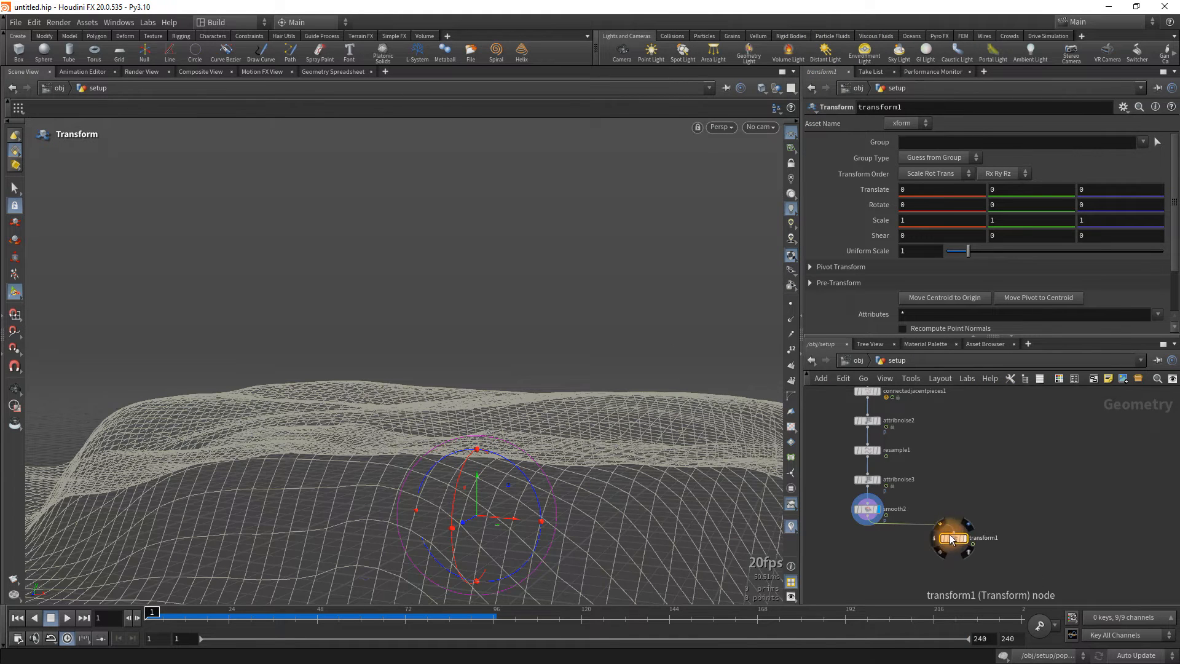
Add a Merge node below, connect smooth2 and transform1 into it, and display its output.
{"action": "middle_click_drag", "start_coordinate": [885, 569], "coordinate": [906, 558]}
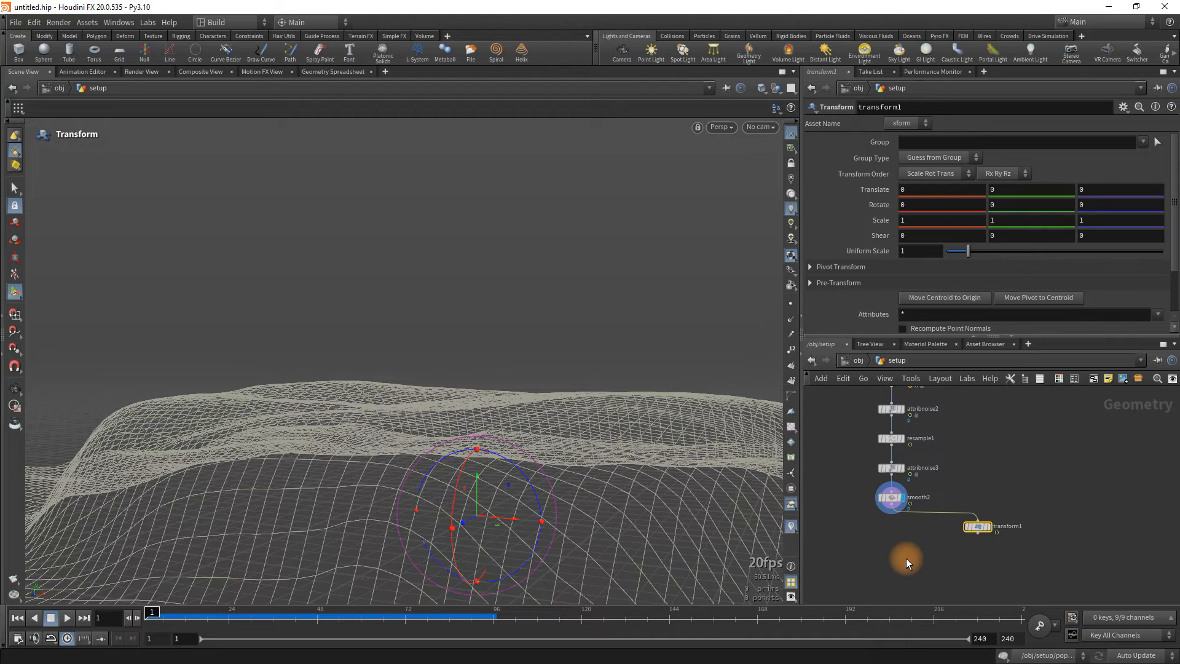
{"action": "key", "text": "Tab"}
{"action": "type", "text": "mer"}
{"action": "key", "text": "Return"}
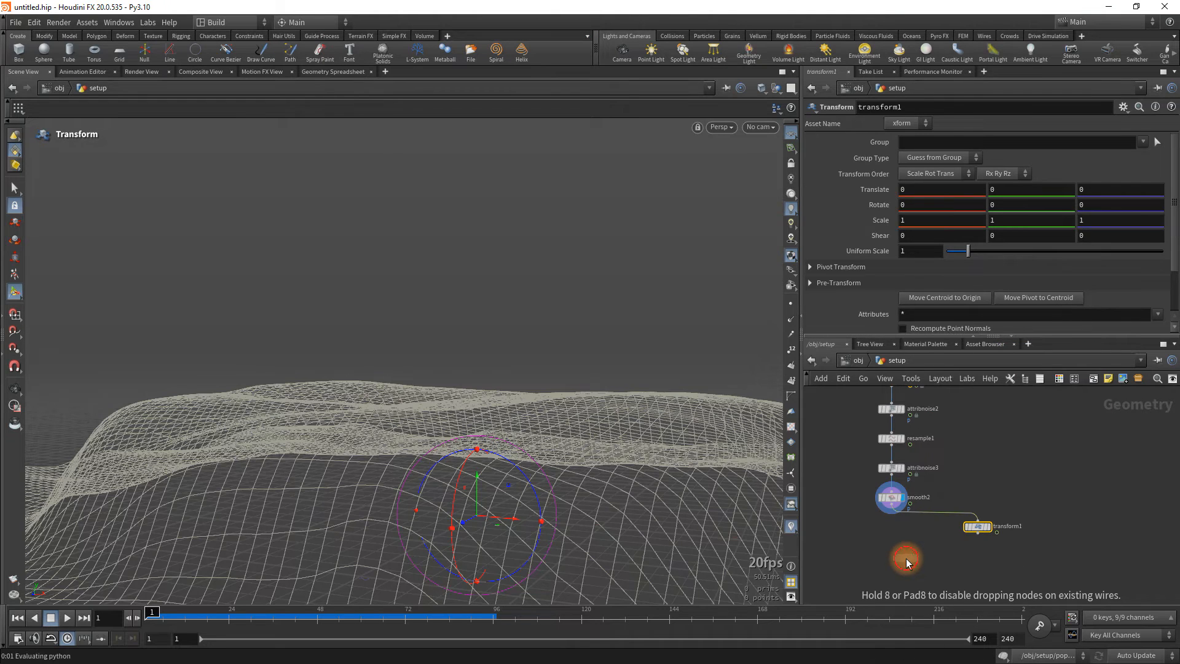
{"action": "left_click", "coordinate": [907, 558]}
{"action": "left_click_drag", "start_coordinate": [891, 509], "coordinate": [905, 552]}
{"action": "mouse_move", "coordinate": [978, 533]}
{"action": "left_mouse_down"}
{"action": "mouse_move", "coordinate": [909, 557]}
{"action": "mouse_move", "coordinate": [922, 553]}
{"action": "left_mouse_up"}
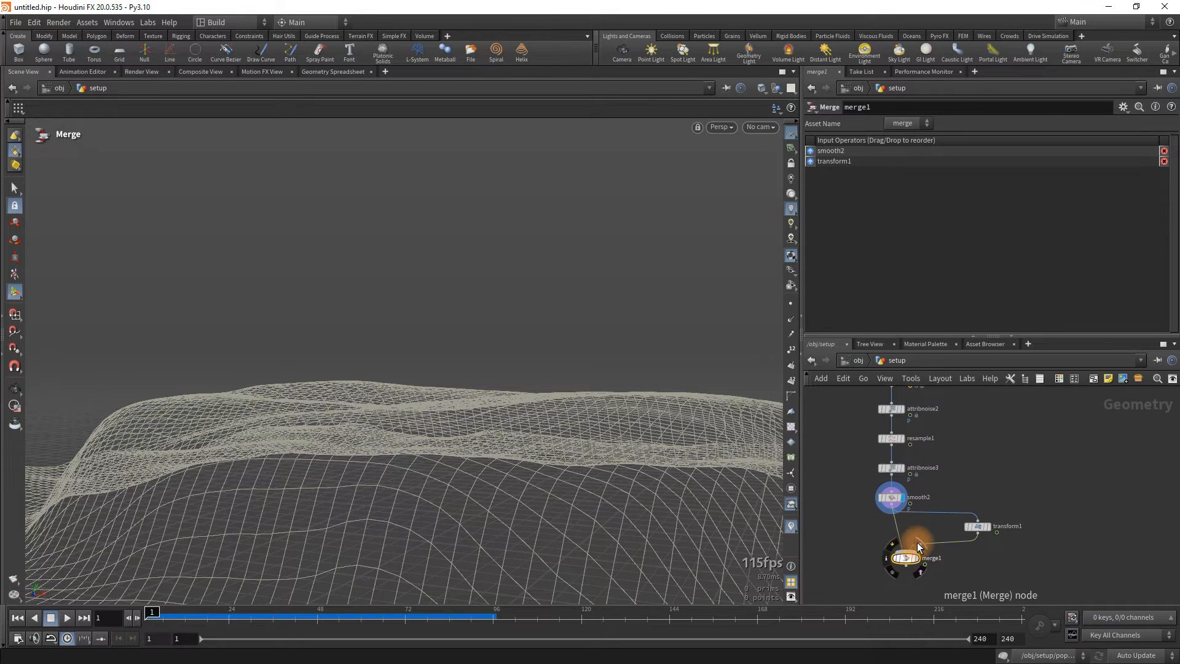
{"action": "left_click", "coordinate": [917, 557]}
Set the Y rotation of transform1 to 170 and play the animation to frame 173 to check the doubled trails.
{"action": "left_click", "coordinate": [979, 528]}
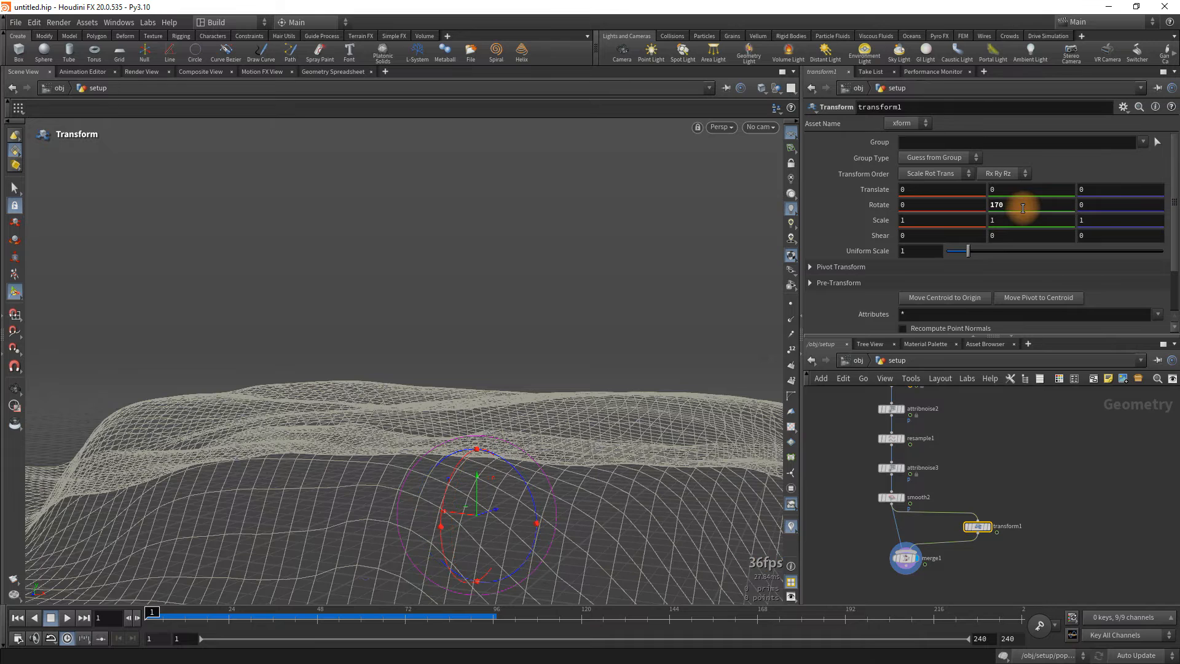
{"action": "left_click", "coordinate": [1030, 466]}
{"action": "key", "text": "Up"}
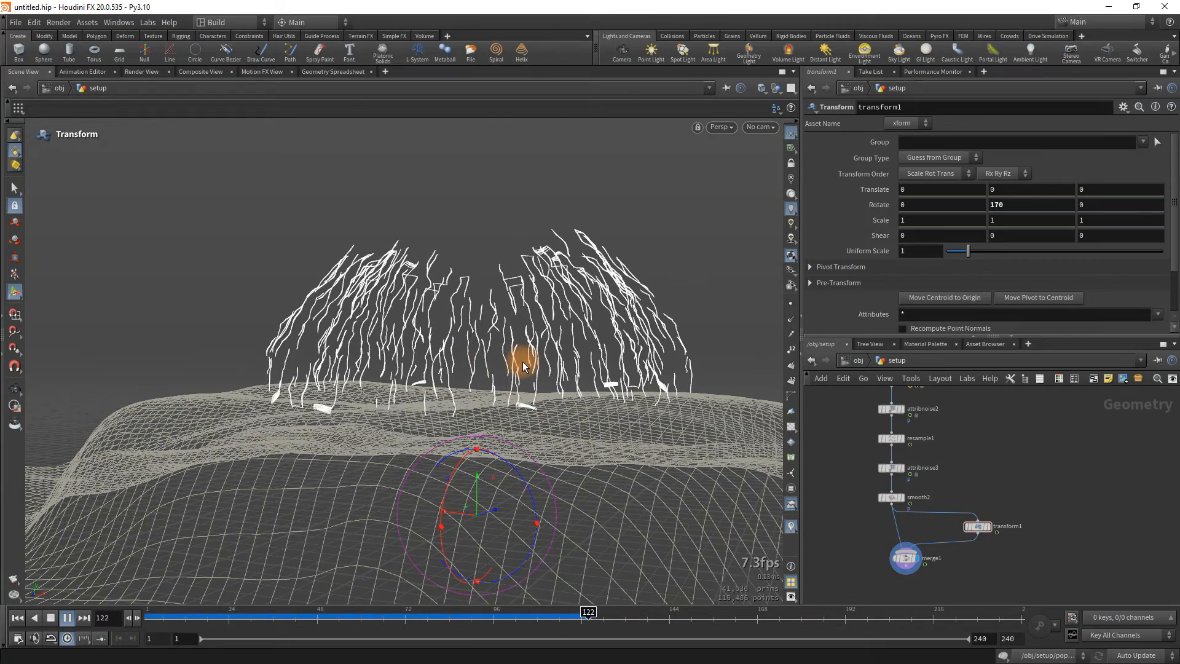
{"action": "key", "text": "Escape"}
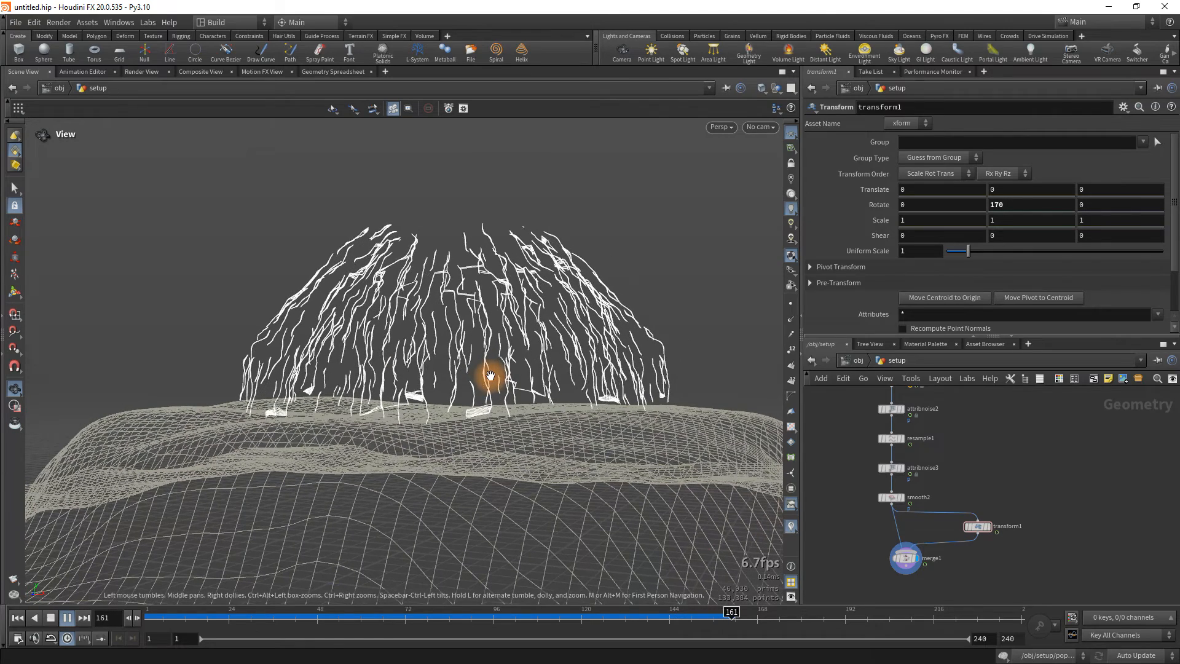
{"action": "key", "text": "Up"}
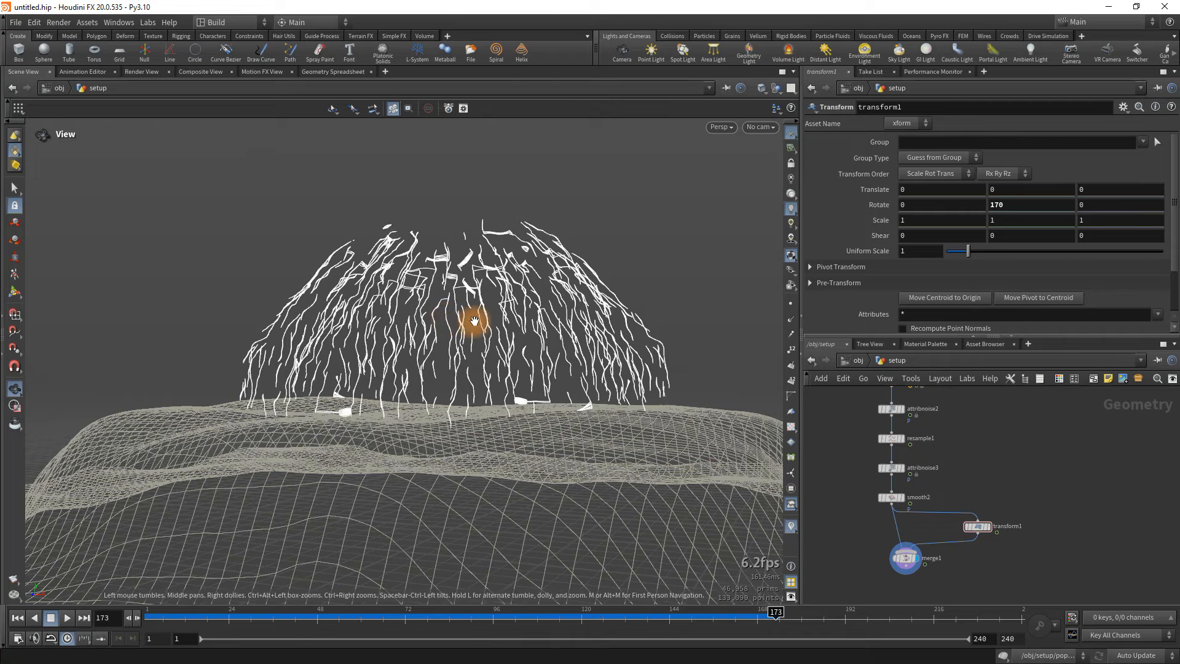
{"action": "mouse_move", "coordinate": [492, 327]}
{"action": "left_mouse_down"}
{"action": "mouse_move", "coordinate": [514, 326]}
{"action": "mouse_move", "coordinate": [490, 334]}
{"action": "left_mouse_up"}
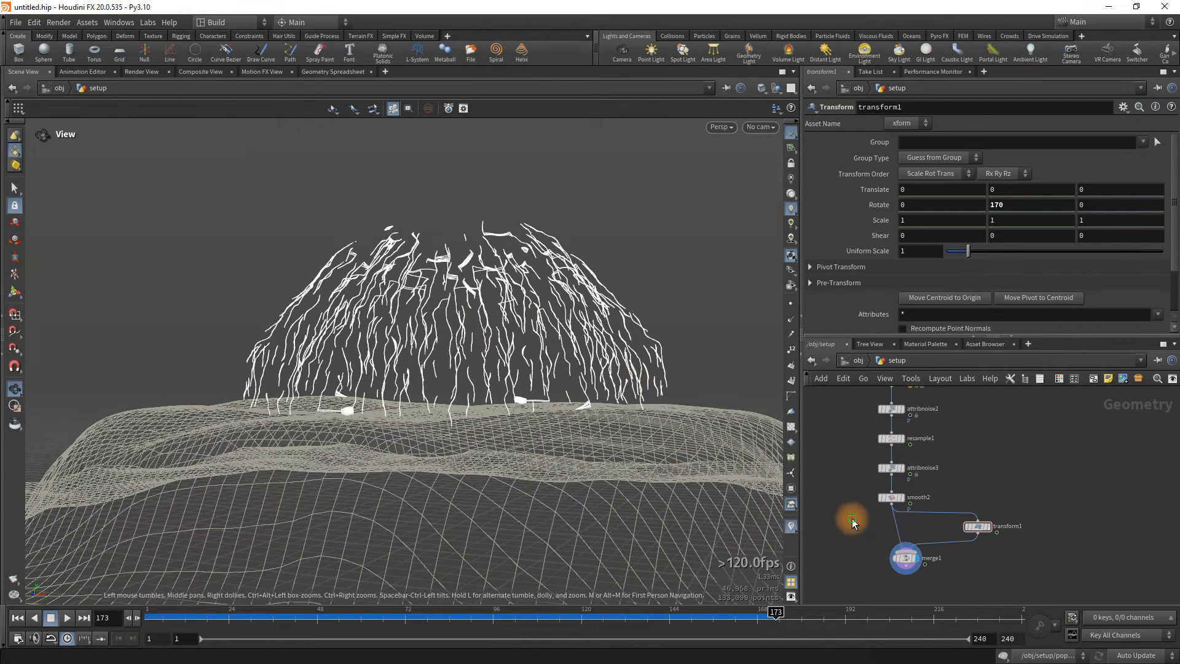
Move the hill's output null farther away from the main node chain.
{"action": "scroll", "coordinate": [883, 548], "scroll_direction": "down", "scroll_amount": 3}
{"action": "scroll", "coordinate": [880, 545], "scroll_direction": "down", "scroll_amount": 3}
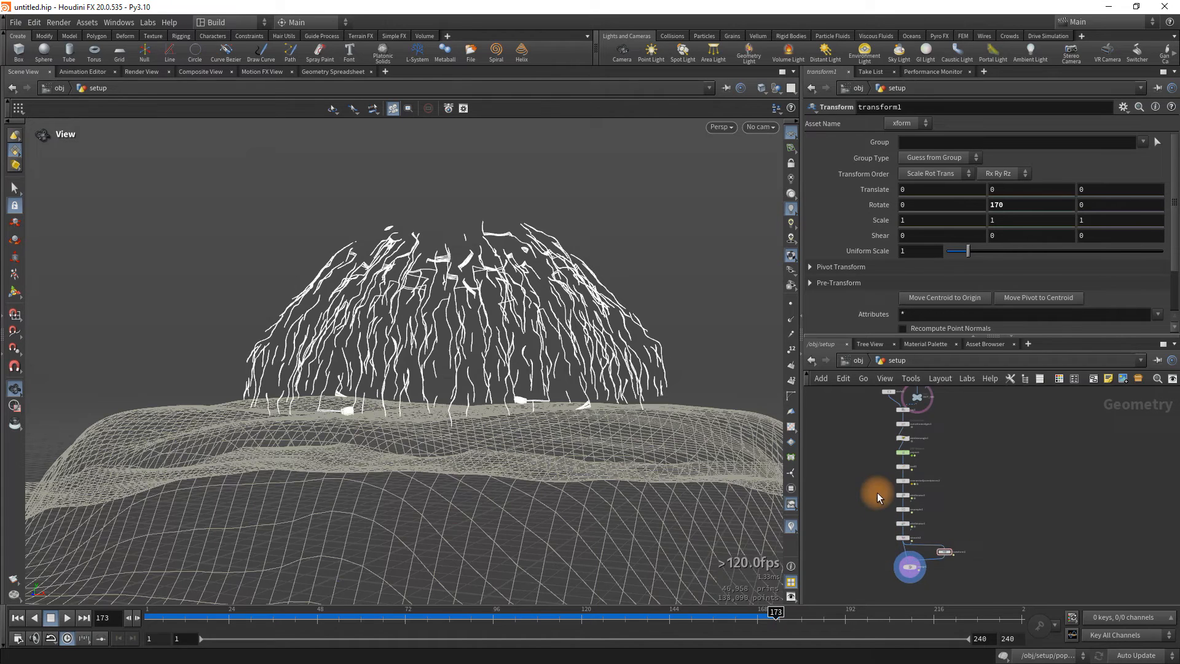
{"action": "middle_click_drag", "start_coordinate": [877, 492], "coordinate": [906, 538]}
{"action": "left_click_drag", "start_coordinate": [947, 444], "coordinate": [1005, 439]}
{"action": "middle_click_drag", "start_coordinate": [1036, 503], "coordinate": [1020, 461]}
{"action": "scroll", "coordinate": [1007, 467], "scroll_direction": "up", "scroll_amount": 2}
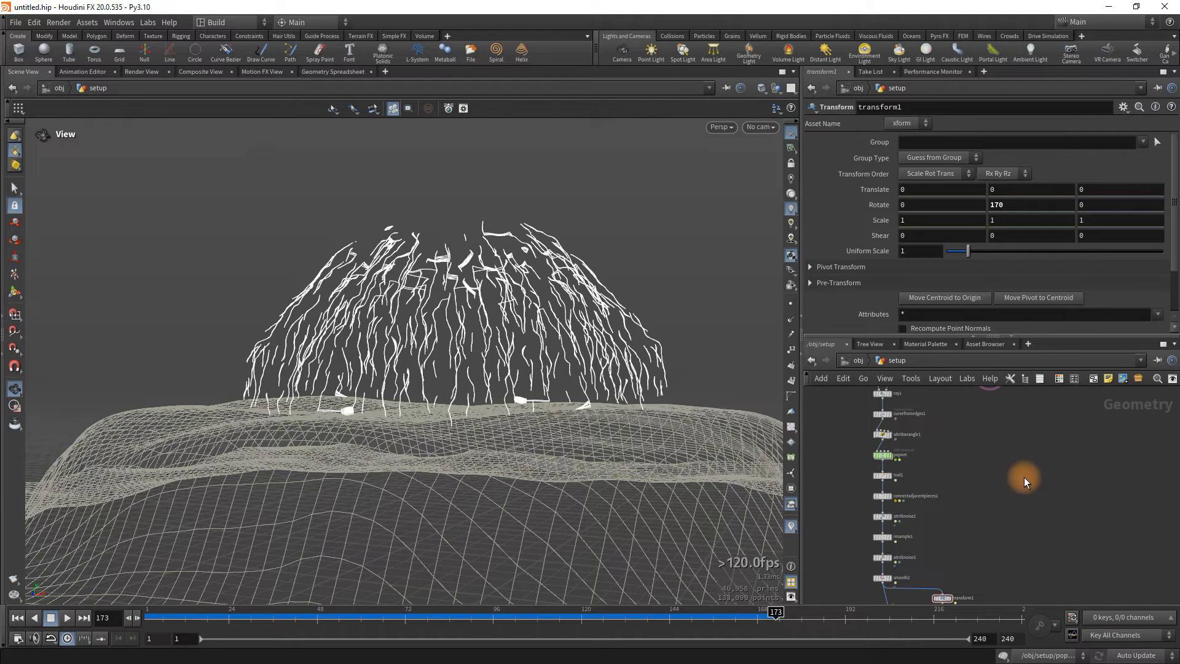
{"action": "middle_click_drag", "start_coordinate": [993, 408], "coordinate": [991, 427]}
{"action": "scroll", "coordinate": [1011, 483], "scroll_direction": "down", "scroll_amount": 2}
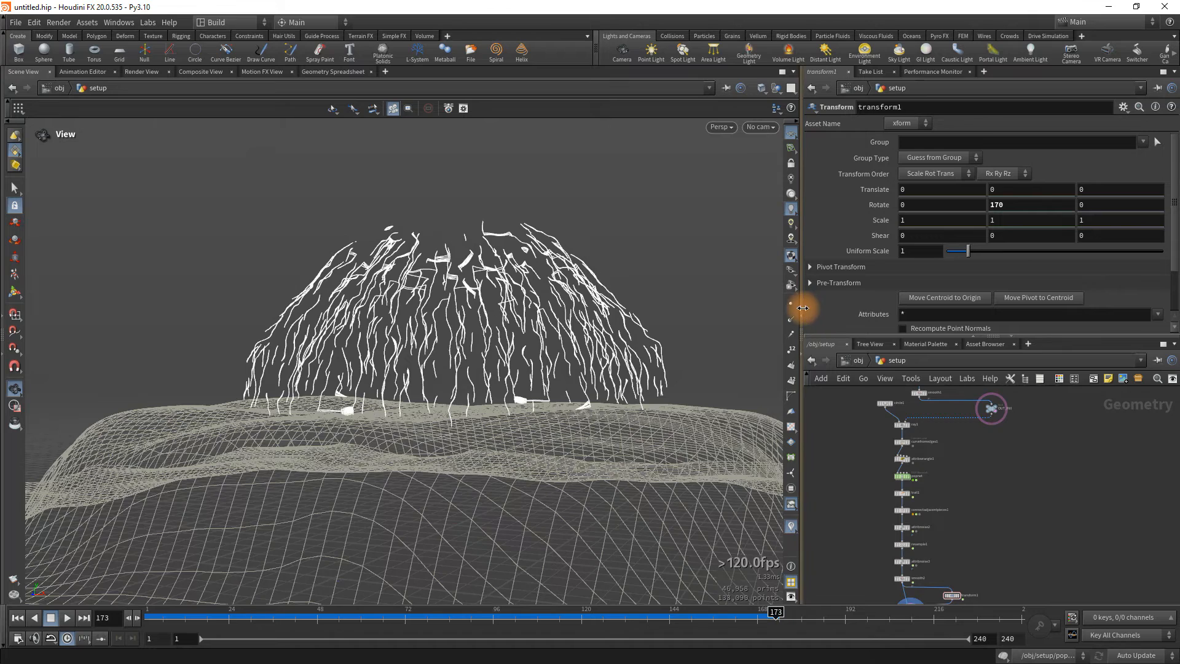
Enlarge the network editor and wire the hill's output null into merge1 so the terrain is included.
{"action": "left_click_drag", "start_coordinate": [802, 308], "coordinate": [492, 316]}
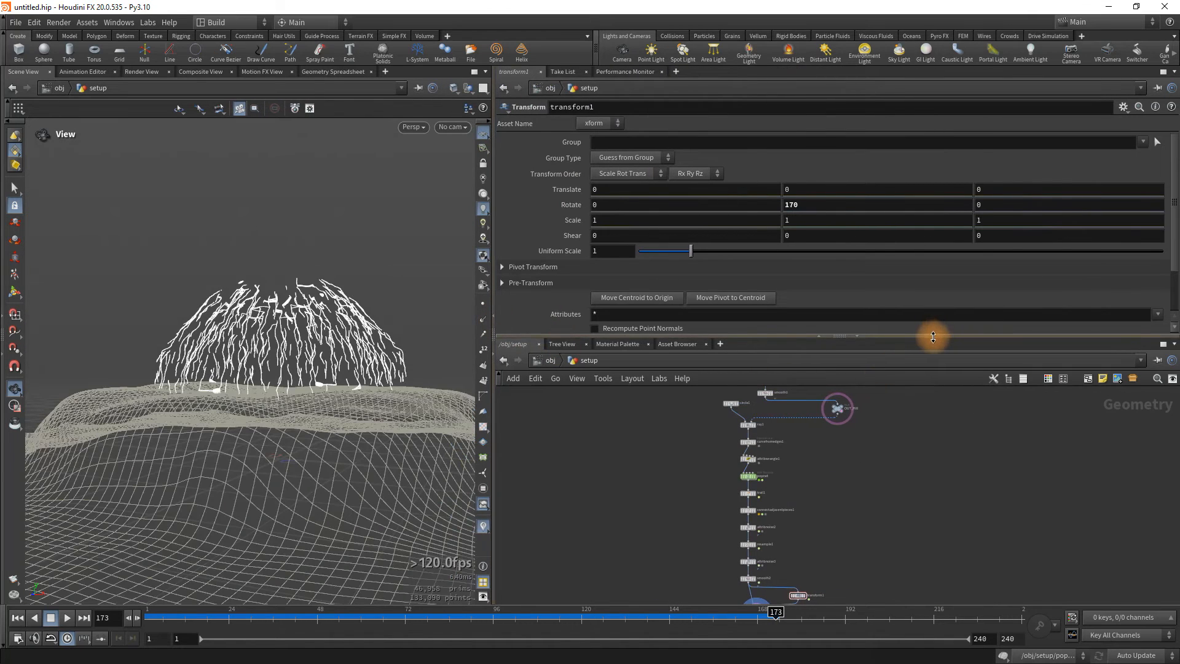
{"action": "left_click_drag", "start_coordinate": [933, 337], "coordinate": [909, 224]}
{"action": "scroll", "coordinate": [920, 422], "scroll_direction": "up", "scroll_amount": 3}
{"action": "middle_click_drag", "start_coordinate": [875, 399], "coordinate": [871, 400]}
{"action": "mouse_move", "coordinate": [771, 282]}
{"action": "left_mouse_down"}
{"action": "mouse_move", "coordinate": [740, 416]}
{"action": "mouse_move", "coordinate": [664, 563]}
{"action": "left_mouse_up"}
{"action": "left_click", "coordinate": [283, 417]}
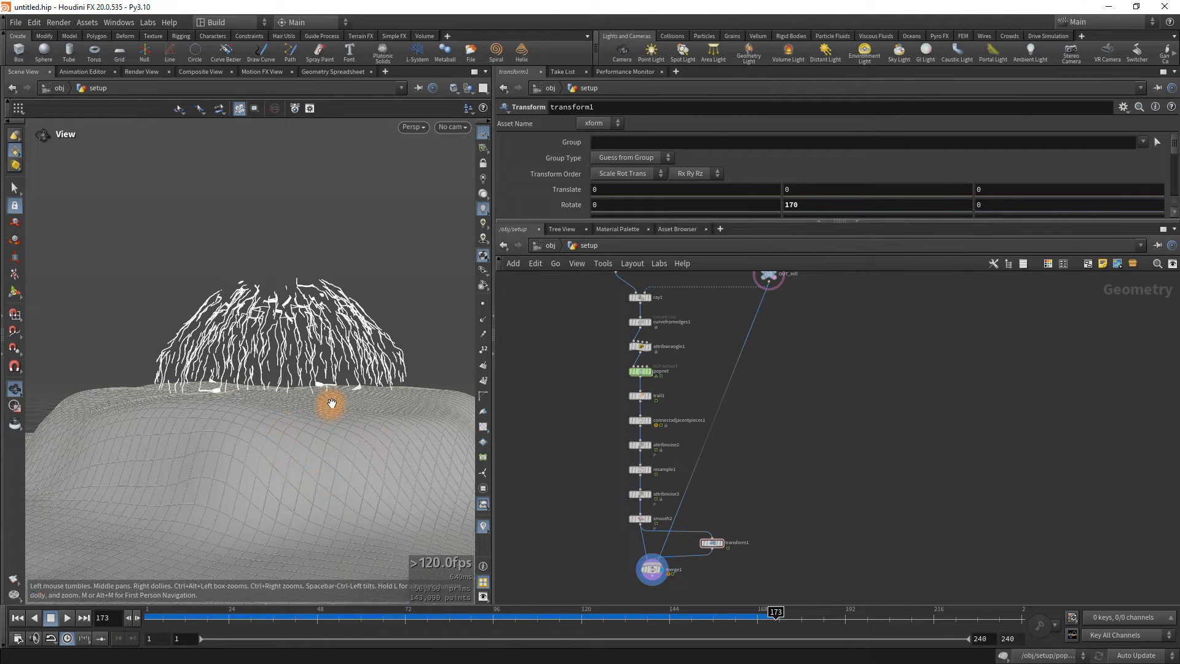
Widen the viewport, replay the animation from the first frame, and inspect the dome over the hill at frame 170.
{"action": "left_click_drag", "start_coordinate": [492, 419], "coordinate": [627, 417]}
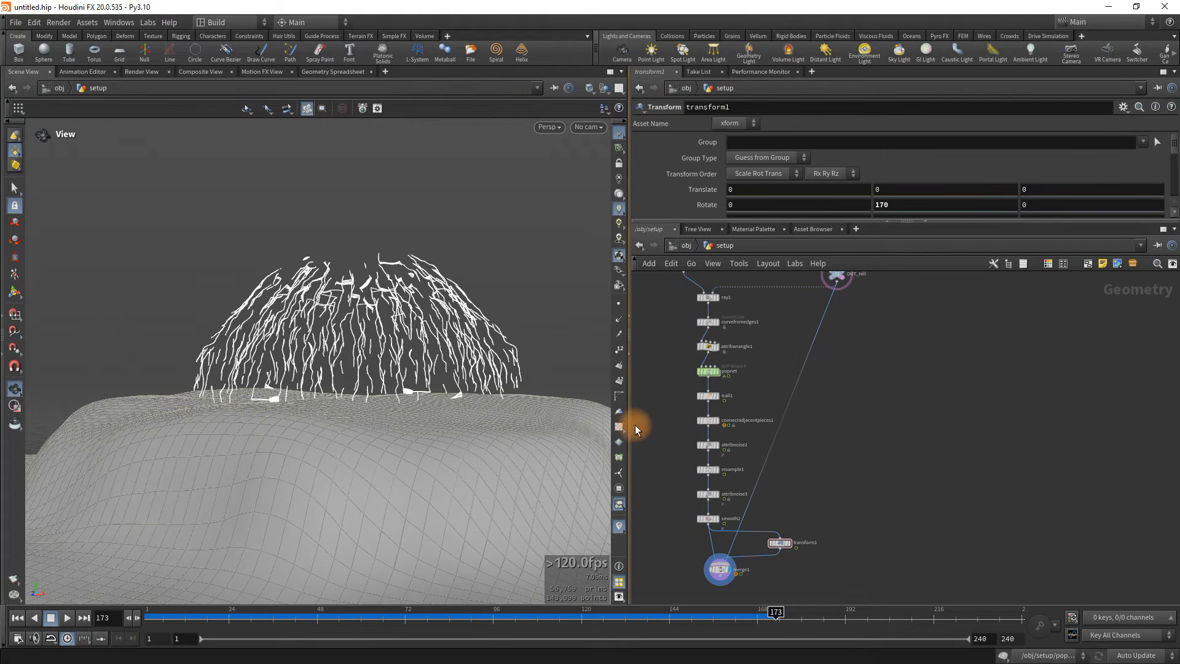
{"action": "key", "text": "ctrl+Left"}
{"action": "key", "text": "Up"}
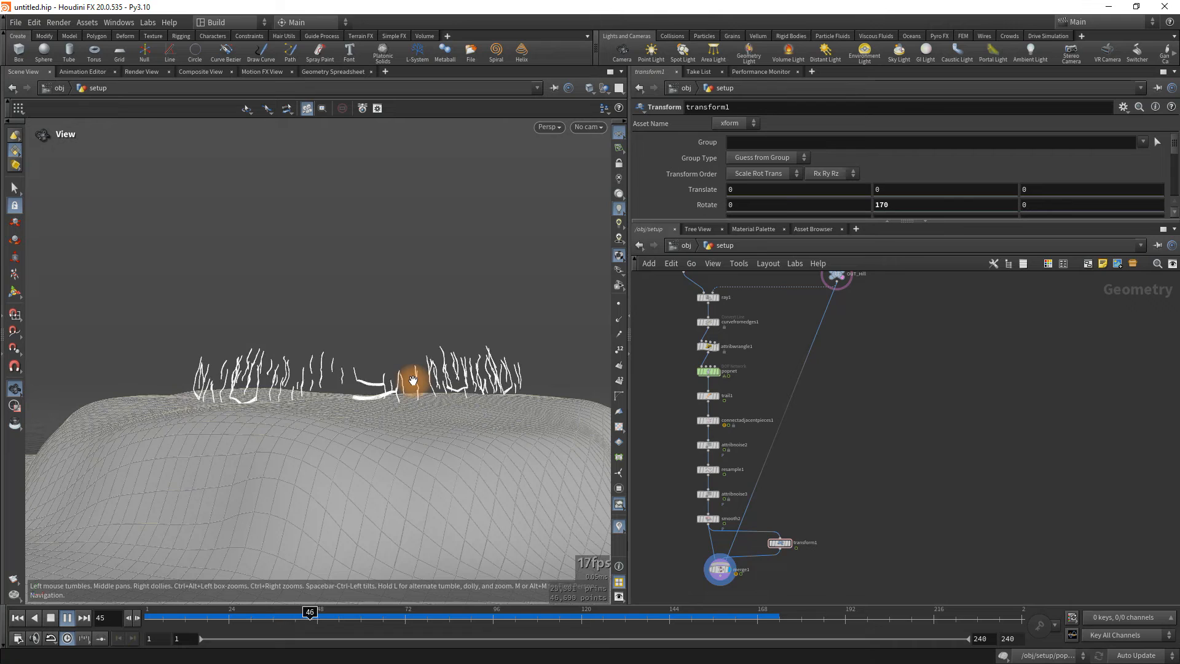
{"action": "left_click_drag", "start_coordinate": [627, 389], "coordinate": [722, 391]}
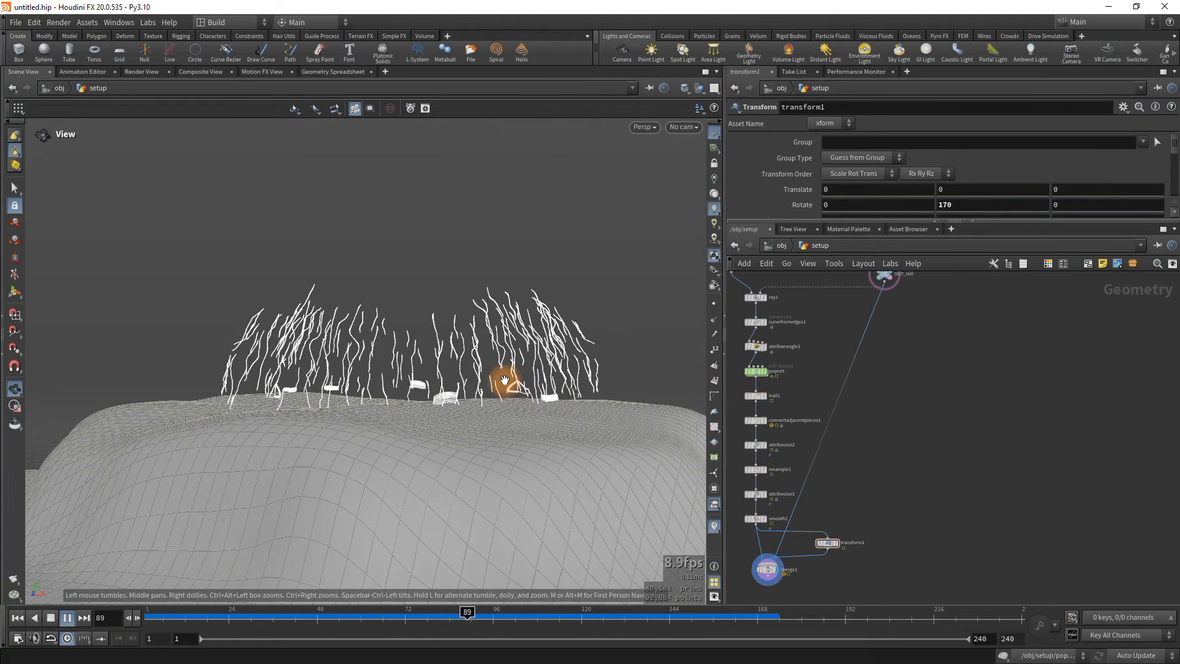
{"action": "key", "text": "Up"}
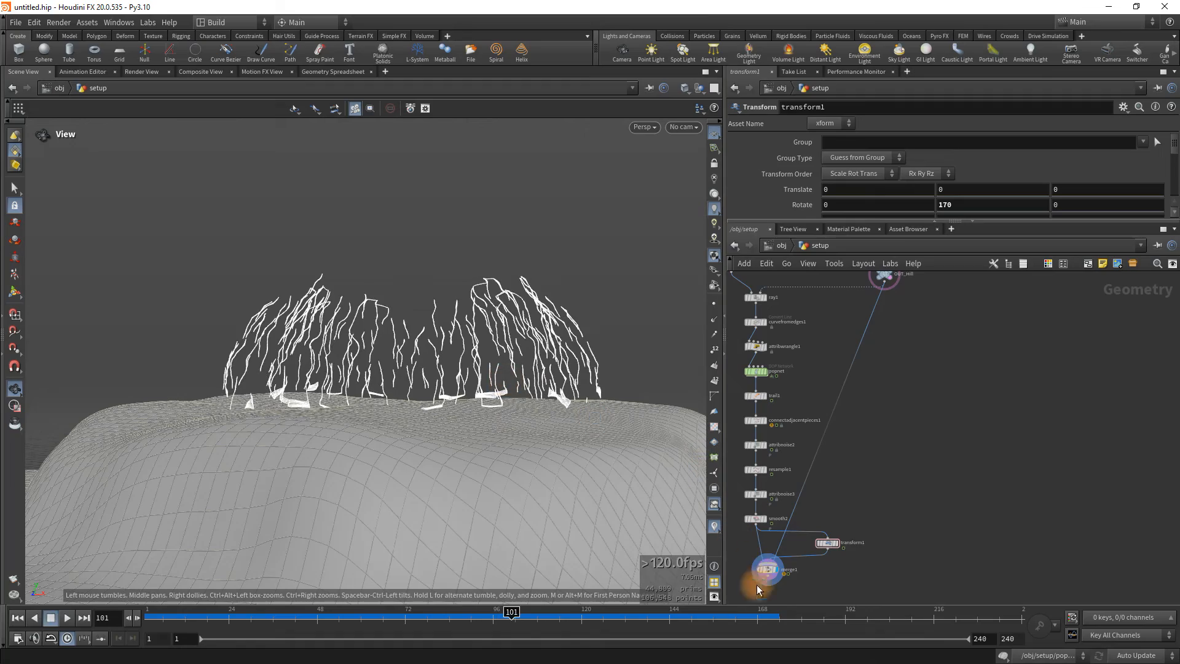
{"action": "left_click", "coordinate": [765, 610]}
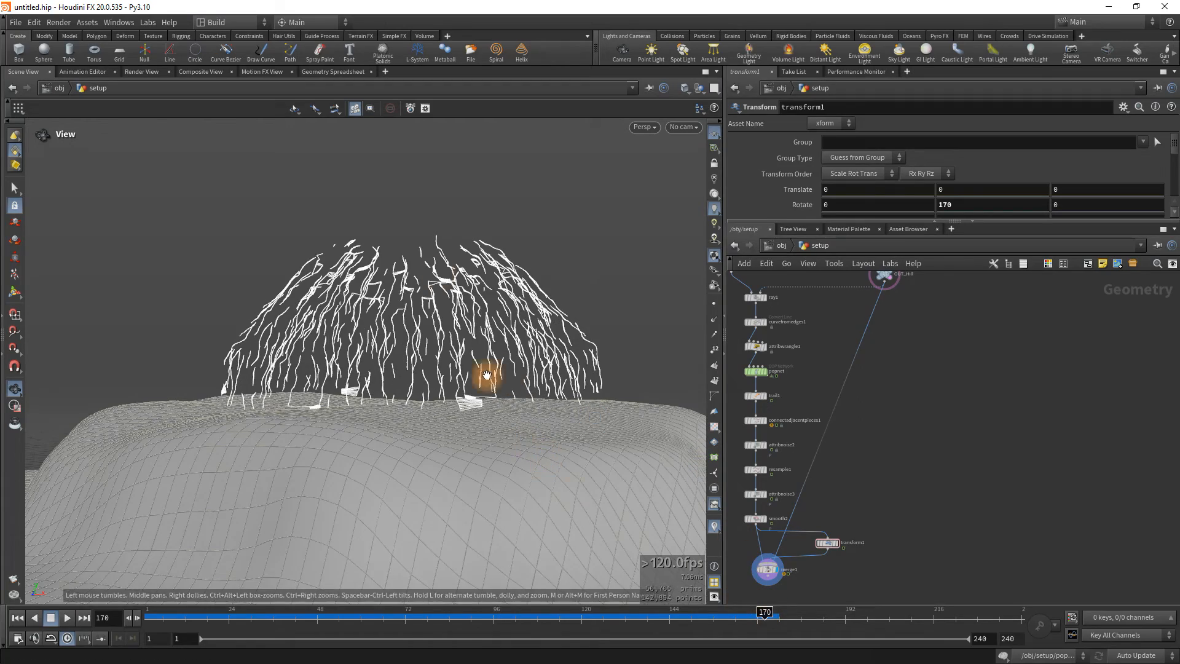
{"action": "left_click_drag", "start_coordinate": [450, 312], "coordinate": [424, 312]}
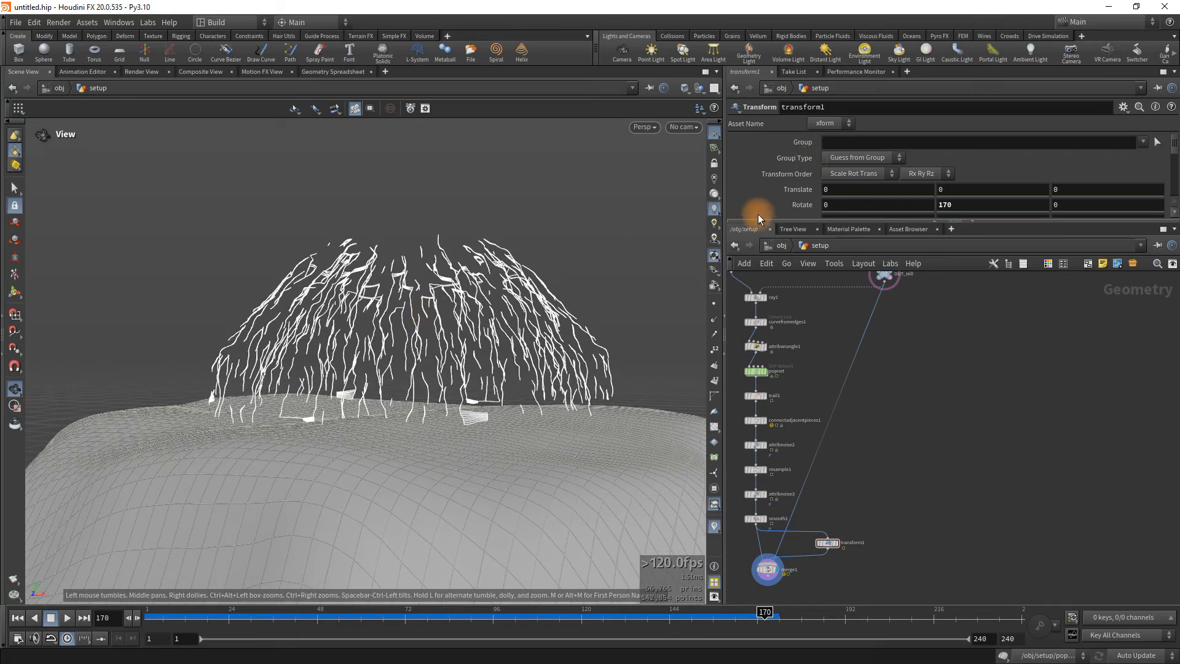
Reframe the dome on the hill, select merge1, and turn off the template display of OUT_Hill.
{"action": "right_click_drag", "start_coordinate": [601, 334], "coordinate": [487, 385]}
{"action": "mouse_move", "coordinate": [488, 385]}
{"action": "left_mouse_down"}
{"action": "mouse_move", "coordinate": [519, 385]}
{"action": "mouse_move", "coordinate": [490, 382]}
{"action": "mouse_move", "coordinate": [504, 384]}
{"action": "mouse_move", "coordinate": [497, 372]}
{"action": "left_mouse_up"}
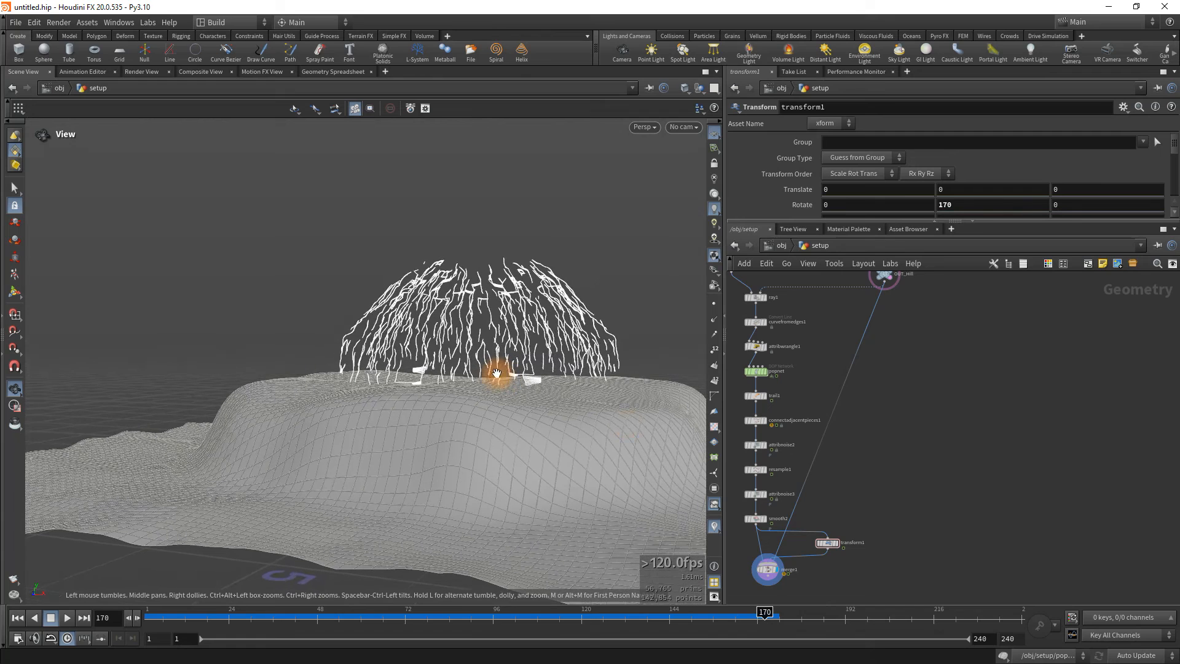
{"action": "left_click", "coordinate": [769, 572]}
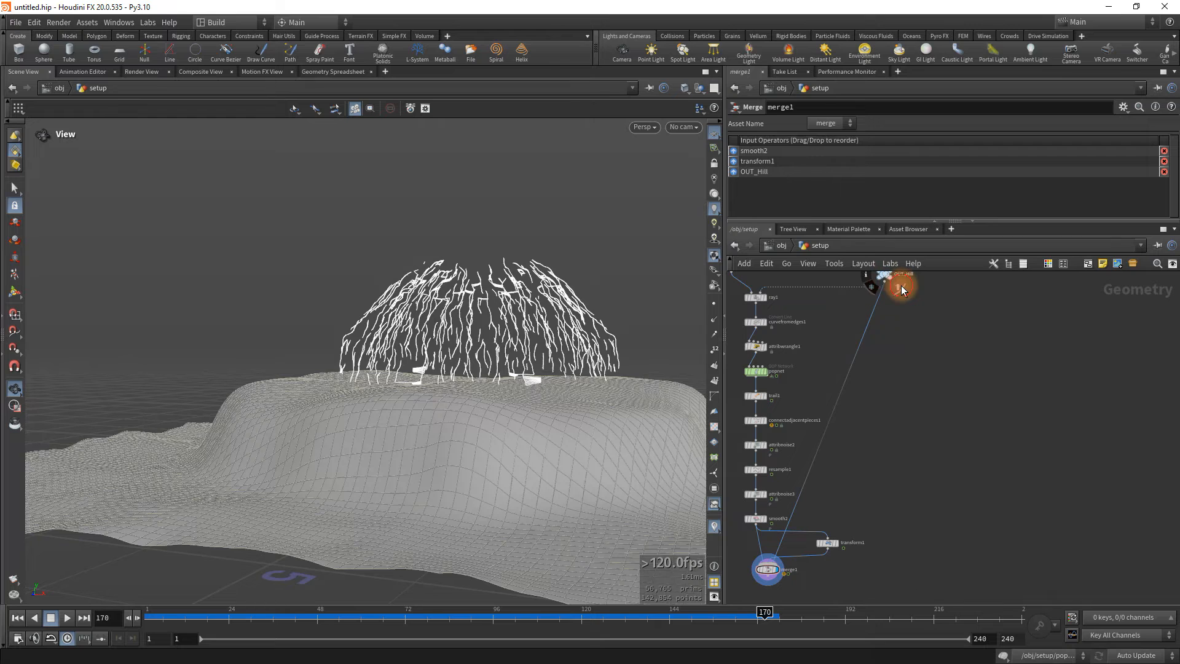
{"action": "left_click", "coordinate": [902, 285]}
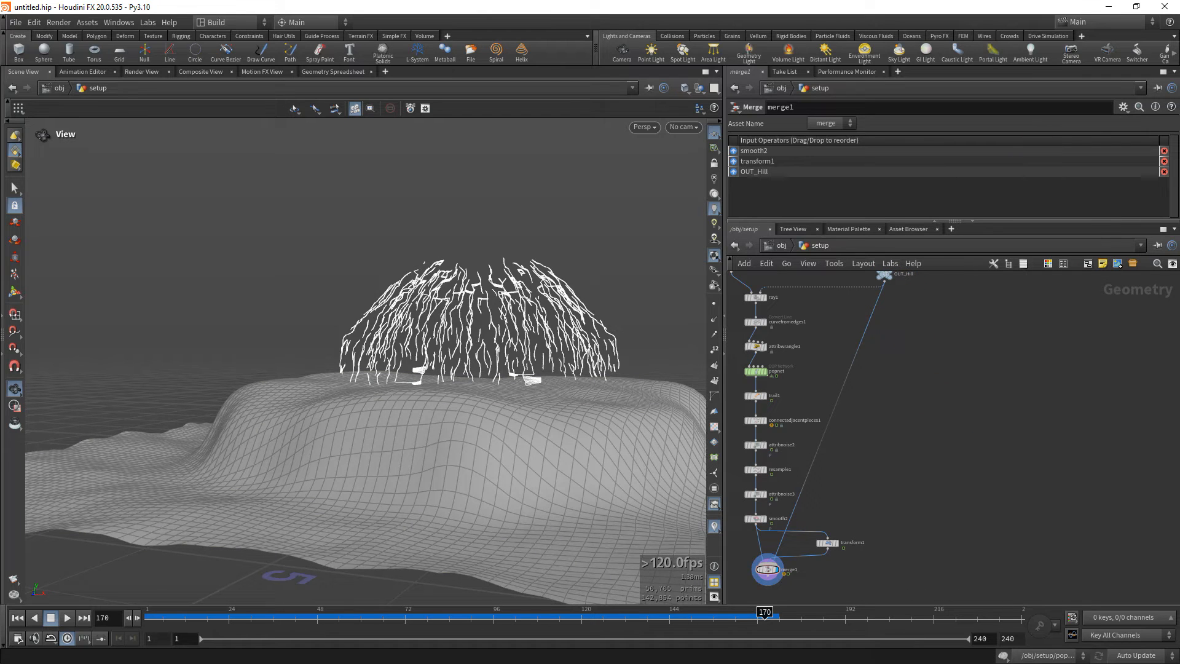
Switch to the Dampyr.png reference image and compare the energy barrier with the trail dome from a matching view angle.
{"action": "key", "text": "alt+Tab"}
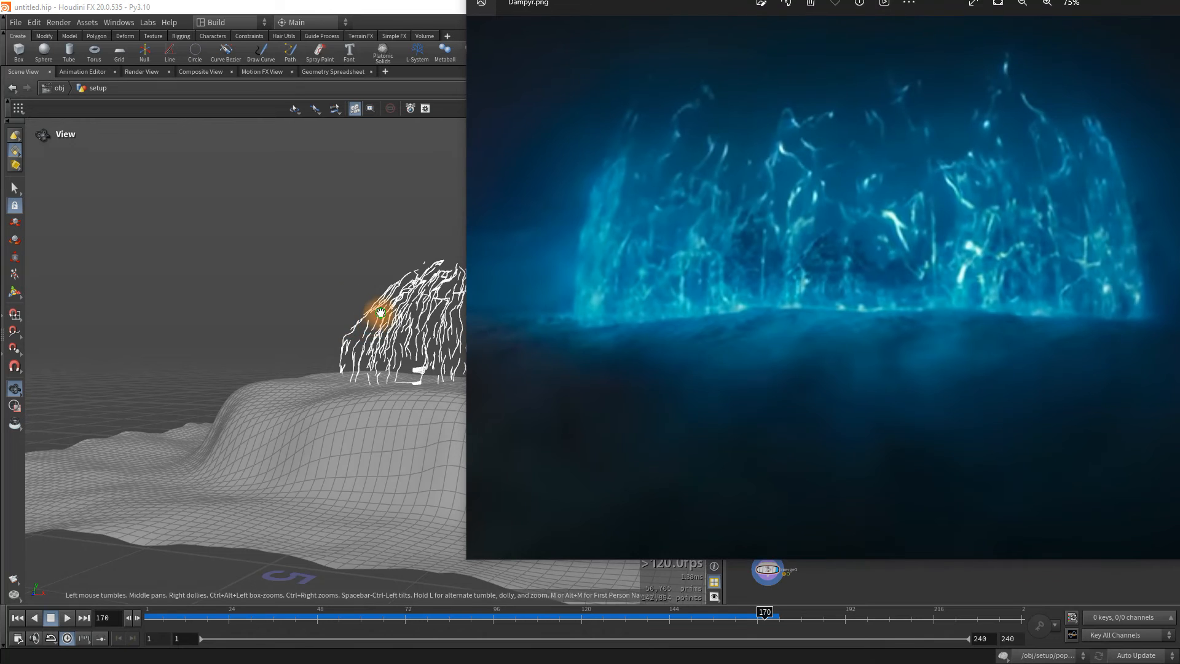
{"action": "left_click", "coordinate": [301, 313]}
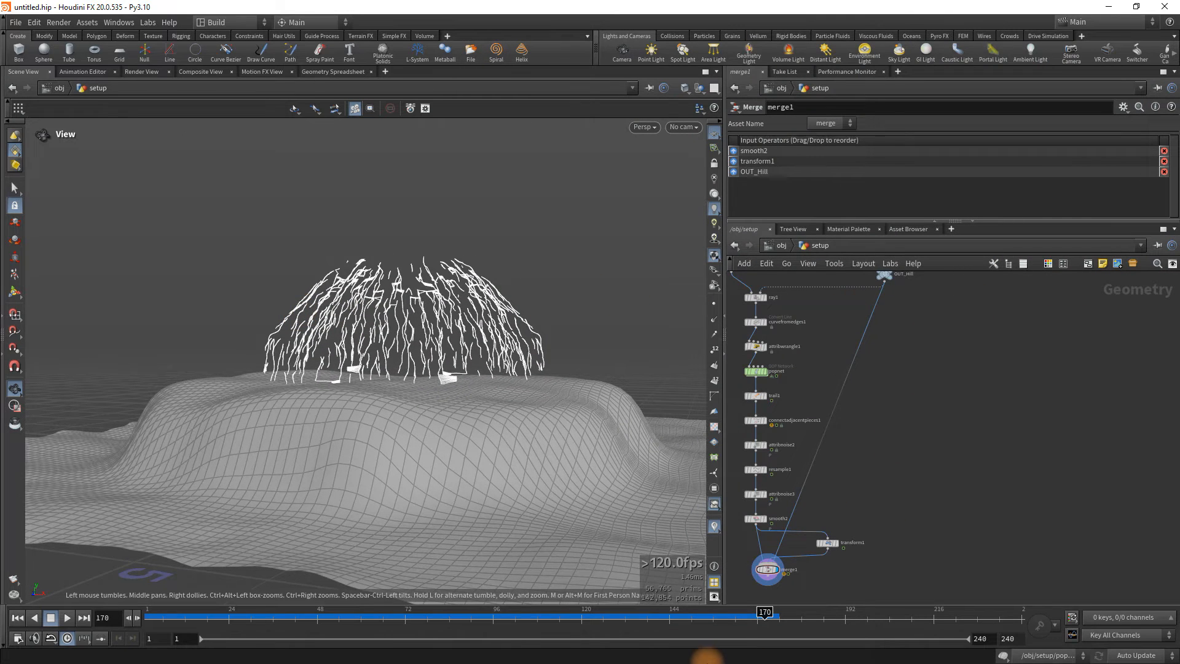
{"action": "key", "text": "alt+Tab"}
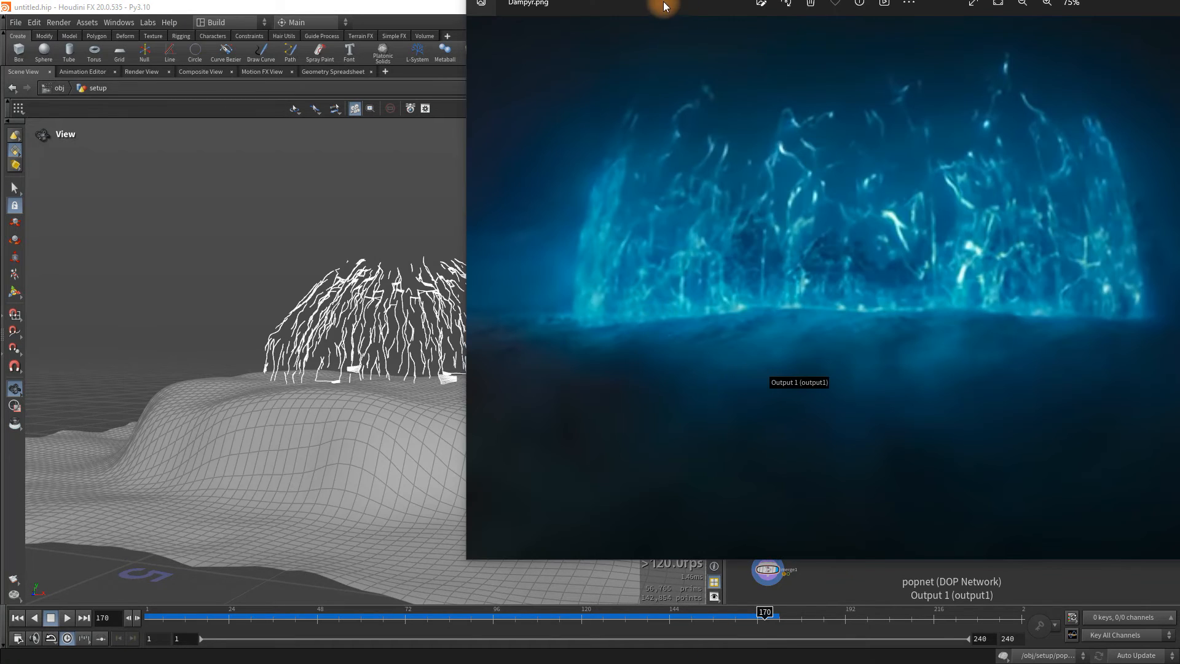
{"action": "left_click_drag", "start_coordinate": [693, 5], "coordinate": [703, 83]}
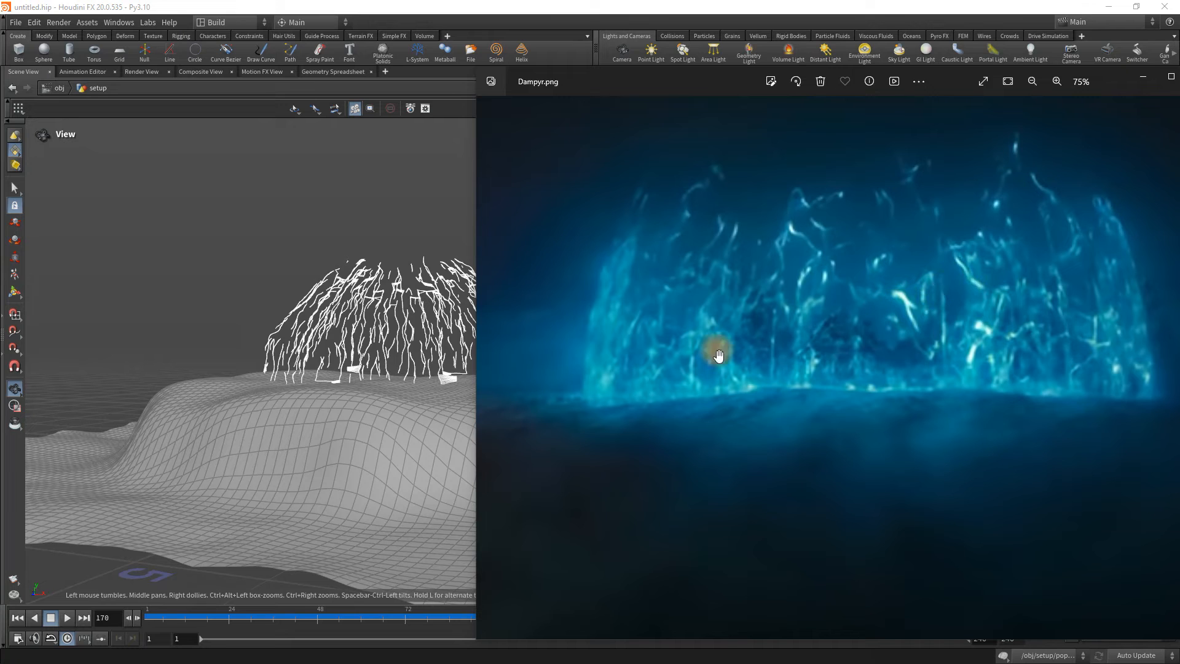
{"action": "left_click", "coordinate": [420, 314]}
{"action": "left_click_drag", "start_coordinate": [393, 310], "coordinate": [396, 335]}
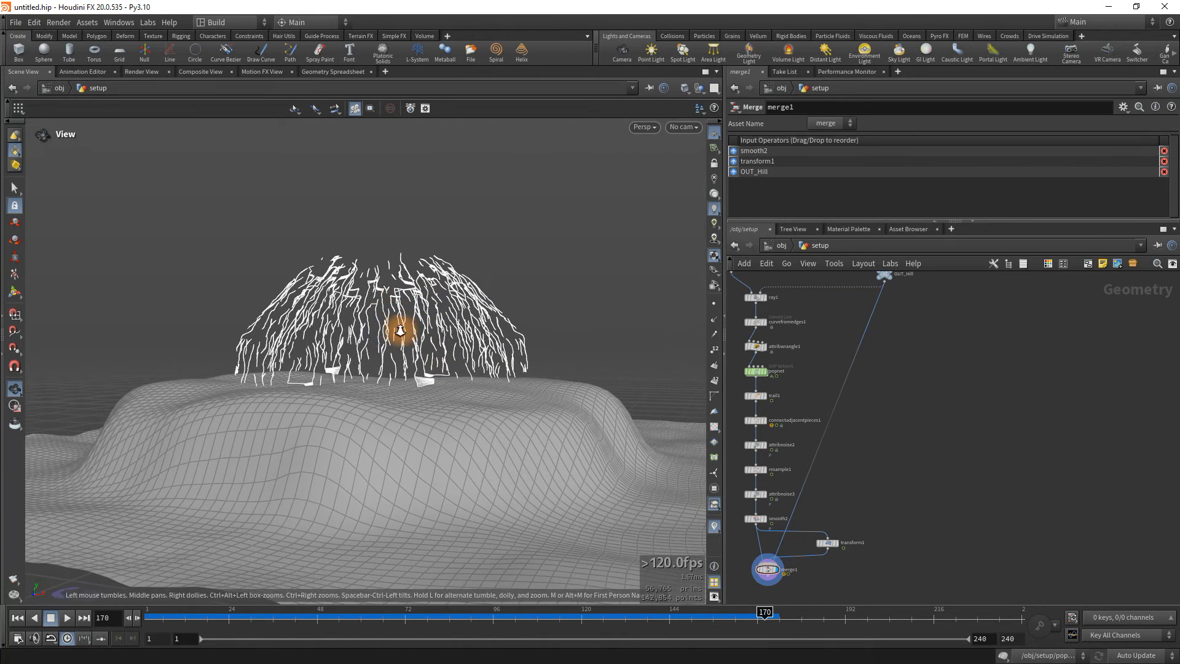
Rename the merge node that combines the trails and the hill as Preview.
{"action": "middle_click_drag", "start_coordinate": [939, 362], "coordinate": [991, 334]}
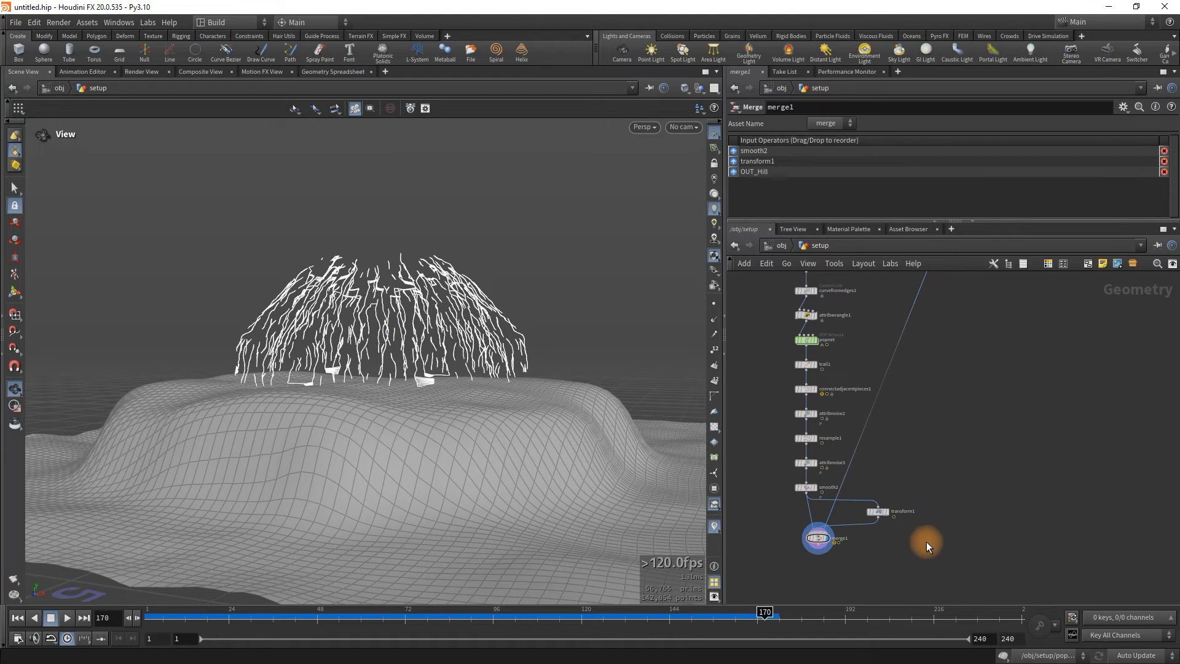
{"action": "scroll", "coordinate": [927, 541], "scroll_direction": "up", "scroll_amount": 3}
{"action": "double_click", "coordinate": [881, 474]}
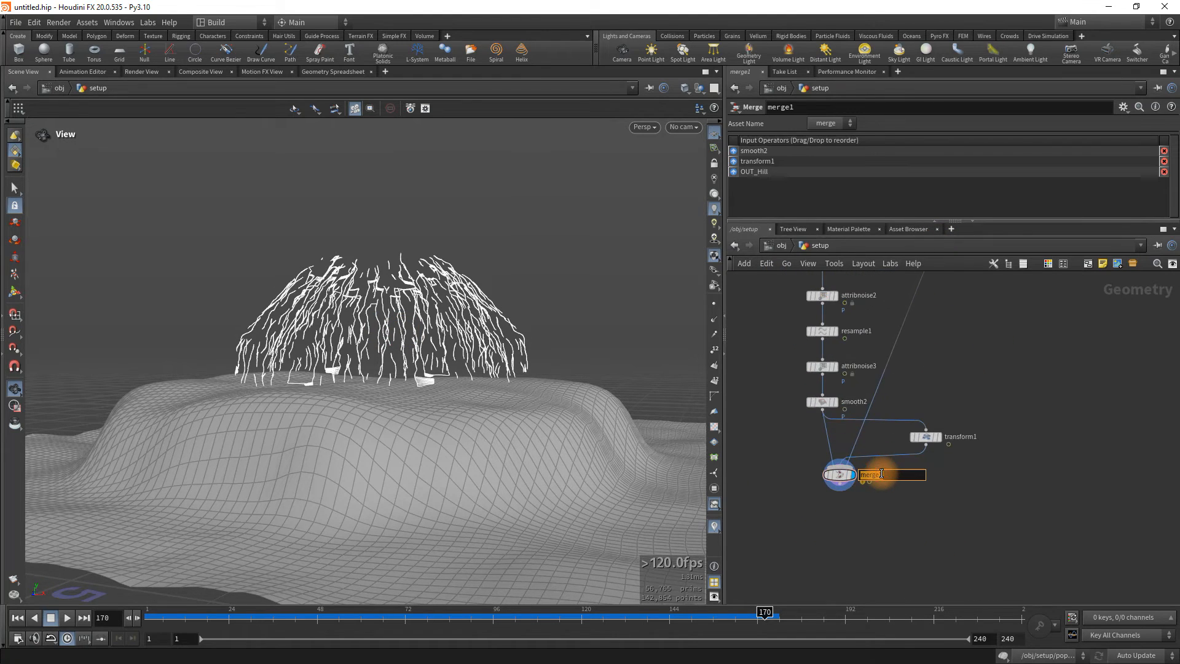
{"action": "key", "text": "Return"}
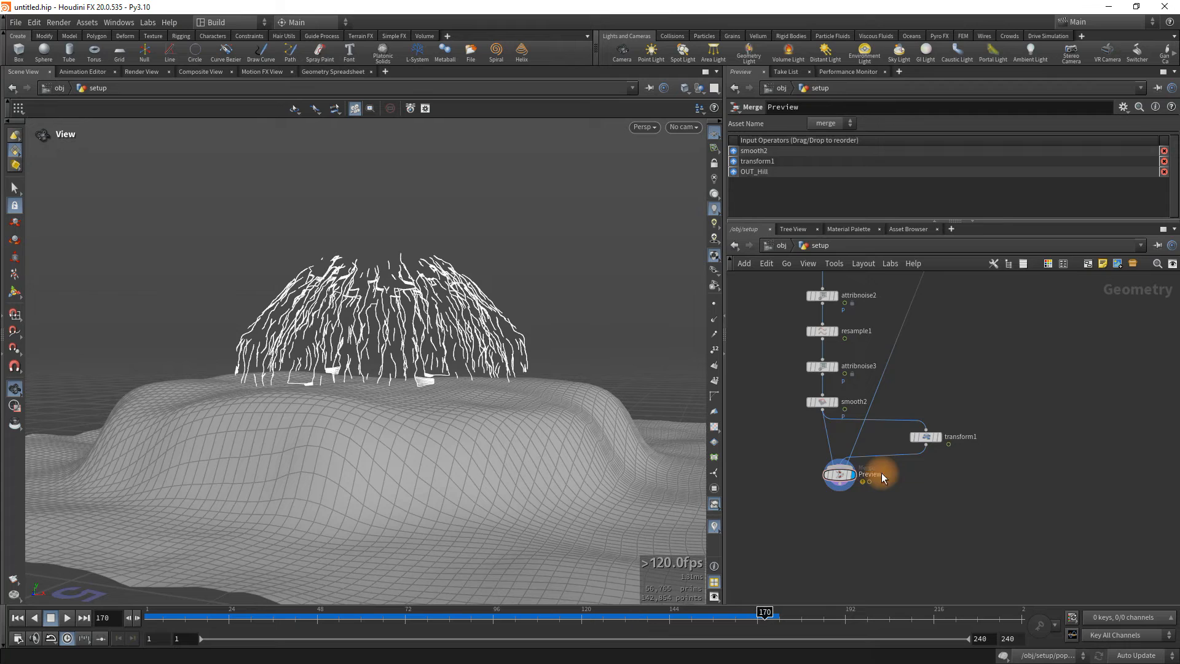
Add a Null node in the free space below transform1.
{"action": "scroll", "coordinate": [1021, 504], "scroll_direction": "down", "scroll_amount": 3}
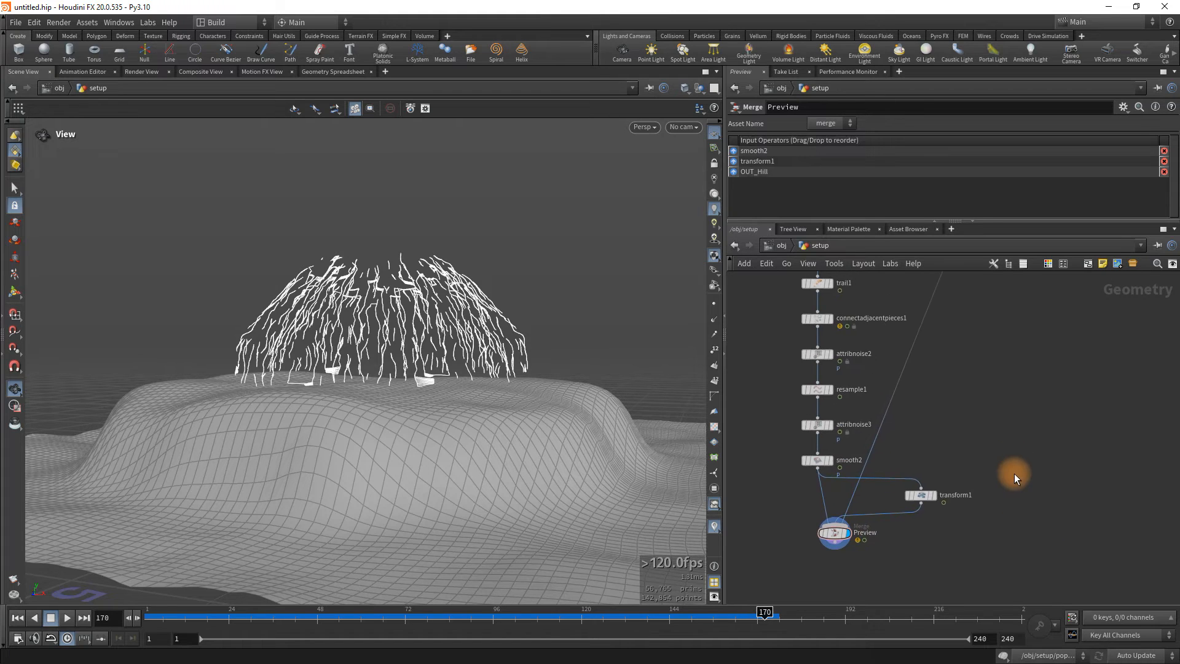
{"action": "middle_click_drag", "start_coordinate": [1009, 435], "coordinate": [976, 414]}
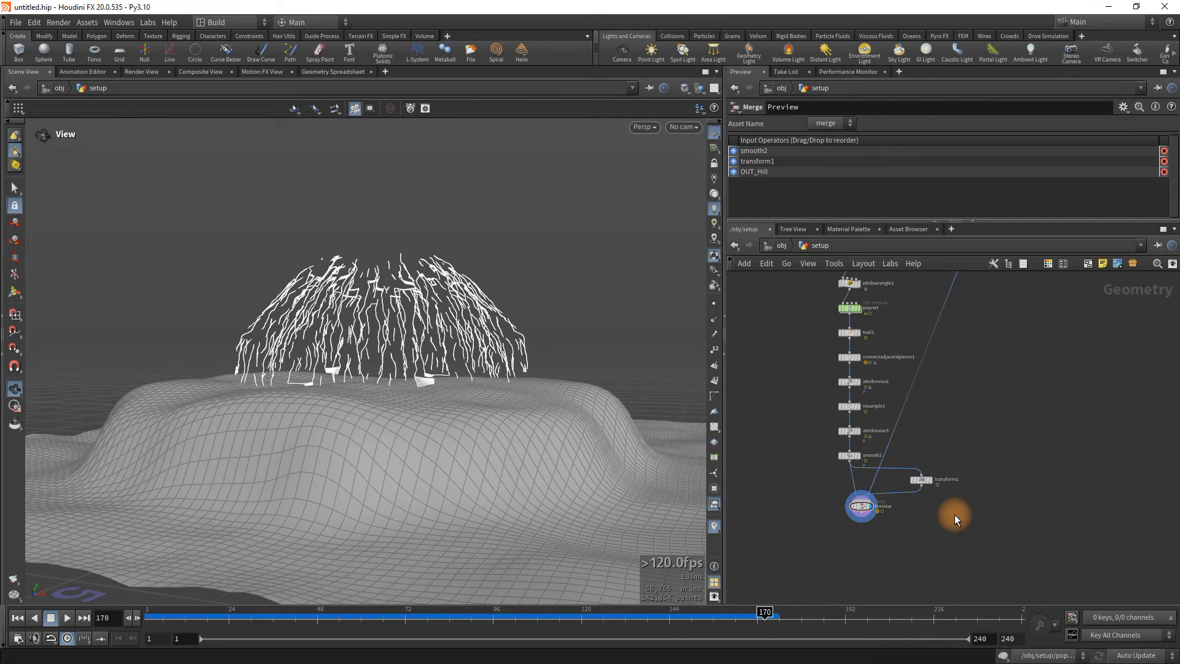
{"action": "key", "text": "Tab"}
{"action": "type", "text": "null"}
{"action": "key", "text": "Return"}
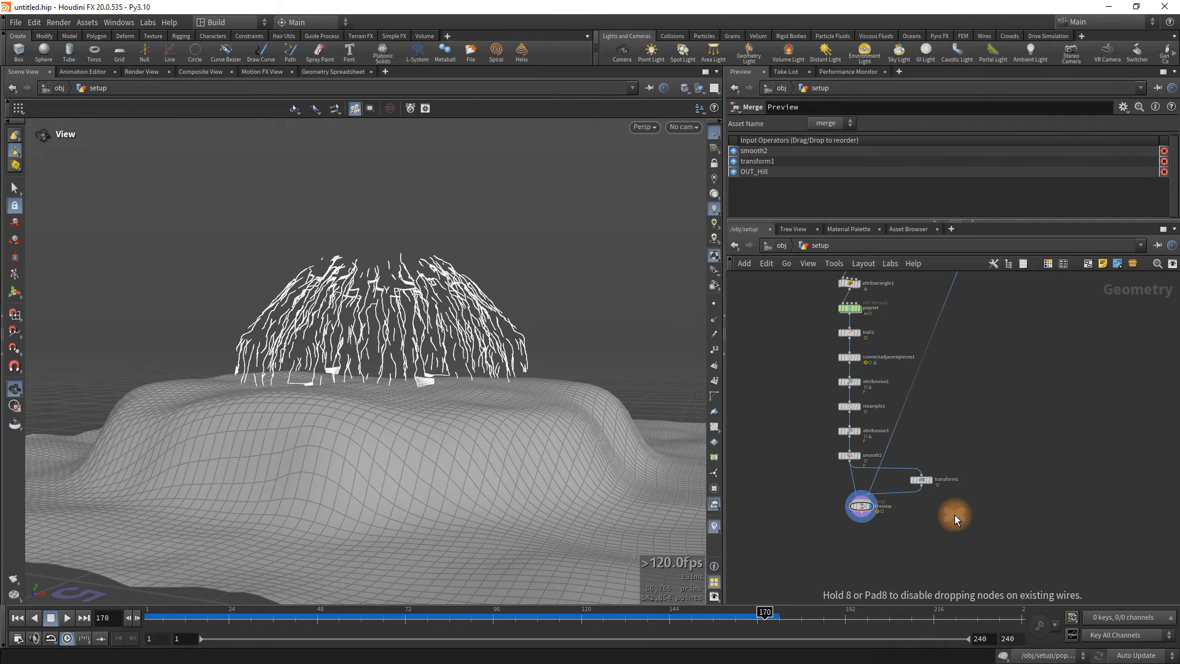
{"action": "left_click", "coordinate": [964, 528]}
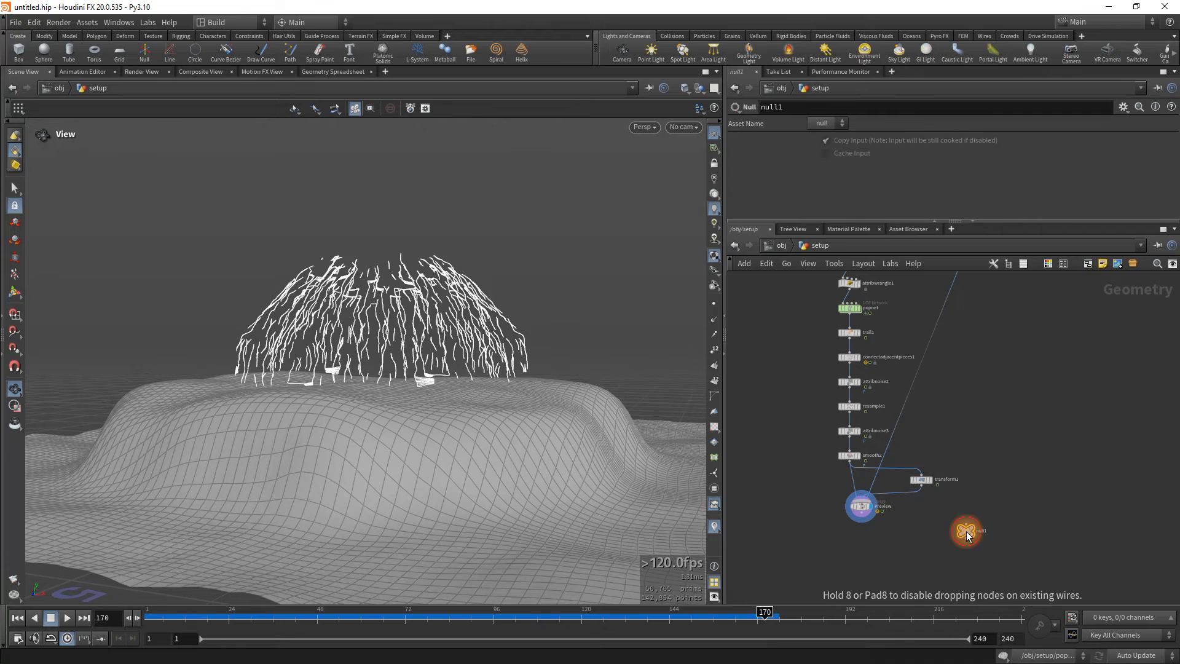
Move Preview aside, add a second Merge of smooth2 and transform1, and wire it into the new null.
{"action": "left_click_drag", "start_coordinate": [884, 509], "coordinate": [853, 528]}
{"action": "left_click", "coordinate": [917, 532]}
{"action": "key", "text": "Tab"}
{"action": "key", "text": "Escape"}
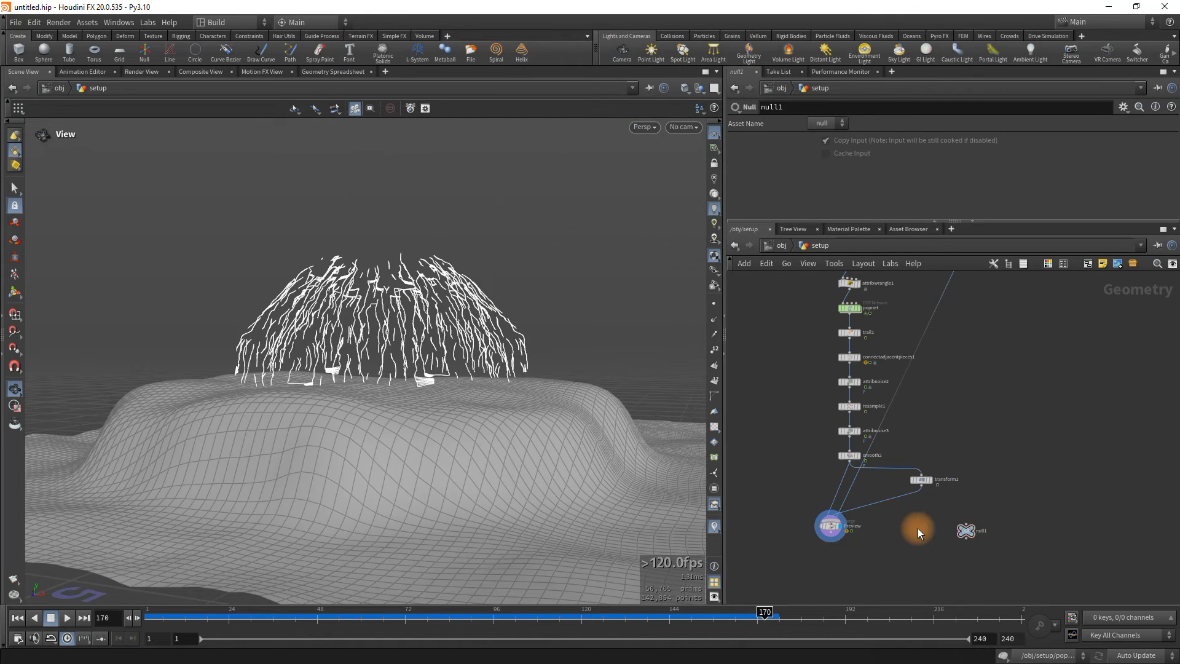
{"action": "left_click", "coordinate": [928, 514]}
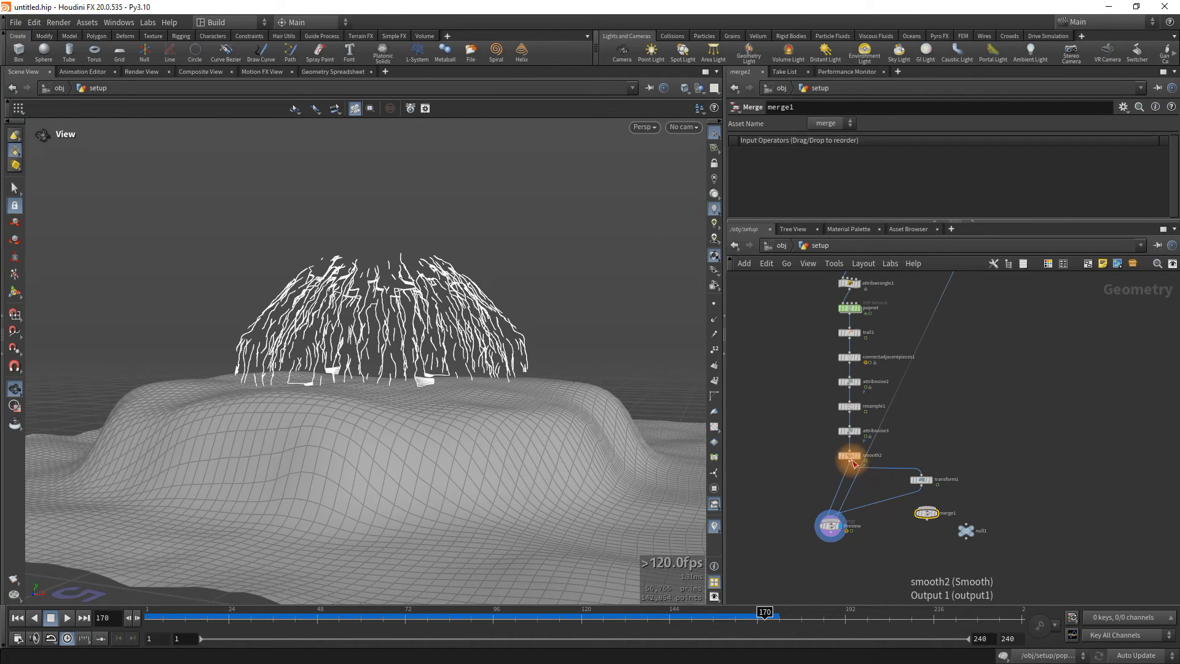
{"action": "left_click_drag", "start_coordinate": [854, 464], "coordinate": [974, 528]}
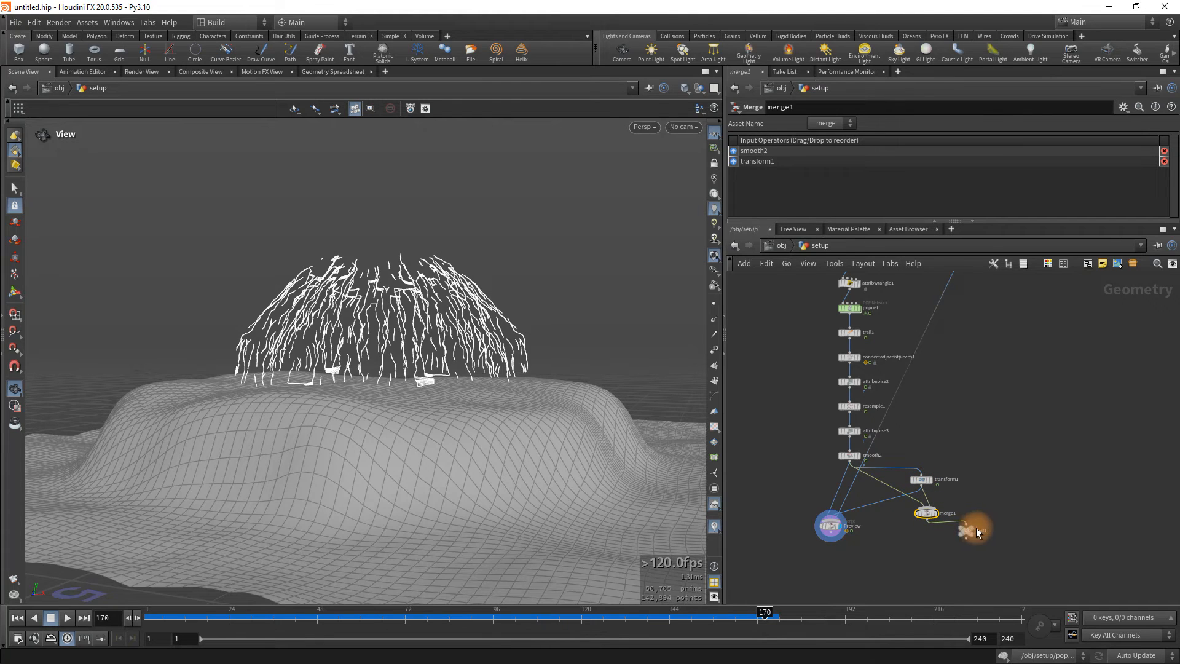
Rename the new null as OUT_Energy_Trails and display its result without the hill.
{"action": "scroll", "coordinate": [984, 534], "scroll_direction": "up", "scroll_amount": 5}
{"action": "double_click", "coordinate": [978, 528]}
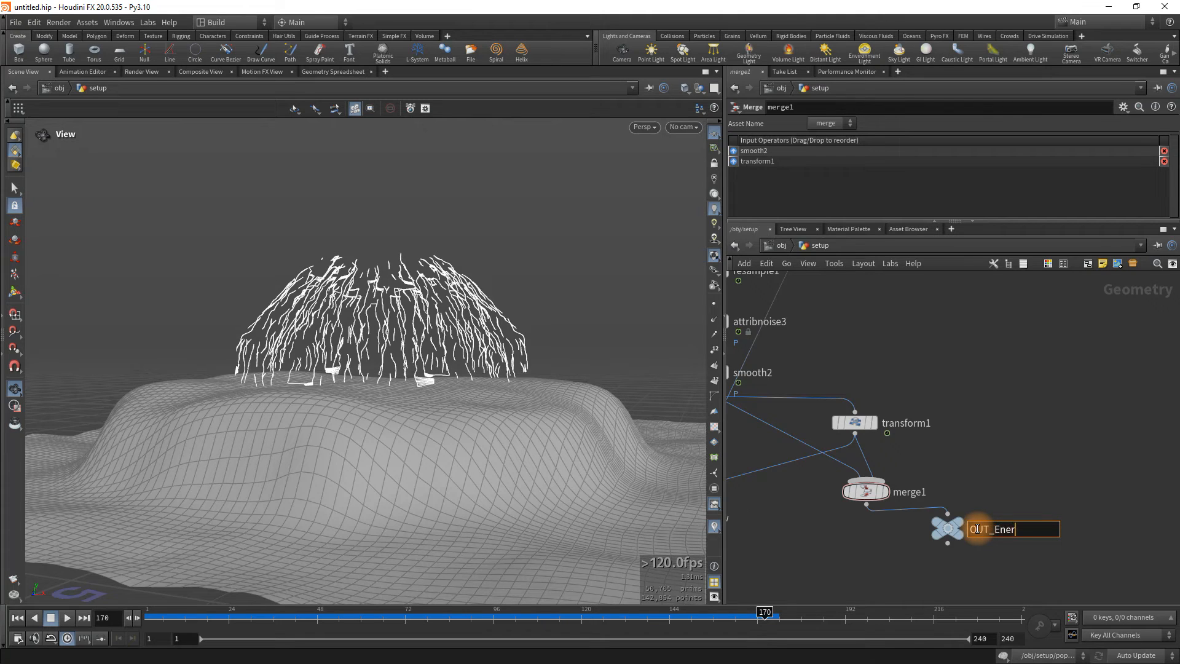
{"action": "type", "text": "OUT_Energy_Trails"}
{"action": "key", "text": "Return"}
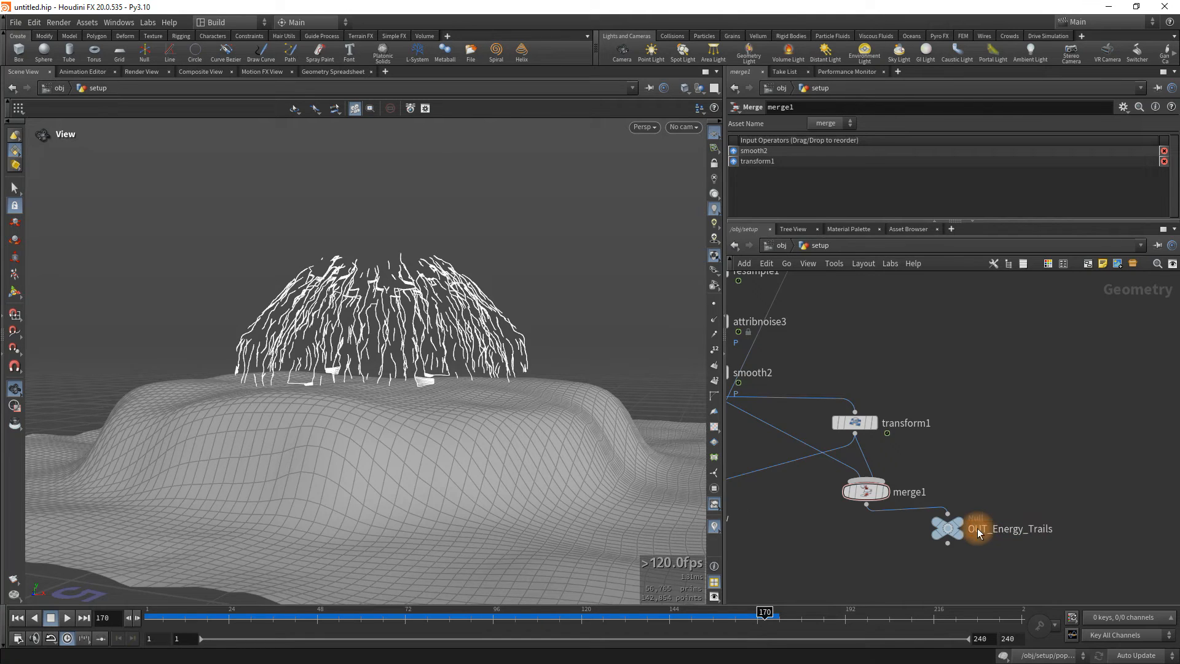
{"action": "left_click", "coordinate": [971, 510]}
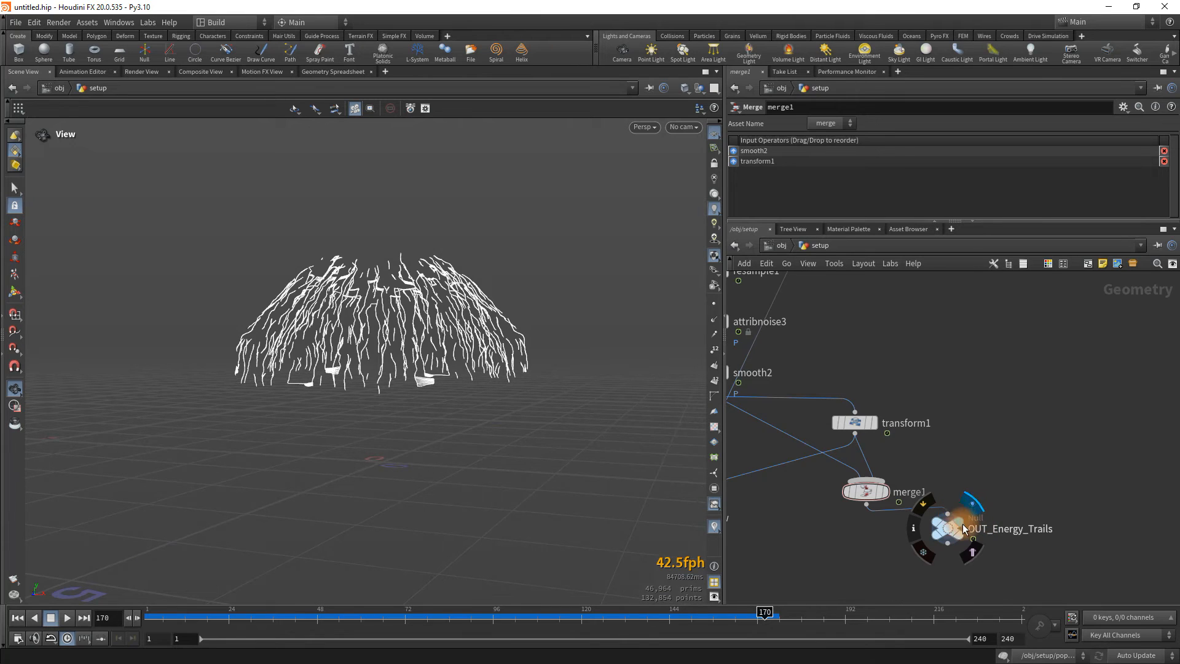
Lay out all nodes automatically and move OUT_Hill back up beside the start of the trail chain.
{"action": "key", "text": "l"}
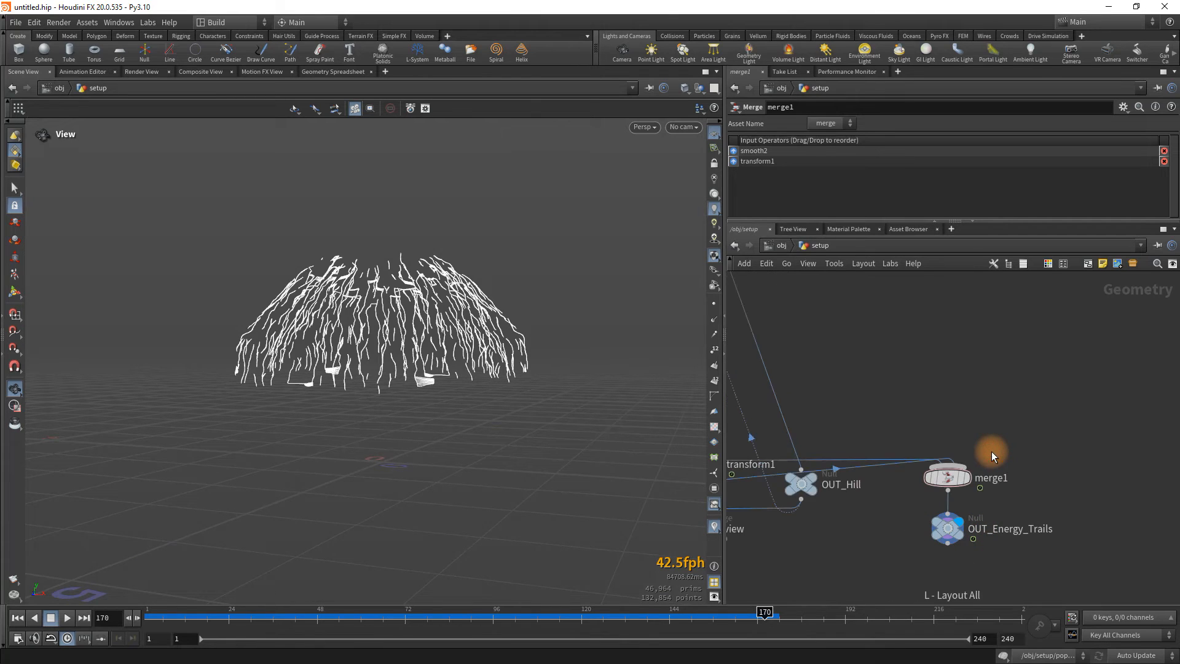
{"action": "scroll", "coordinate": [968, 415], "scroll_direction": "down", "scroll_amount": 5}
{"action": "middle_click_drag", "start_coordinate": [943, 384], "coordinate": [1001, 395]}
{"action": "left_click_drag", "start_coordinate": [972, 464], "coordinate": [988, 317]}
{"action": "middle_click_drag", "start_coordinate": [1010, 382], "coordinate": [970, 453]}
{"action": "left_click_drag", "start_coordinate": [948, 397], "coordinate": [919, 320]}
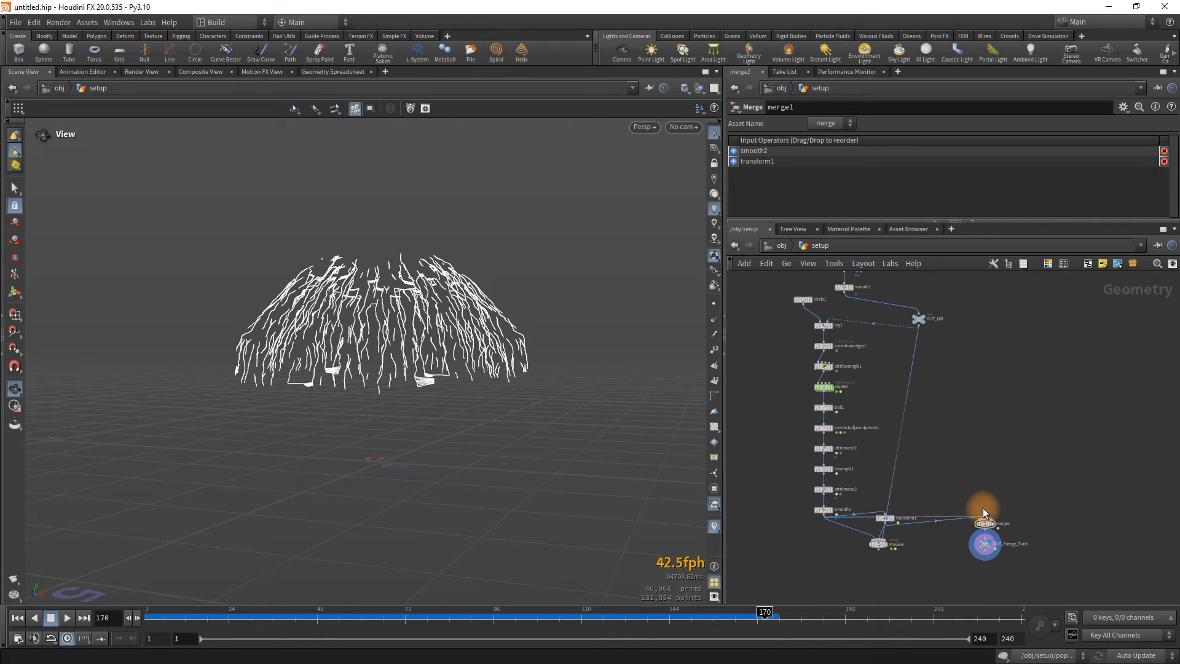
{"action": "middle_click_drag", "start_coordinate": [980, 501], "coordinate": [969, 461]}
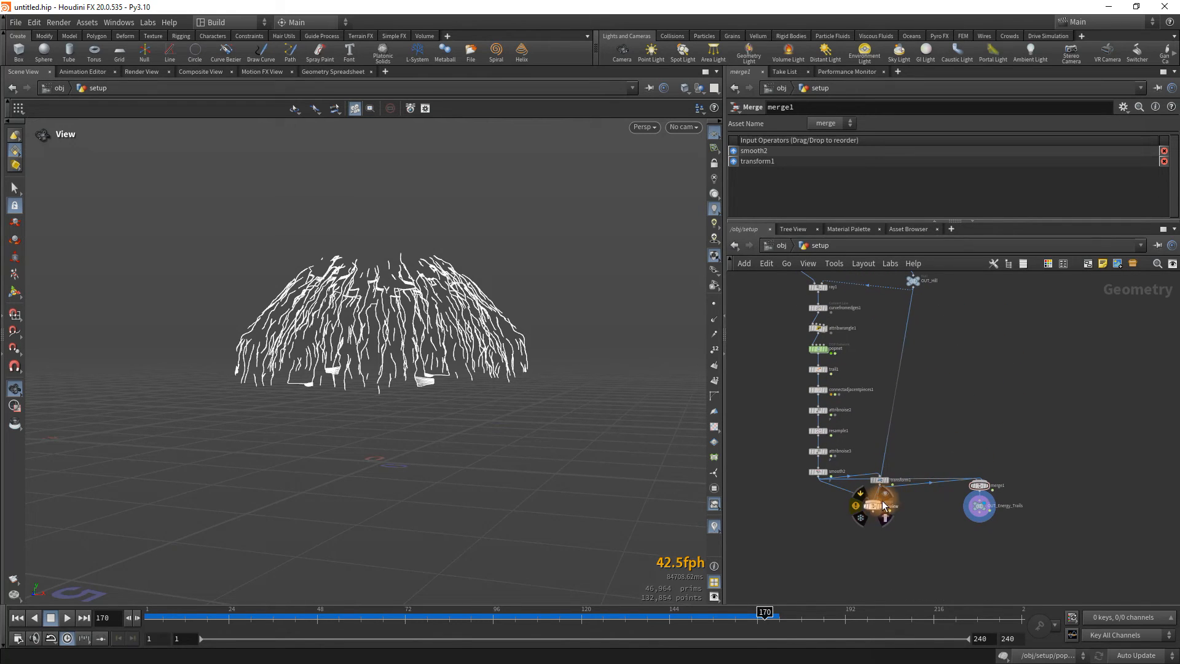
Display the Preview node and play the animation from the first frame.
{"action": "left_click", "coordinate": [881, 506]}
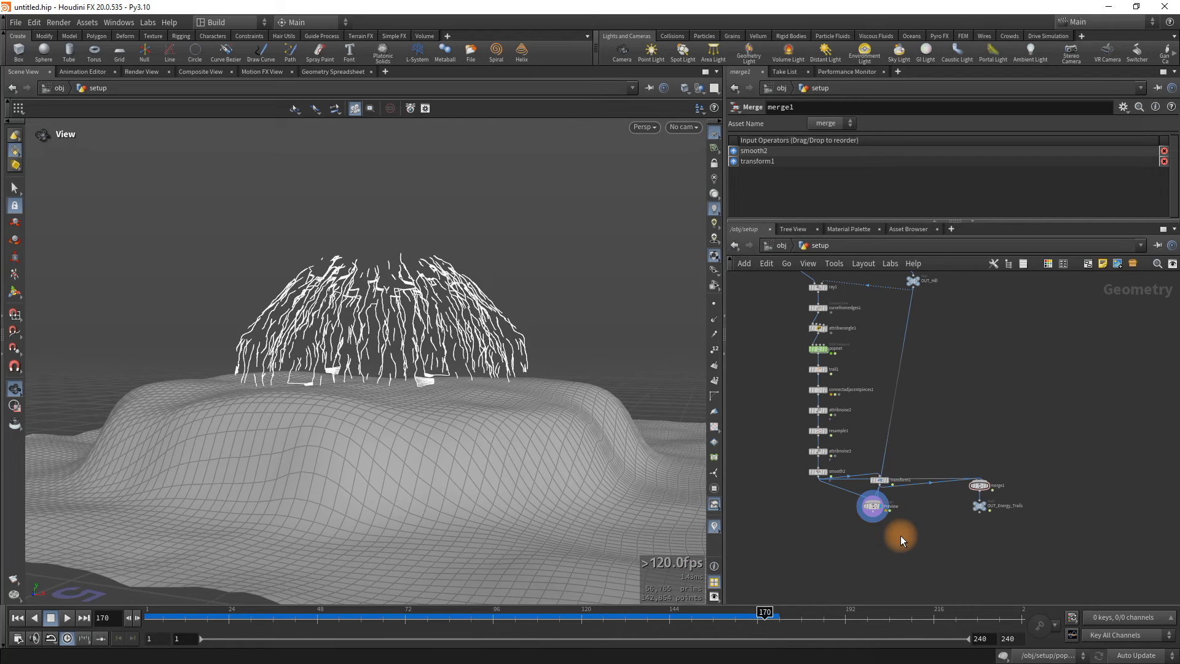
{"action": "key", "text": "ctrl+Up"}
{"action": "key", "text": "Up"}
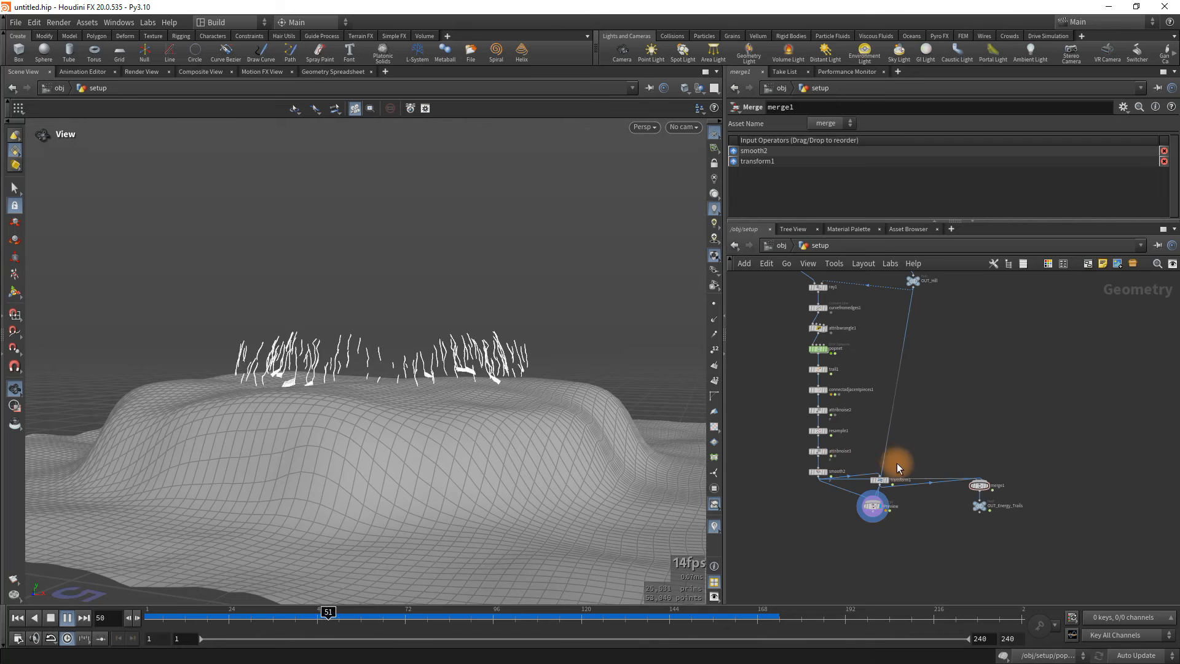
{"action": "scroll", "coordinate": [837, 455], "scroll_direction": "up", "scroll_amount": 2}
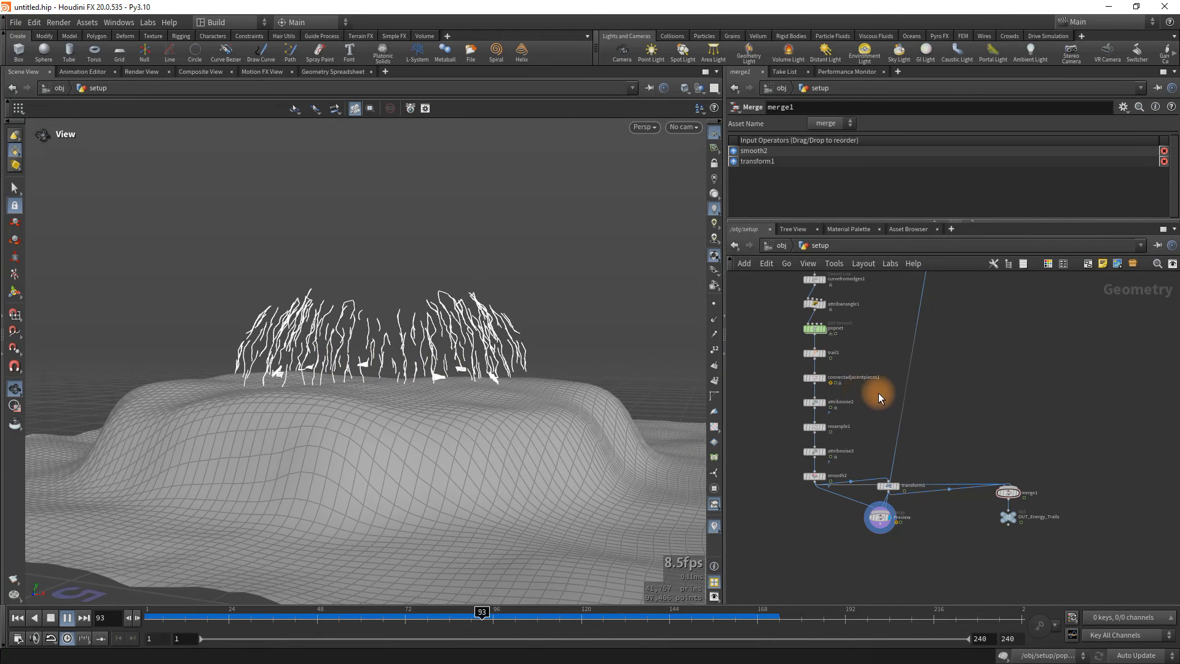
{"action": "scroll", "coordinate": [878, 394], "scroll_direction": "up", "scroll_amount": 1}
{"action": "scroll", "coordinate": [886, 406], "scroll_direction": "up", "scroll_amount": 2}
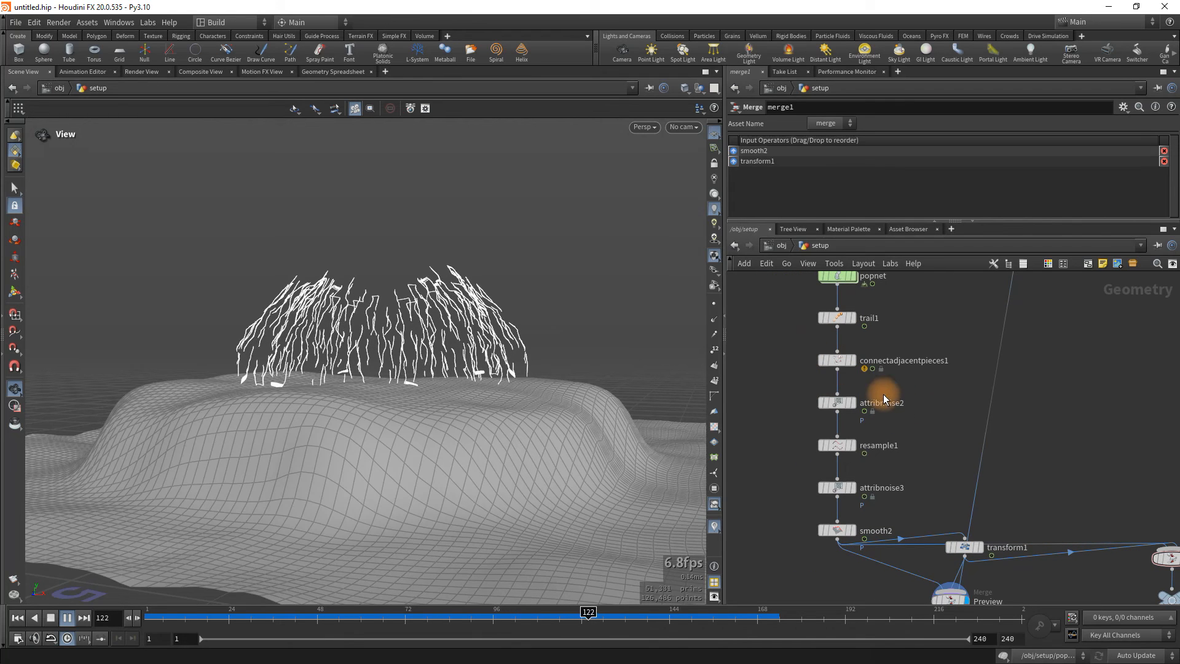
{"action": "scroll", "coordinate": [898, 399], "scroll_direction": "up", "scroll_amount": 2}
Increase the smoothing strength of the smooth2 node to 20.
{"action": "left_click", "coordinate": [831, 355]}
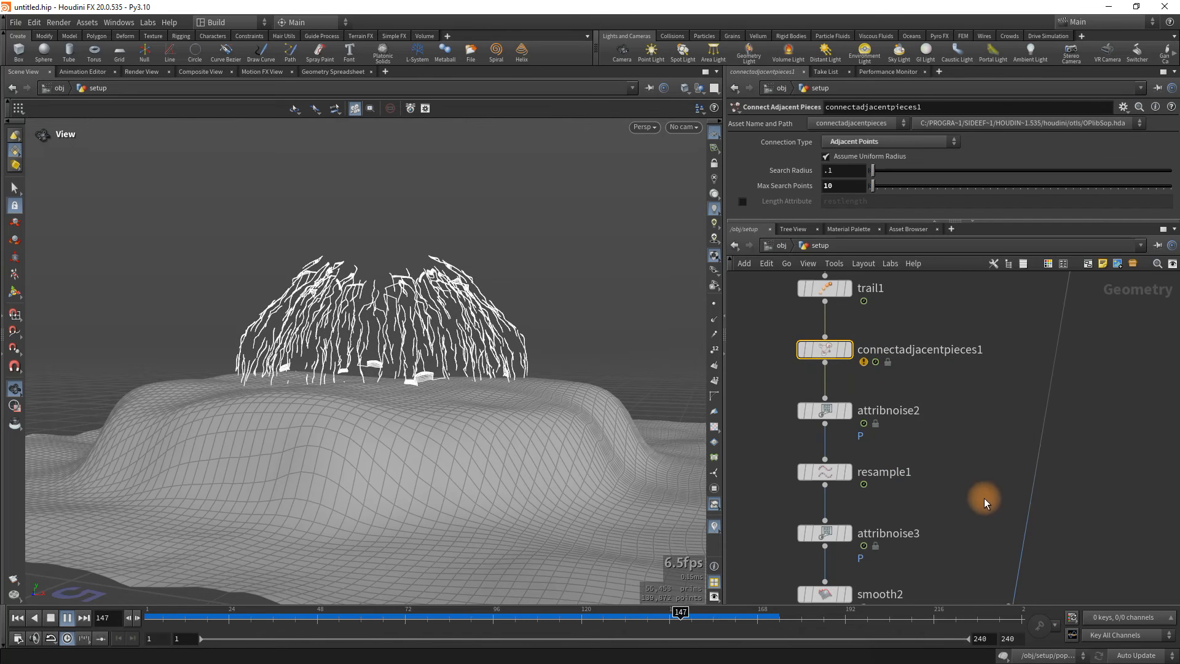
{"action": "middle_click_drag", "start_coordinate": [983, 498], "coordinate": [983, 466]}
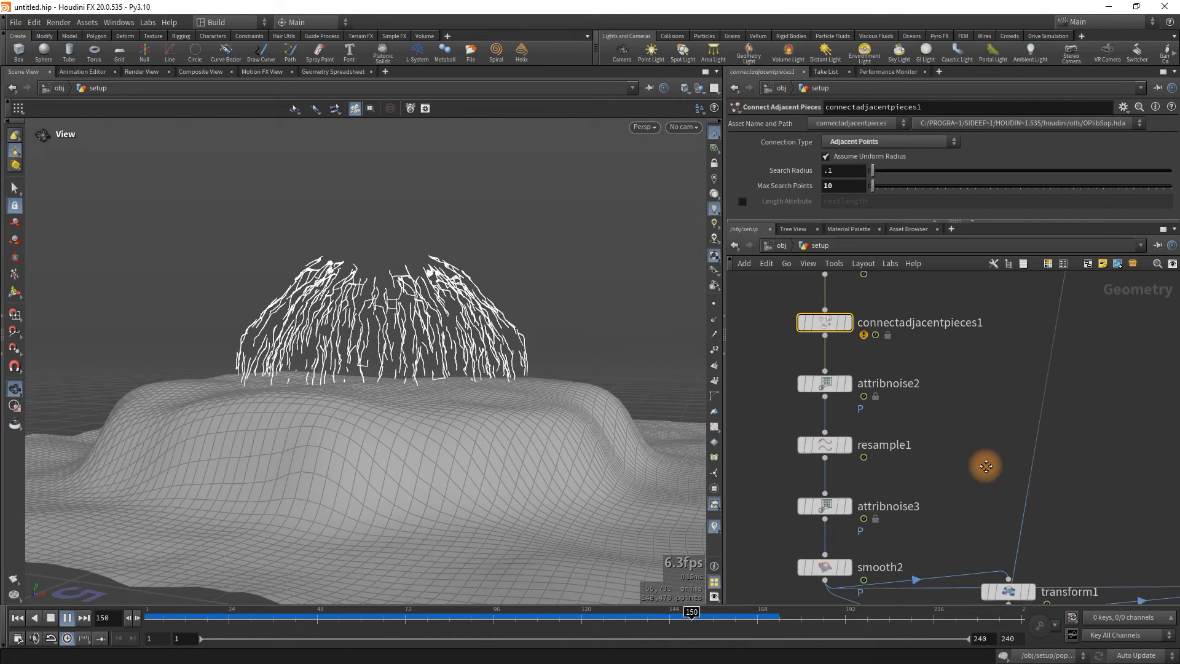
{"action": "left_click", "coordinate": [828, 564]}
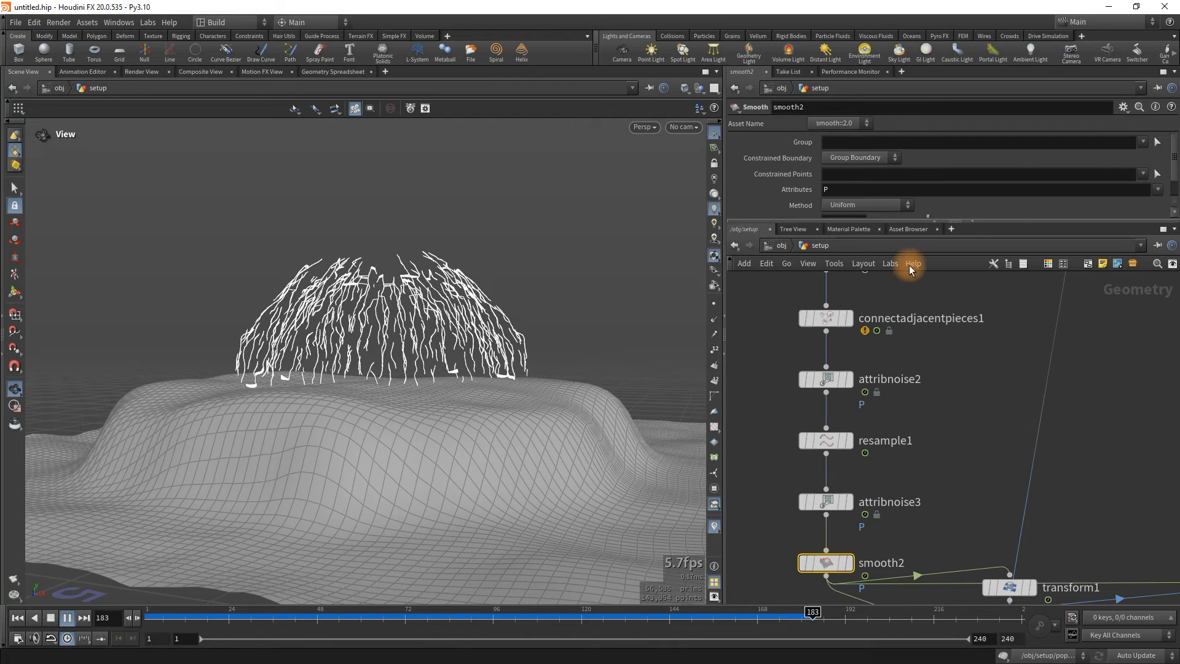
{"action": "left_click_drag", "start_coordinate": [1009, 219], "coordinate": [1022, 294]}
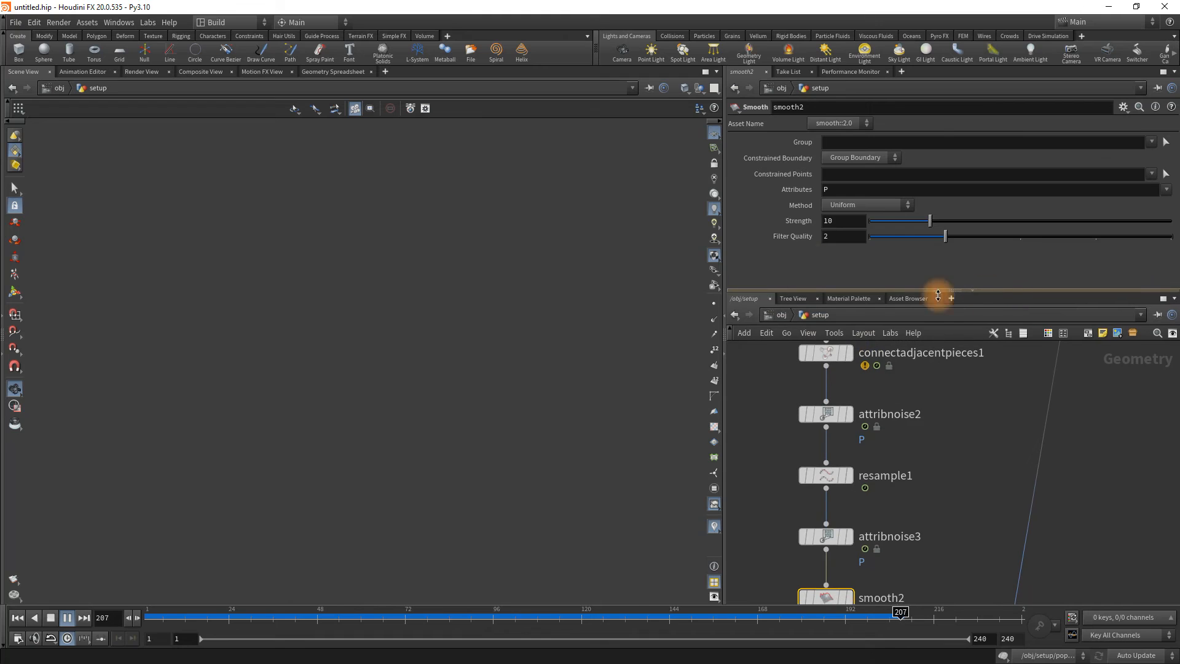
{"action": "left_click", "coordinate": [855, 226]}
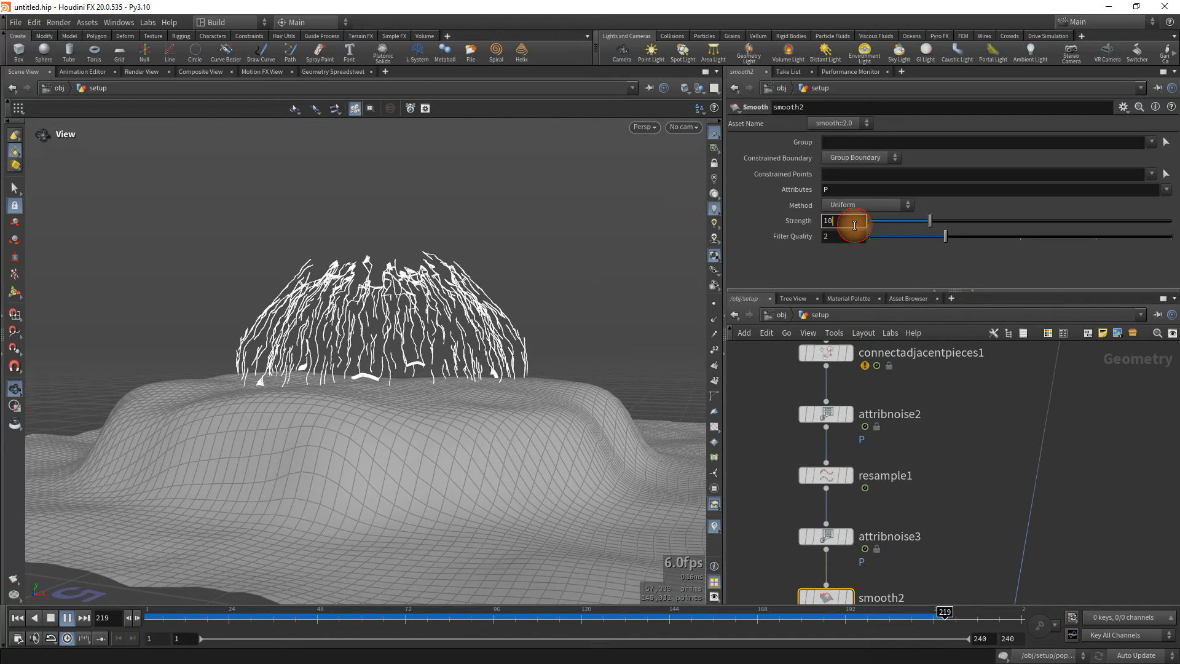
{"action": "type", "text": "20"}
{"action": "key", "text": "Return"}
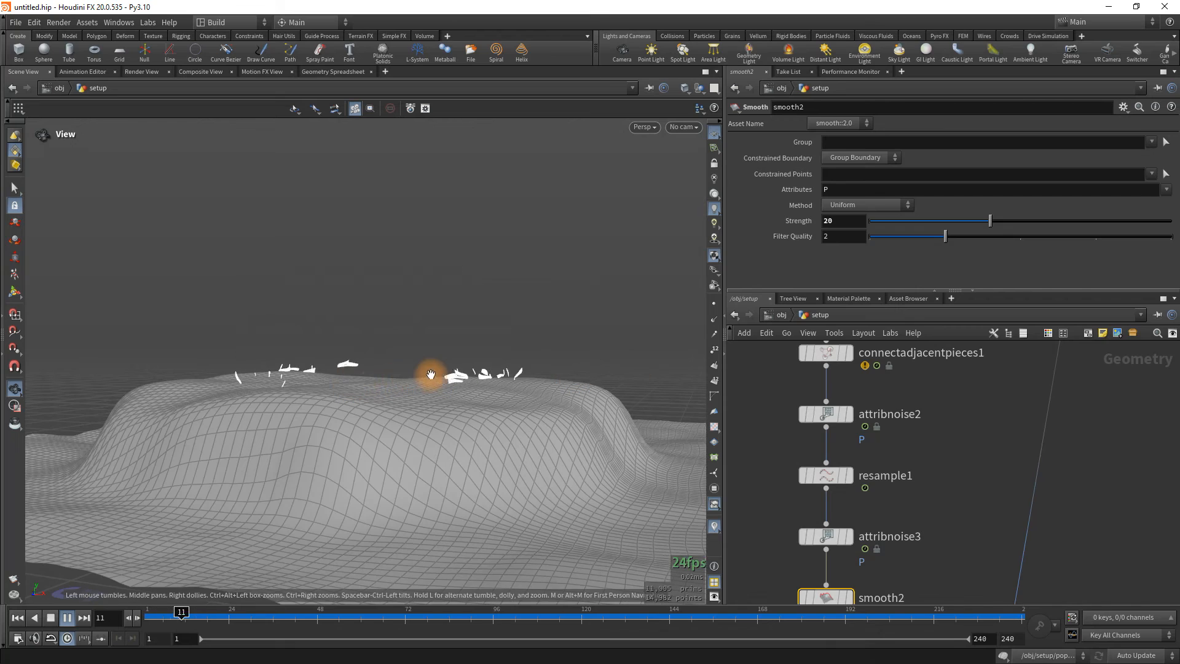
Try the Curvature-Dominant smoothing method on smooth2, check it in playback, and return to the first frame.
{"action": "left_click", "coordinate": [870, 209]}
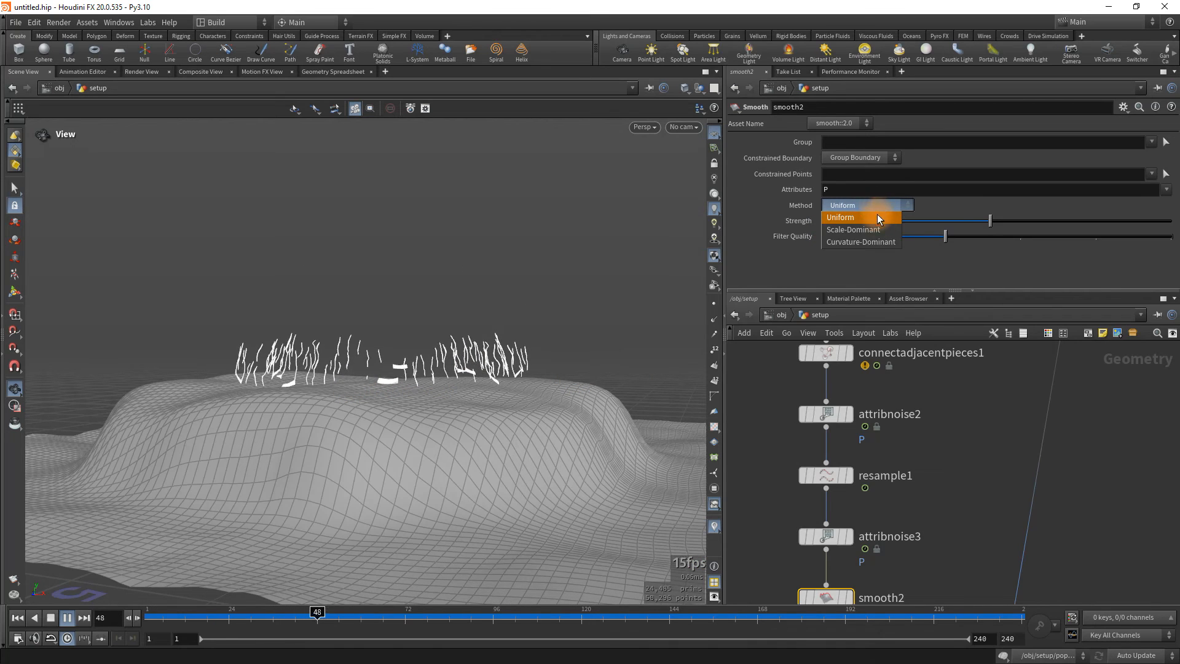
{"action": "left_click", "coordinate": [878, 242]}
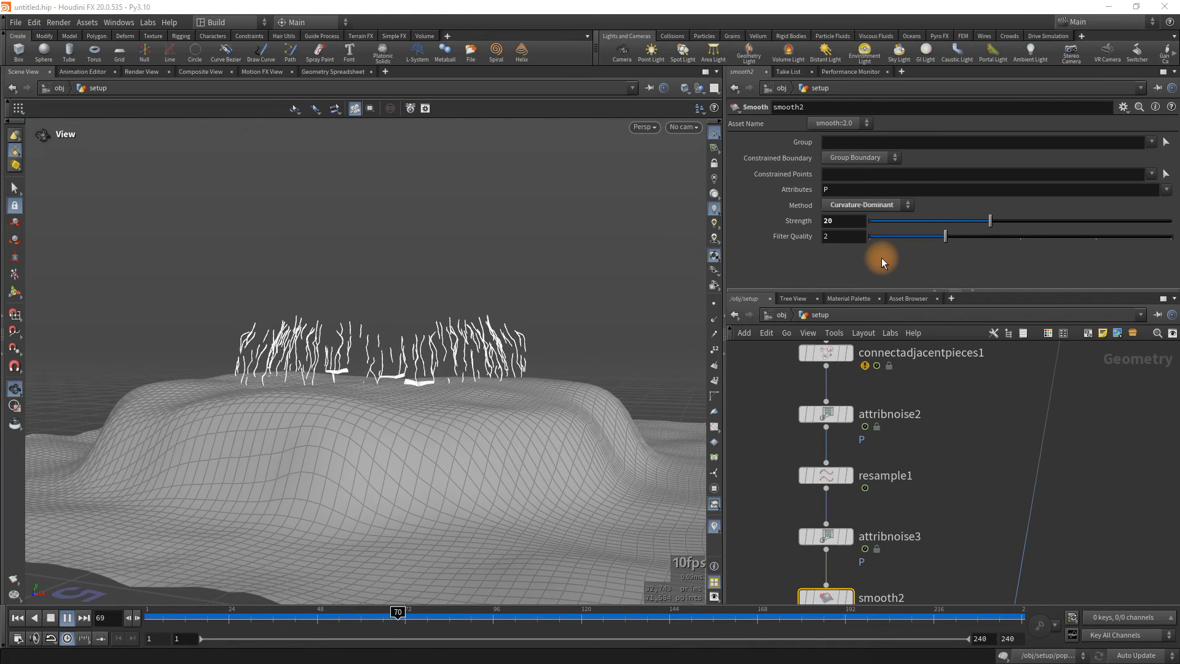
{"action": "key", "text": "Up"}
{"action": "key", "text": "ctrl+Left"}
{"action": "key", "text": "Up"}
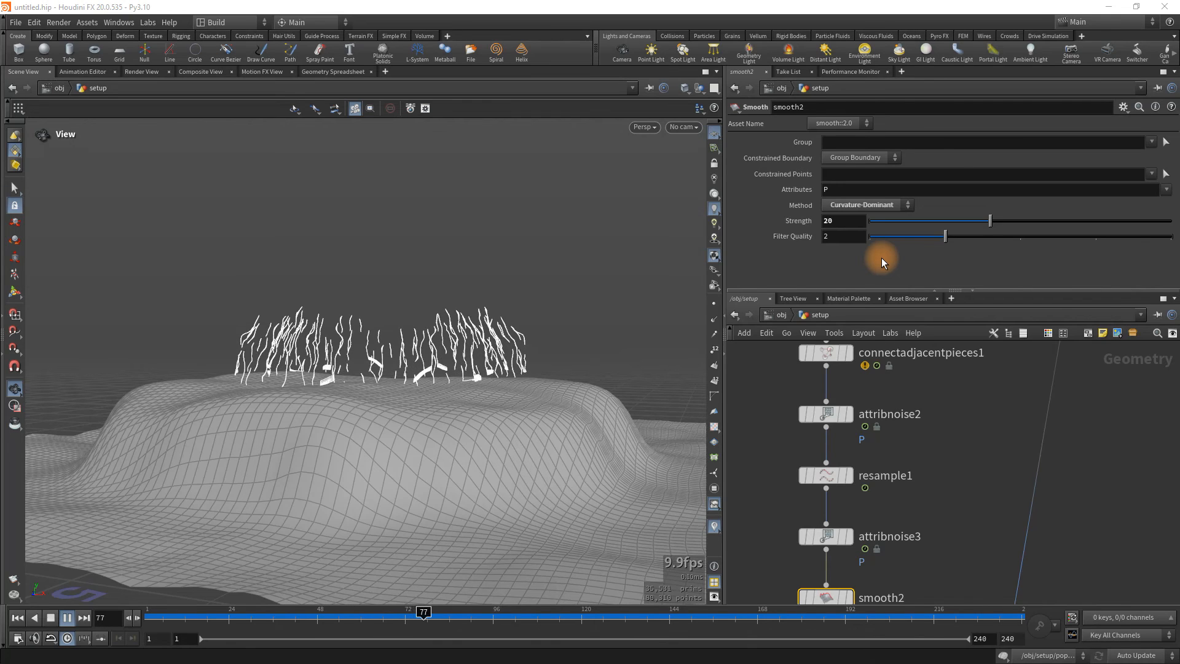
{"action": "key", "text": "ctrl+Left"}
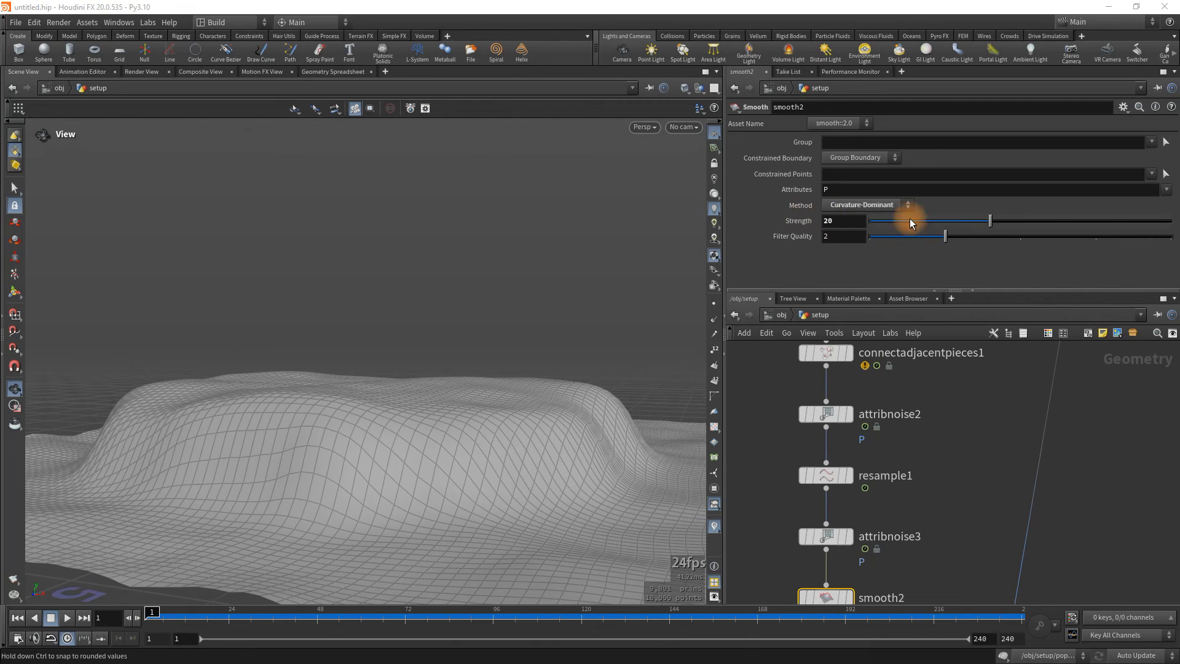
Try the Scale-Dominant smoothing method on smooth2, play the trails, and rewind to the first frame.
{"action": "left_click", "coordinate": [882, 205]}
{"action": "left_click", "coordinate": [869, 229]}
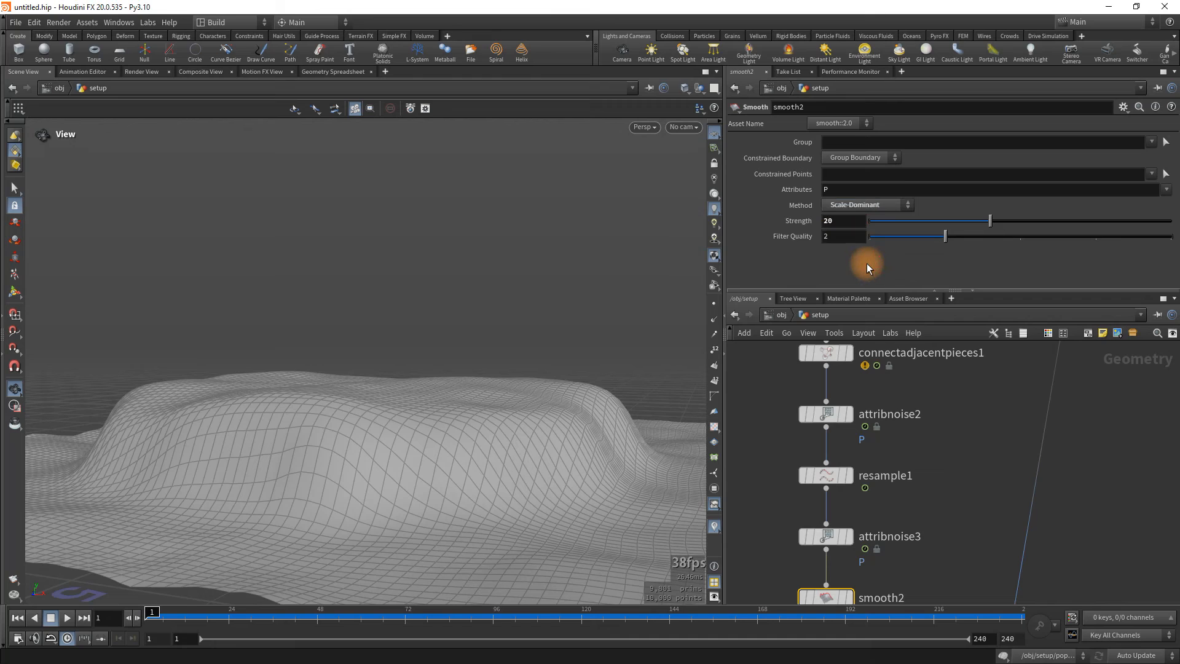
{"action": "key", "text": "Up"}
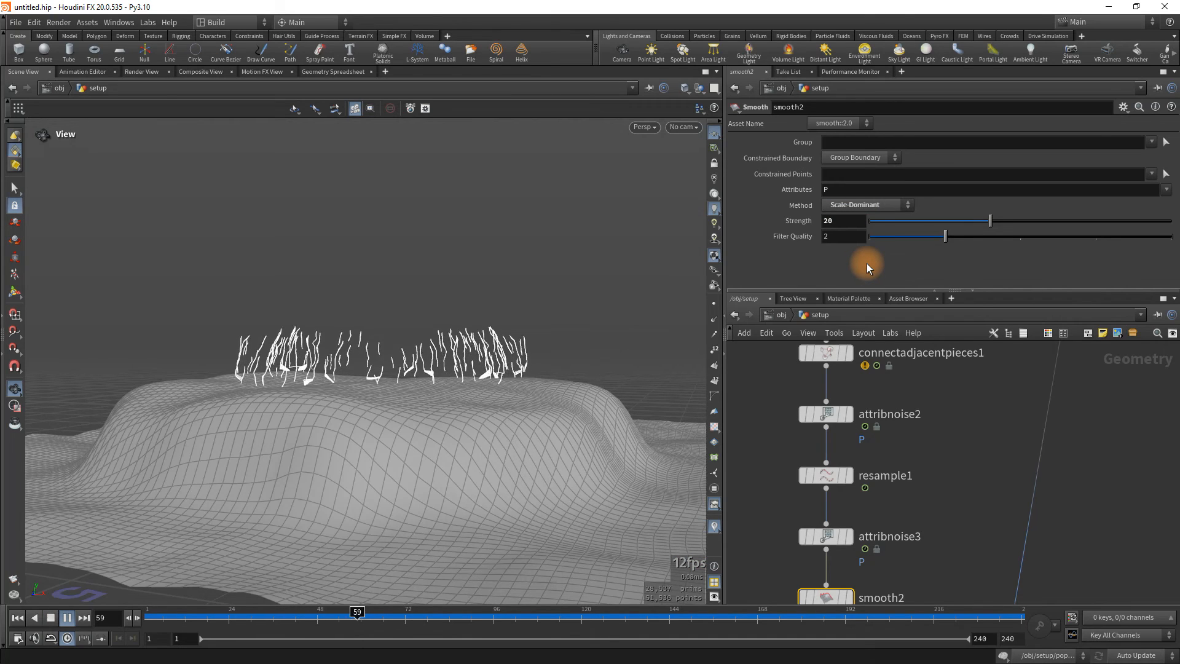
{"action": "key", "text": "Up"}
{"action": "key", "text": "ctrl+Up"}
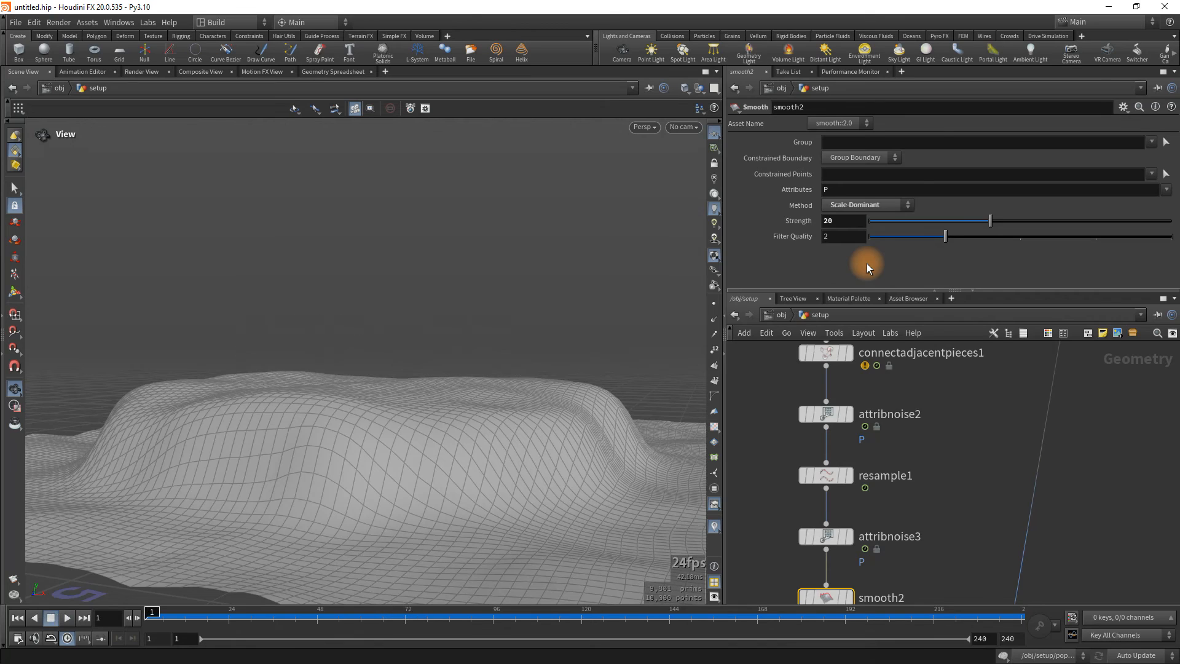
Set smooth2's smoothing method back to Uniform, play the animation to check the trails, and rewind it.
{"action": "left_click", "coordinate": [866, 204]}
{"action": "left_click", "coordinate": [851, 220]}
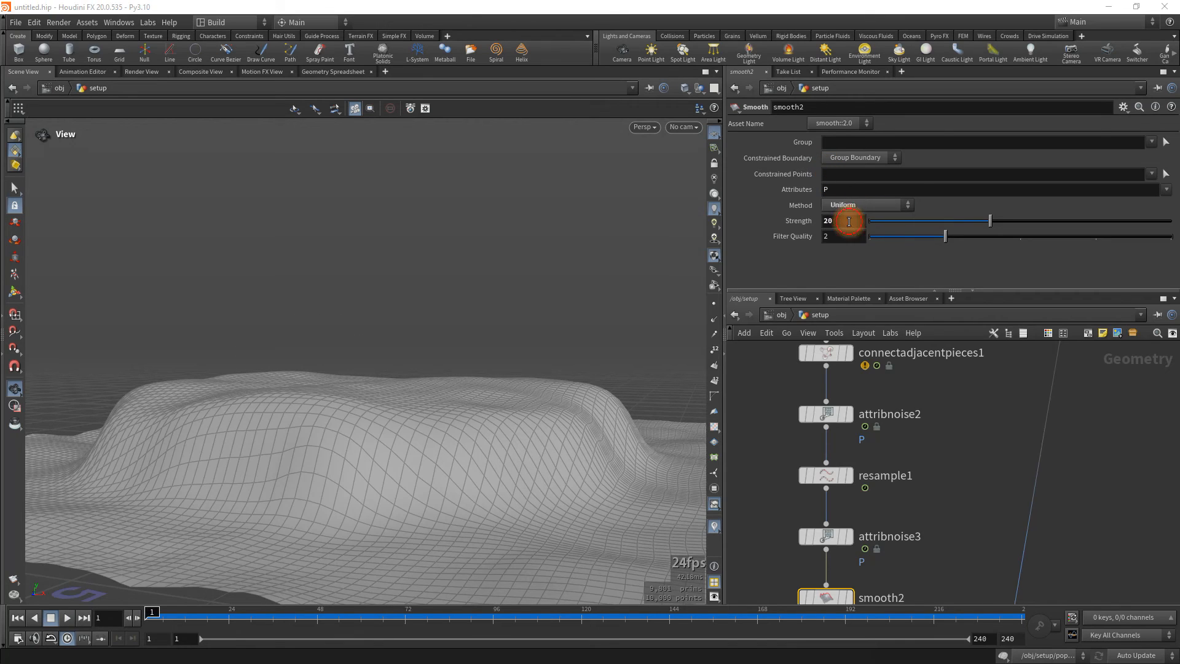
{"action": "key", "text": "Up"}
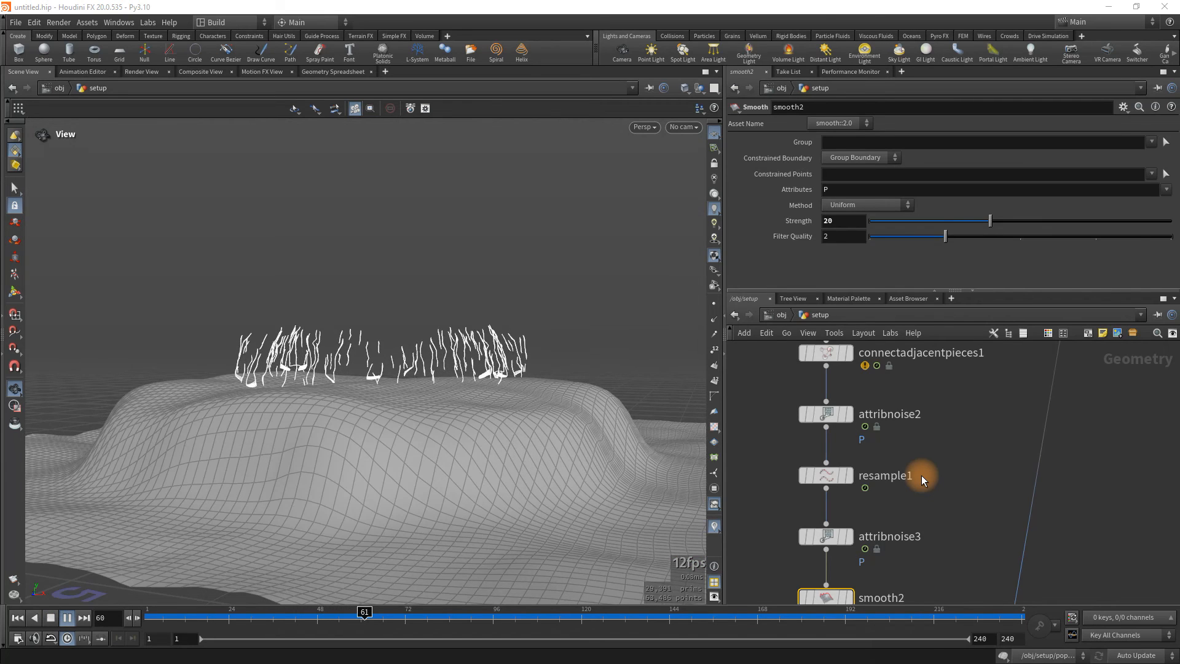
{"action": "key", "text": "Up"}
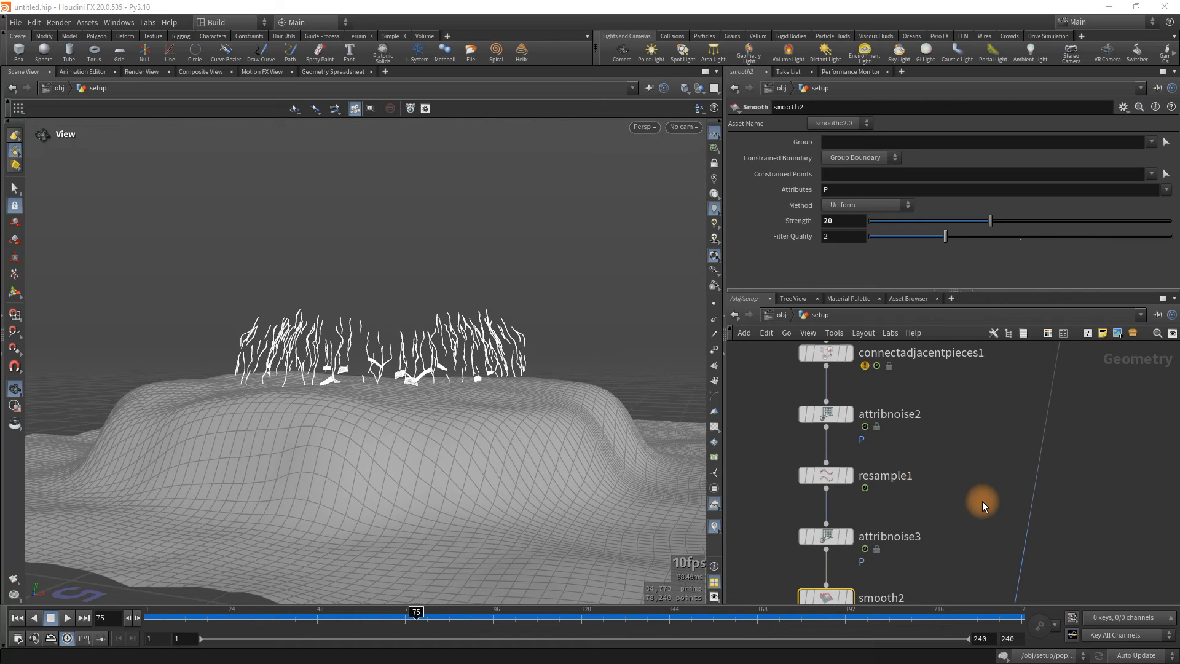
{"action": "key", "text": "ctrl+Up"}
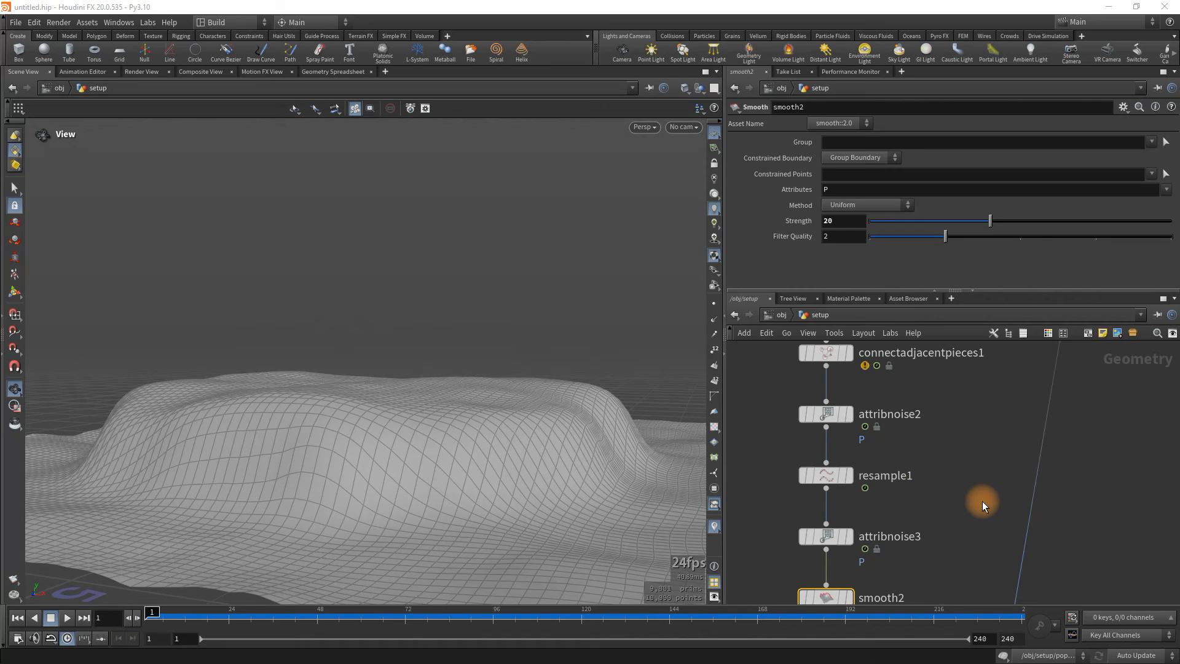
Play the animation from the first frame to review the smoothed trails growing over the hill.
{"action": "key", "text": "h"}
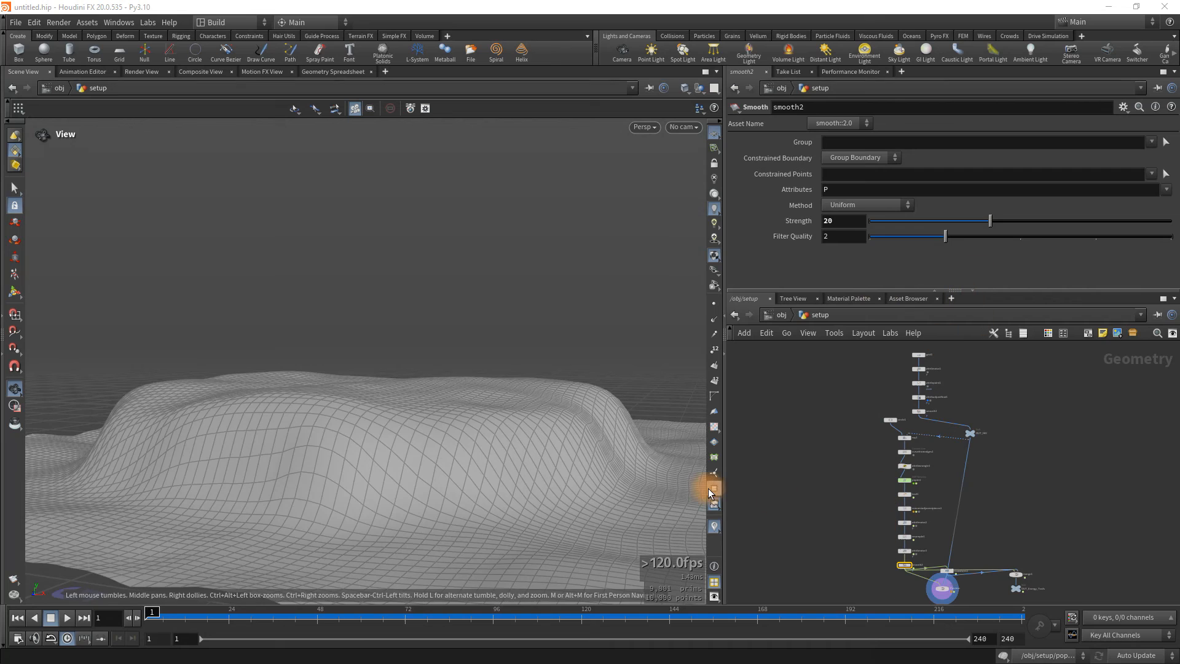
{"action": "left_click_drag", "start_coordinate": [467, 410], "coordinate": [453, 411]}
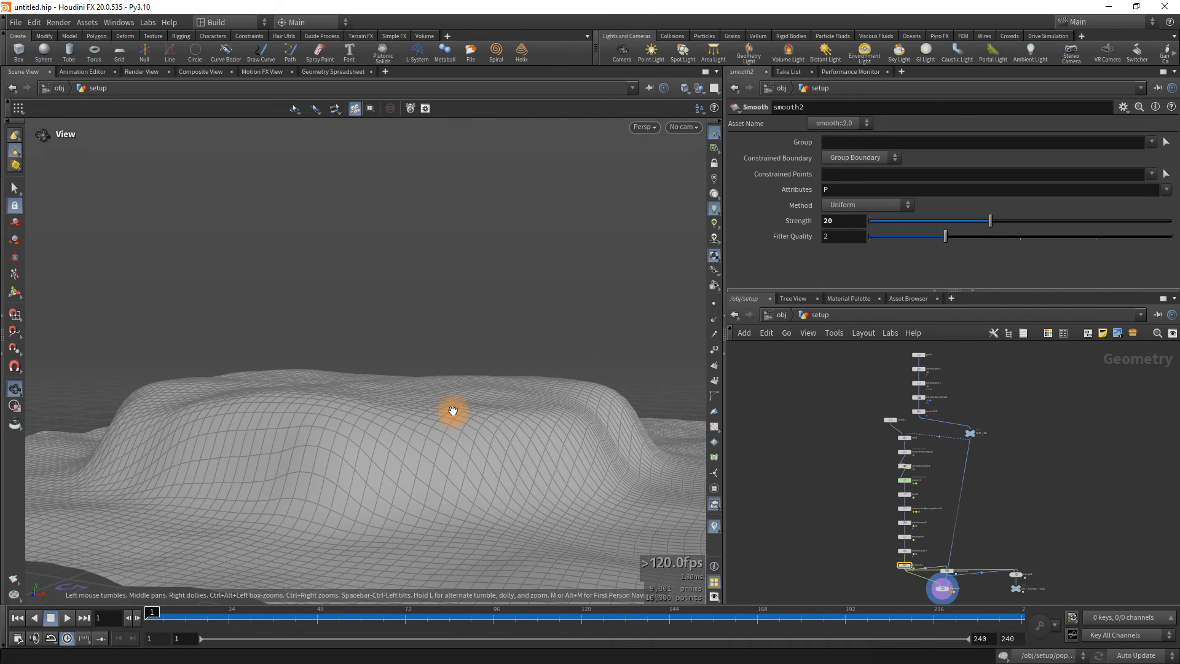
{"action": "key", "text": "Up"}
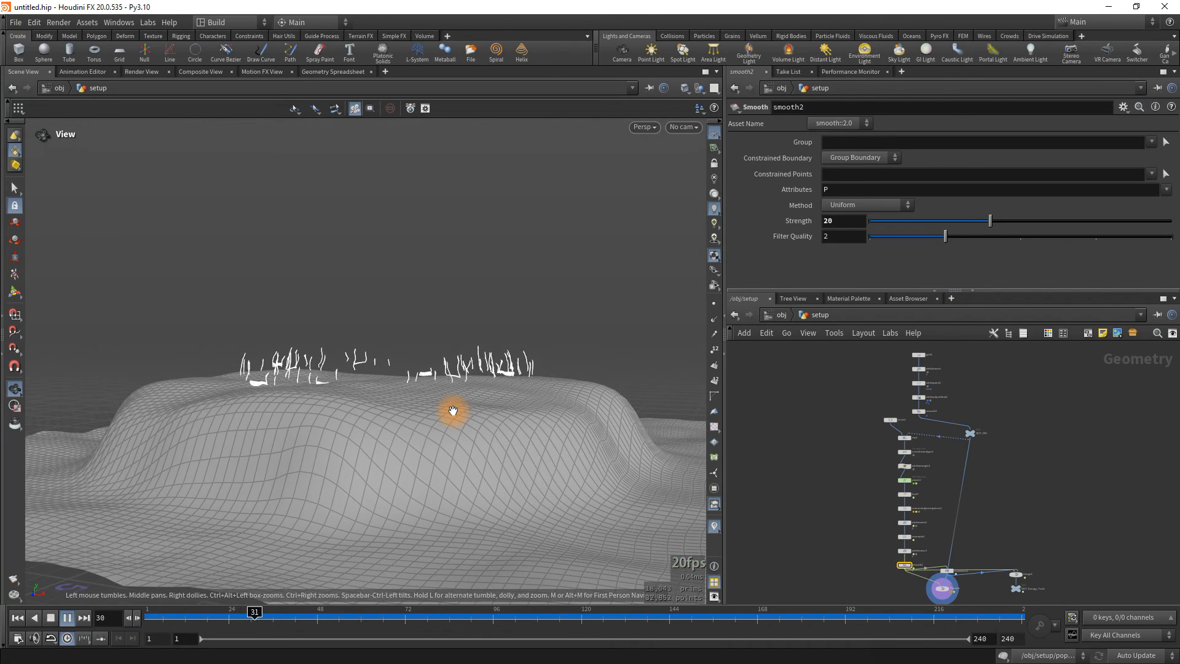